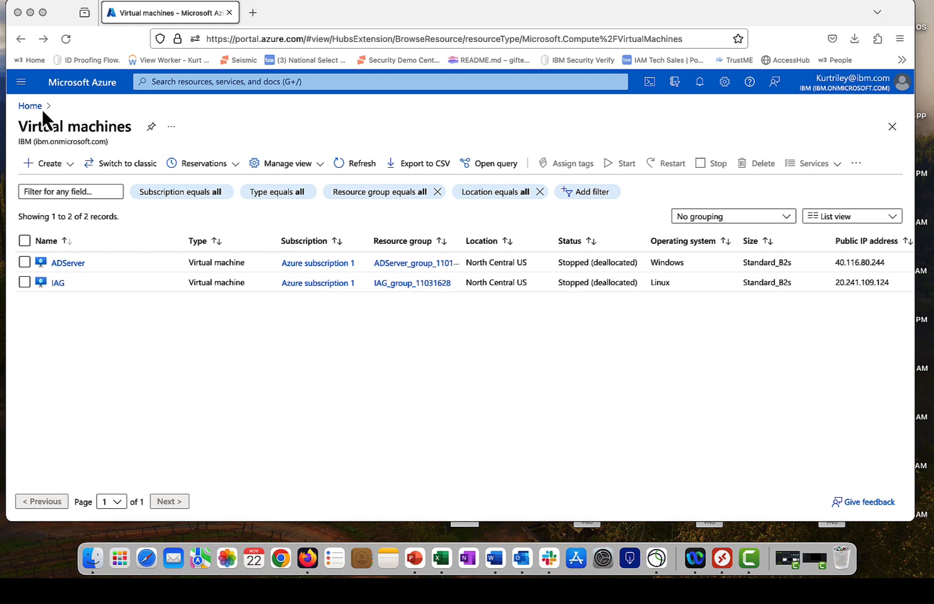
Step: Start a new Azure virtual machine and name it ADserver3
{"action": "left_click", "coordinate": [47, 168]}
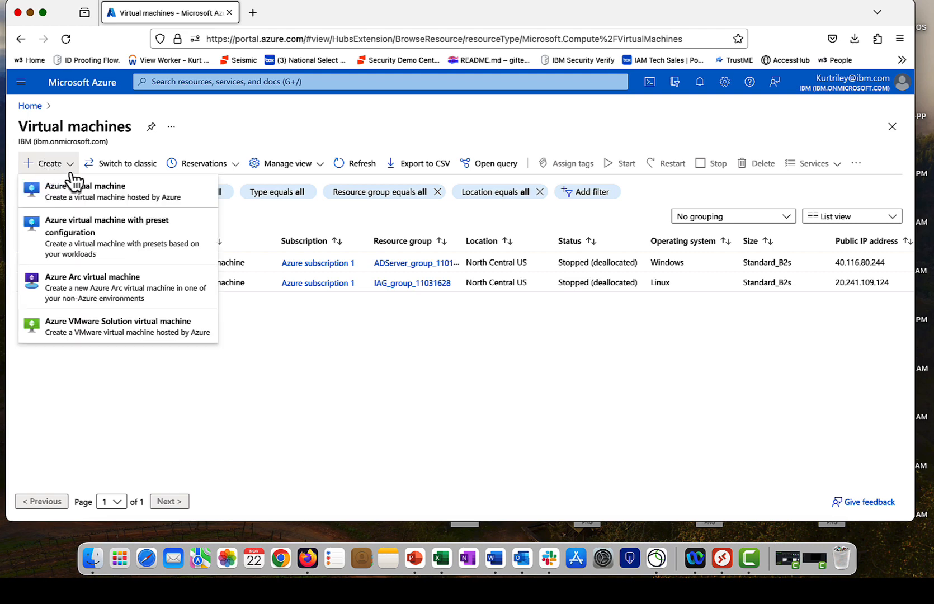
{"action": "left_click", "coordinate": [68, 173]}
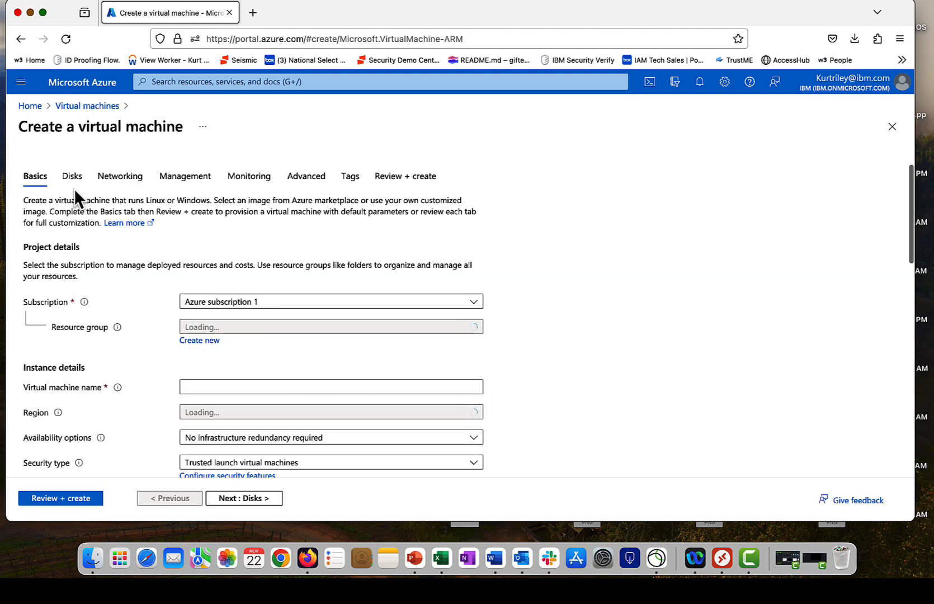
{"action": "scroll", "coordinate": [161, 227], "scroll_direction": "down", "scroll_amount": 3}
{"action": "left_click", "coordinate": [197, 226]}
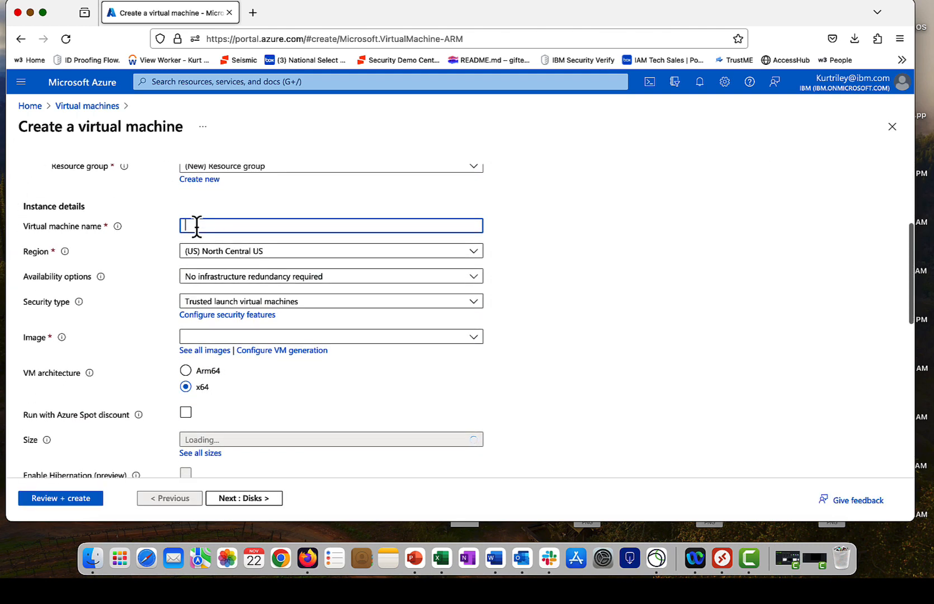
{"action": "type", "text": "ADserver3"}
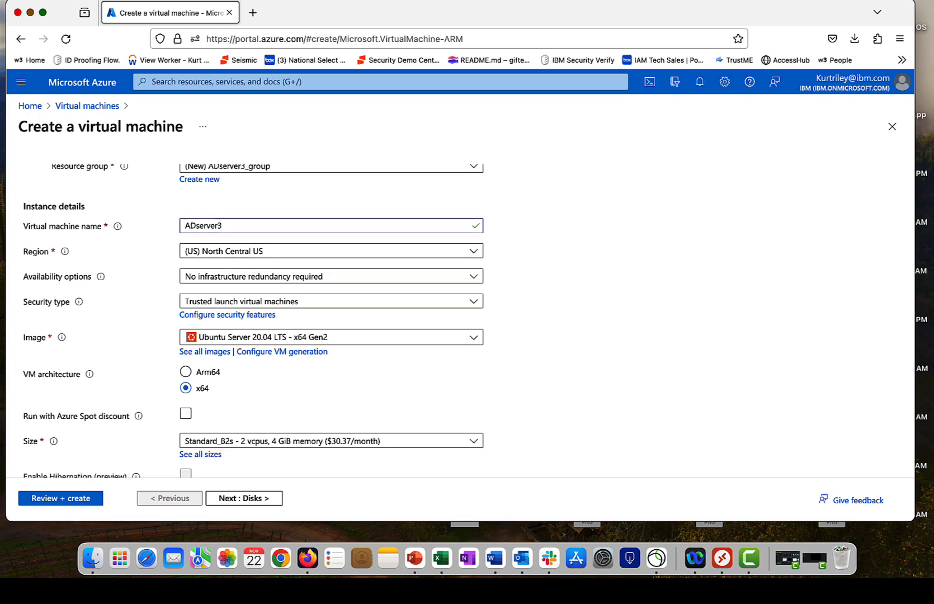
Step: Set security type to Standard and pick the Windows Server 2022 Azure Edition Hotpatch image
{"action": "scroll", "coordinate": [247, 268], "scroll_direction": "down", "scroll_amount": 2}
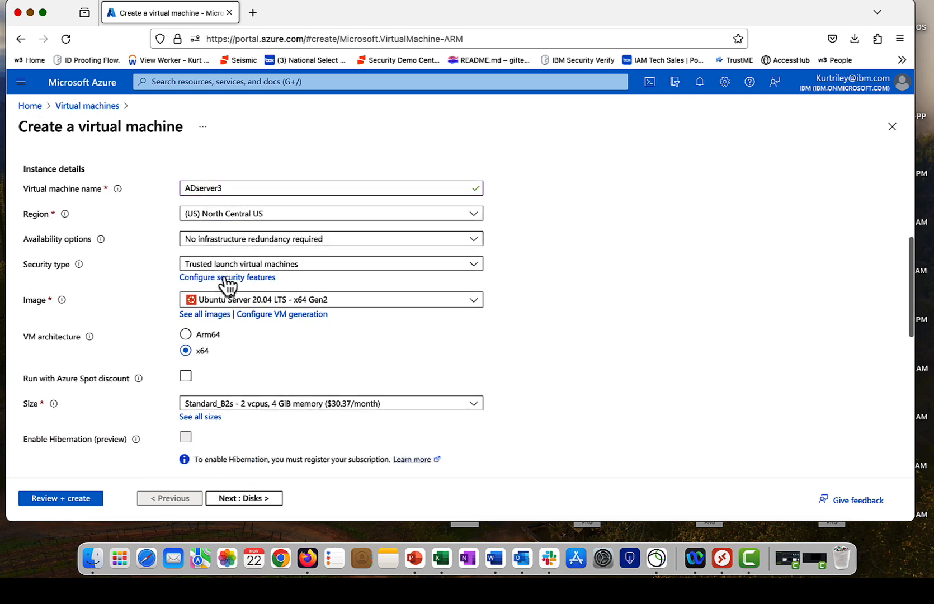
{"action": "left_click", "coordinate": [246, 246]}
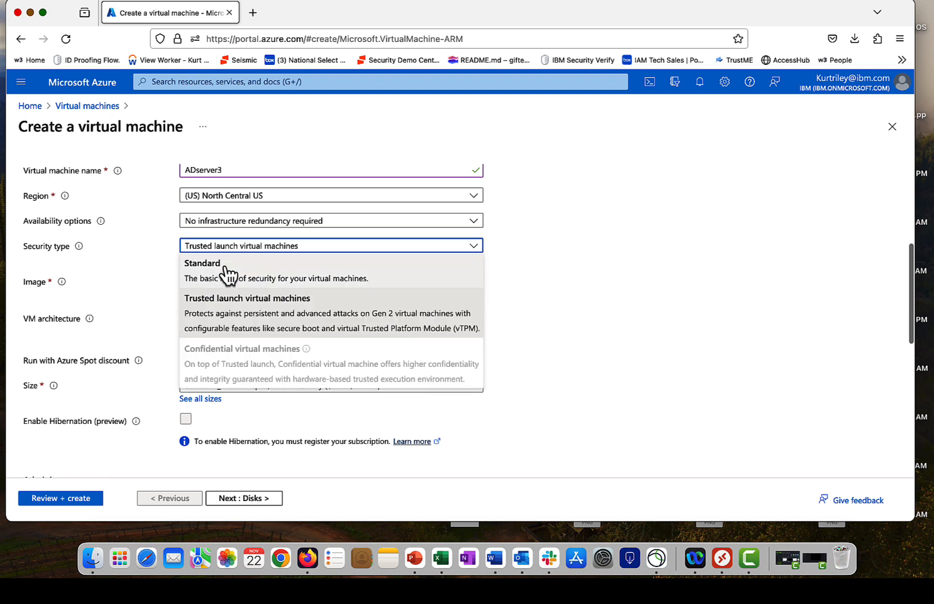
{"action": "left_click", "coordinate": [229, 271]}
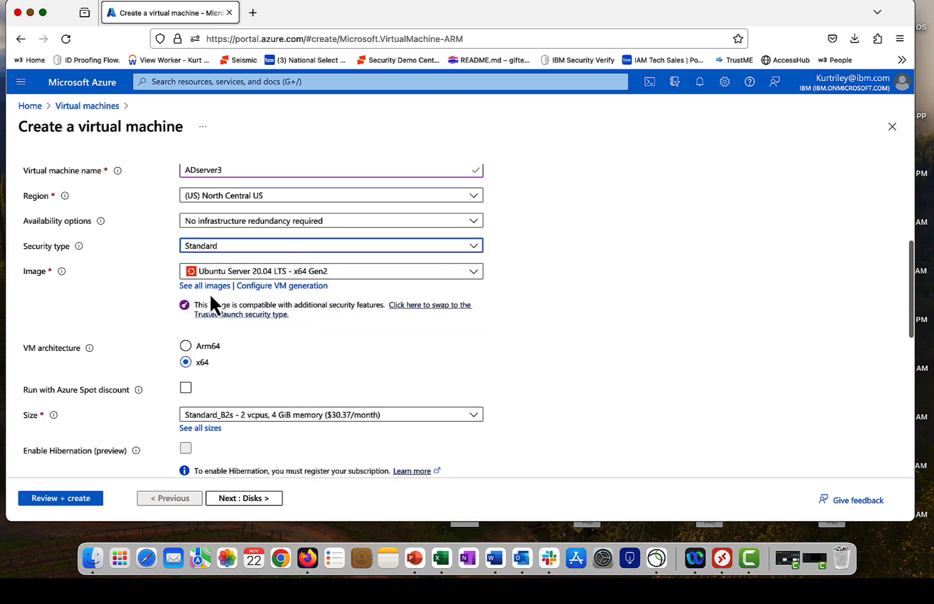
{"action": "left_click", "coordinate": [374, 274]}
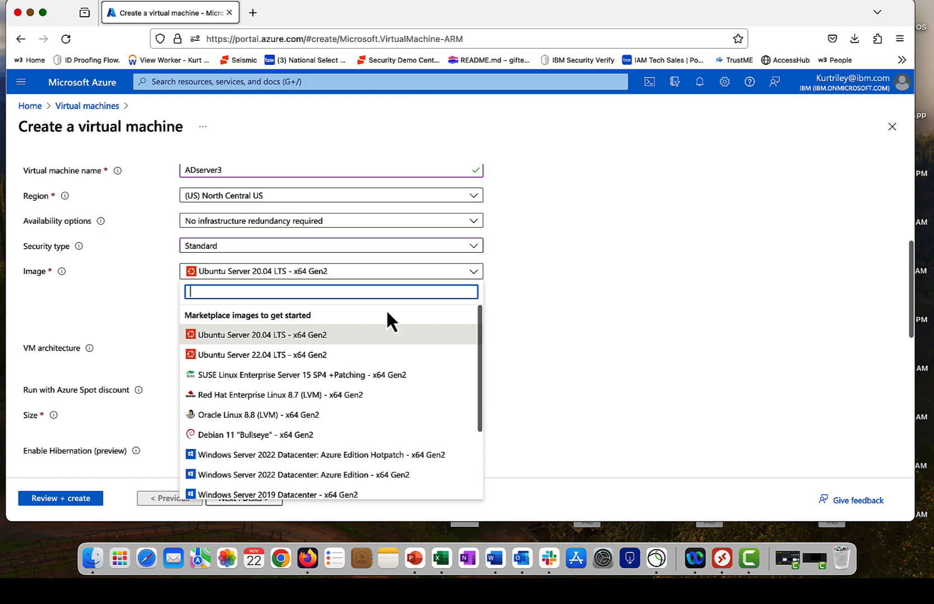
{"action": "left_click", "coordinate": [342, 456]}
Step: Fill in the administrator username and password, and confirm the password
{"action": "scroll", "coordinate": [254, 339], "scroll_direction": "down", "scroll_amount": 3}
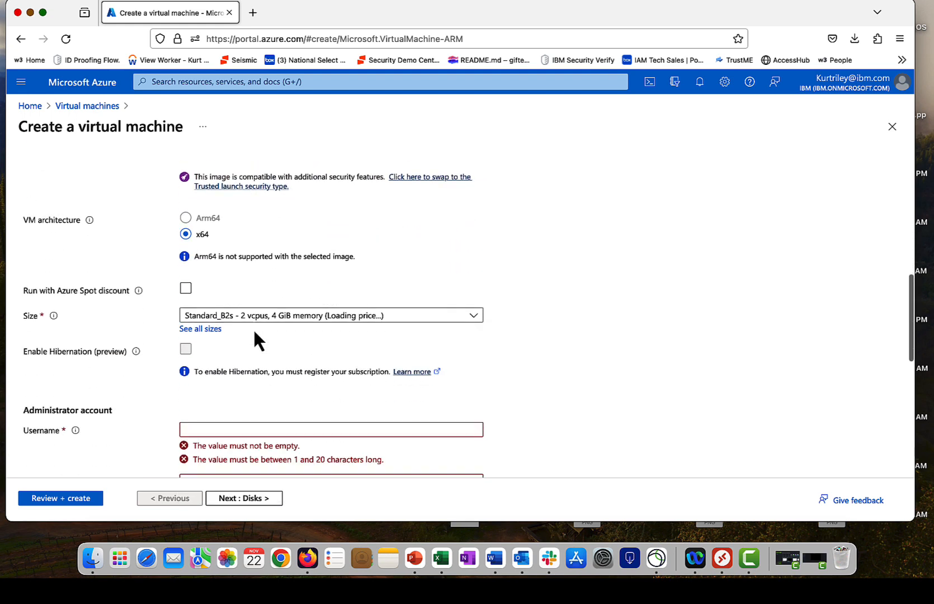
{"action": "scroll", "coordinate": [255, 340], "scroll_direction": "down", "scroll_amount": 1}
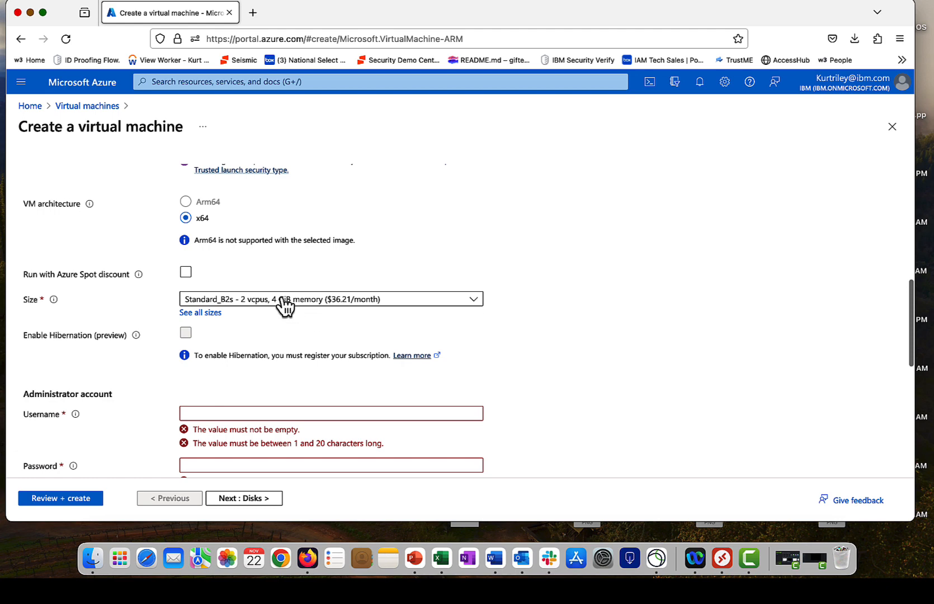
{"action": "scroll", "coordinate": [285, 309], "scroll_direction": "down", "scroll_amount": 3}
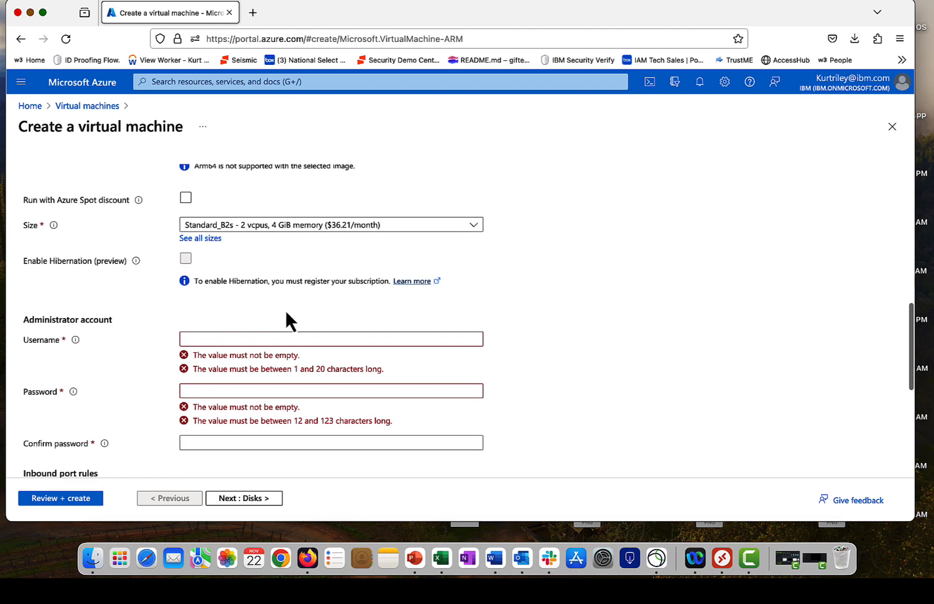
{"action": "left_click", "coordinate": [223, 337]}
{"action": "left_click", "coordinate": [221, 360]}
{"action": "scroll", "coordinate": [222, 358], "scroll_direction": "down", "scroll_amount": 2}
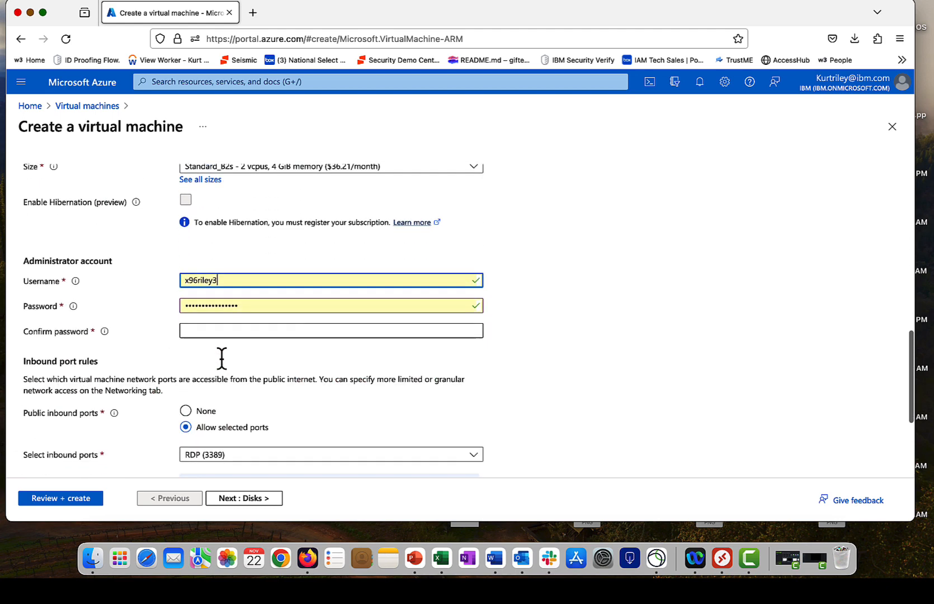
{"action": "scroll", "coordinate": [222, 358], "scroll_direction": "down", "scroll_amount": 1}
{"action": "left_click", "coordinate": [226, 294]}
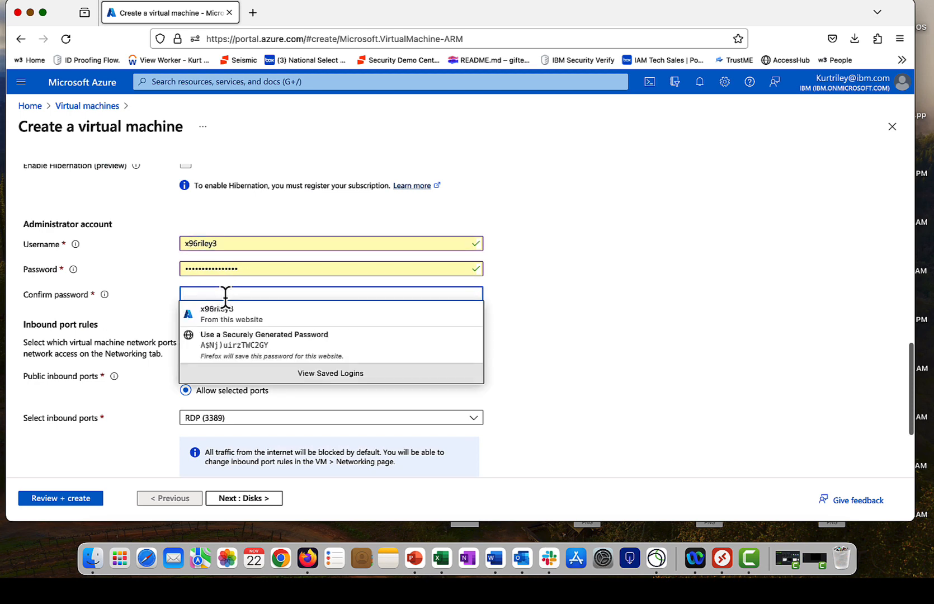
{"action": "type", "text": "••"}
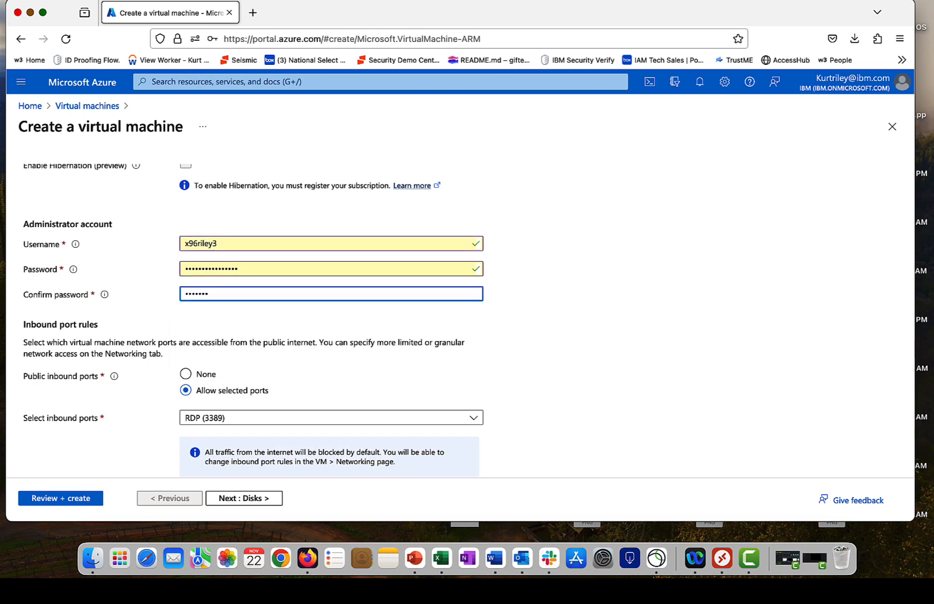
{"action": "type", "text": "••••••••••••"}
Step: Move on to Review + create to validate the VM configuration
{"action": "scroll", "coordinate": [224, 302], "scroll_direction": "down", "scroll_amount": 4}
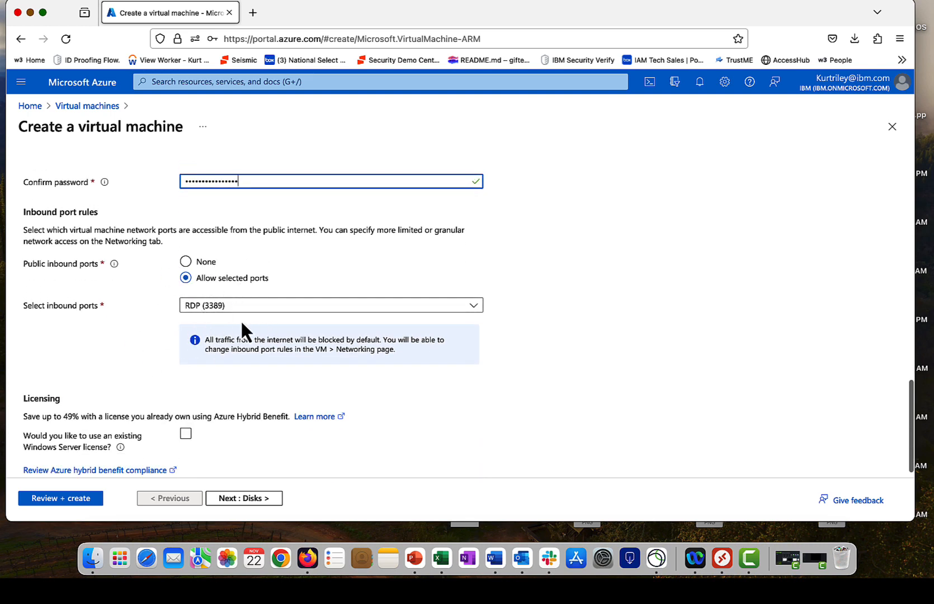
{"action": "scroll", "coordinate": [111, 318], "scroll_direction": "down", "scroll_amount": 1}
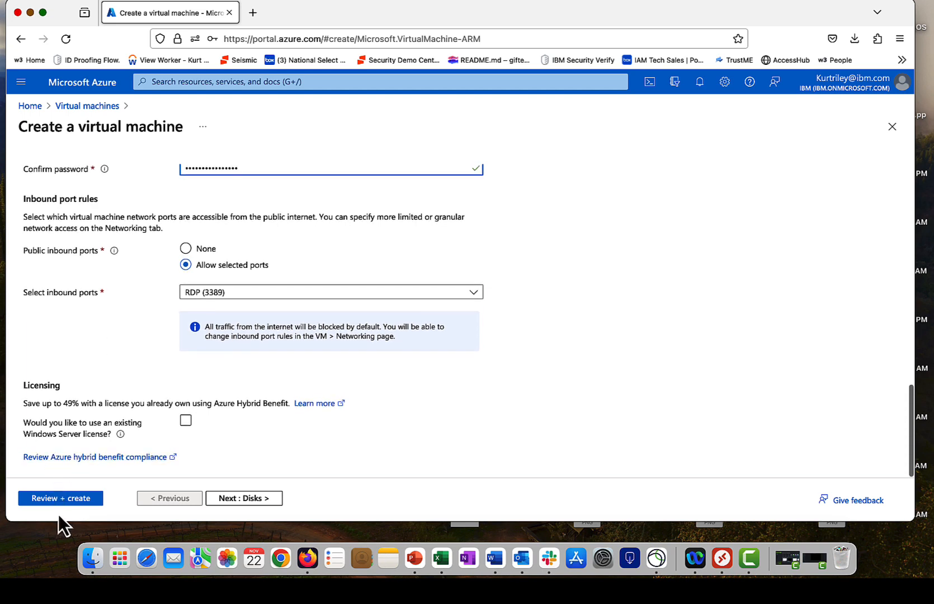
{"action": "left_click", "coordinate": [59, 498]}
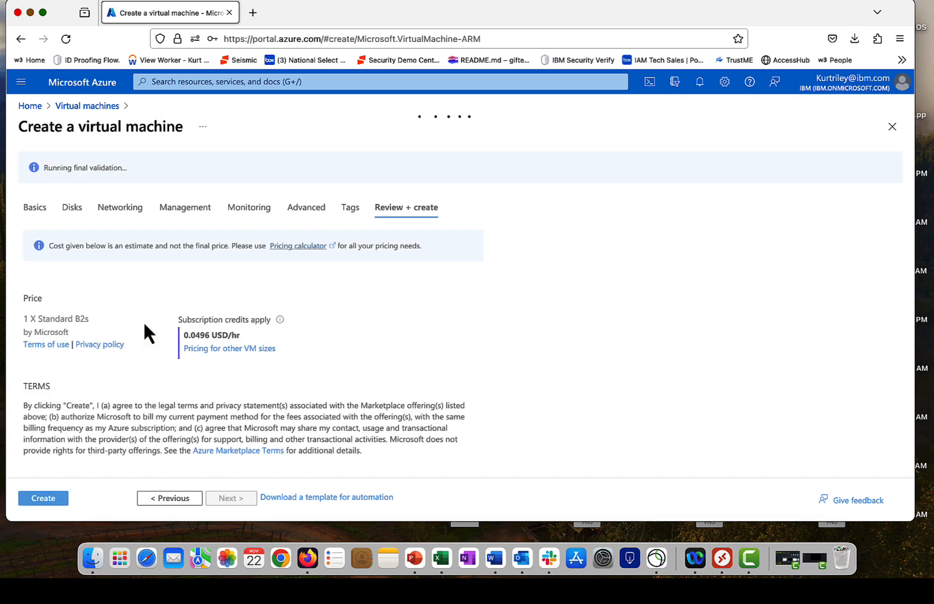
Step: Look over the ADserver3 summary and create the VM to start deployment
{"action": "scroll", "coordinate": [129, 224], "scroll_direction": "down", "scroll_amount": 5}
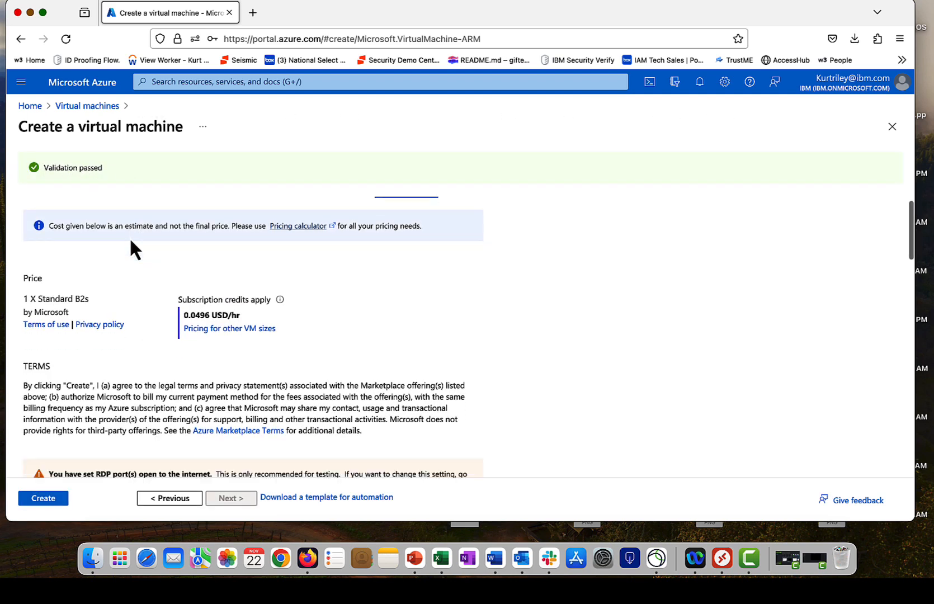
{"action": "scroll", "coordinate": [89, 358], "scroll_direction": "down", "scroll_amount": 15}
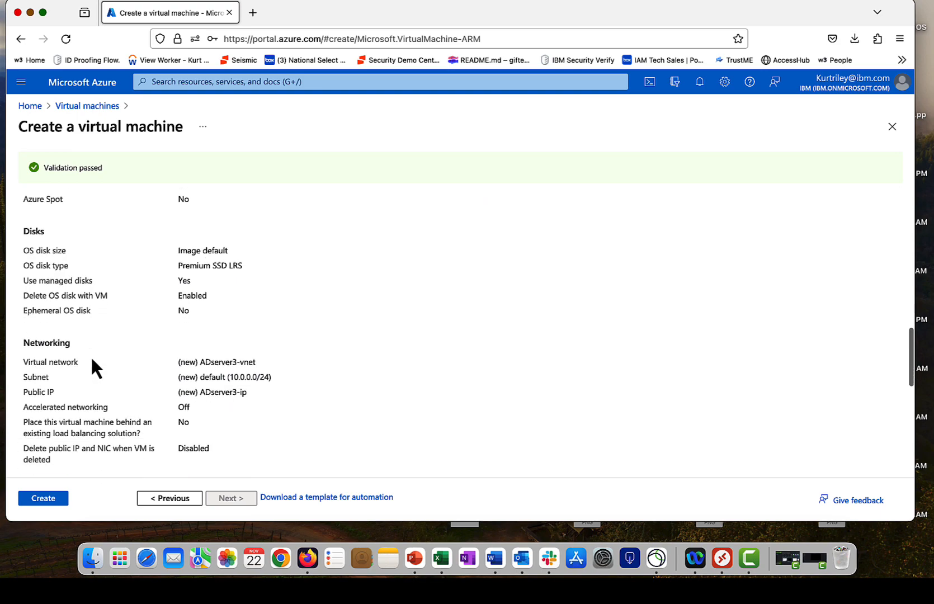
{"action": "scroll", "coordinate": [90, 356], "scroll_direction": "down", "scroll_amount": 2}
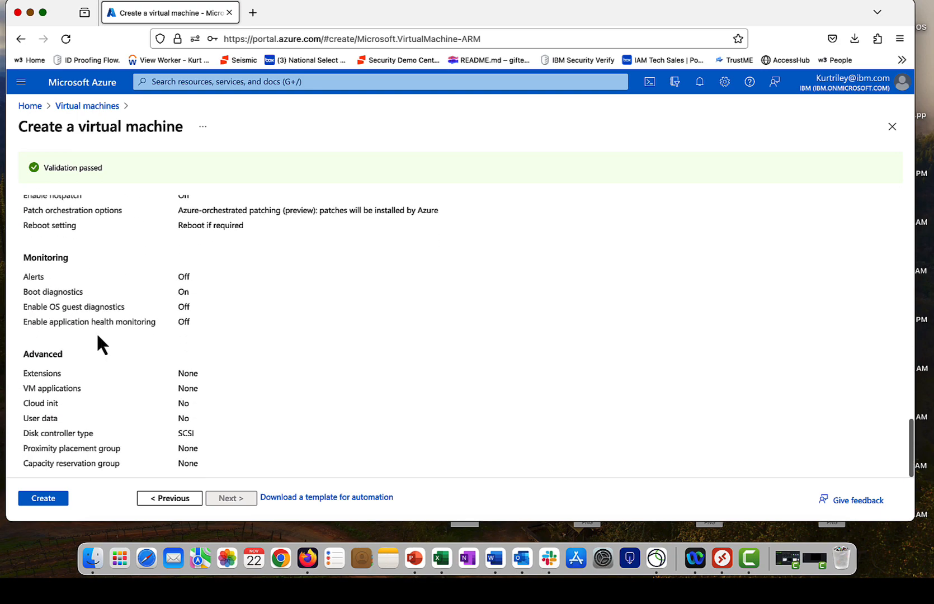
{"action": "scroll", "coordinate": [96, 333], "scroll_direction": "up", "scroll_amount": 15}
{"action": "left_click", "coordinate": [45, 498]}
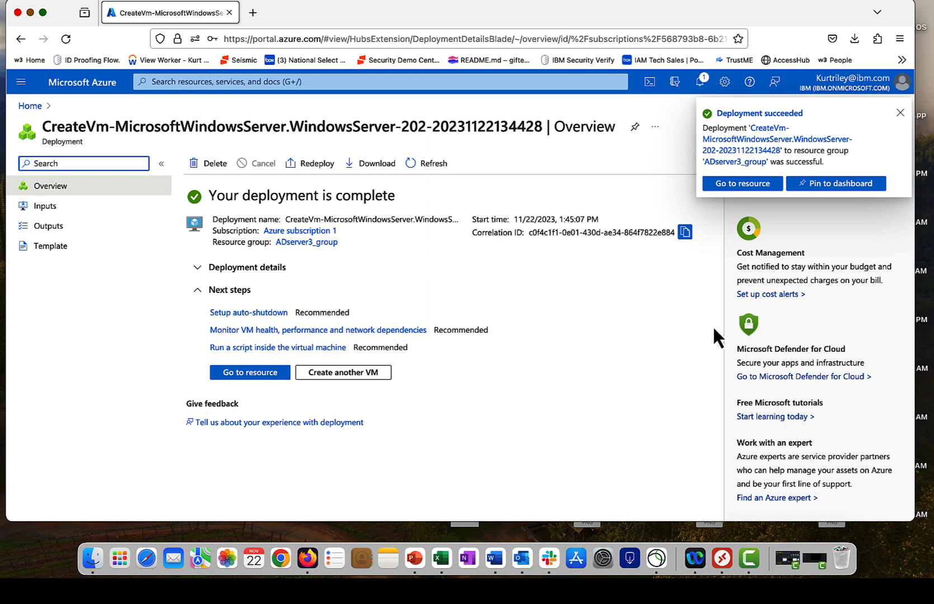
Step: From the deployed ADserver3 resource, choose Native RDP as the connection method
{"action": "left_click", "coordinate": [251, 373]}
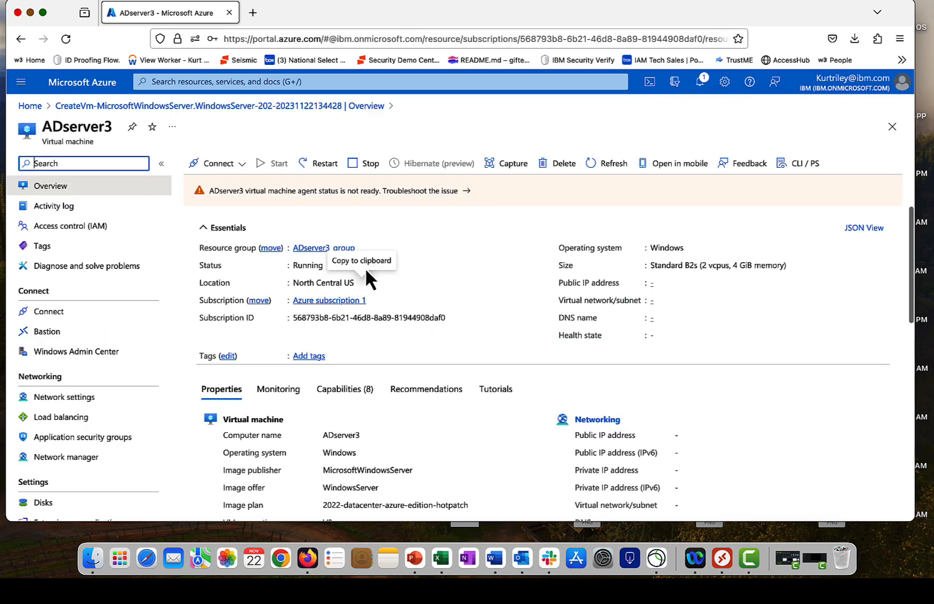
{"action": "left_click", "coordinate": [225, 170]}
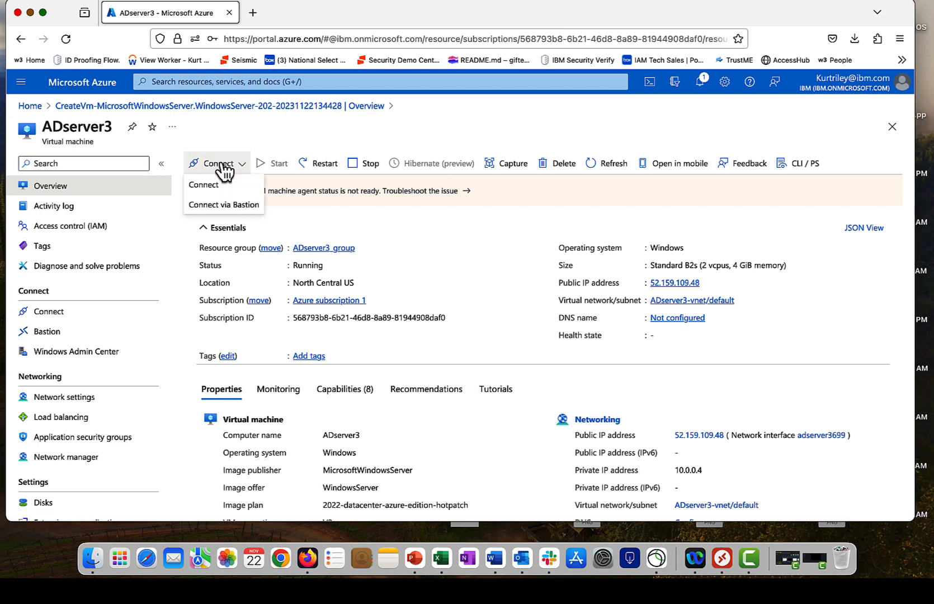
{"action": "left_click", "coordinate": [213, 184]}
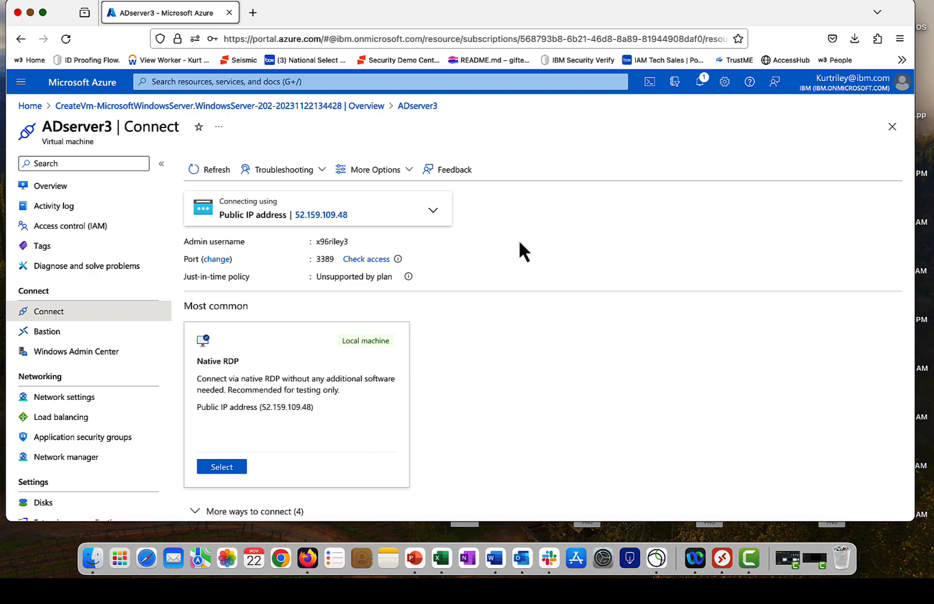
{"action": "mouse_move", "coordinate": [322, 228]}
{"action": "left_click", "coordinate": [224, 469]}
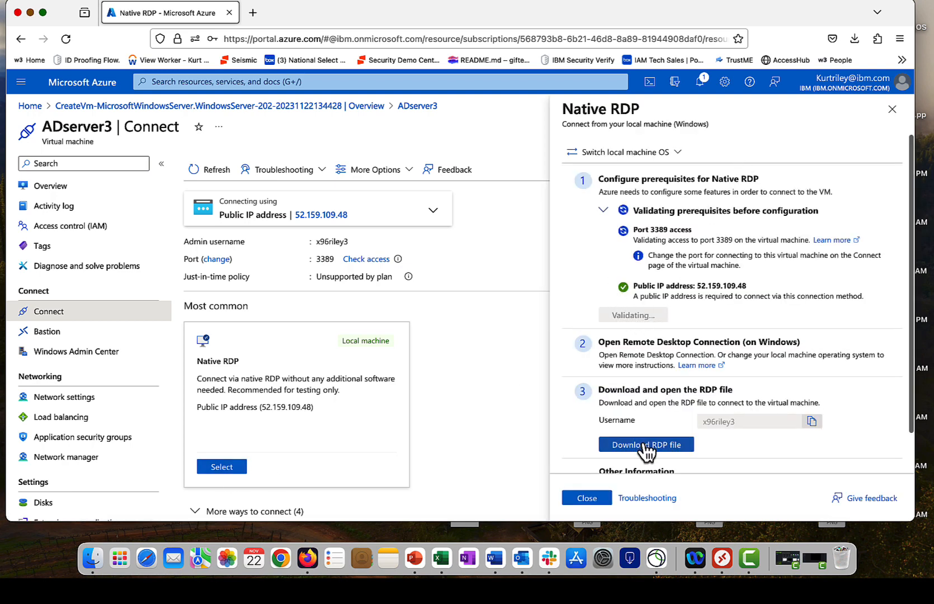
Step: Download the ADserver3 RDP file for Remote Desktop
{"action": "scroll", "coordinate": [646, 448], "scroll_direction": "down", "scroll_amount": 2}
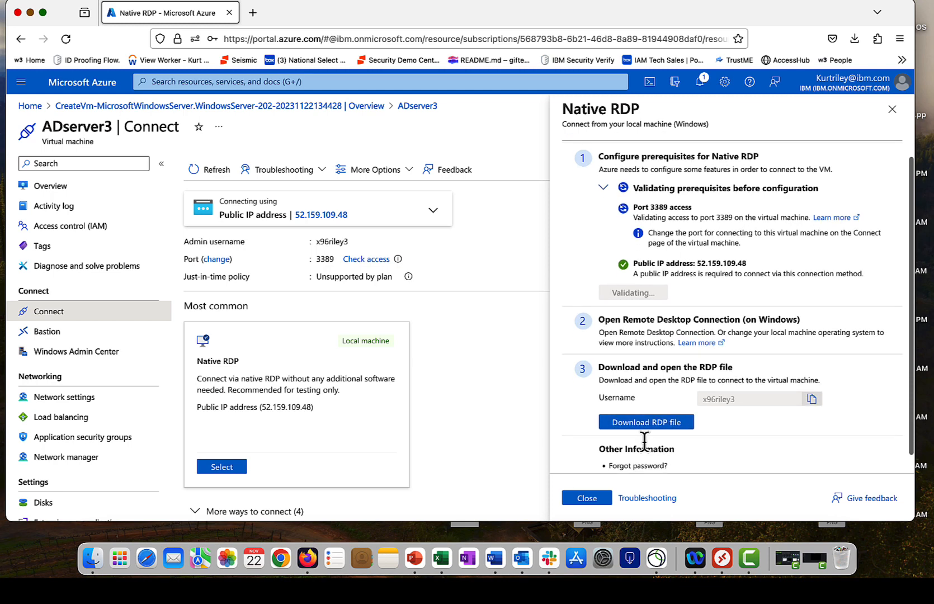
{"action": "left_click", "coordinate": [723, 559]}
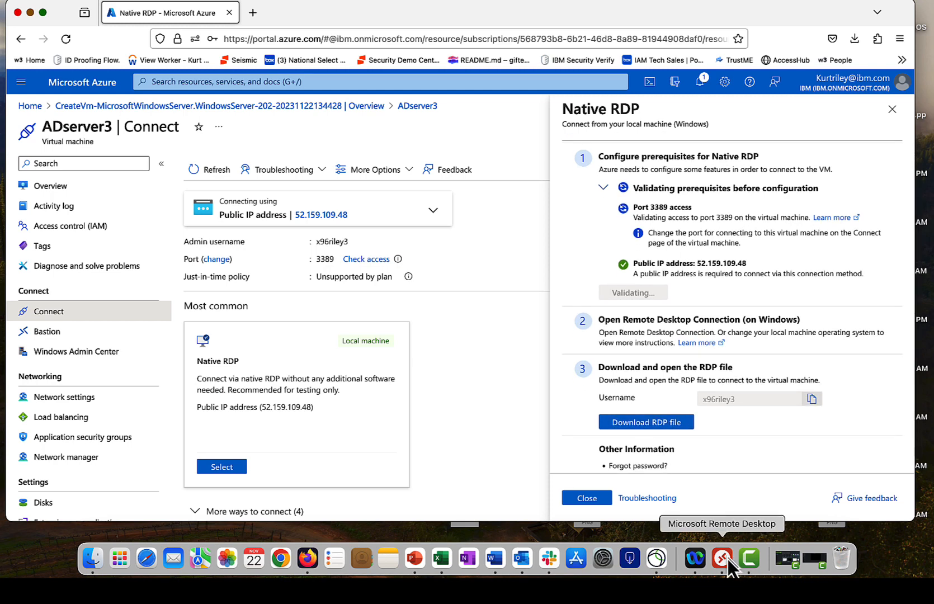
{"action": "left_click", "coordinate": [664, 433]}
Step: Open the RDP file, sign in with the VM admin account, and accept the certificate
{"action": "left_click", "coordinate": [652, 79]}
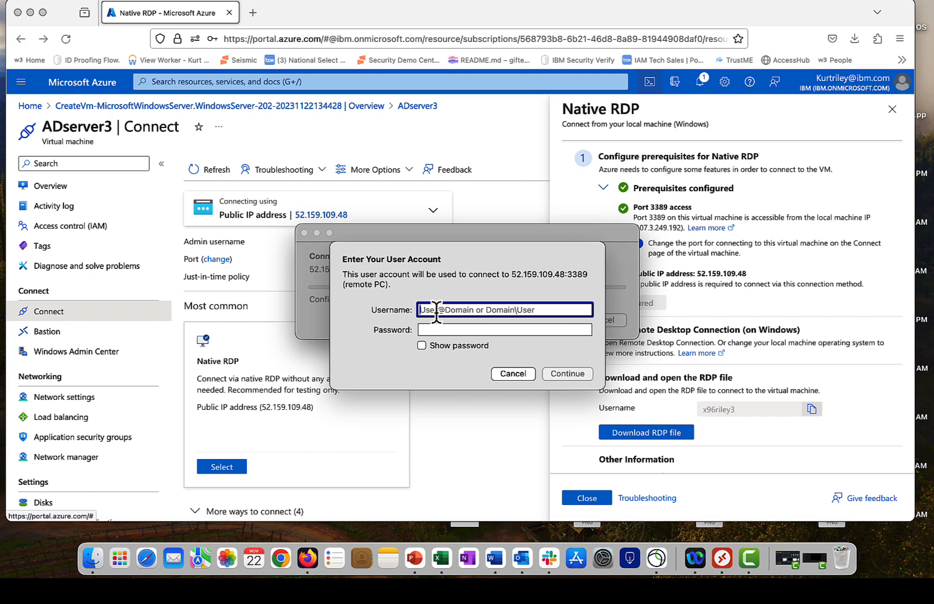
{"action": "type", "text": "x96riley3"}
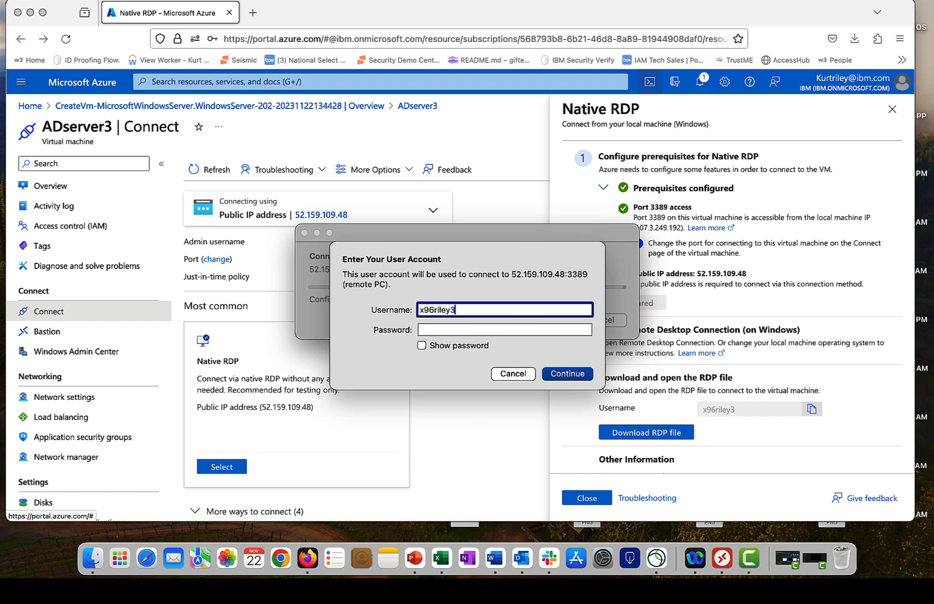
{"action": "key", "text": "Tab"}
{"action": "type", "text": "*"}
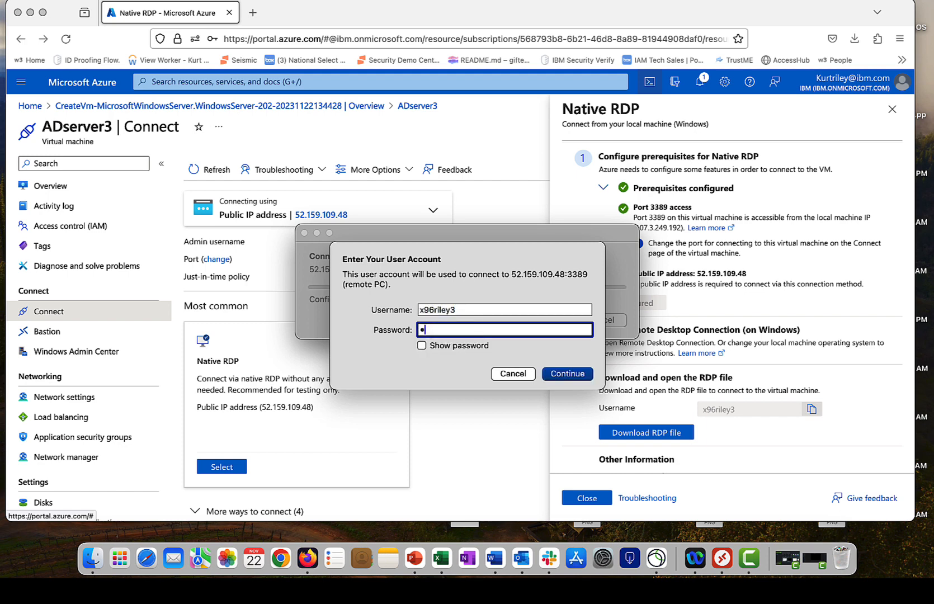
{"action": "type", "text": "**************"}
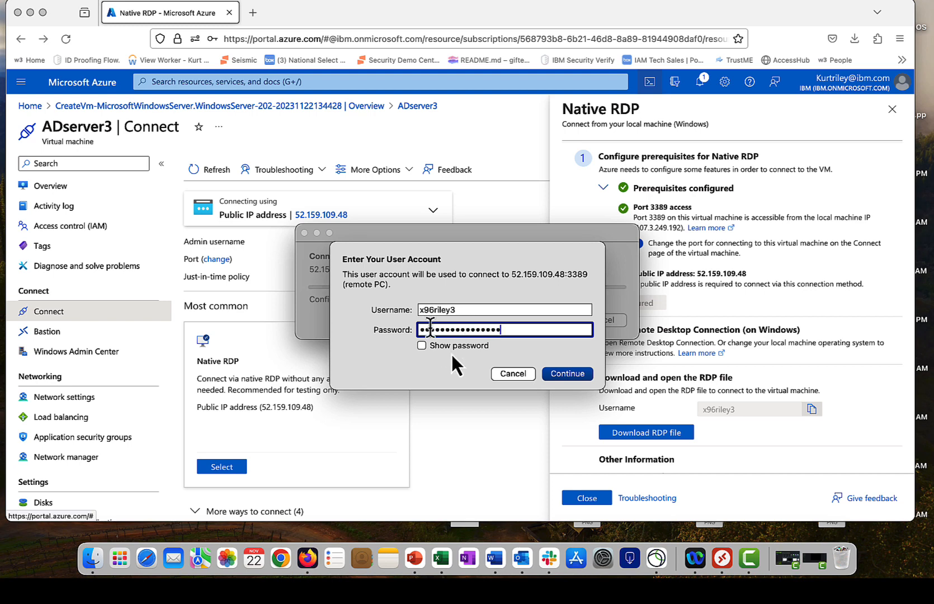
{"action": "left_click", "coordinate": [551, 373]}
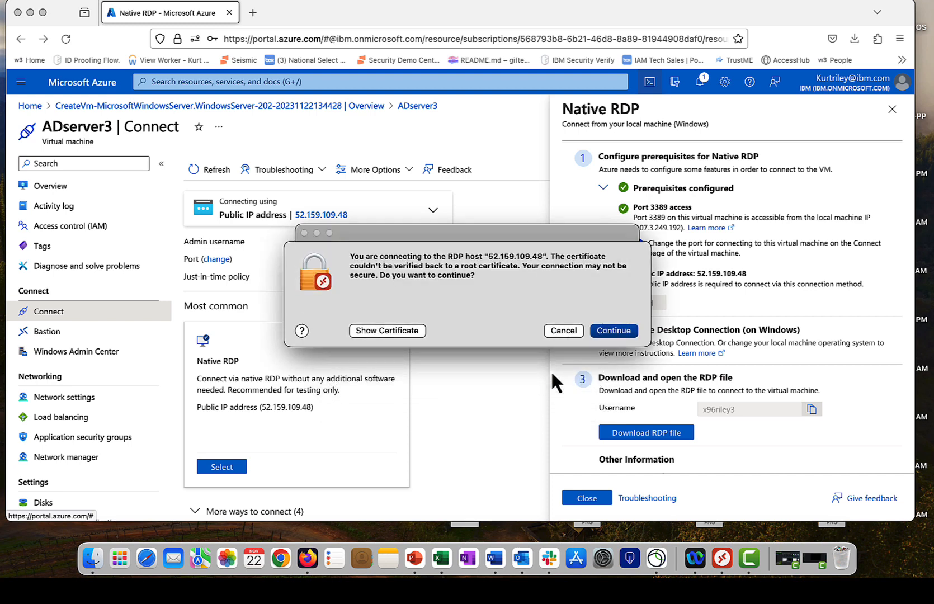
{"action": "left_click", "coordinate": [609, 334]}
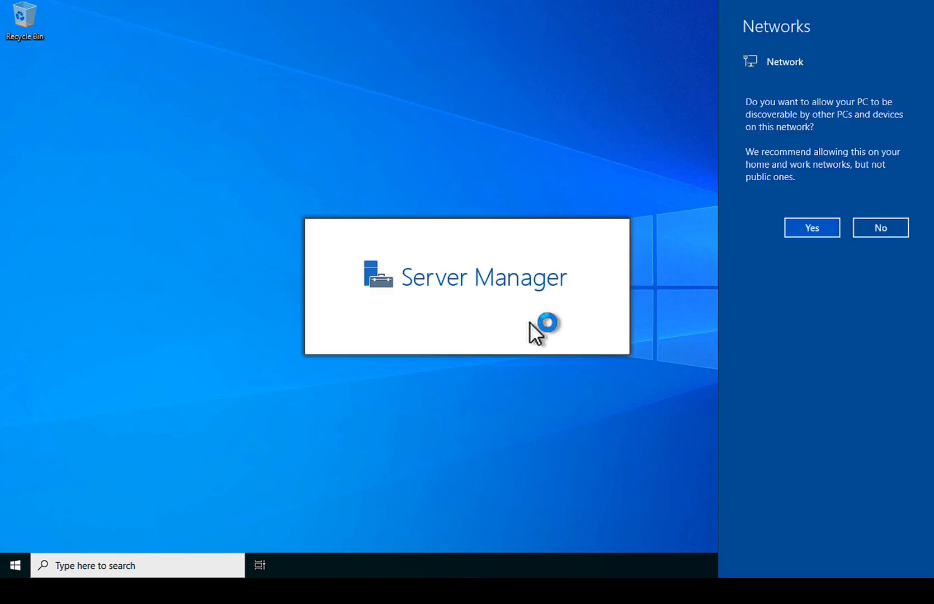
Step: Decline network discovery, close the Windows Admin Center pop-up, and show the Manage menu
{"action": "left_click", "coordinate": [881, 228]}
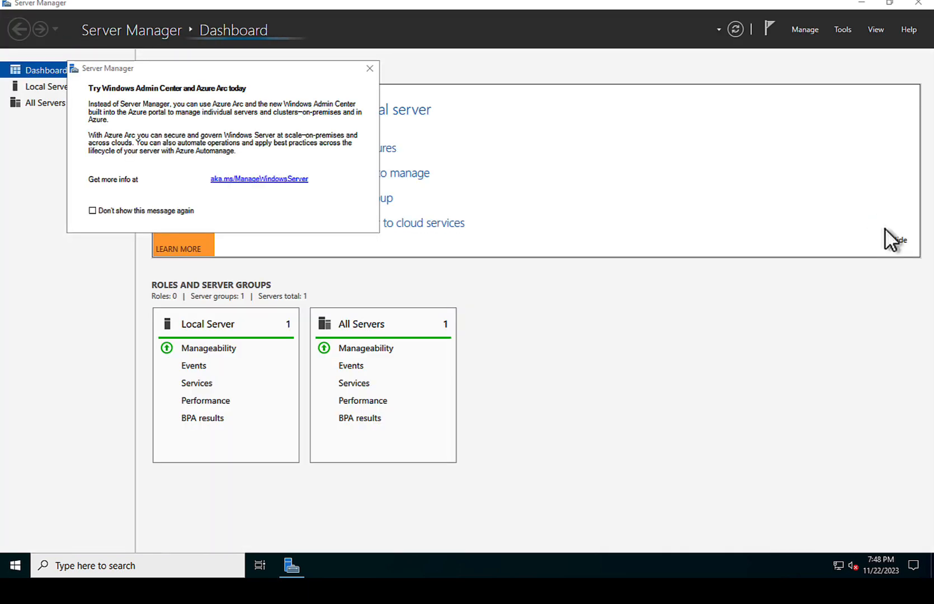
{"action": "left_click", "coordinate": [370, 69]}
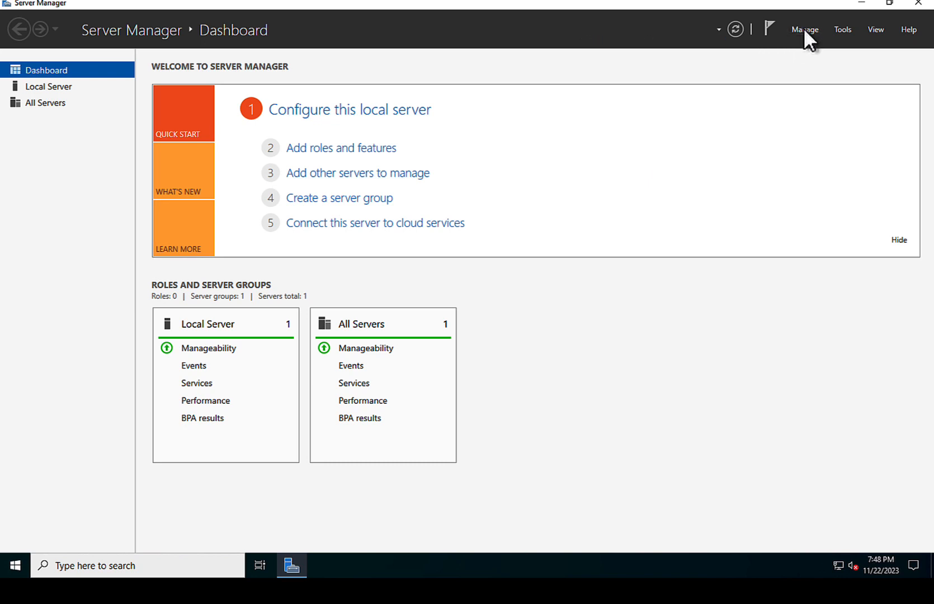
{"action": "left_click", "coordinate": [806, 34]}
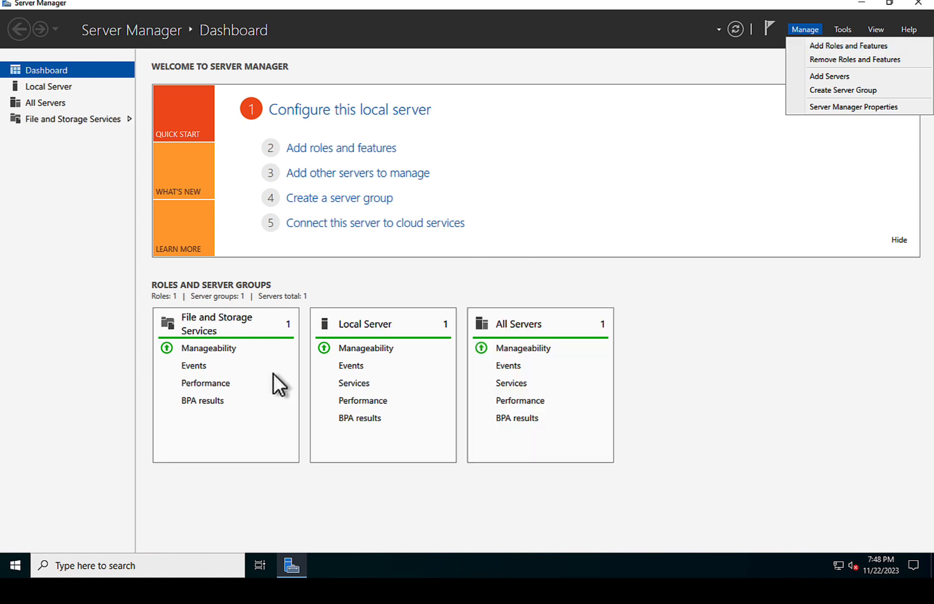
Step: Install the Active Directory Domain Services role with its management tools on ADserver3
{"action": "left_click", "coordinate": [841, 47]}
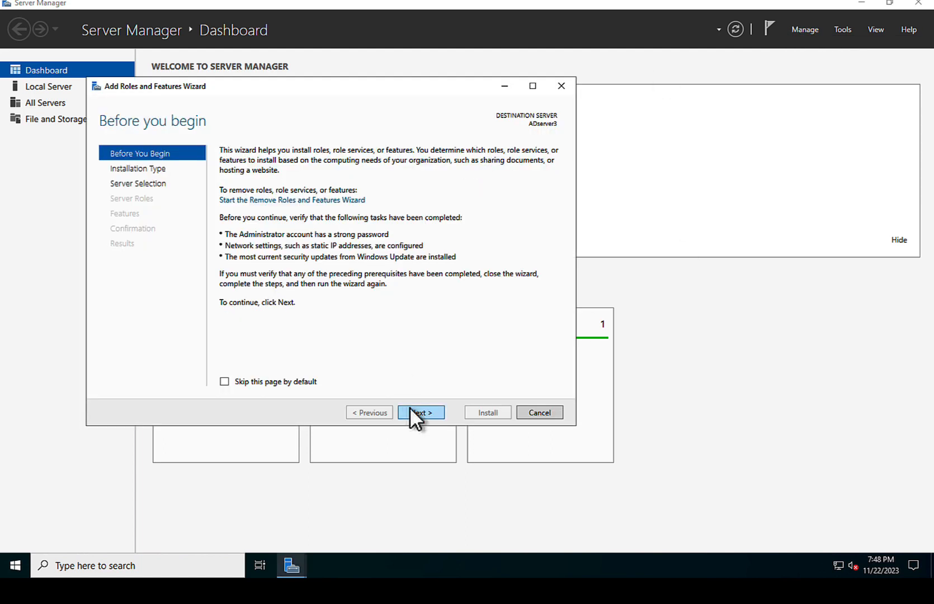
{"action": "left_click", "coordinate": [412, 413]}
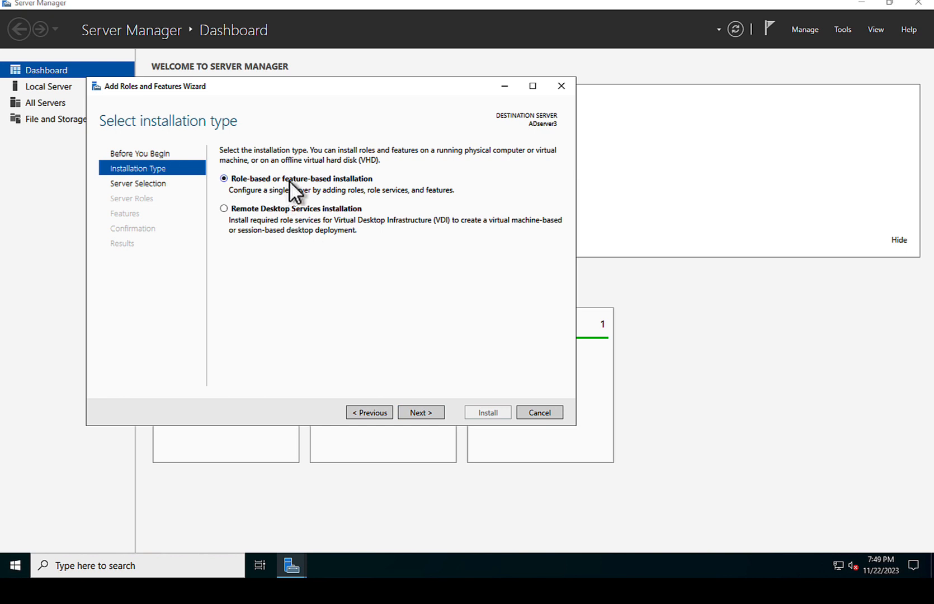
{"action": "left_click", "coordinate": [419, 412]}
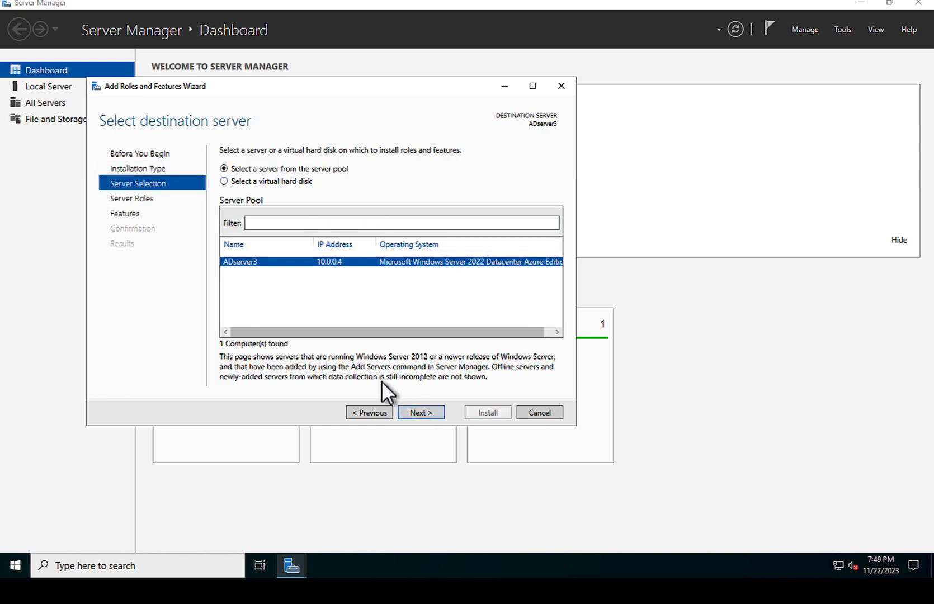
{"action": "left_click", "coordinate": [417, 412]}
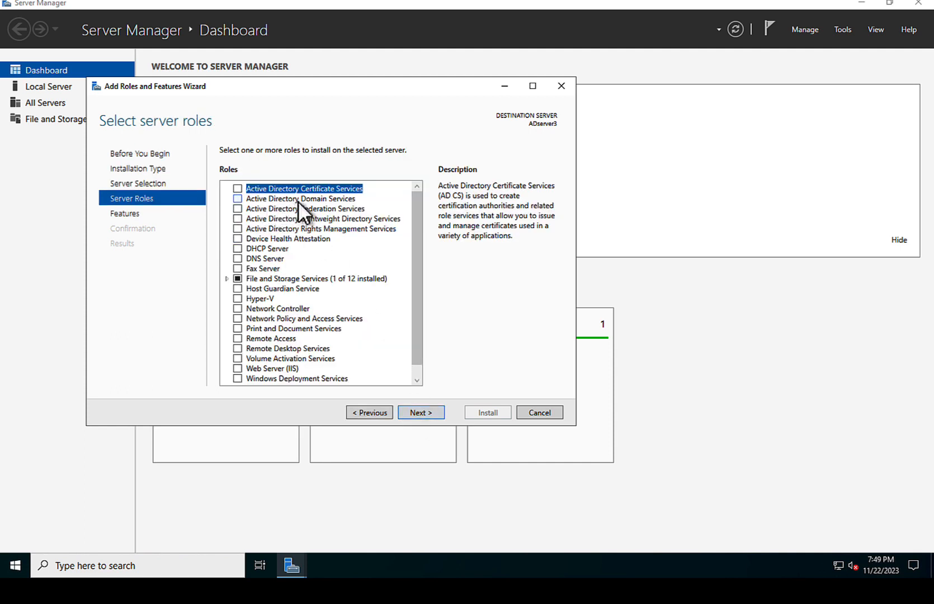
{"action": "left_click", "coordinate": [237, 199]}
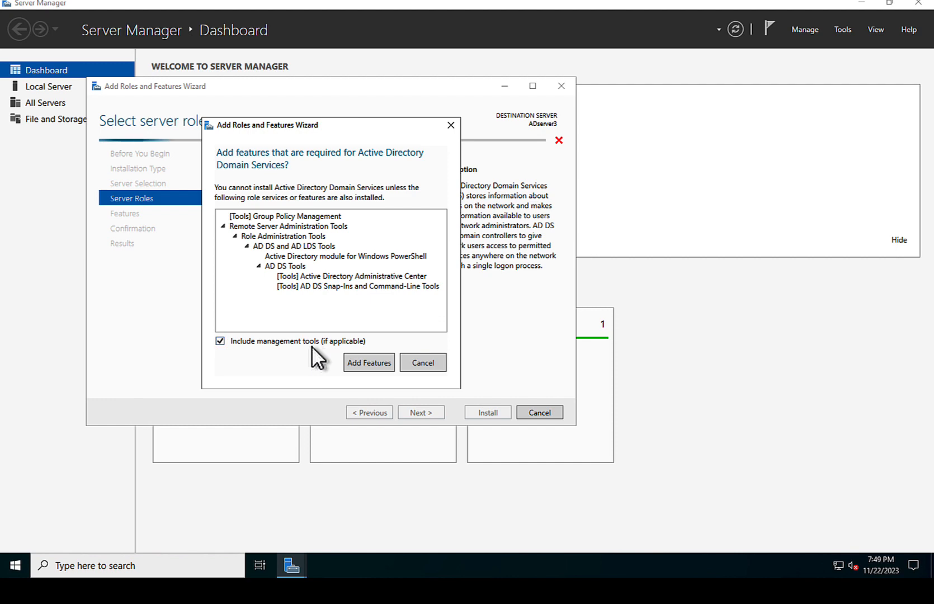
{"action": "left_click", "coordinate": [377, 361]}
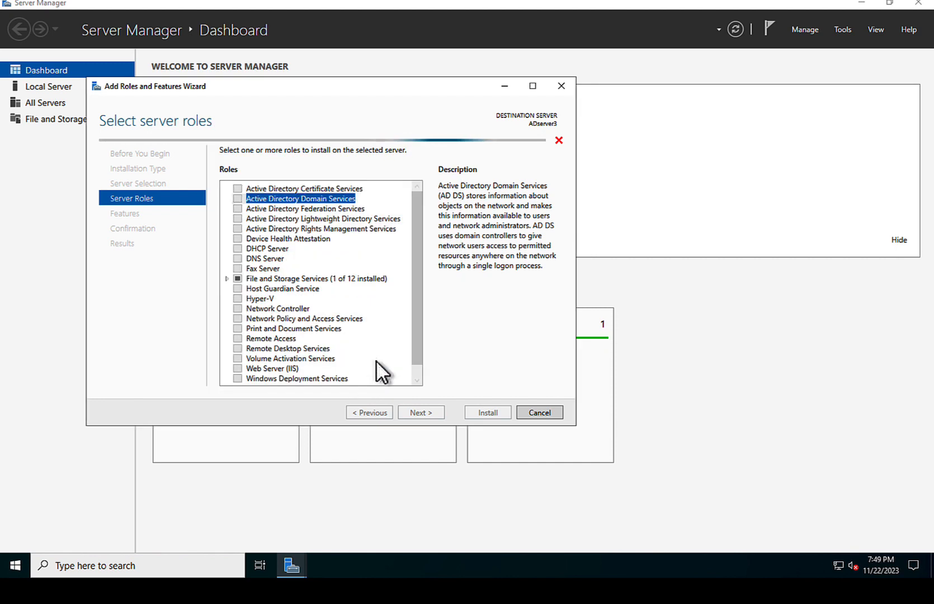
{"action": "left_click", "coordinate": [424, 412]}
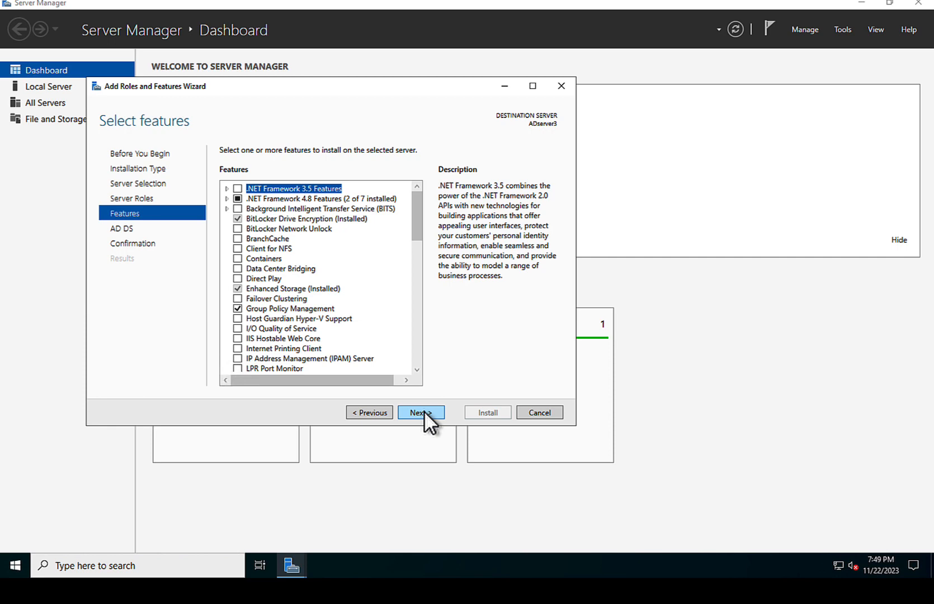
{"action": "left_click", "coordinate": [424, 412]}
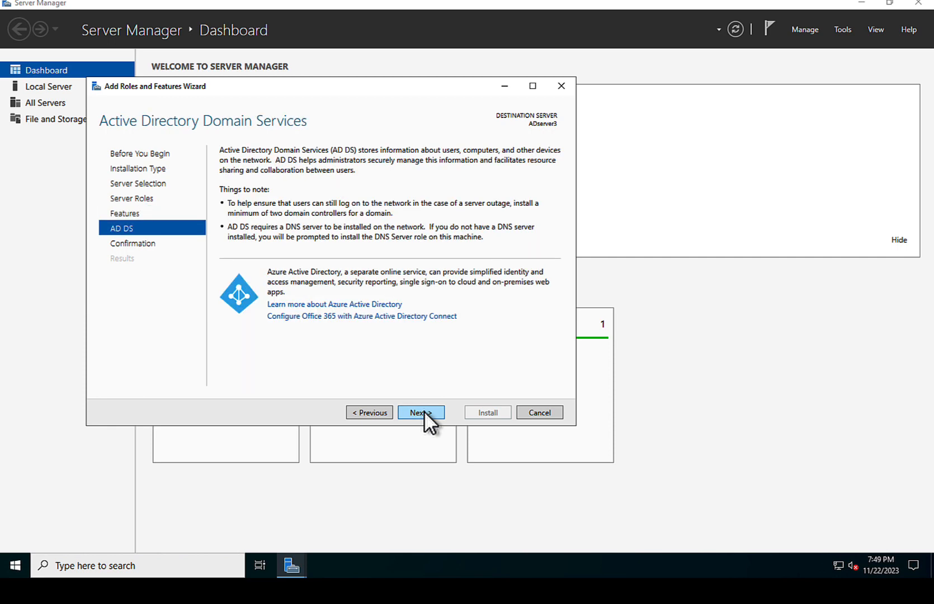
{"action": "left_click", "coordinate": [424, 413]}
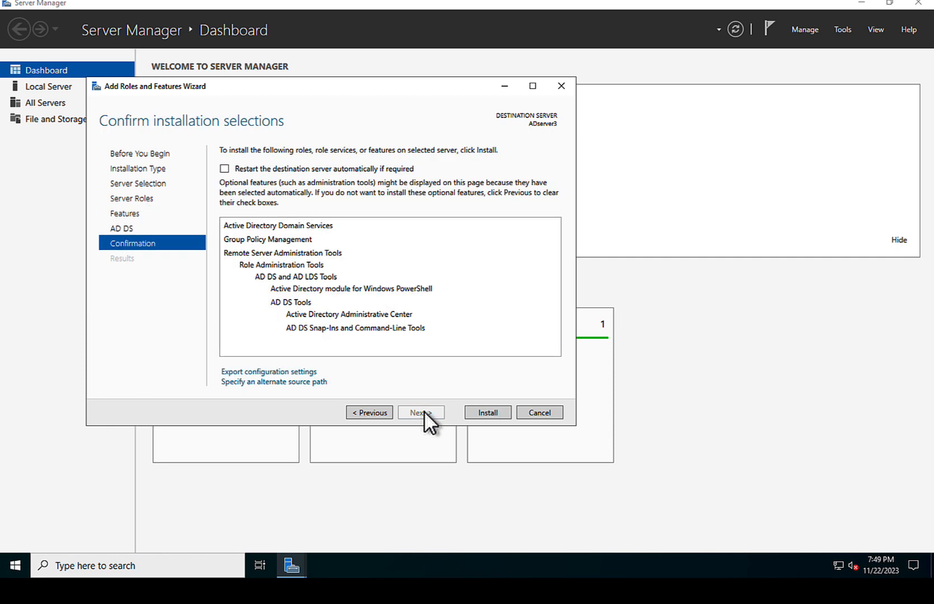
{"action": "left_click", "coordinate": [486, 413]}
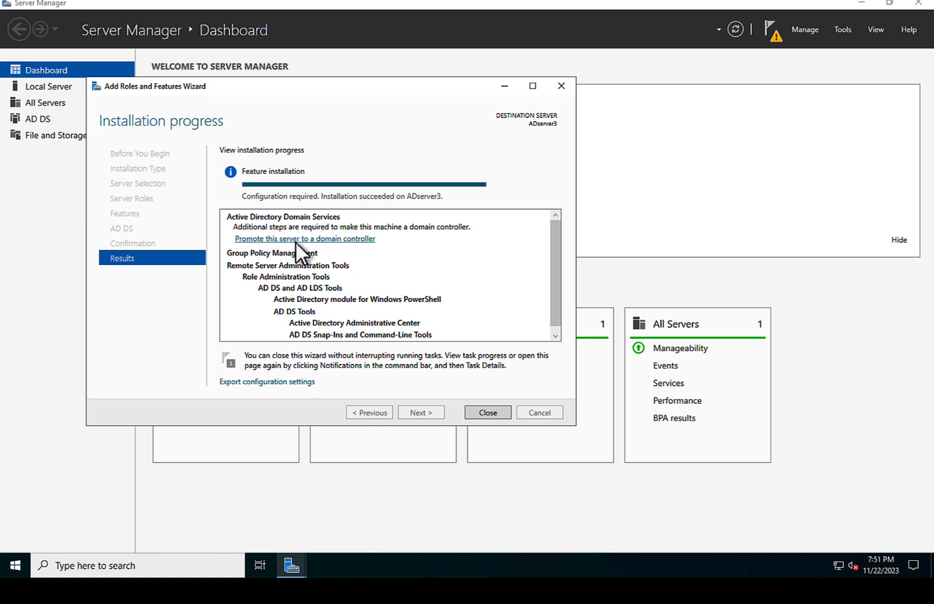
Step: Promote the server into a new forest with root domain Verify.local
{"action": "left_click", "coordinate": [325, 239]}
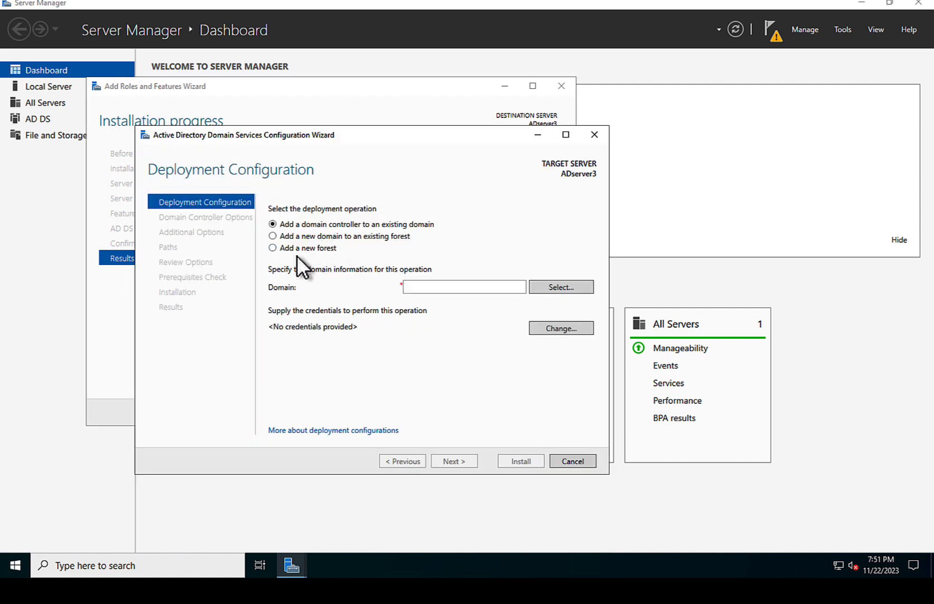
{"action": "left_click", "coordinate": [273, 249]}
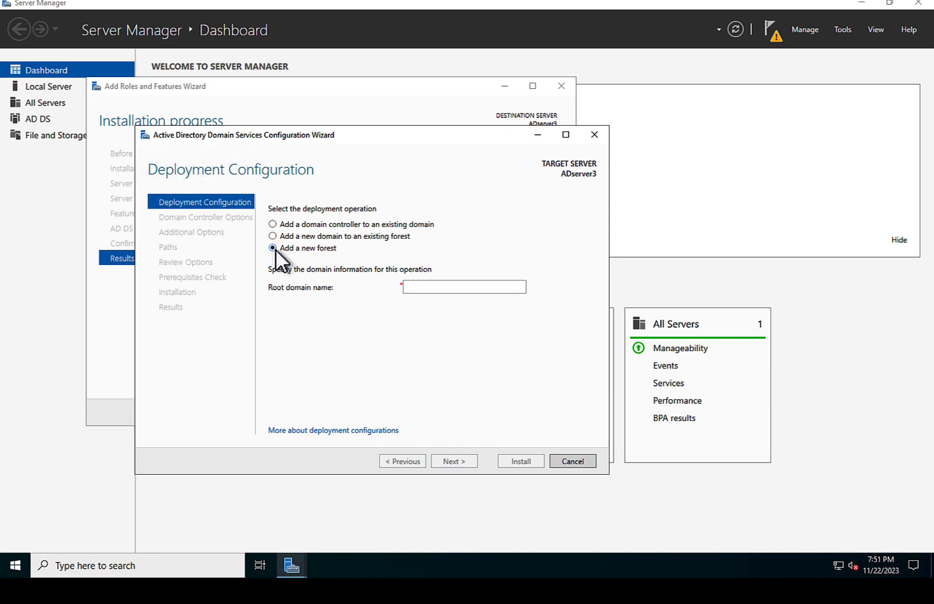
{"action": "left_click", "coordinate": [420, 287]}
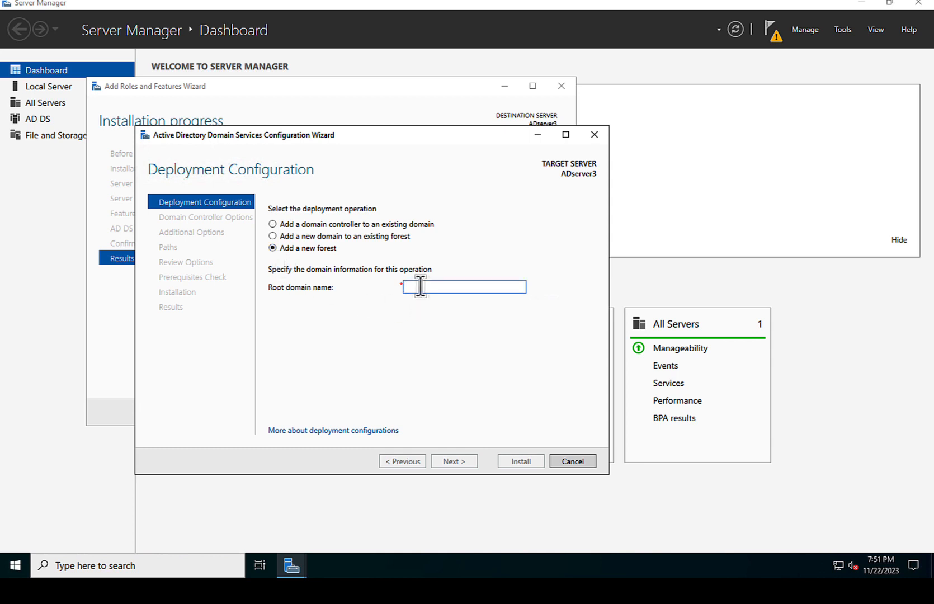
{"action": "type", "text": "Verify"}
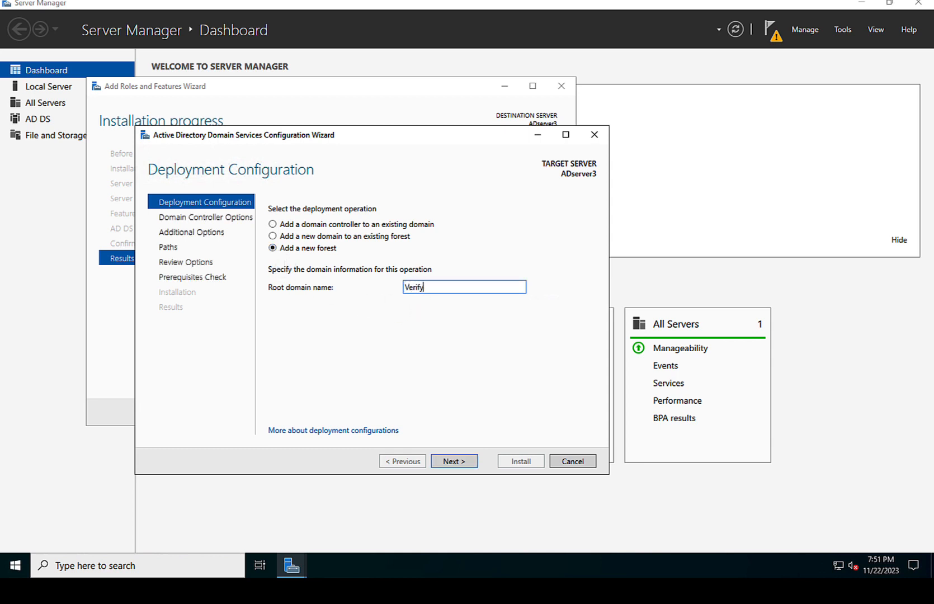
{"action": "type", "text": ".lcal"}
{"action": "key", "text": "BackSpace"}
{"action": "key", "text": "BackSpace"}
{"action": "key", "text": "BackSpace"}
{"action": "type", "text": "ocal"}
{"action": "left_click", "coordinate": [455, 460]}
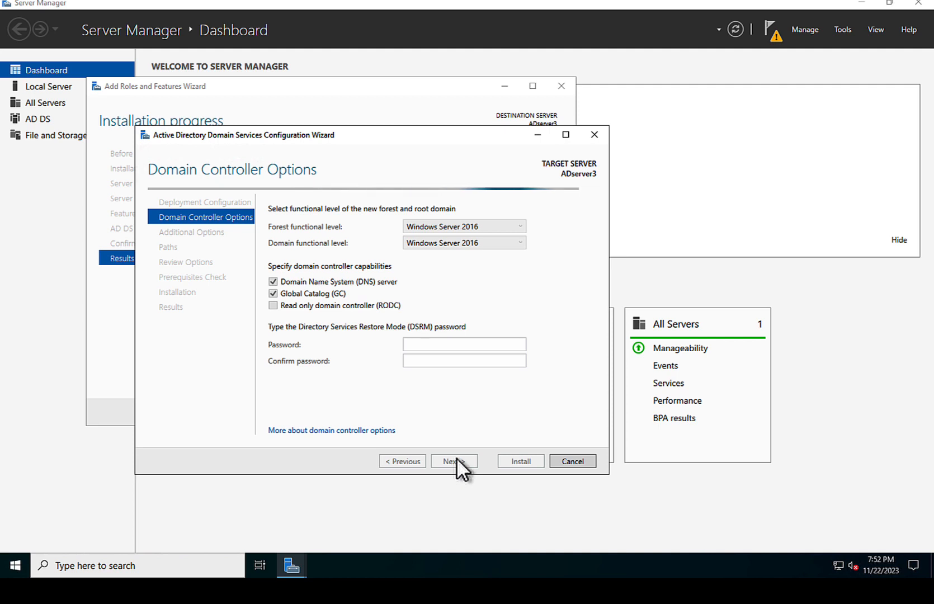
Step: Enter and confirm the Directory Services Restore Mode password
{"action": "left_click", "coordinate": [427, 345]}
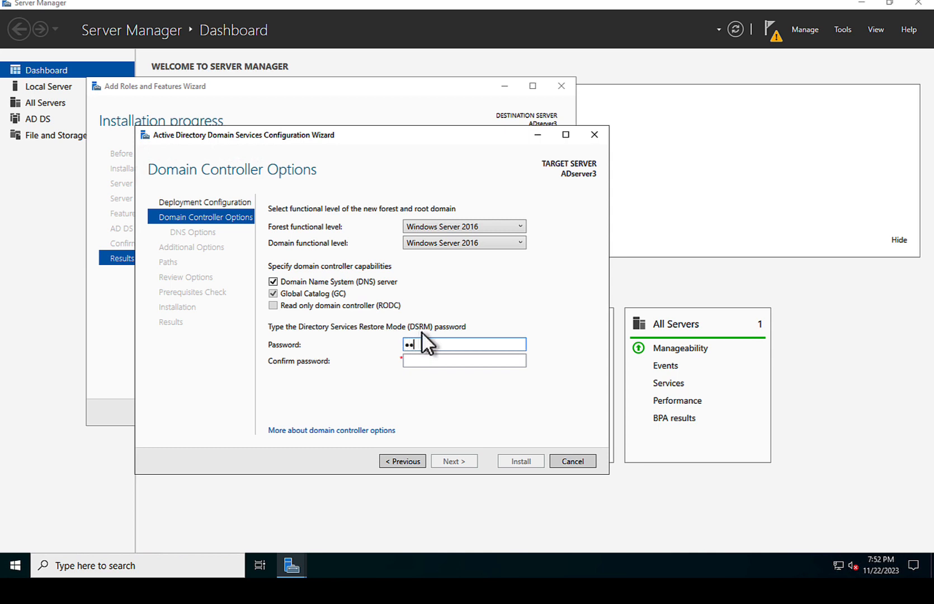
{"action": "type", "text": "••••••••••••••••"}
{"action": "left_click", "coordinate": [420, 361]}
{"action": "type", "text": "••••"}
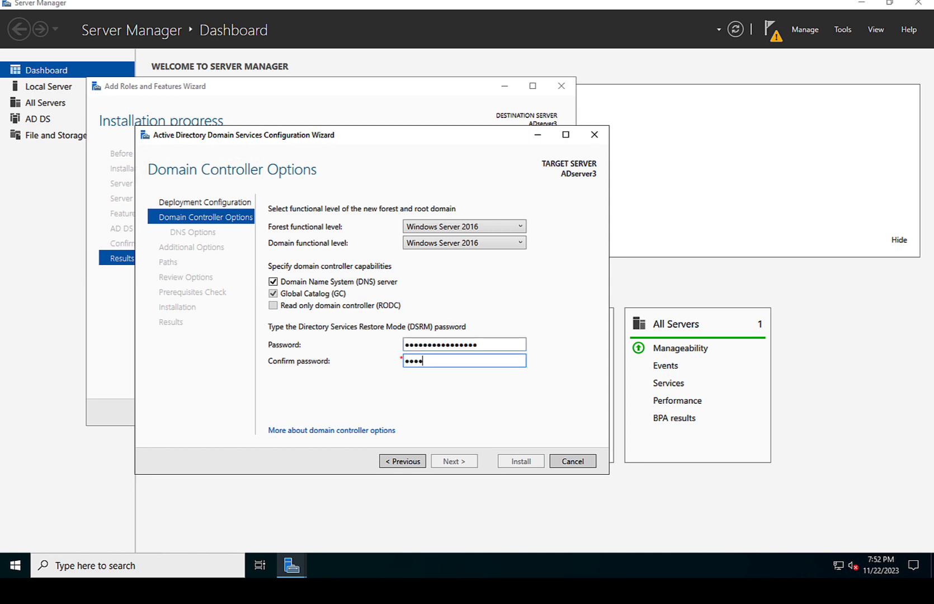
{"action": "type", "text": "••••••••••••"}
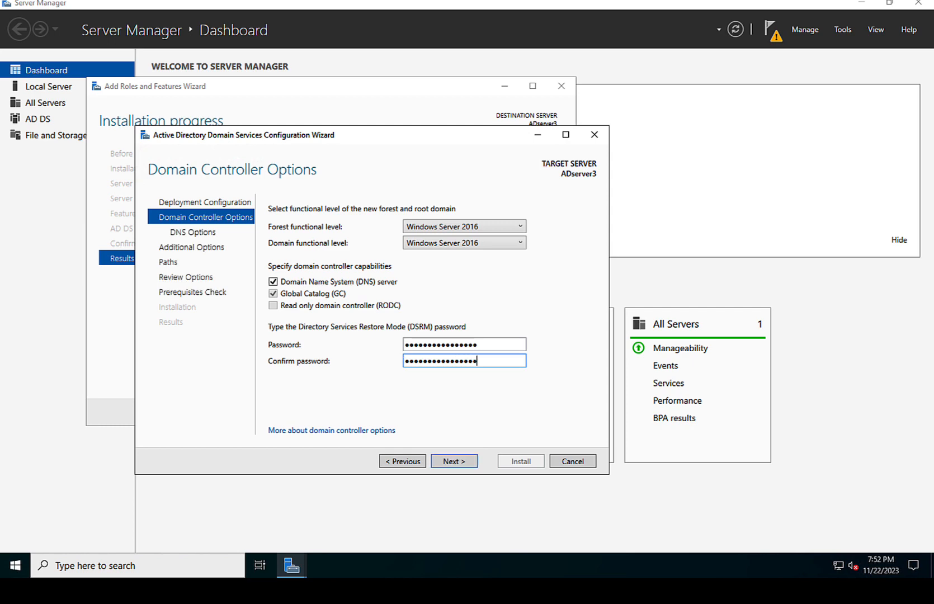
{"action": "left_click", "coordinate": [452, 460]}
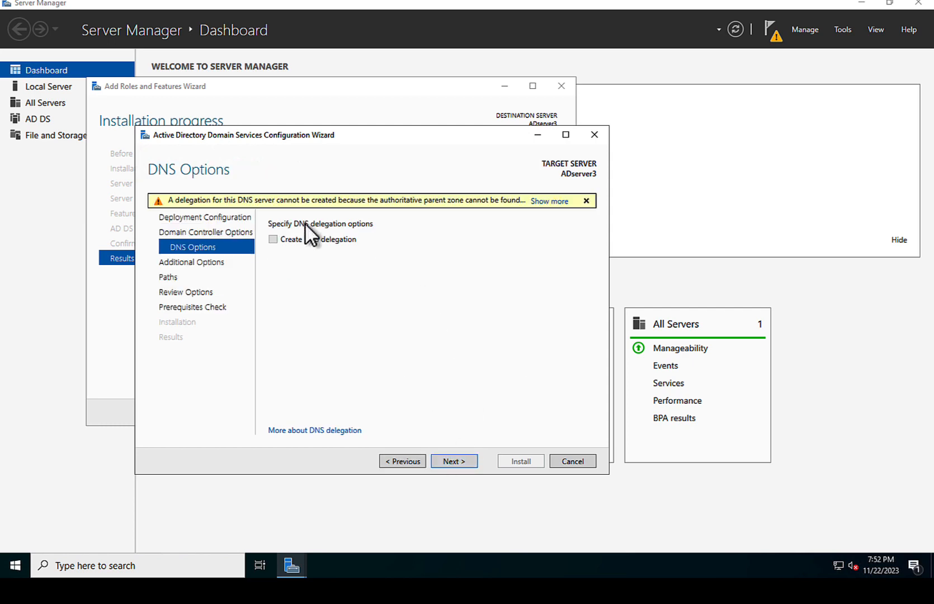
Step: Accept DNS, NetBIOS name VERIFY and default paths, then install the domain controller
{"action": "left_click", "coordinate": [458, 462]}
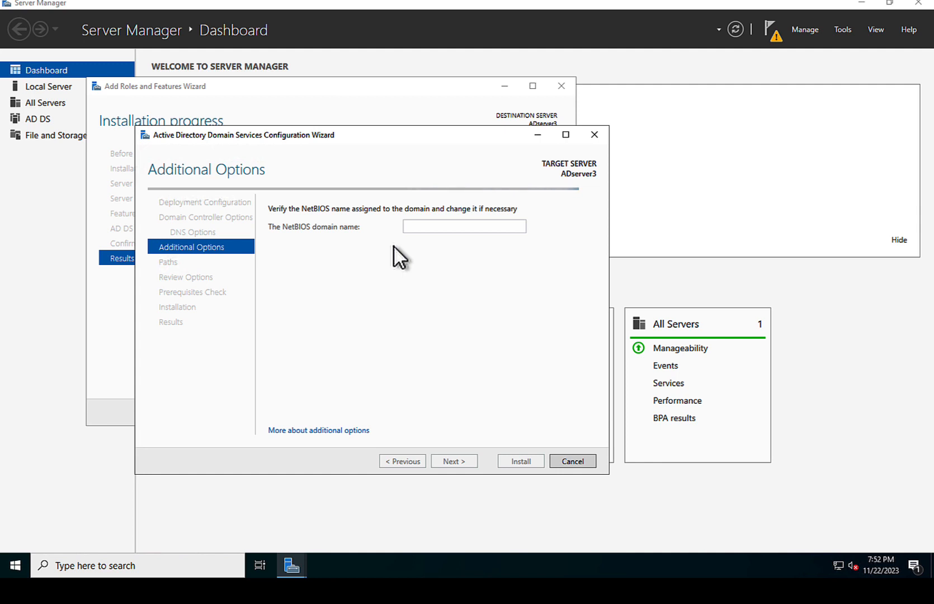
{"action": "left_click", "coordinate": [449, 462]}
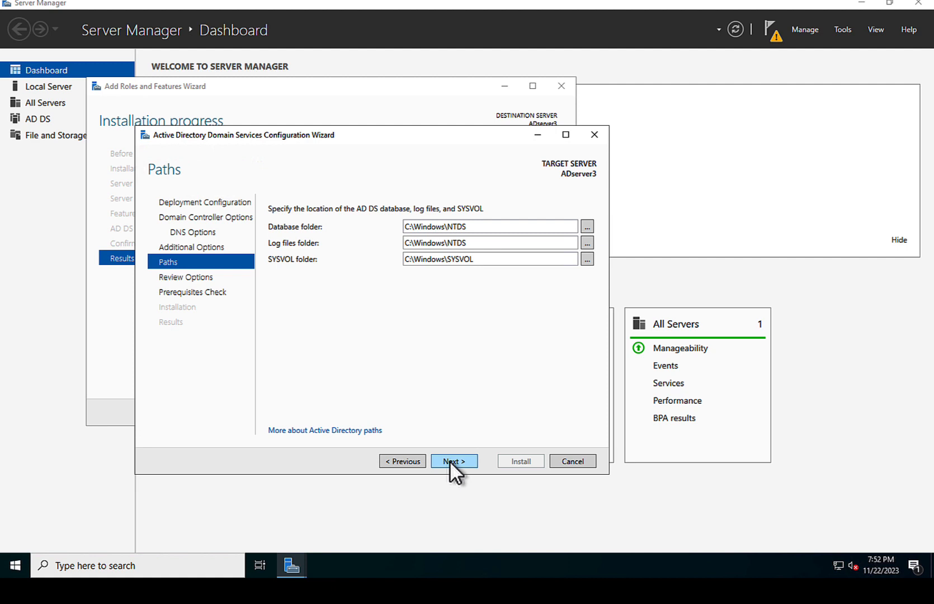
{"action": "left_click", "coordinate": [450, 462]}
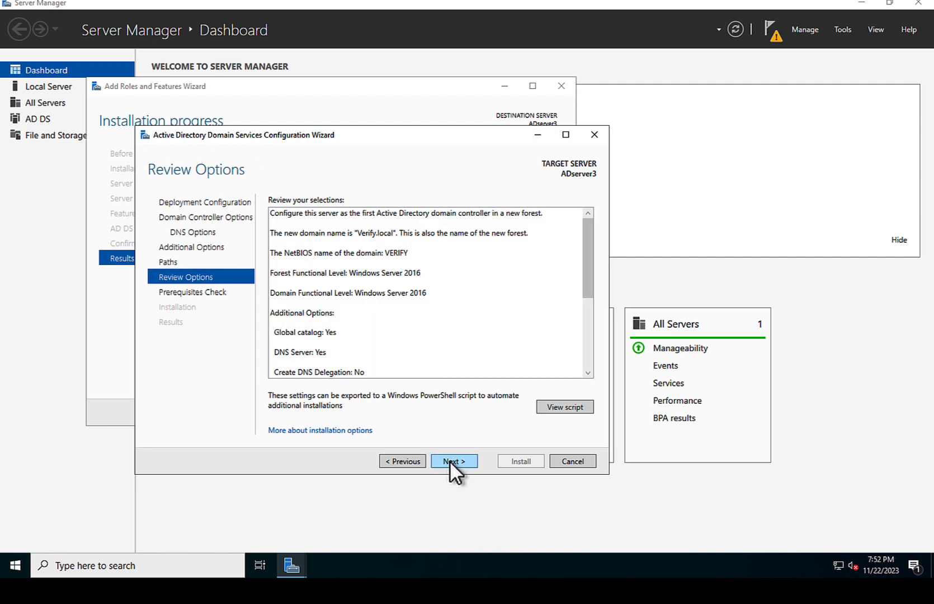
{"action": "left_click", "coordinate": [450, 461]}
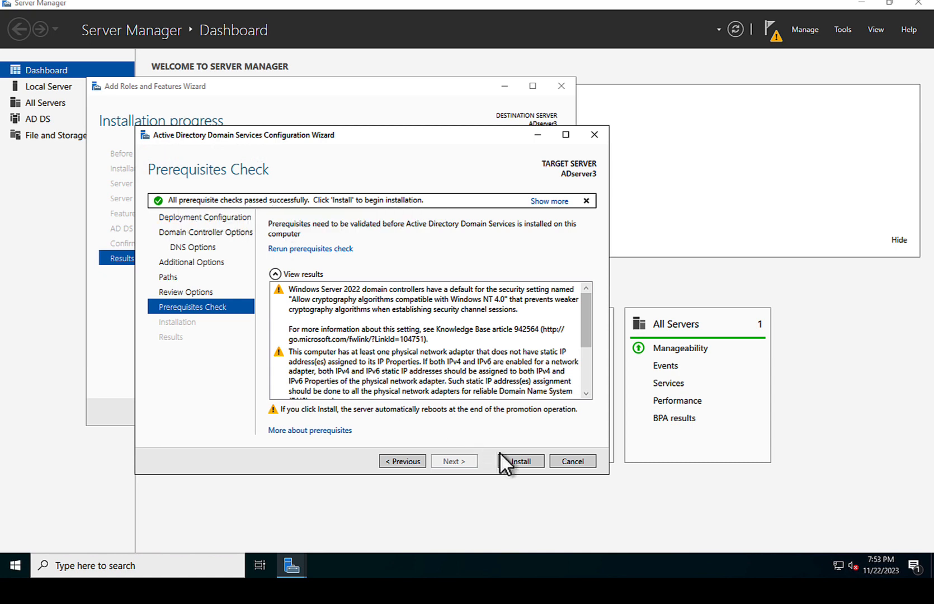
{"action": "left_click", "coordinate": [520, 460]}
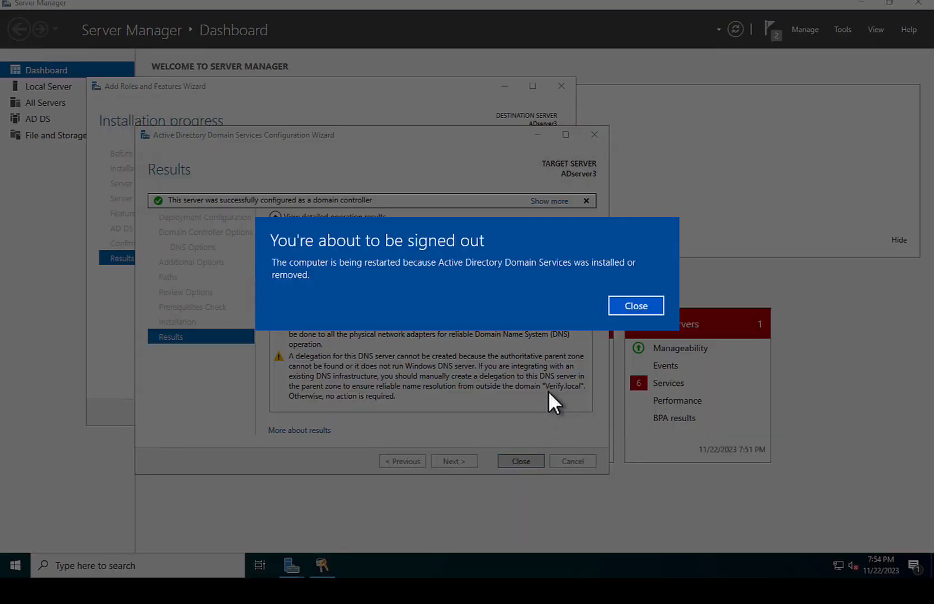
Step: Dismiss the sign-out notice and close both wizards so the server restarts
{"action": "left_click", "coordinate": [628, 306]}
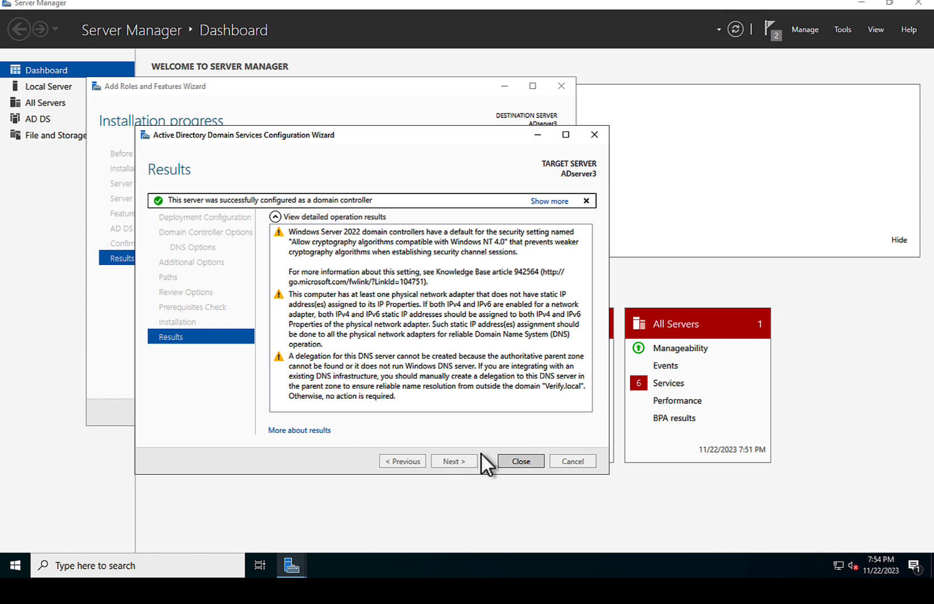
{"action": "left_click", "coordinate": [519, 460]}
{"action": "left_click", "coordinate": [488, 413]}
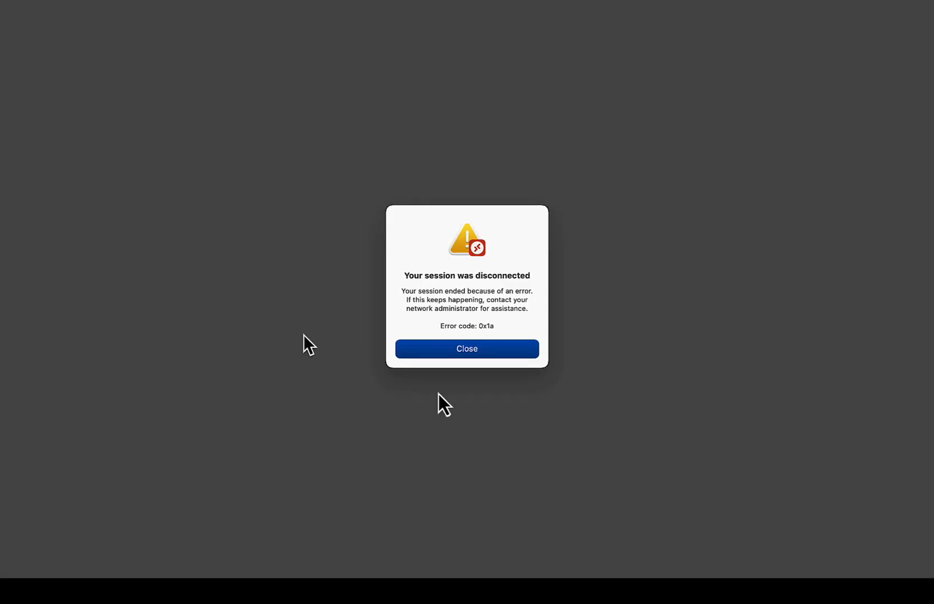
Step: Dismiss the session-disconnected message and open ADserver3.rdp from Downloads
{"action": "left_click", "coordinate": [467, 349]}
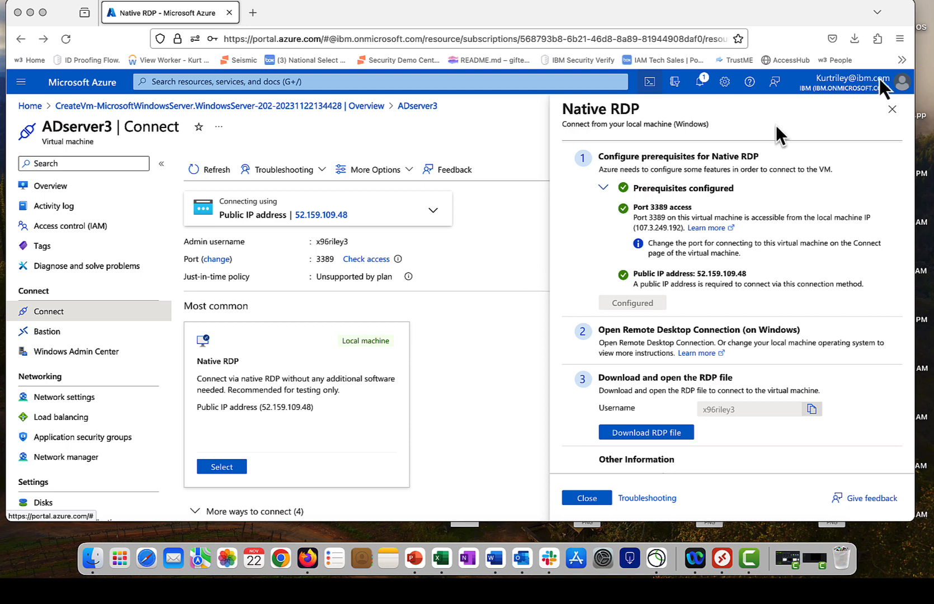
{"action": "left_click", "coordinate": [854, 38]}
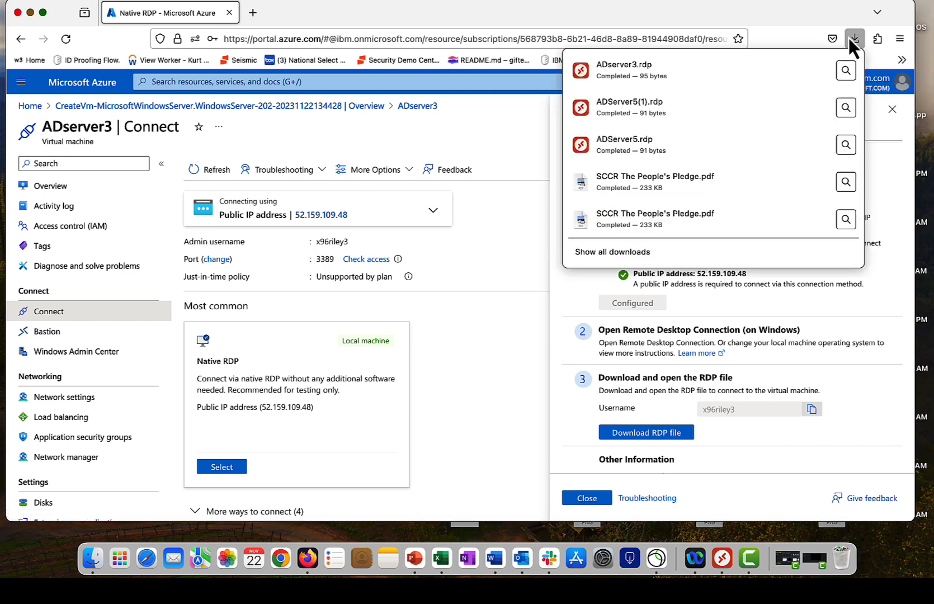
{"action": "left_click", "coordinate": [615, 70]}
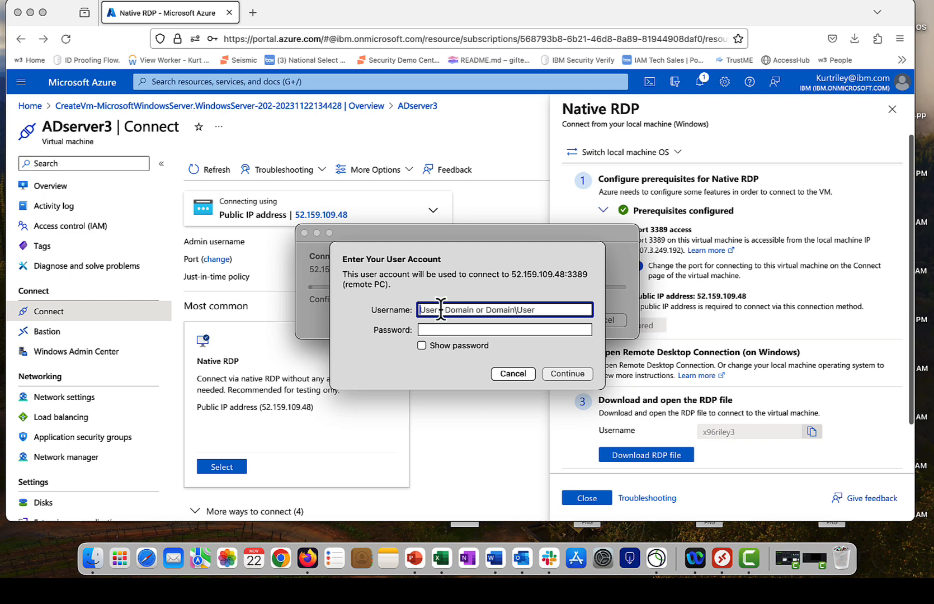
Step: Sign in with the admin username and password, accept the certificate warning, and re-enter the password
{"action": "type", "text": "x96riley3"}
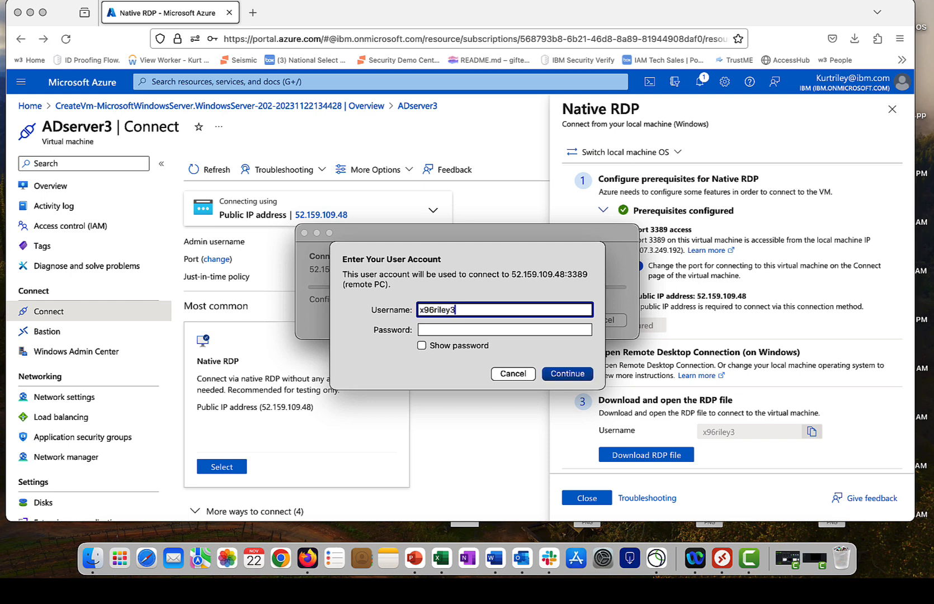
{"action": "key", "text": "Tab"}
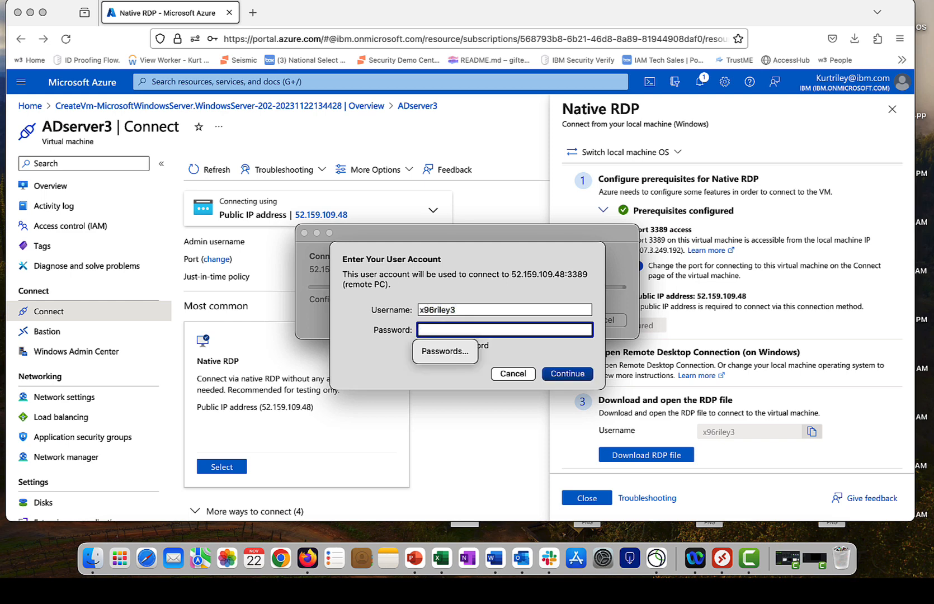
{"action": "type", "text": "••••••••"}
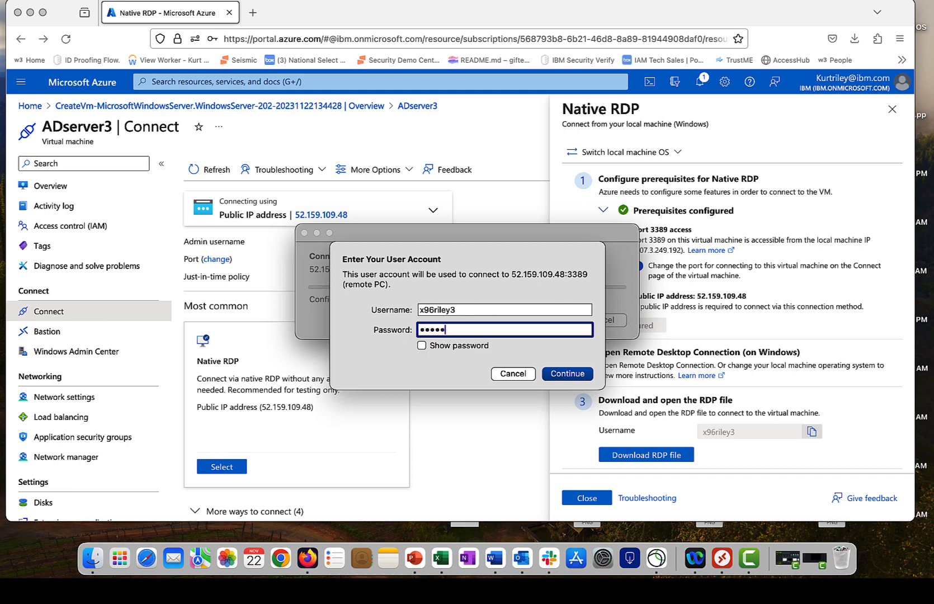
{"action": "type", "text": "•••••••"}
{"action": "left_click", "coordinate": [558, 374]}
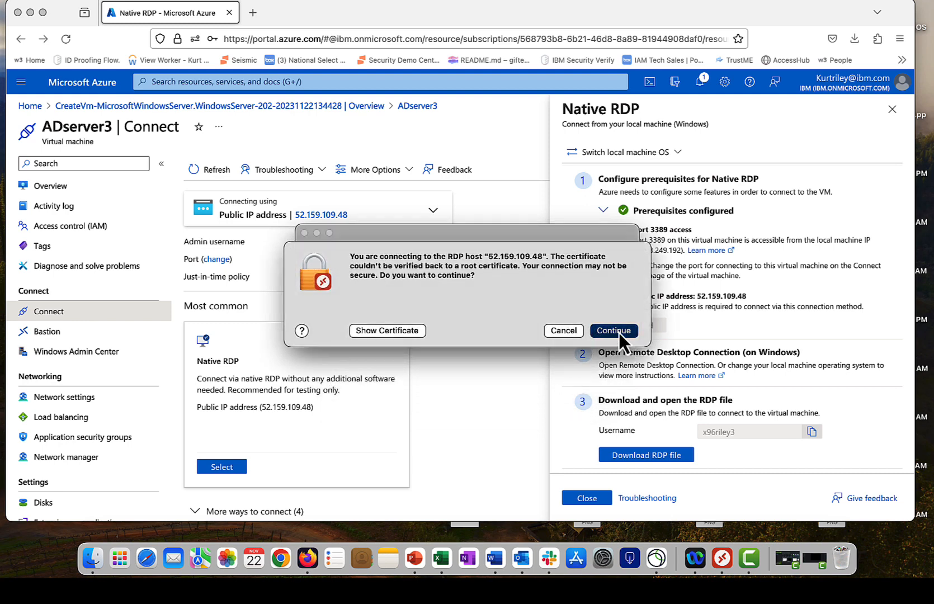
{"action": "left_click", "coordinate": [614, 330]}
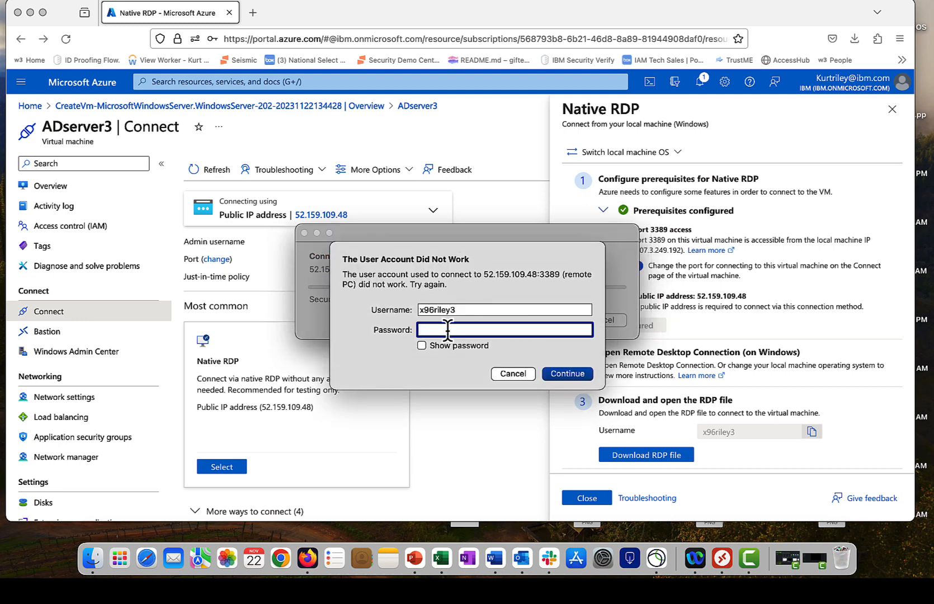
{"action": "type", "text": "••••••••••••••••"}
Step: Retry the connection, then close the Azure Arc popup and Server Manager and open Start
{"action": "left_click", "coordinate": [567, 374]}
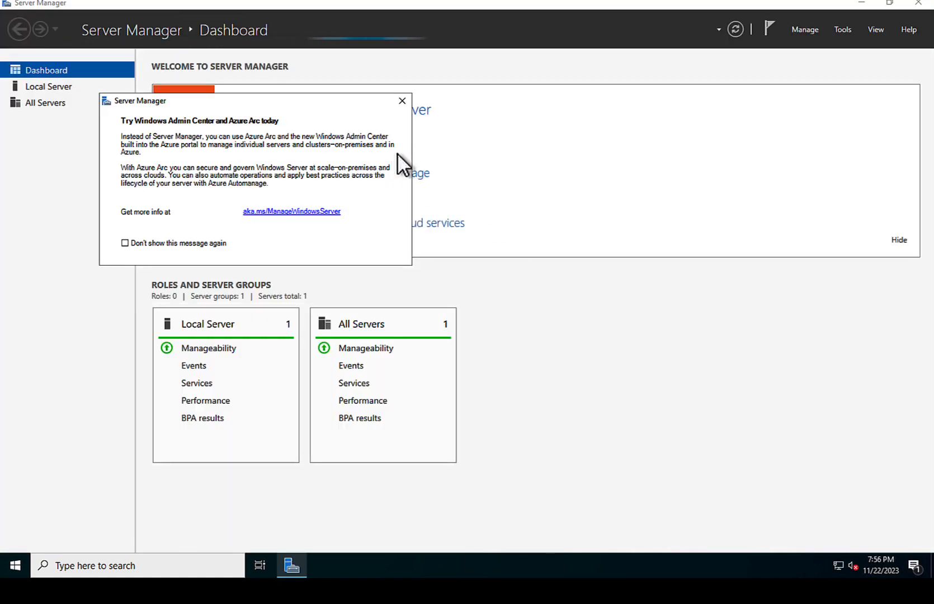
{"action": "left_click", "coordinate": [402, 101]}
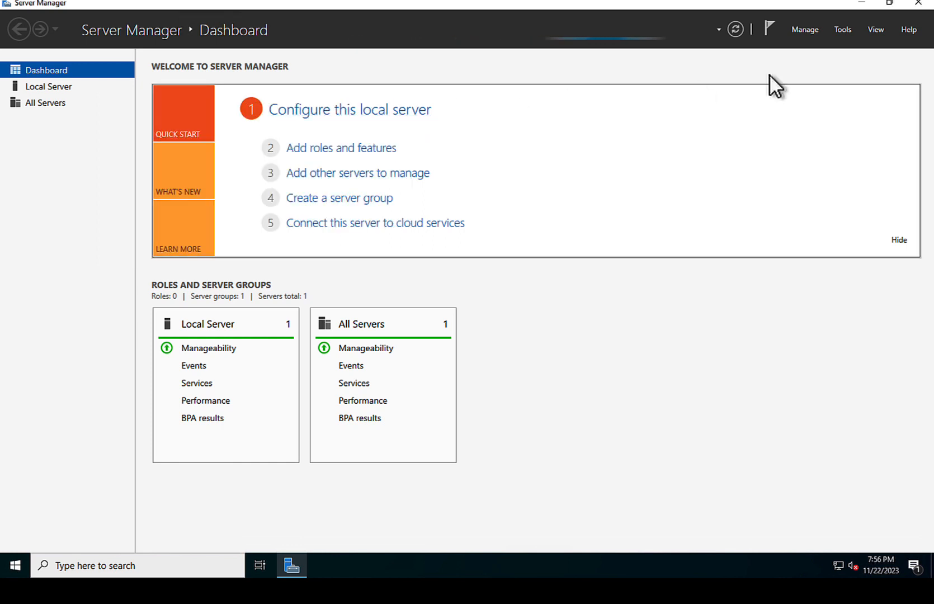
{"action": "left_click", "coordinate": [919, 4]}
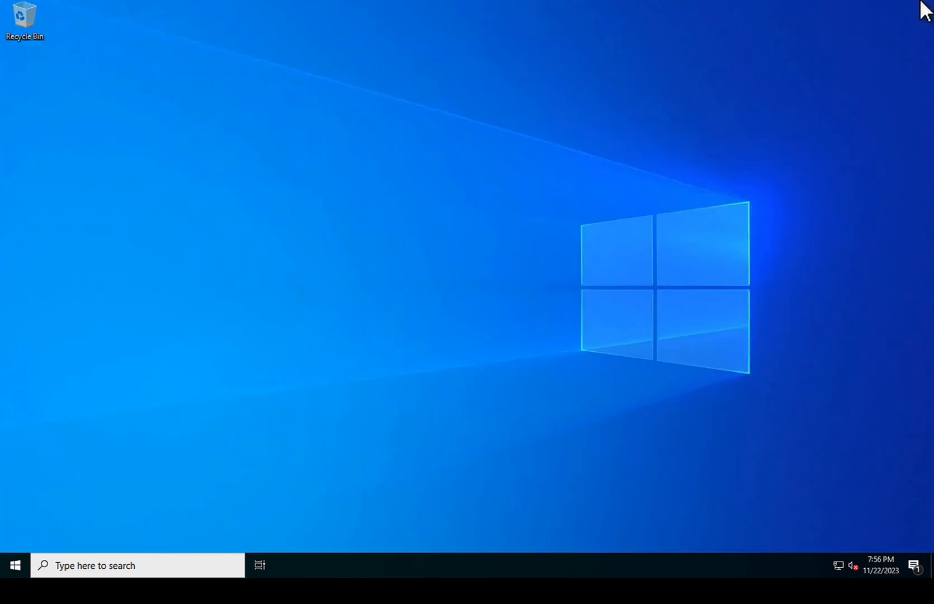
{"action": "left_click", "coordinate": [16, 564]}
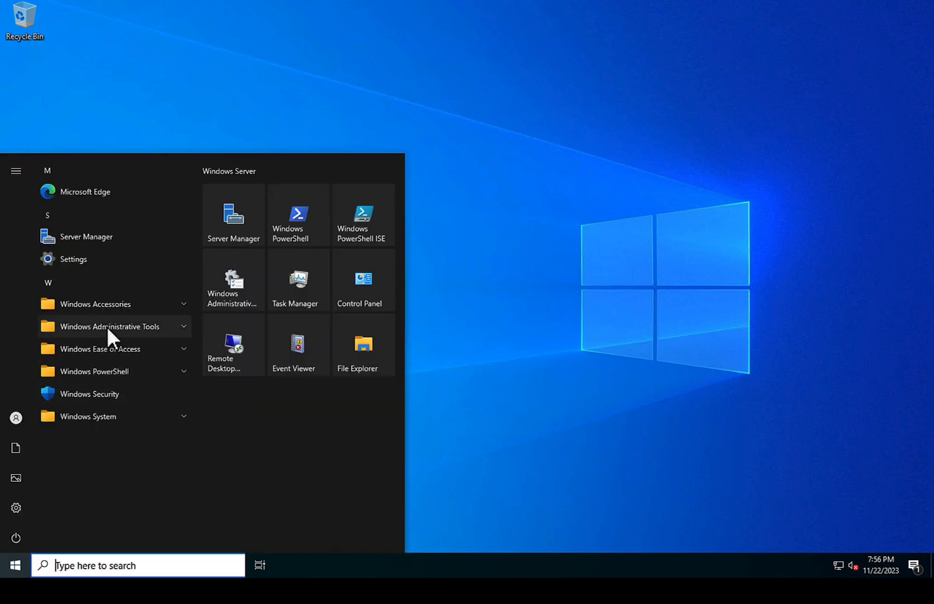
Step: Search 'services' in Start and pin the Services app to the taskbar
{"action": "left_click", "coordinate": [93, 565]}
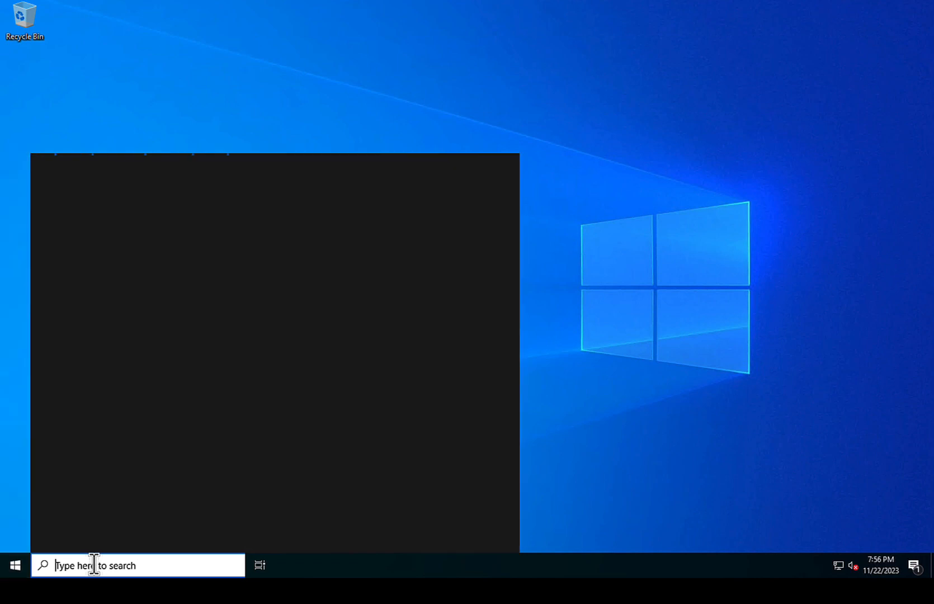
{"action": "type", "text": "servi"}
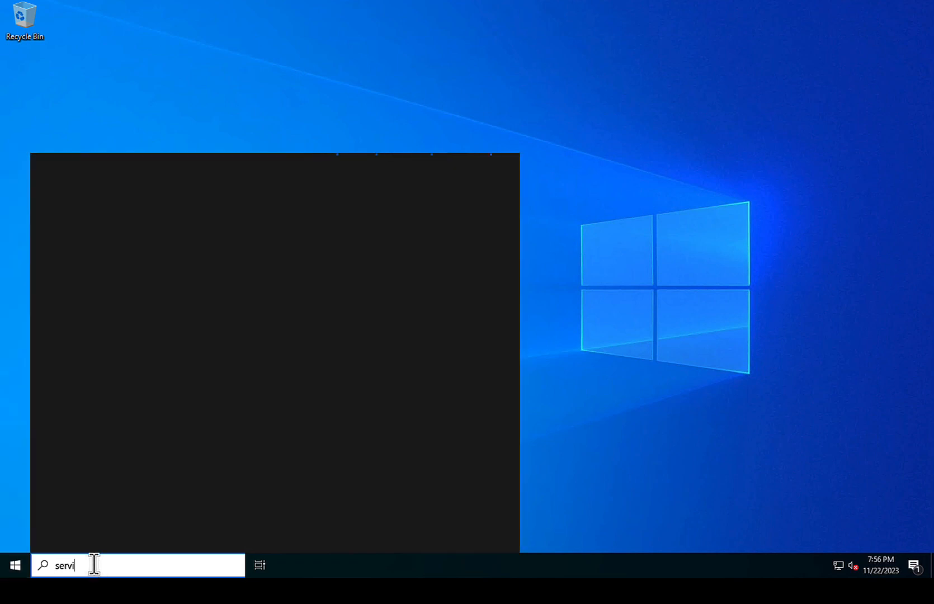
{"action": "type", "text": "ces"}
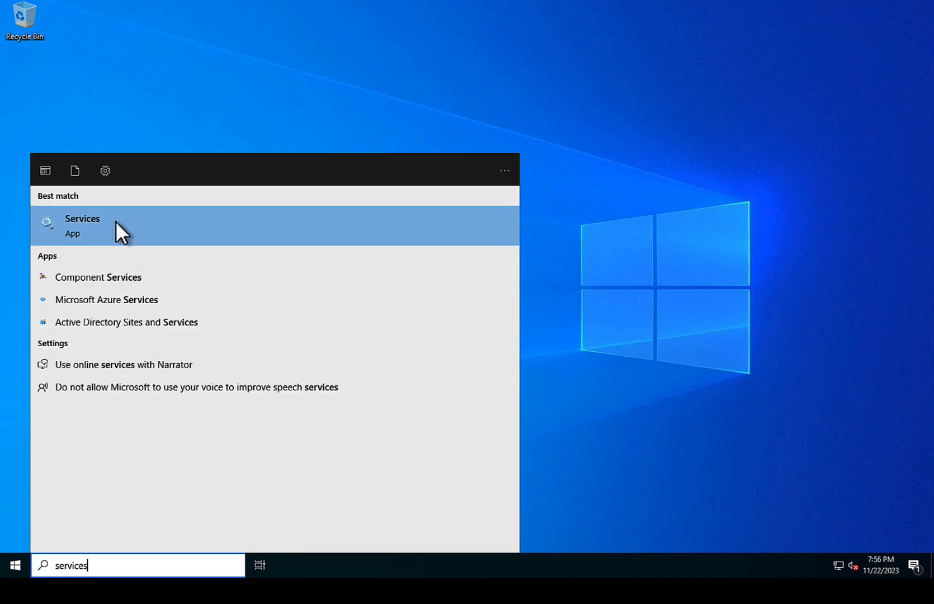
{"action": "right_click", "coordinate": [115, 221]}
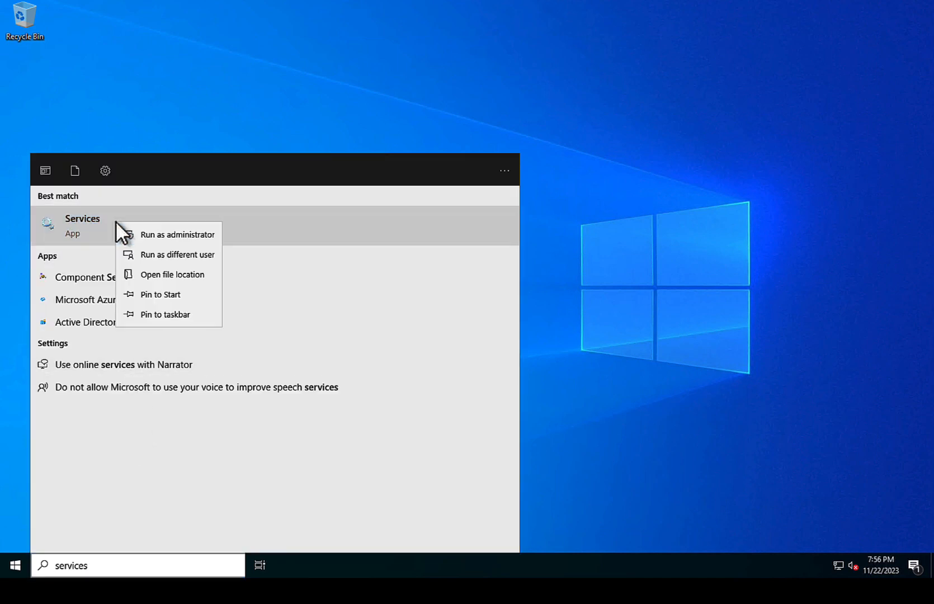
{"action": "left_click", "coordinate": [172, 316]}
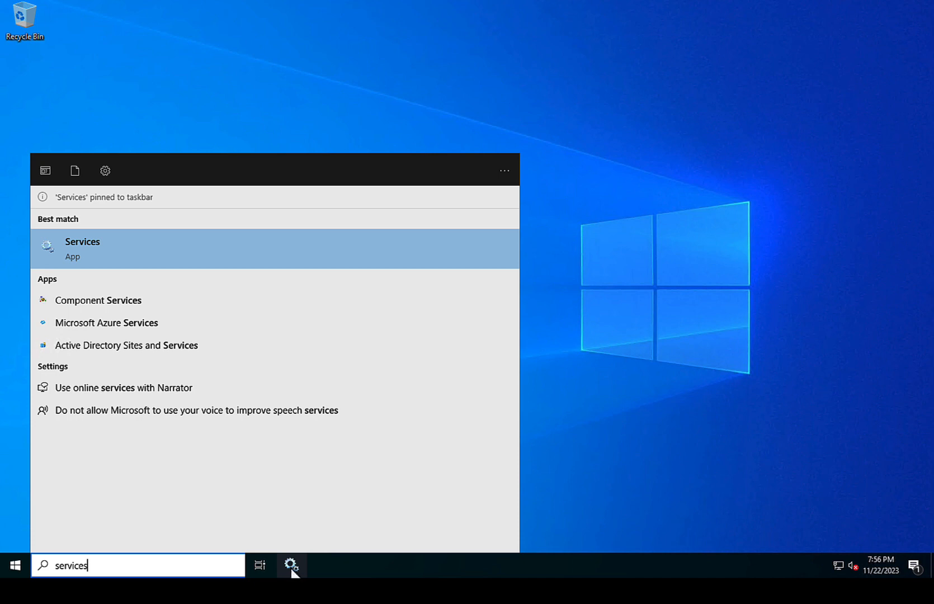
Step: Clear the search and expand Windows Administrative Tools in the Start menu
{"action": "double_click", "coordinate": [63, 565]}
{"action": "key", "text": "BackSpace"}
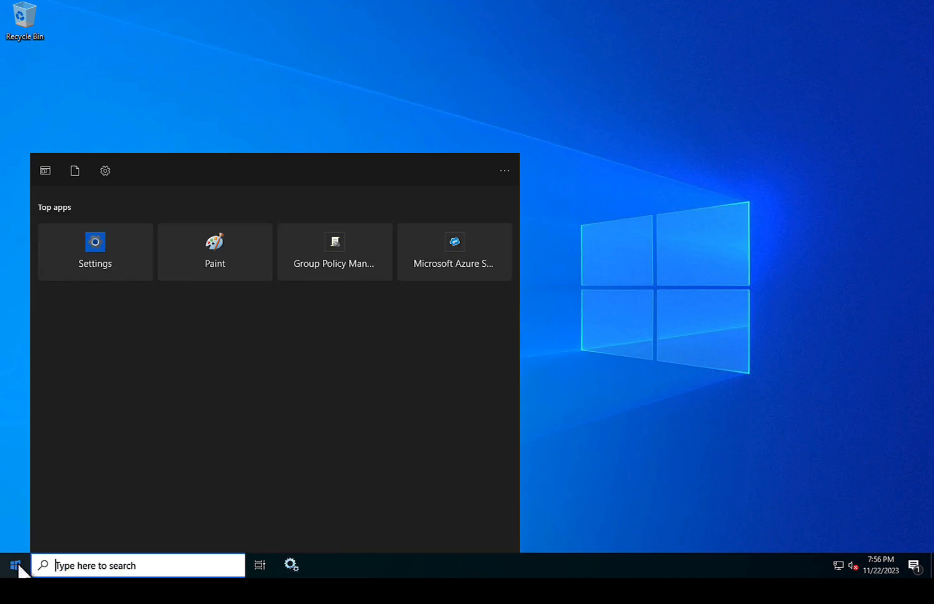
{"action": "left_click", "coordinate": [17, 560]}
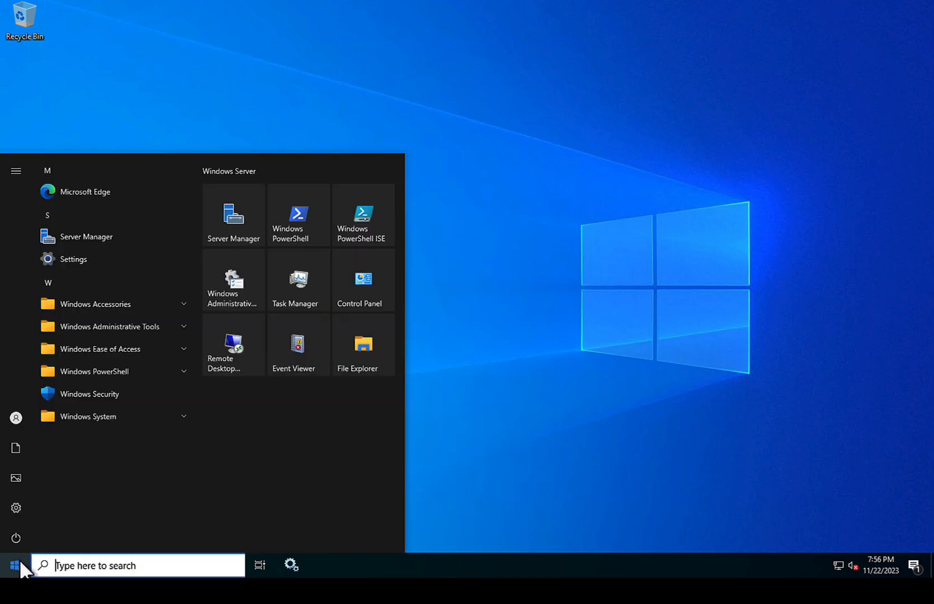
{"action": "left_click", "coordinate": [139, 327]}
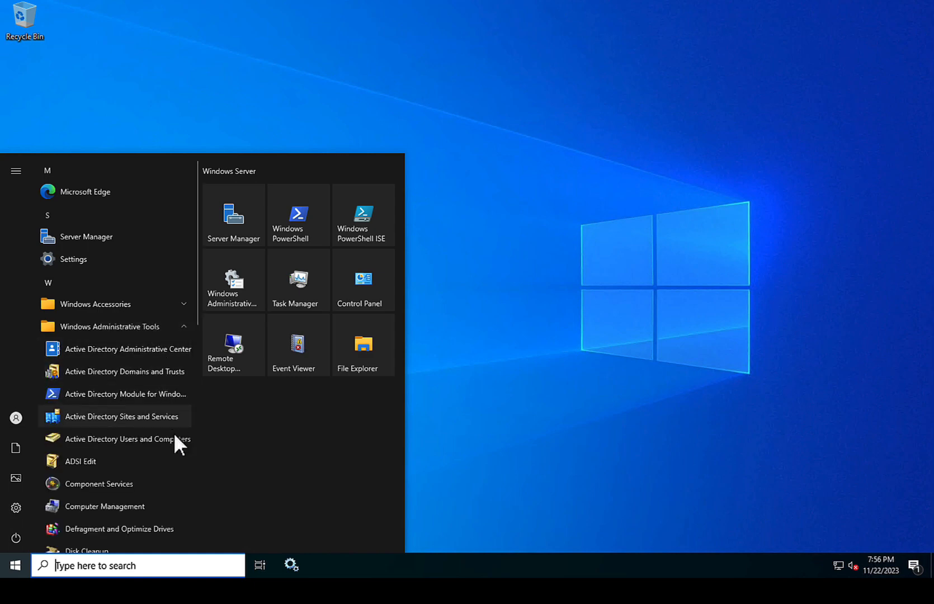
Step: Launch Active Directory Users and Computers, expand Verify.local, and list its Users container
{"action": "left_click", "coordinate": [120, 440]}
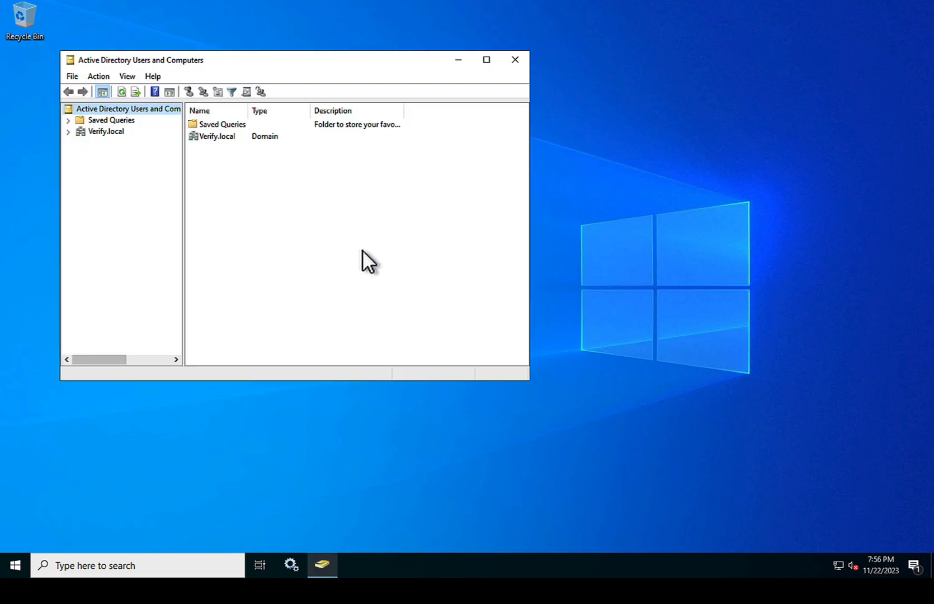
{"action": "left_click_drag", "start_coordinate": [307, 55], "coordinate": [410, 58]}
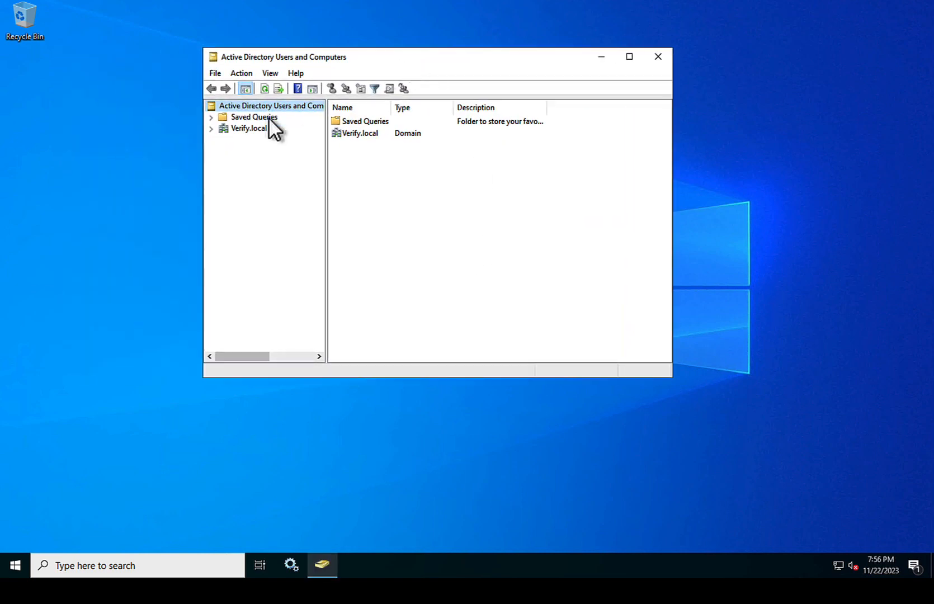
{"action": "left_click", "coordinate": [211, 130]}
{"action": "left_click", "coordinate": [249, 195]}
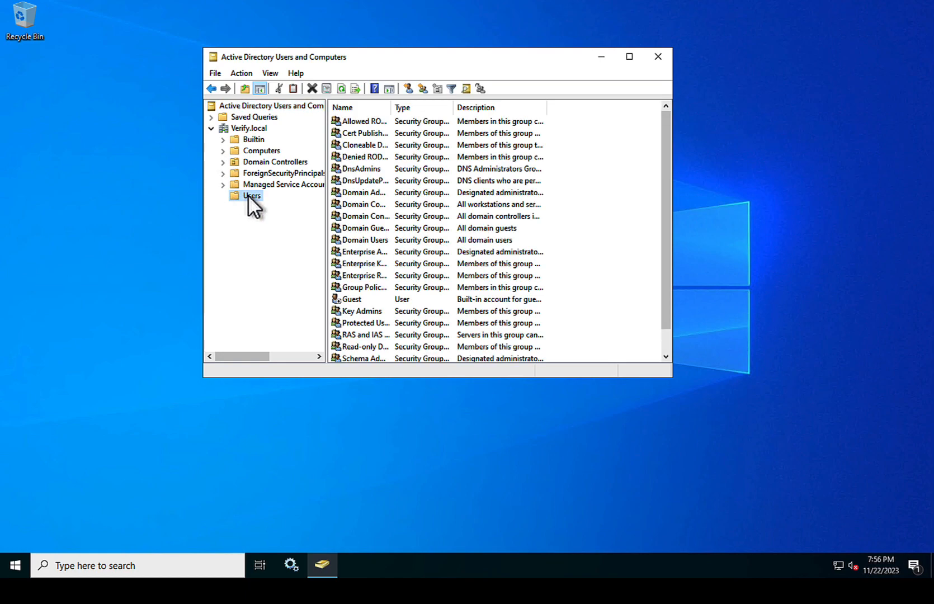
{"action": "scroll", "coordinate": [394, 168], "scroll_direction": "down", "scroll_amount": 1}
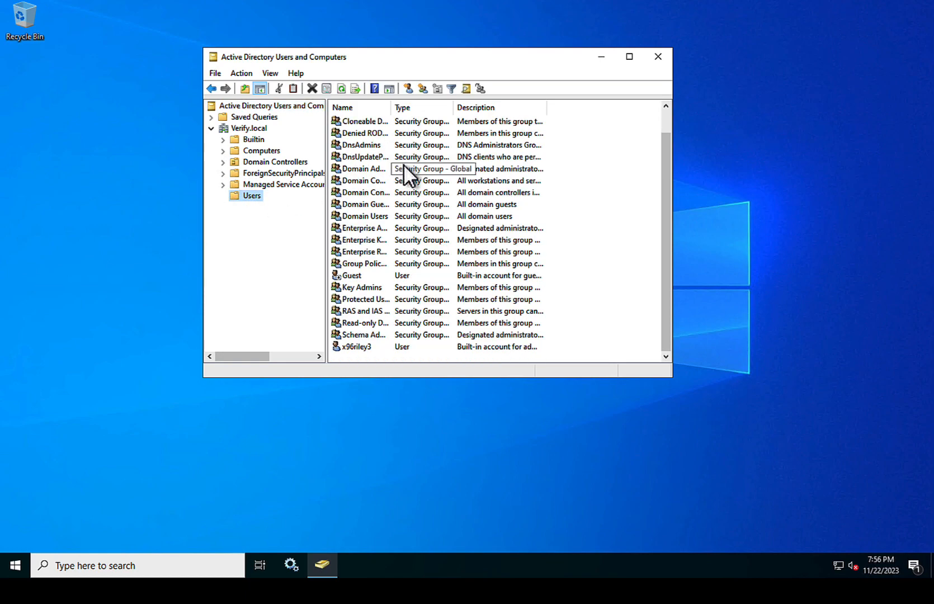
{"action": "scroll", "coordinate": [409, 170], "scroll_direction": "up", "scroll_amount": 1}
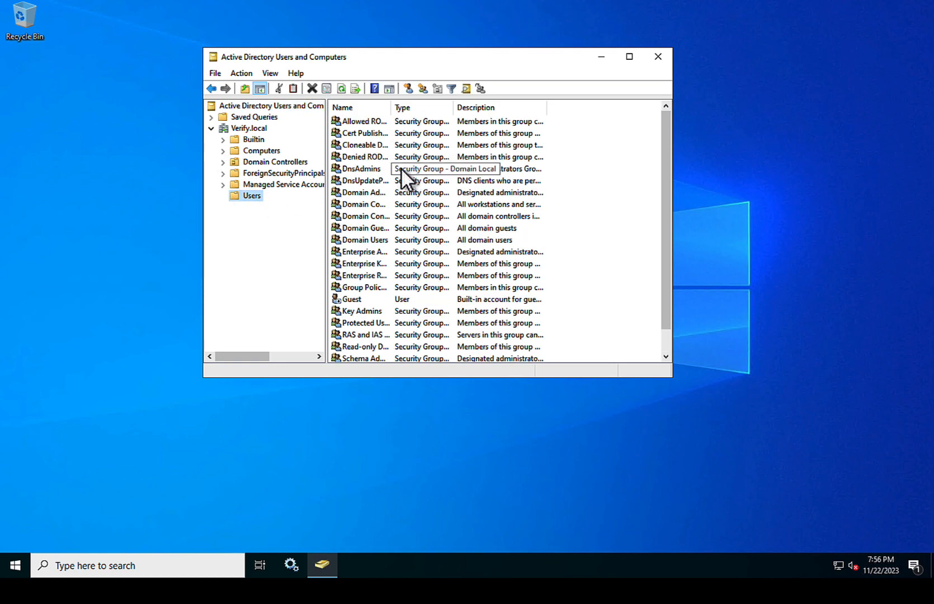
{"action": "left_click", "coordinate": [14, 568]}
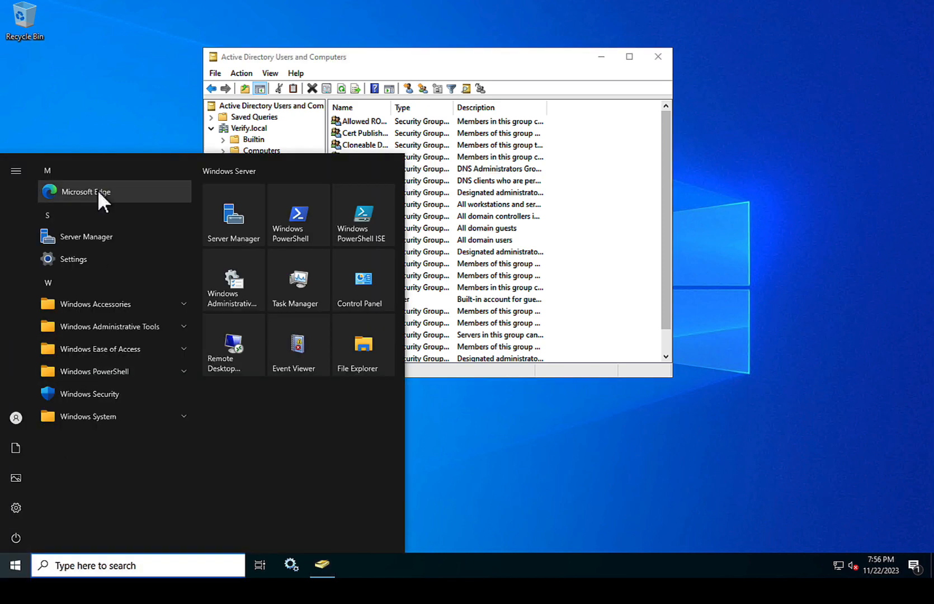
Step: Launch Edge and complete first-run setup without signing in, importing data, or sharing browsing activity
{"action": "left_click", "coordinate": [99, 191]}
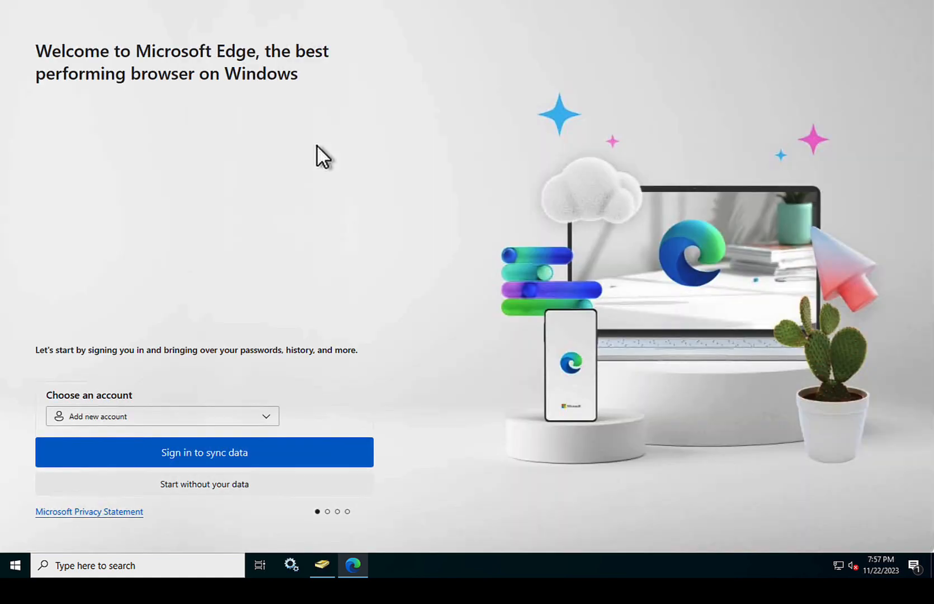
{"action": "left_click", "coordinate": [208, 484]}
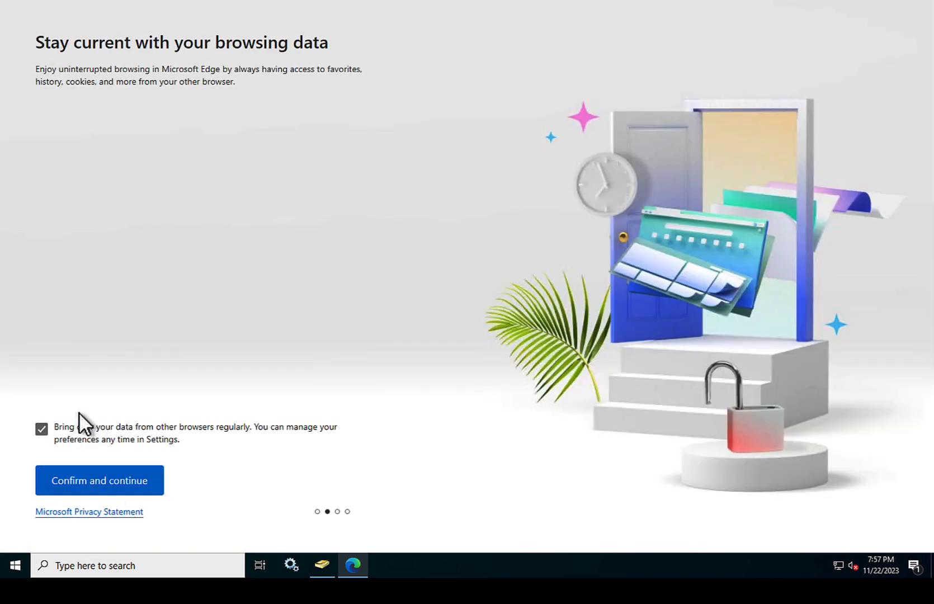
{"action": "left_click", "coordinate": [42, 429]}
{"action": "left_click", "coordinate": [133, 492]}
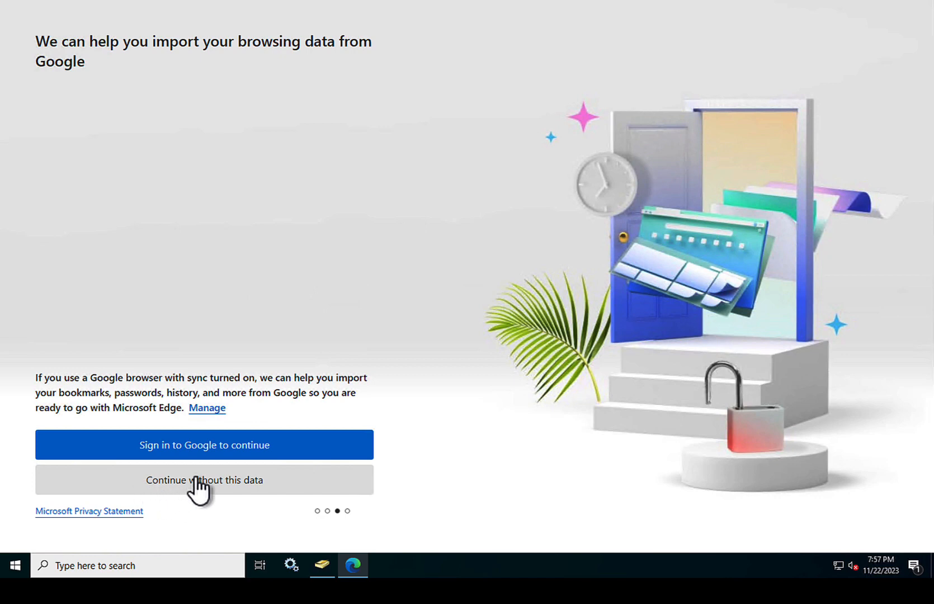
{"action": "left_click", "coordinate": [197, 485]}
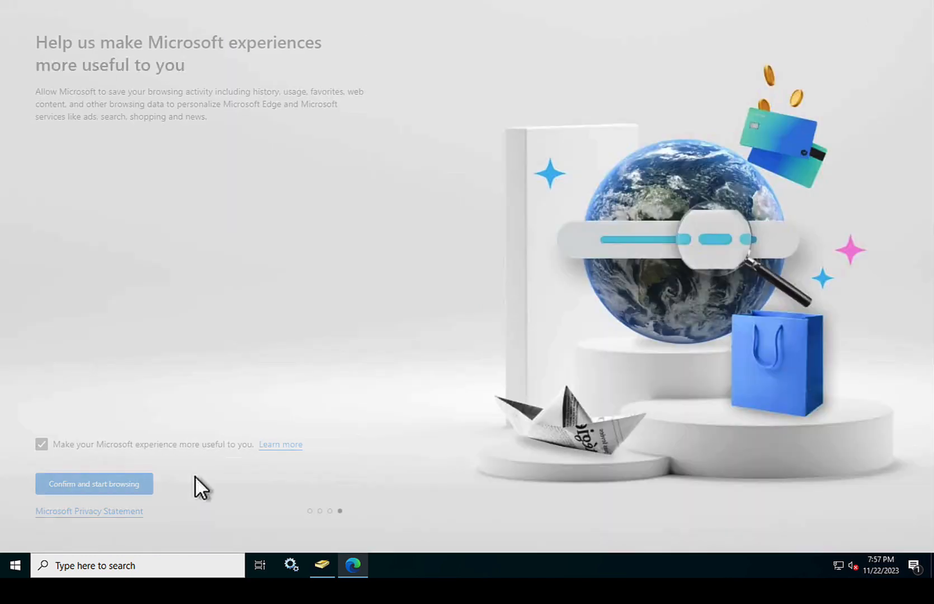
{"action": "left_click", "coordinate": [41, 444]}
{"action": "left_click", "coordinate": [82, 485]}
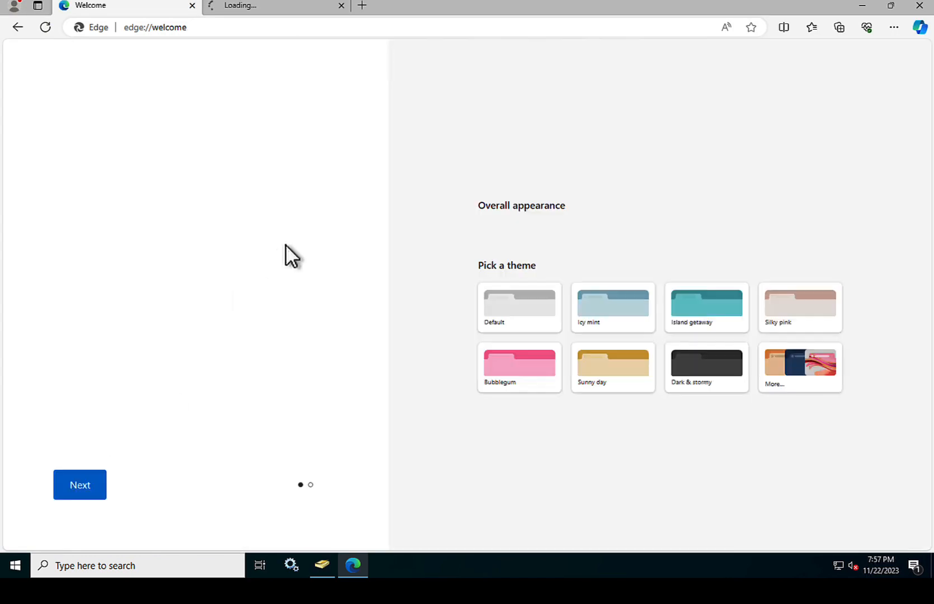
Step: Search the web for 'app exchange' and open the Security App Exchange | IBM result
{"action": "left_click", "coordinate": [236, 27]}
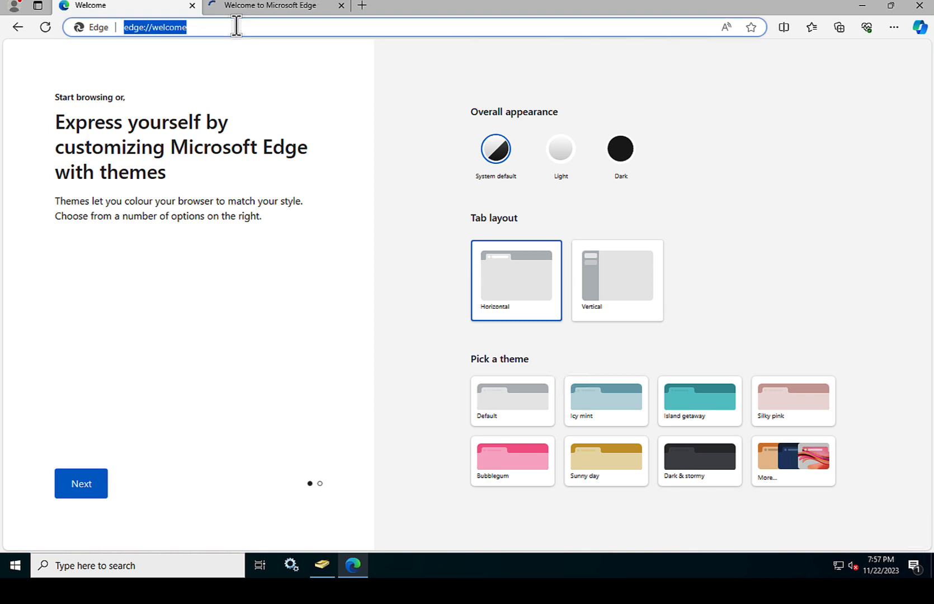
{"action": "type", "text": "app ex"}
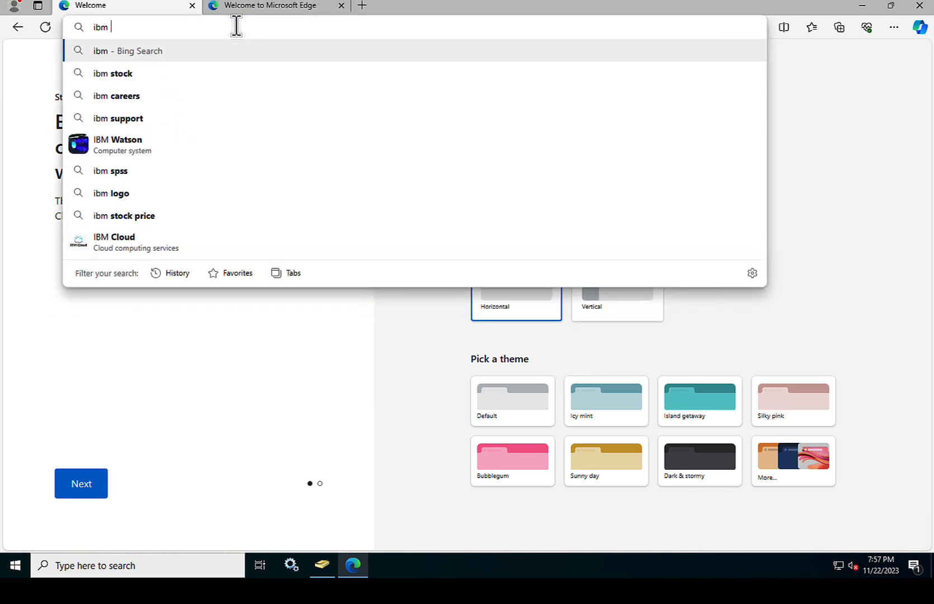
{"action": "type", "text": "chan"}
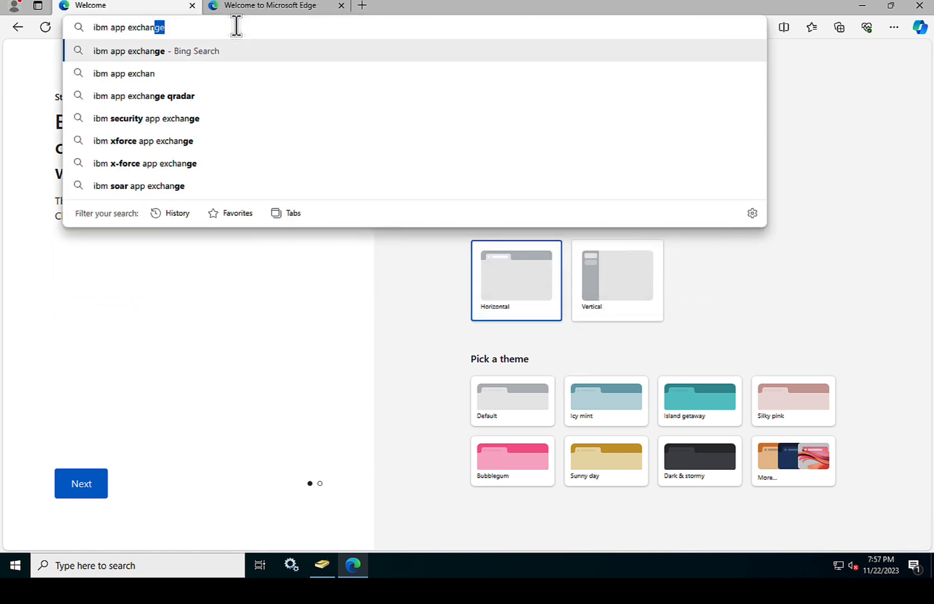
{"action": "key", "text": "Return"}
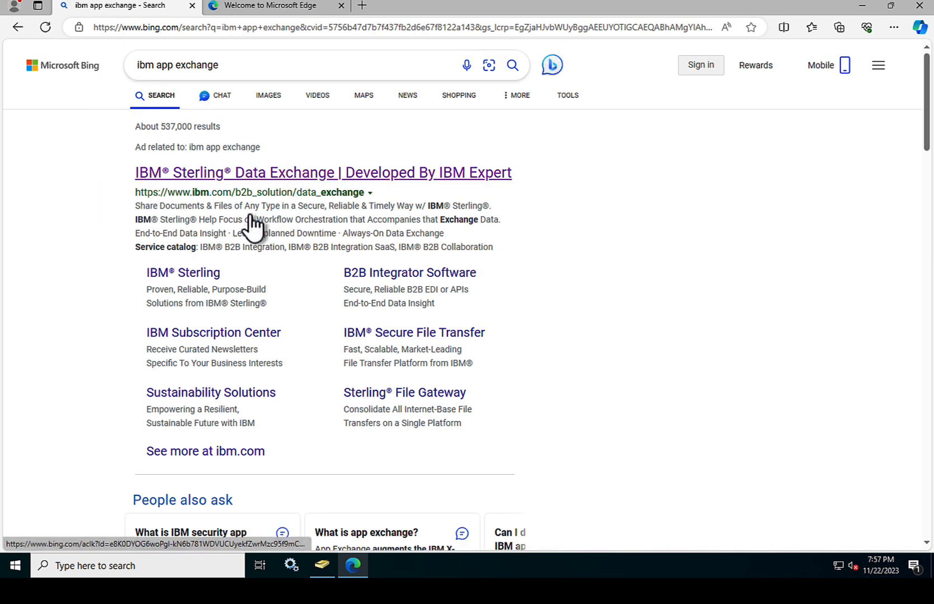
{"action": "scroll", "coordinate": [250, 226], "scroll_direction": "down", "scroll_amount": 8}
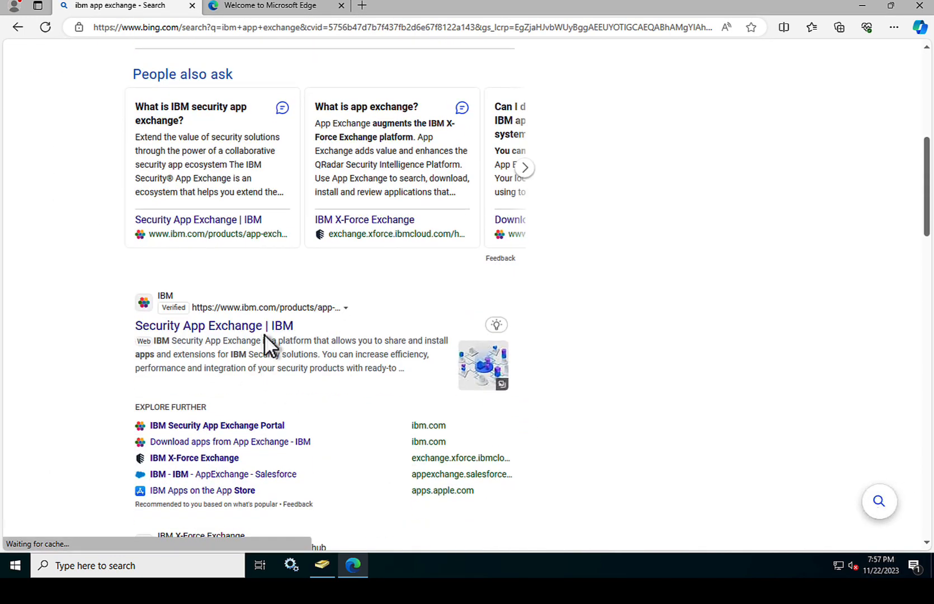
{"action": "left_click", "coordinate": [264, 326]}
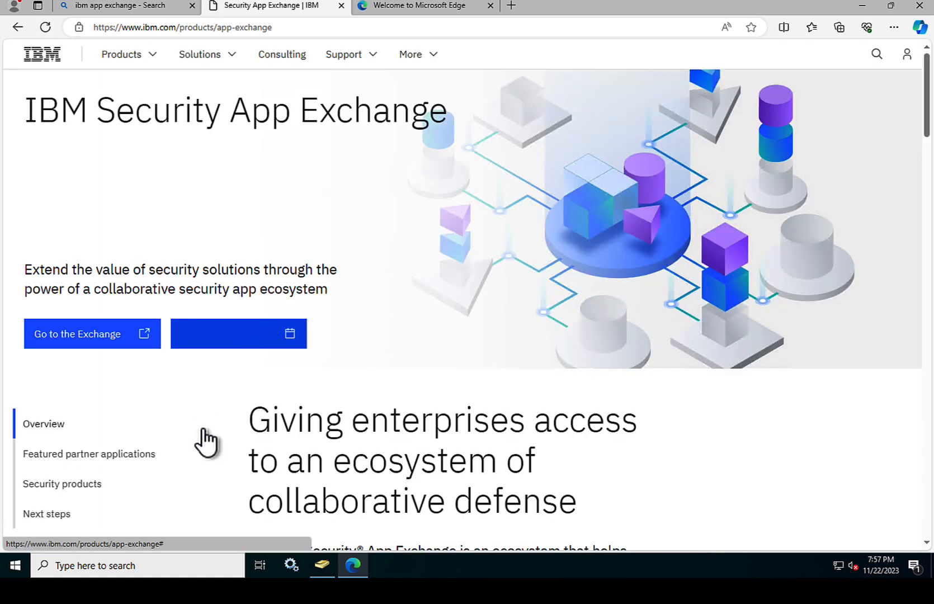
Step: Go to the App Exchange hub, accept the Terms of Service, and proceed to log in
{"action": "left_click", "coordinate": [85, 336]}
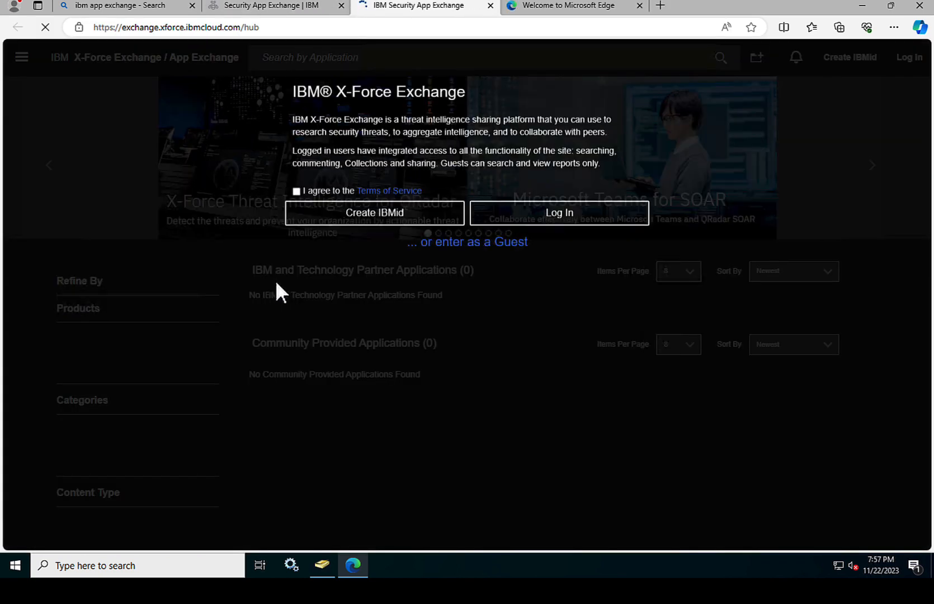
{"action": "left_click", "coordinate": [570, 211]}
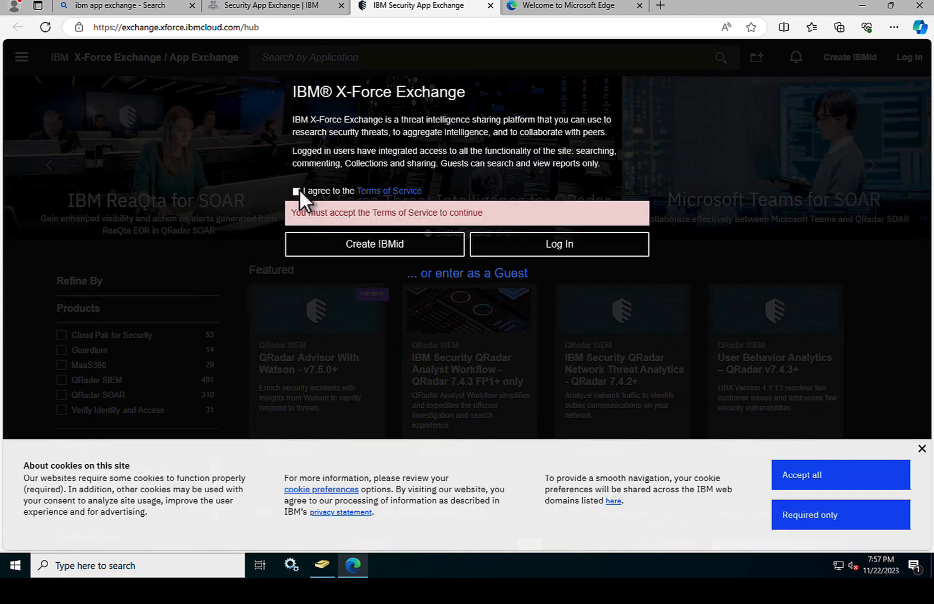
{"action": "left_click", "coordinate": [297, 190]}
{"action": "left_click", "coordinate": [568, 249]}
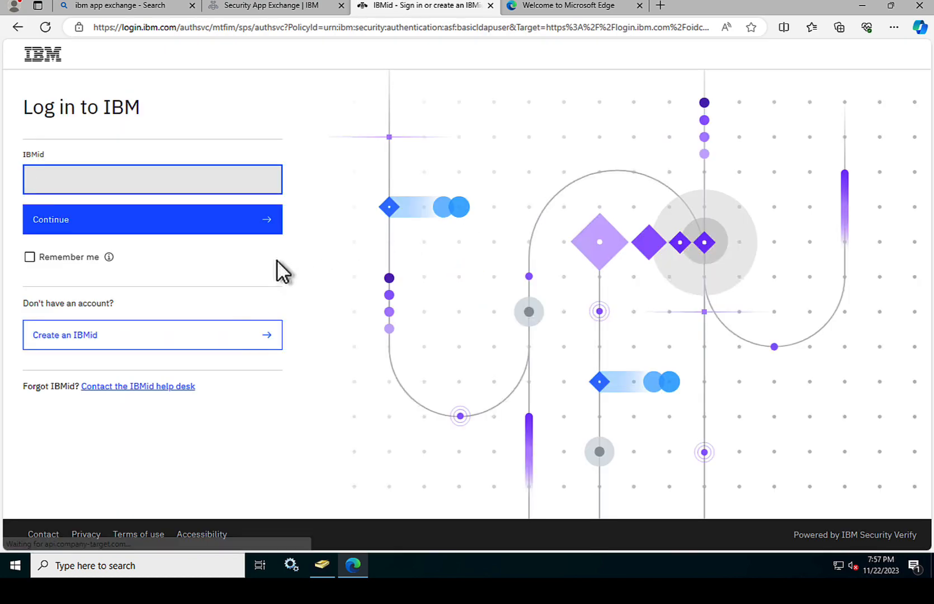
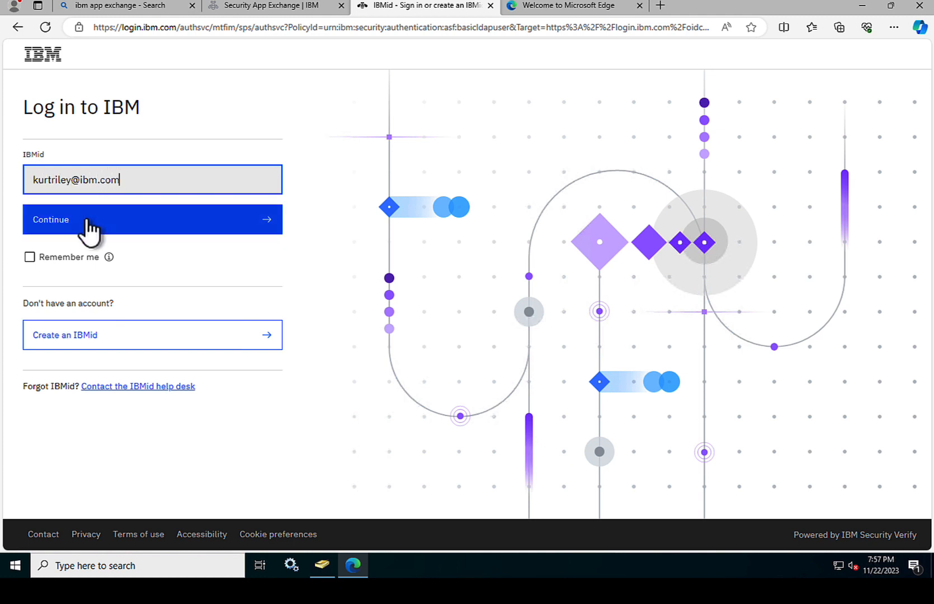
Step: Enter the IBMid and choose signing in with w3id credentials
{"action": "left_click", "coordinate": [87, 220]}
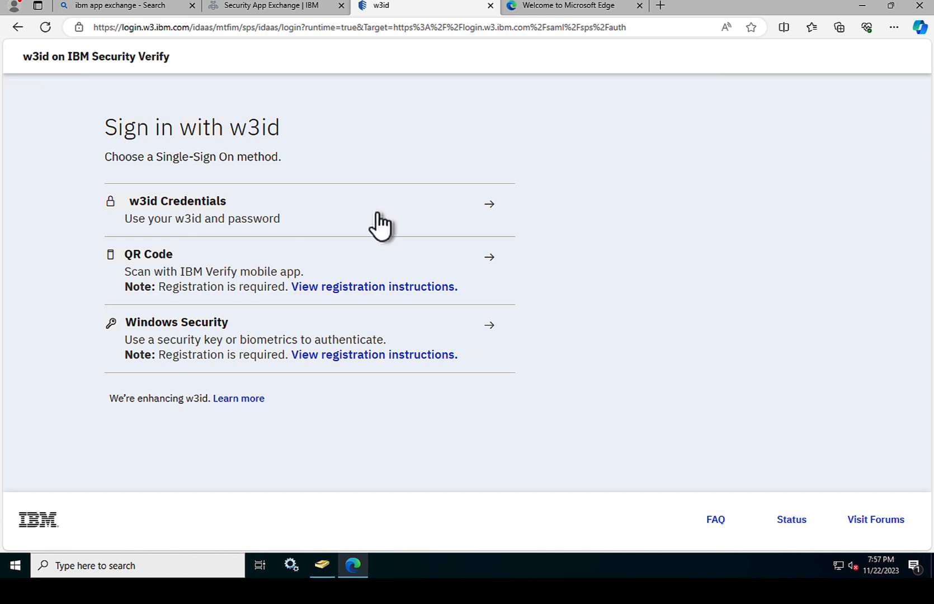
{"action": "left_click", "coordinate": [253, 221]}
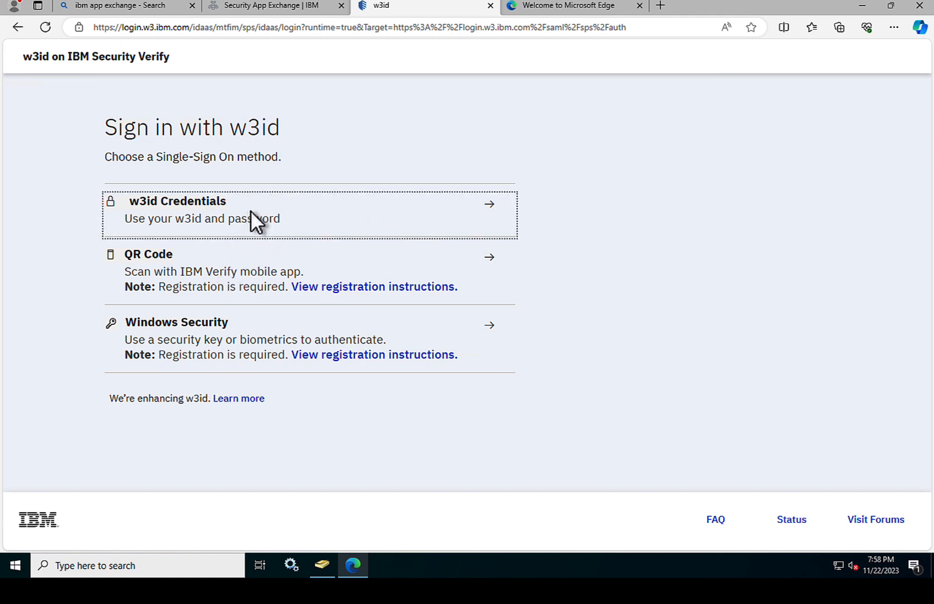
Step: Fill in the w3id email from the saved entry, enter the password, and submit
{"action": "left_click", "coordinate": [209, 215]}
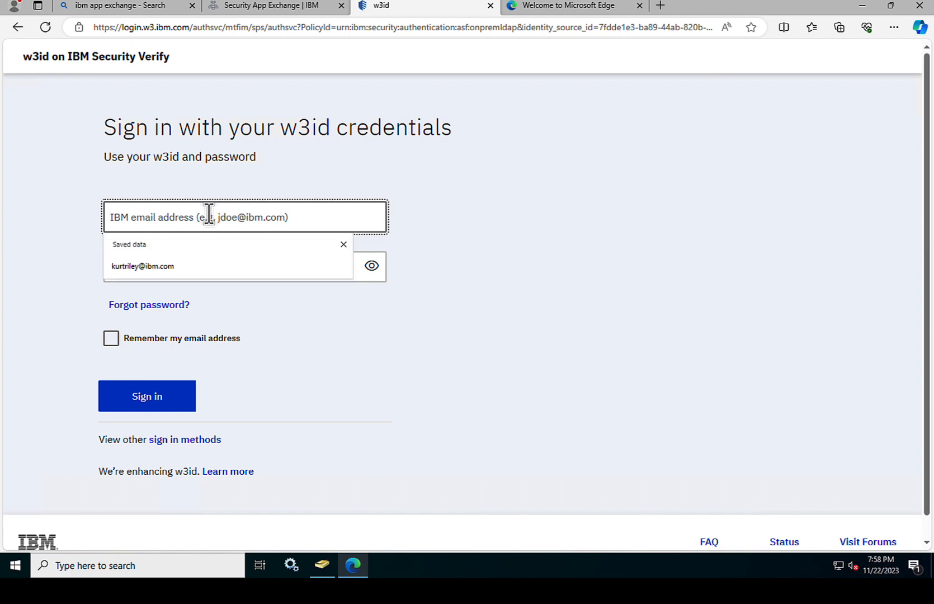
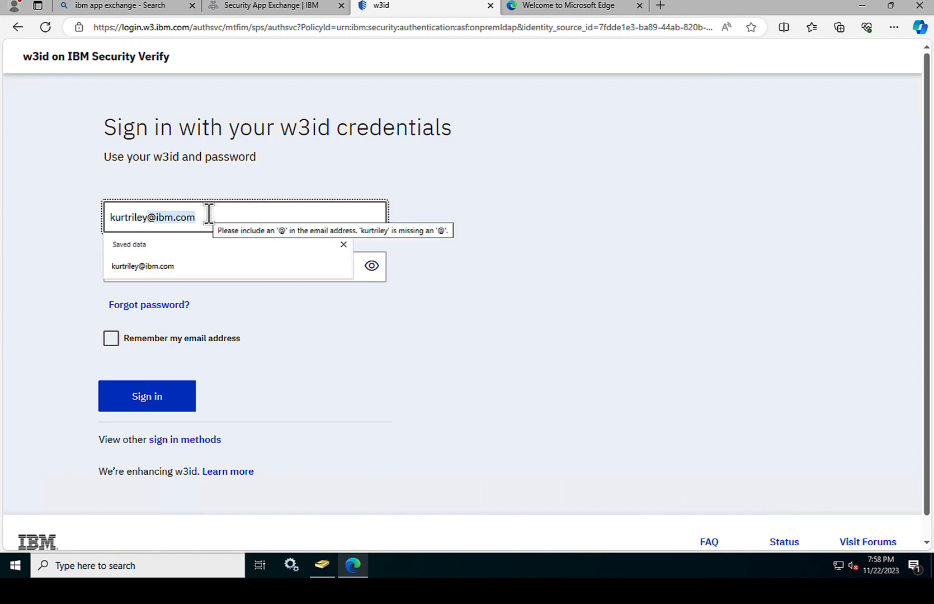
{"action": "left_click", "coordinate": [487, 234]}
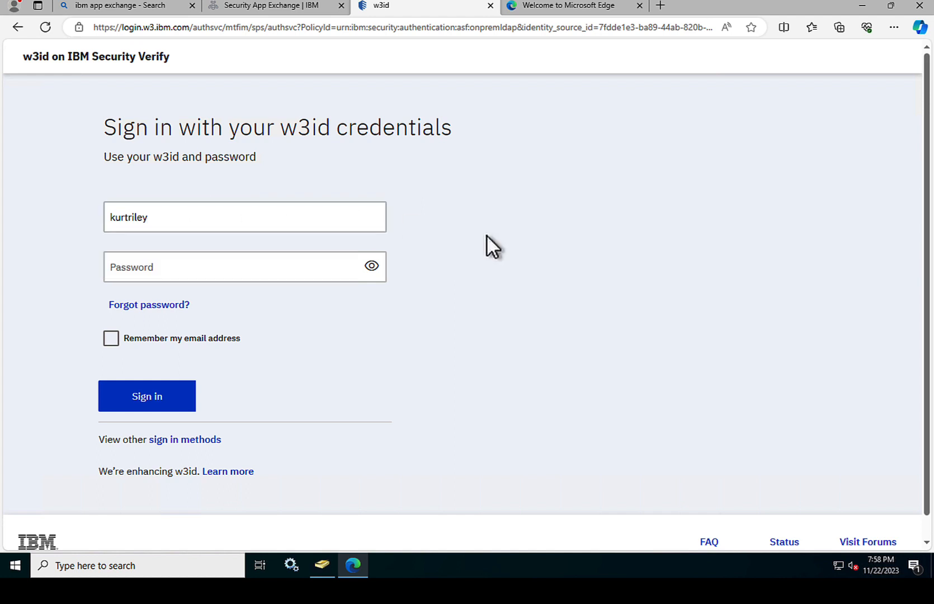
{"action": "left_click", "coordinate": [225, 223]}
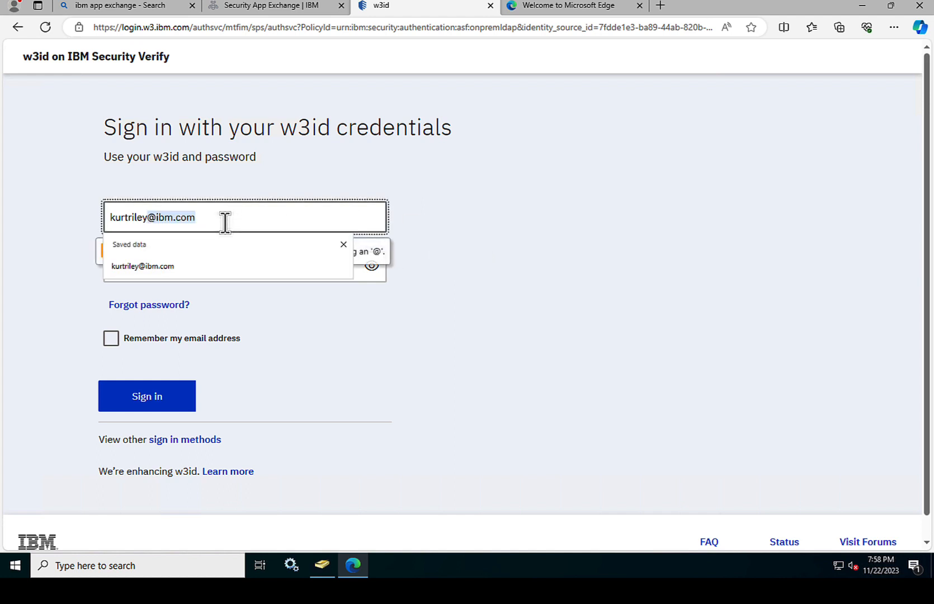
{"action": "left_click", "coordinate": [174, 266]}
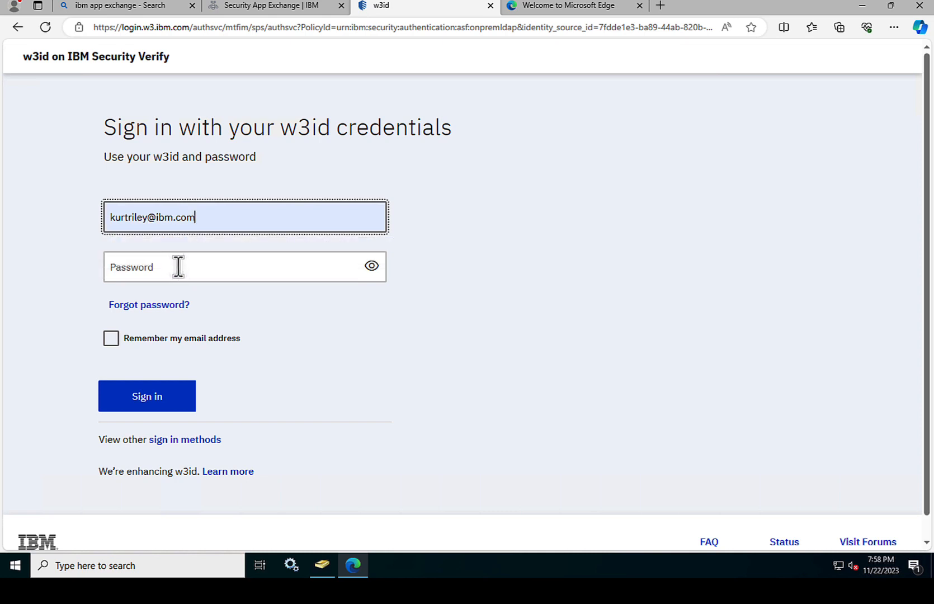
{"action": "left_click", "coordinate": [179, 267]}
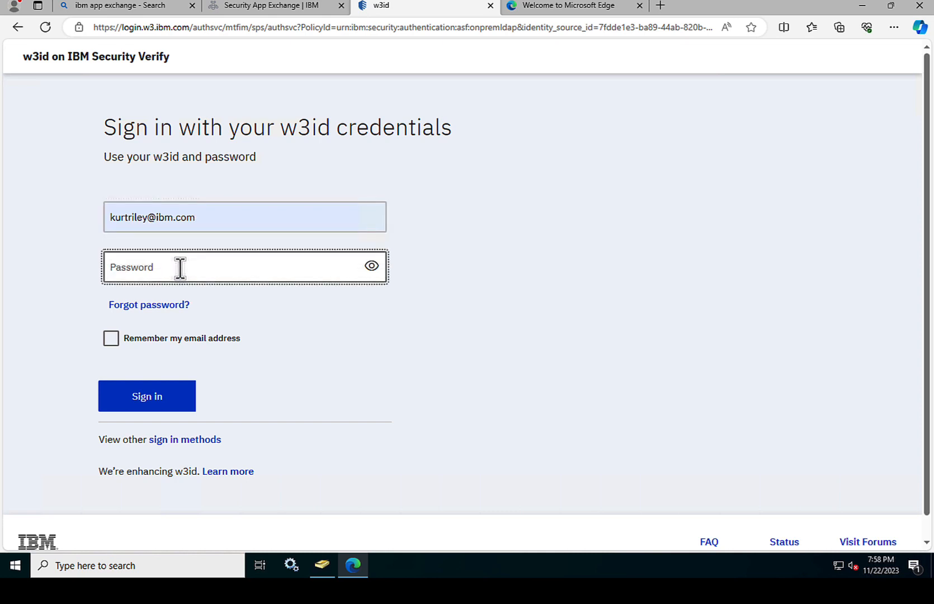
{"action": "type", "text": "•••••••"}
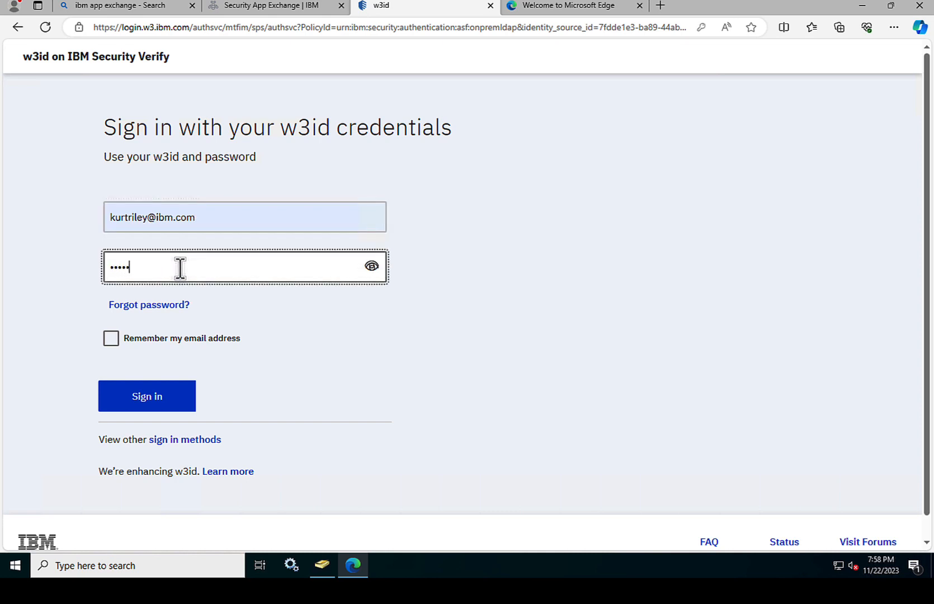
{"action": "type", "text": "•"}
{"action": "left_click", "coordinate": [155, 402]}
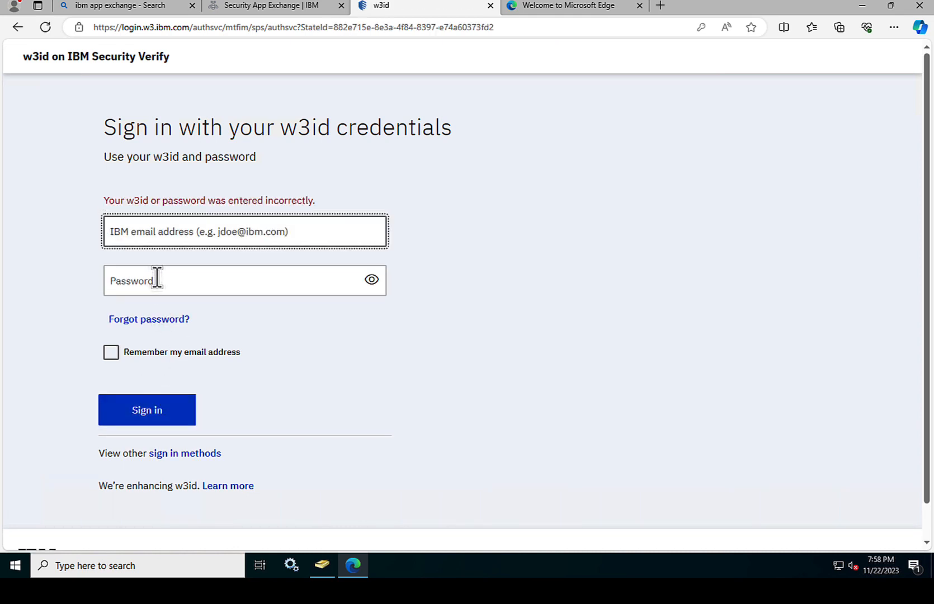
Step: Re-enter the w3id email and password, sign in, and approve via Verify App touch approval
{"action": "left_click", "coordinate": [163, 236]}
{"action": "left_click", "coordinate": [157, 278]}
{"action": "left_click", "coordinate": [157, 282]}
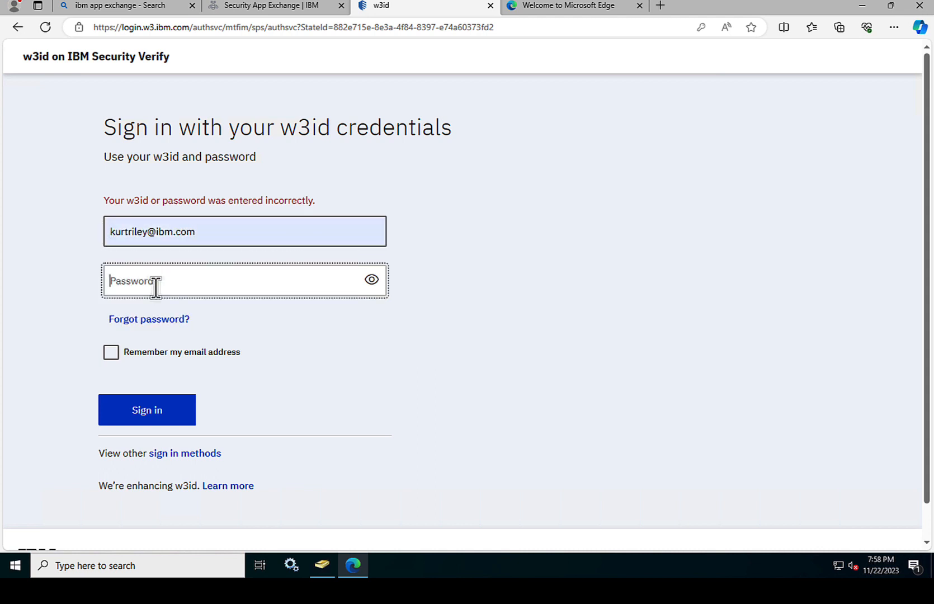
{"action": "type", "text": "•••"}
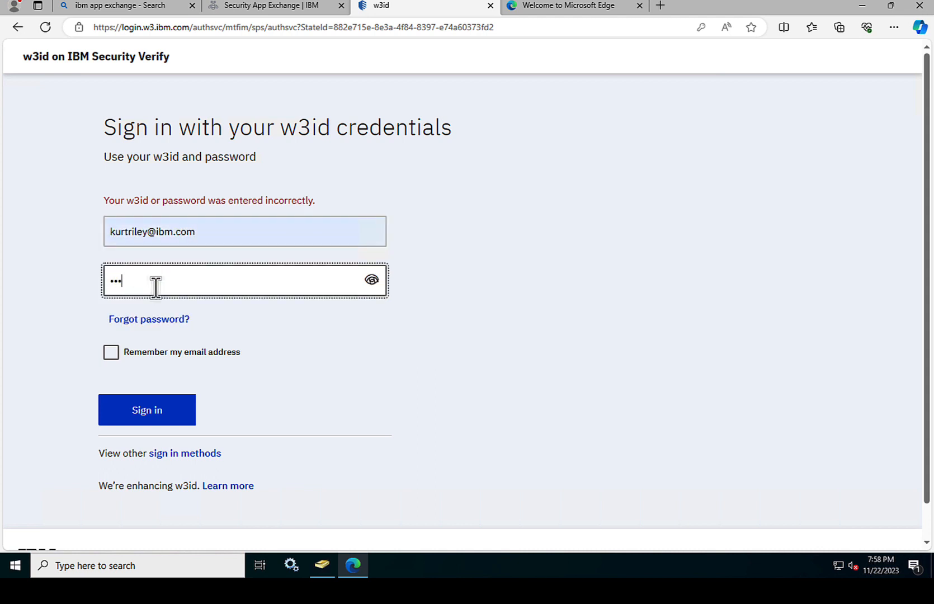
{"action": "type", "text": "•••••••••••••"}
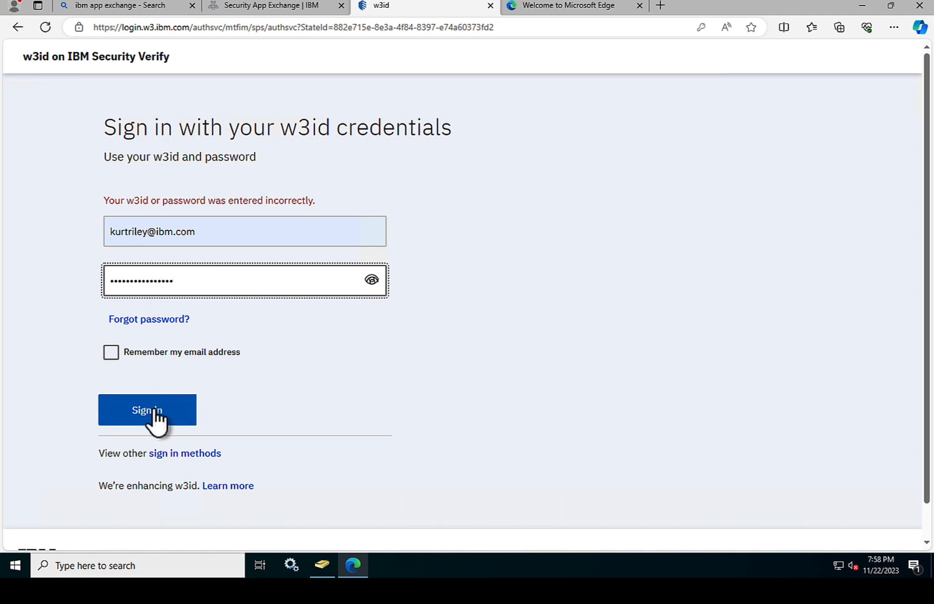
{"action": "left_click", "coordinate": [152, 417]}
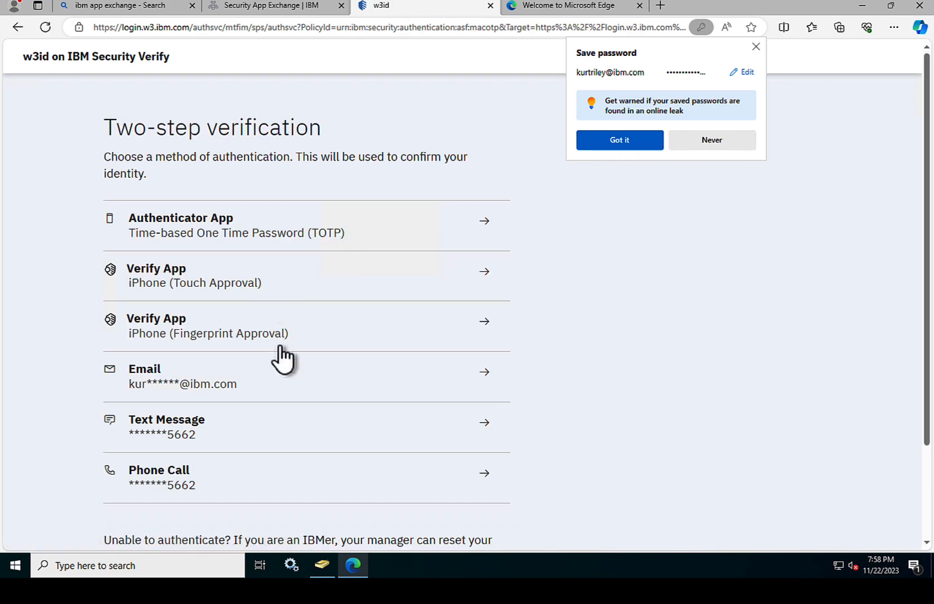
{"action": "left_click", "coordinate": [298, 286]}
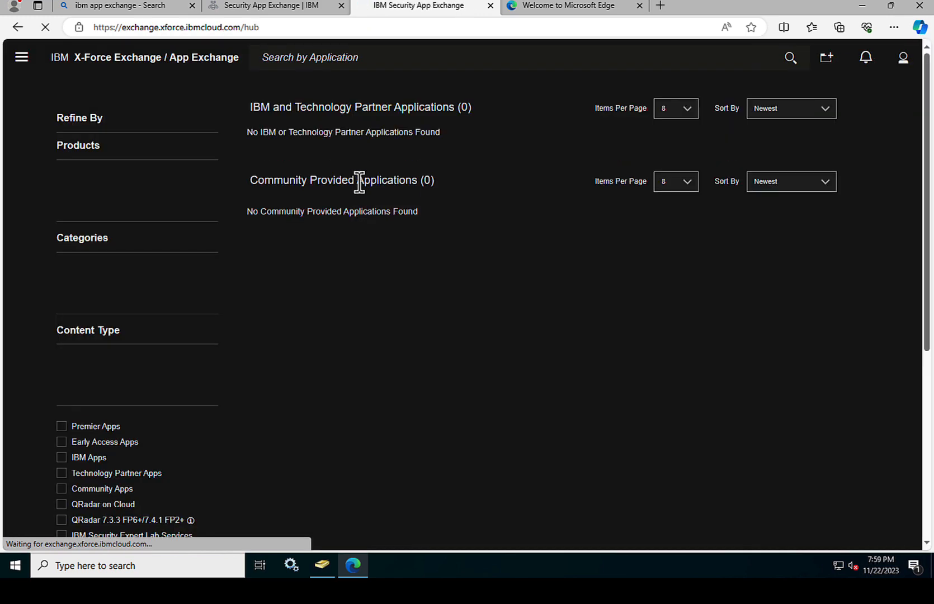
Step: Filter apps to Verify Identity and Access, accept cookies, and download IBM Security Verify Bridge
{"action": "left_click", "coordinate": [62, 410]}
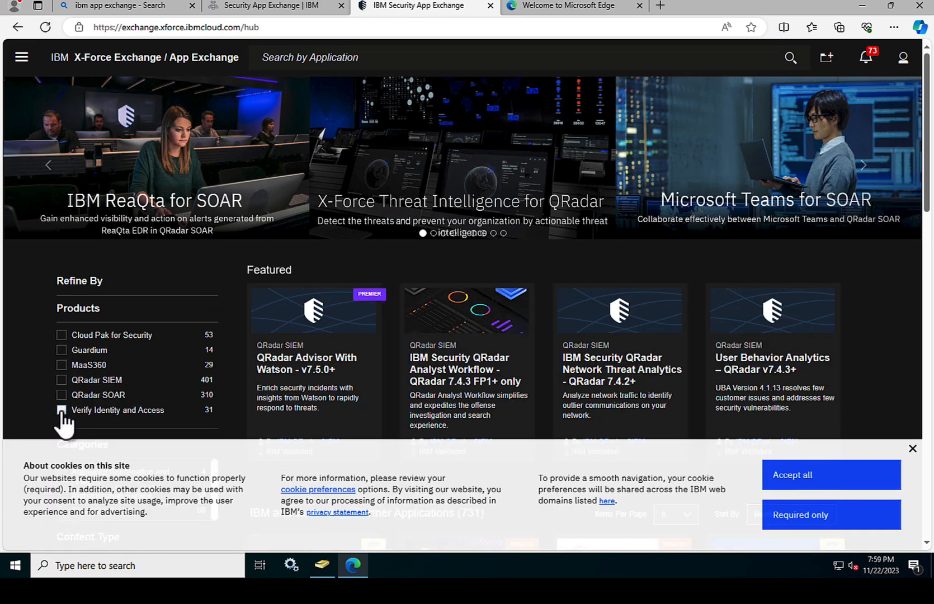
{"action": "left_click", "coordinate": [832, 484]}
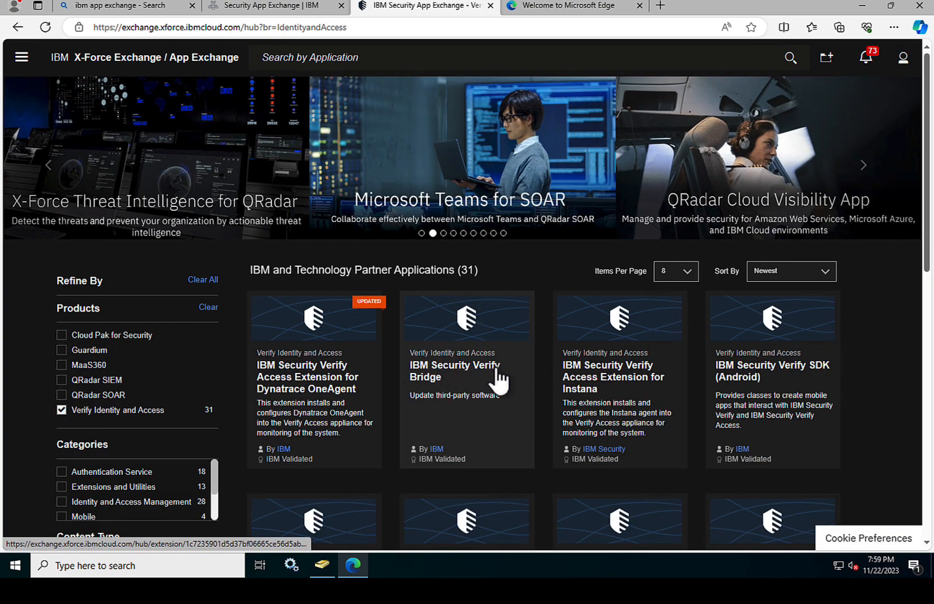
{"action": "left_click", "coordinate": [482, 346]}
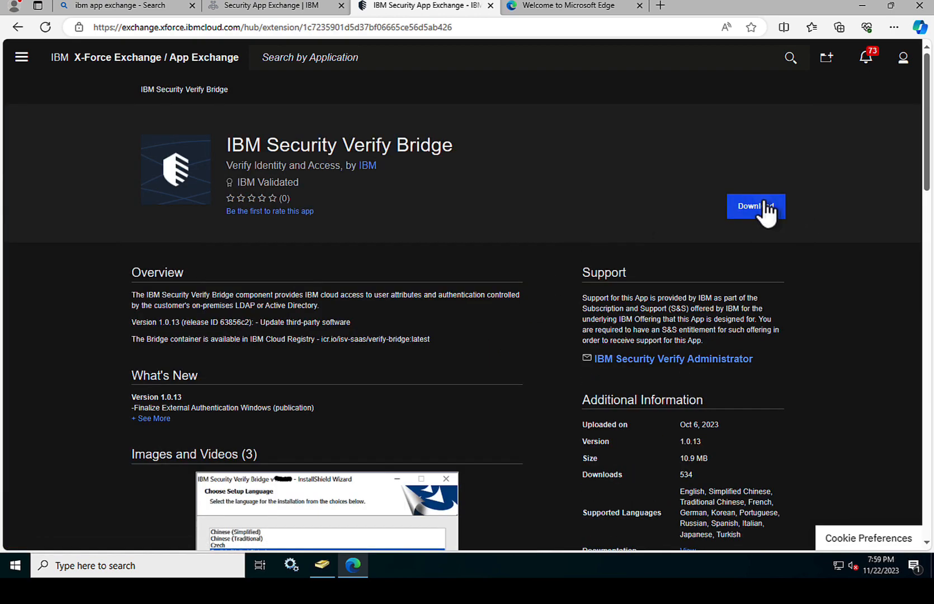
{"action": "left_click", "coordinate": [764, 208]}
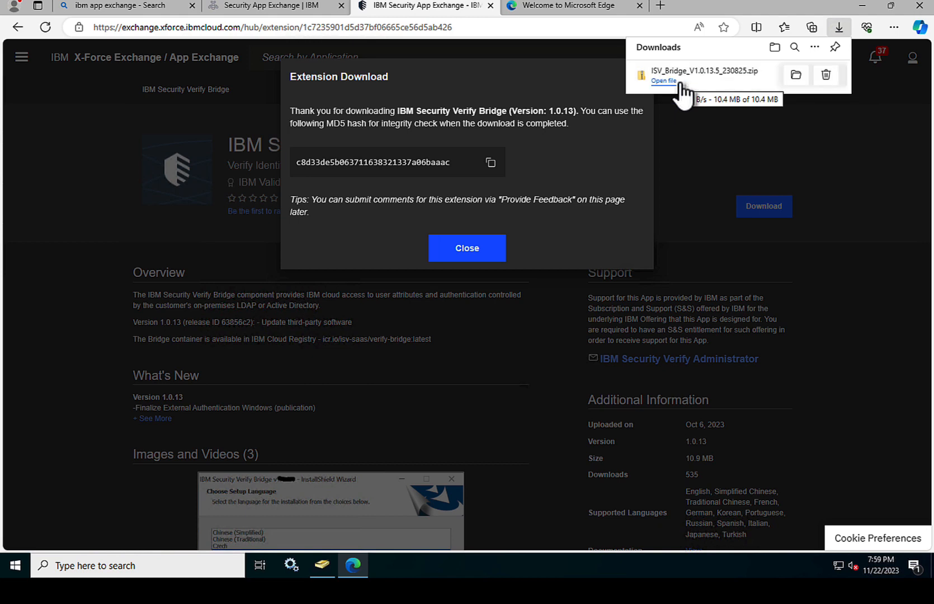
Step: Extract the ISV_Bridge_V1.0.13.5_230825 zip to its suggested folder in Downloads
{"action": "left_click", "coordinate": [668, 83]}
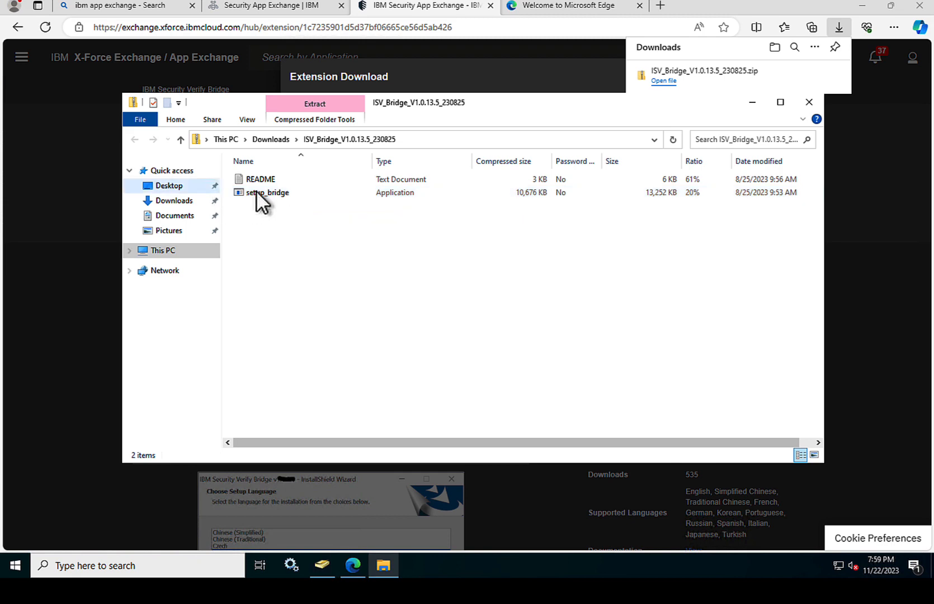
{"action": "double_click", "coordinate": [256, 192]}
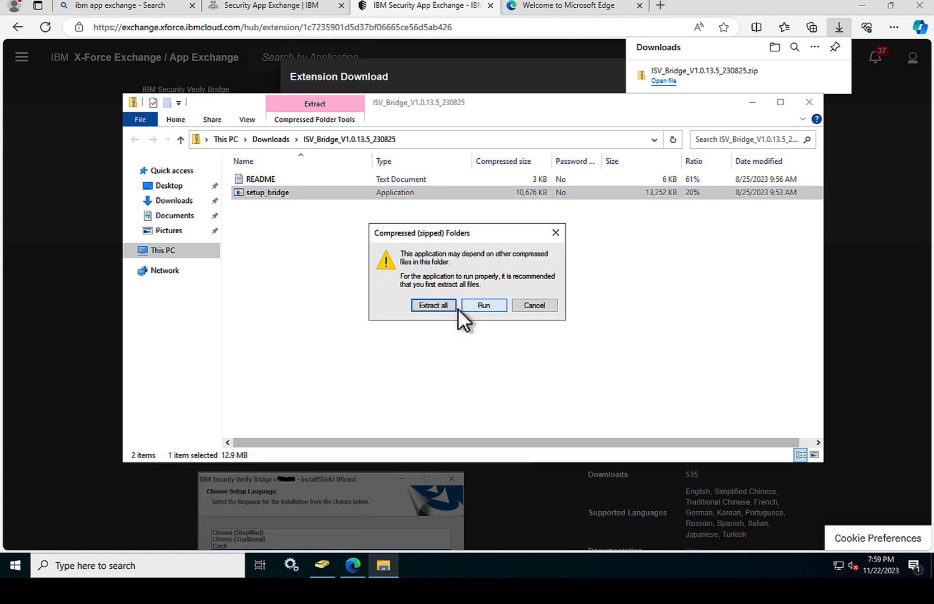
{"action": "left_click", "coordinate": [438, 305]}
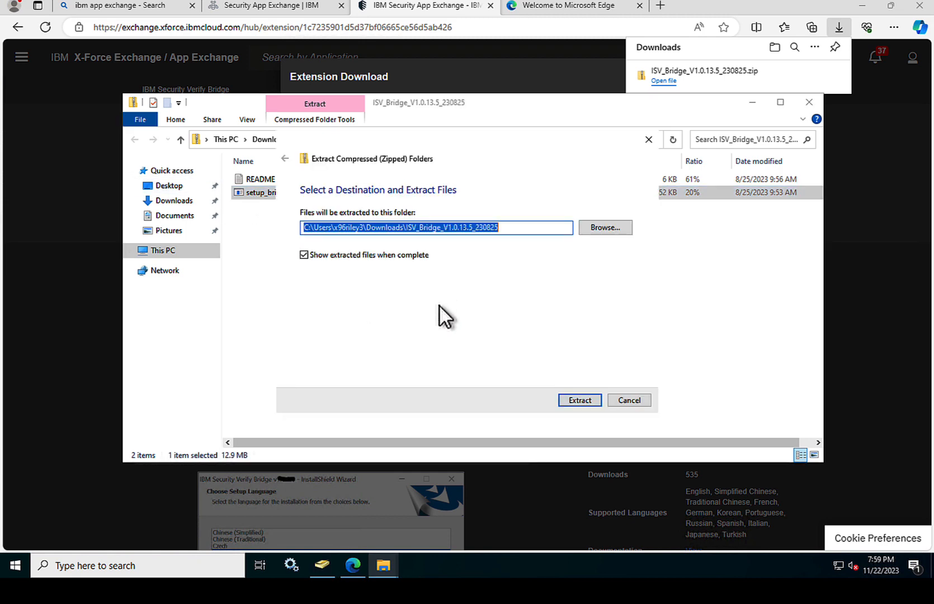
{"action": "left_click", "coordinate": [579, 398]}
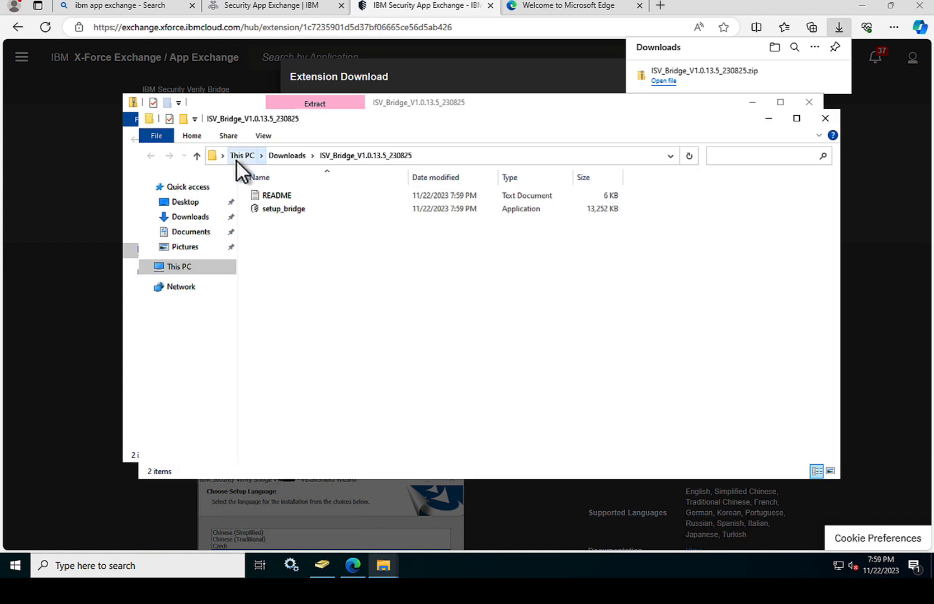
Step: Run setup_bridge in English, accept the license, keep C:\Program Files\IBM\BridgeAgent, and install
{"action": "double_click", "coordinate": [290, 209]}
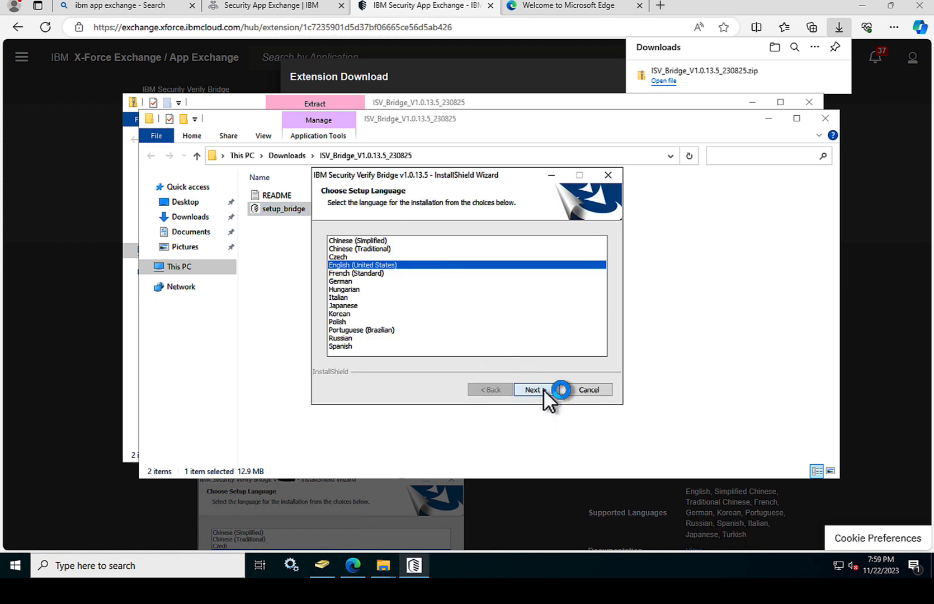
{"action": "left_click", "coordinate": [535, 389]}
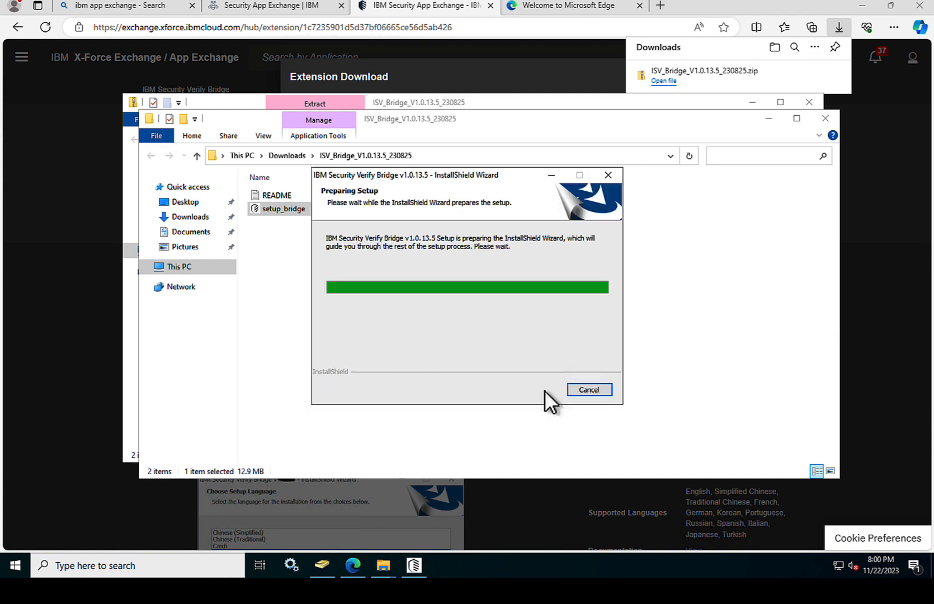
{"action": "left_click", "coordinate": [540, 390]}
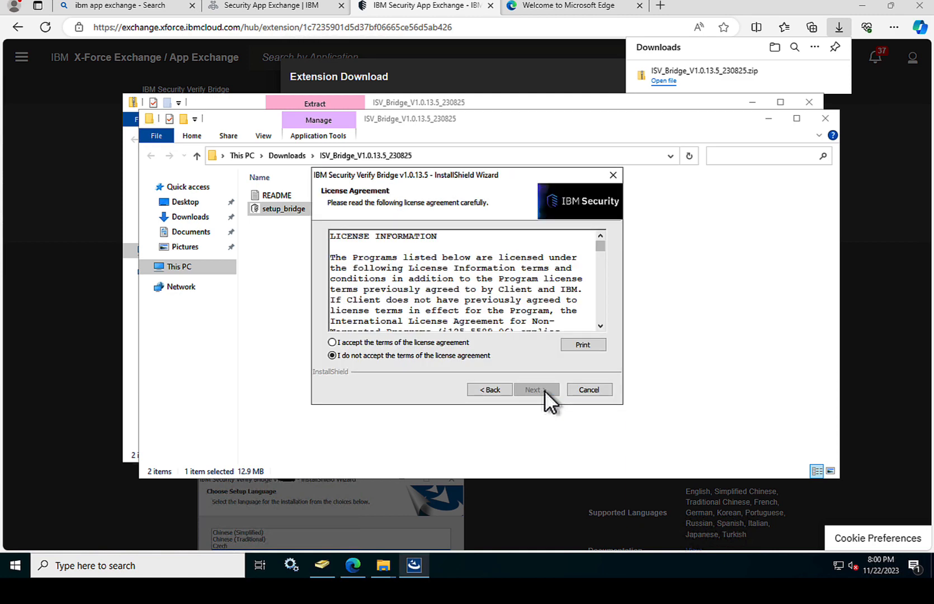
{"action": "left_click", "coordinate": [375, 343]}
{"action": "left_click", "coordinate": [532, 388]}
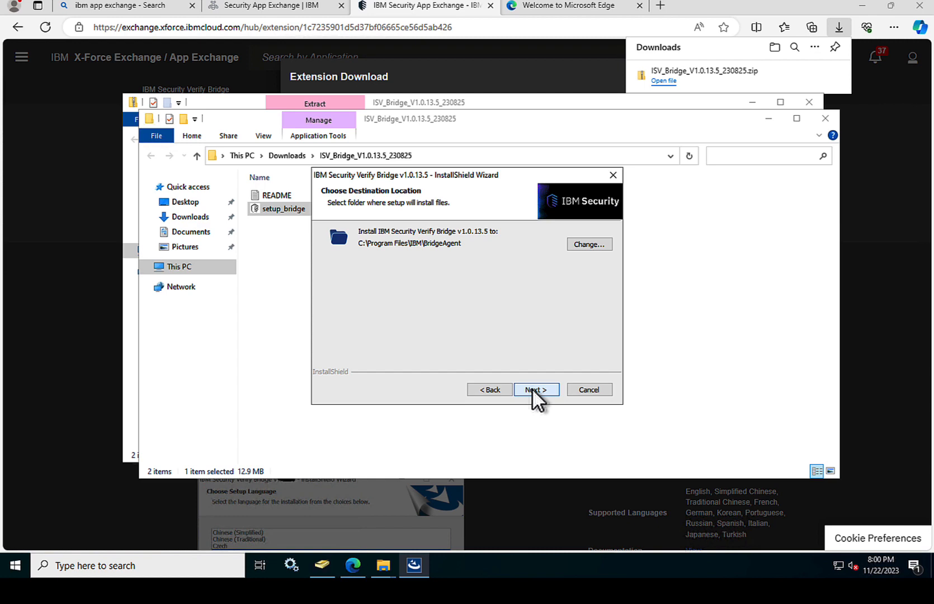
{"action": "left_click", "coordinate": [532, 388]}
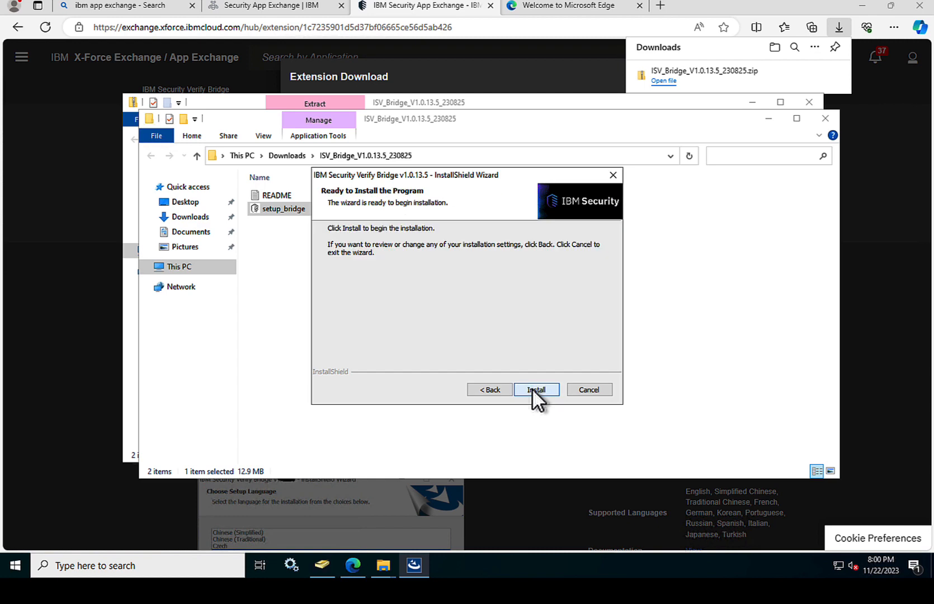
{"action": "left_click", "coordinate": [535, 389]}
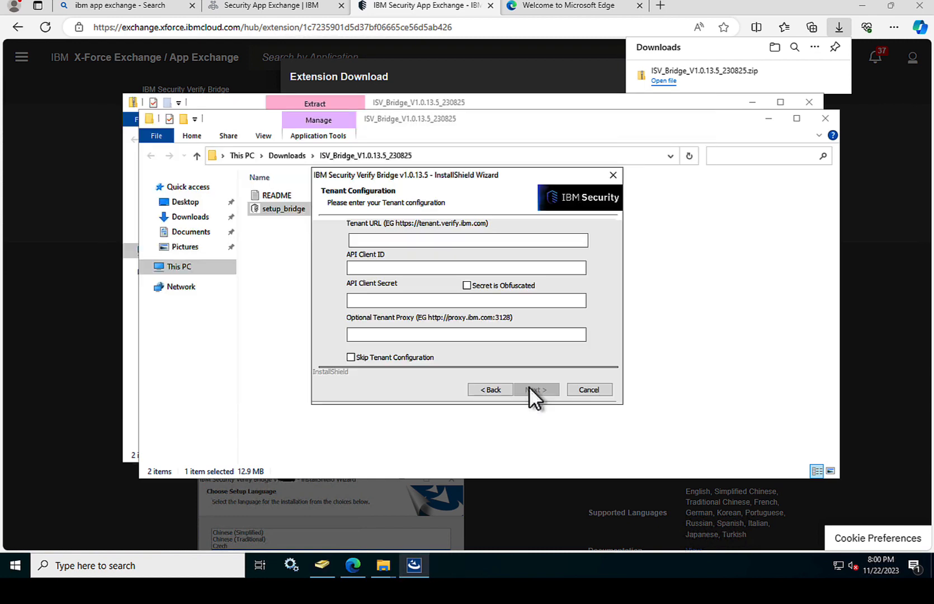
Step: Enter the tenant's ice.ibmcloud URL as the Bridge wizard's Tenant URL, then switch to Edge's Welcome tab
{"action": "left_click", "coordinate": [397, 240]}
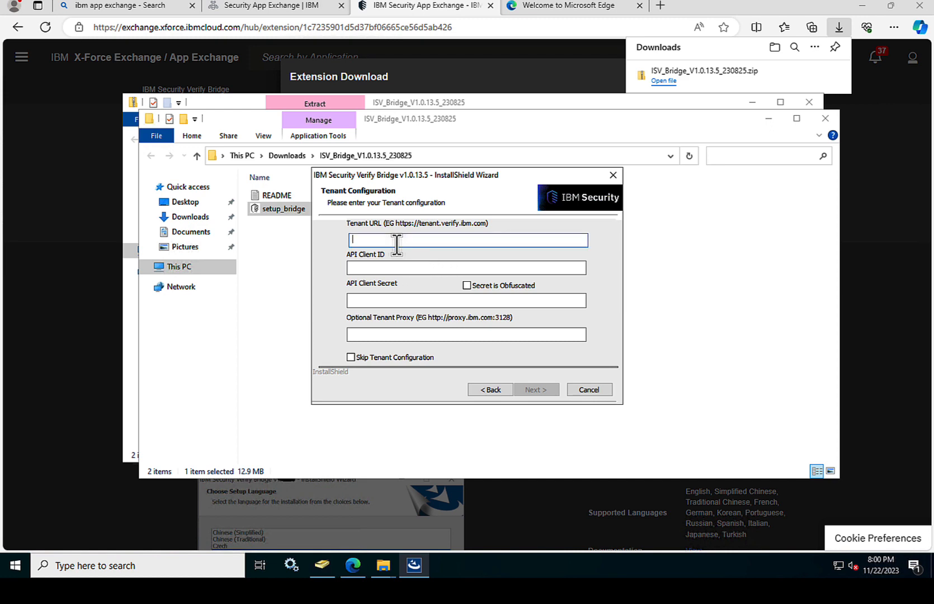
{"action": "type", "text": "https://rileydemo.ice.i"}
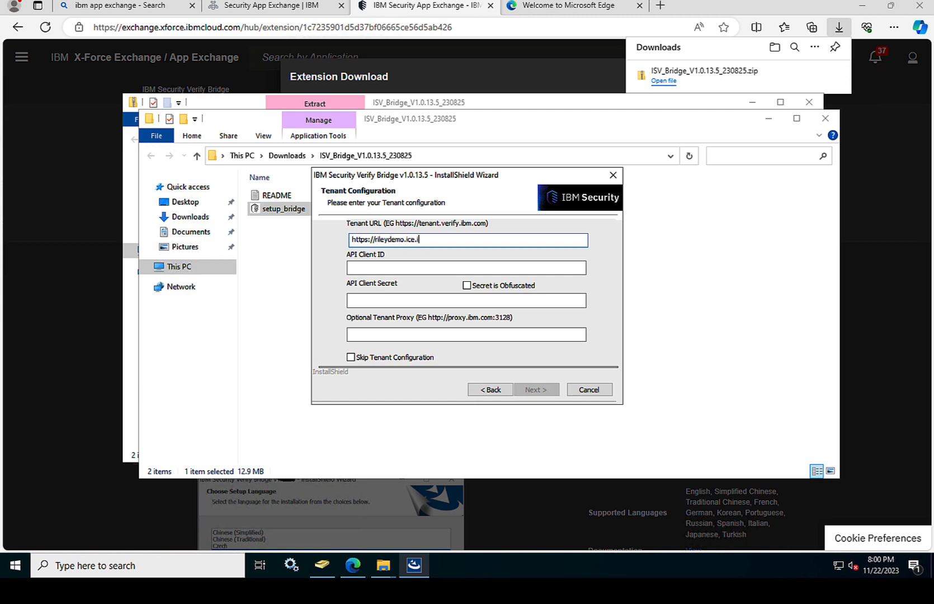
{"action": "type", "text": "bmcloud.com"}
{"action": "left_click", "coordinate": [361, 268]}
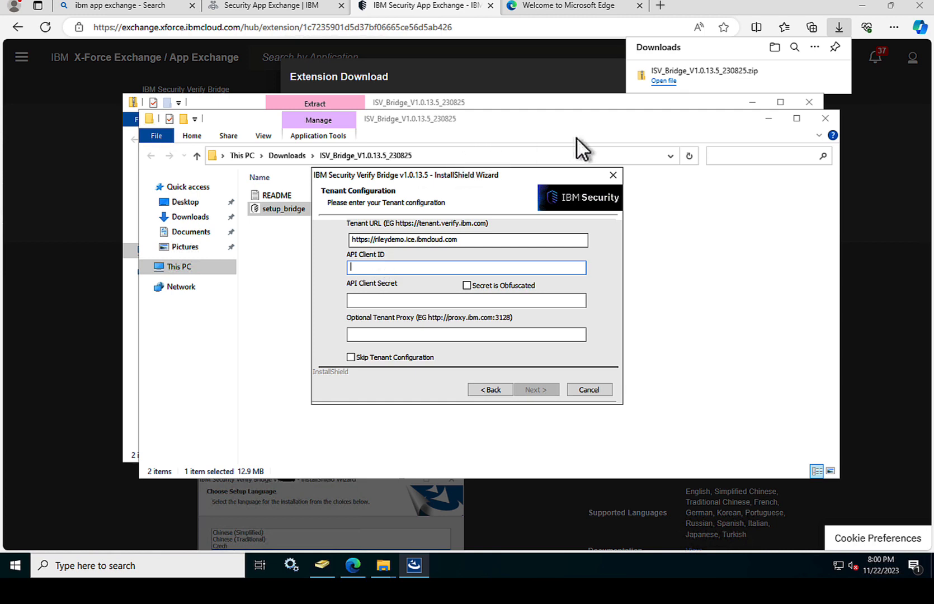
{"action": "left_click", "coordinate": [574, 6]}
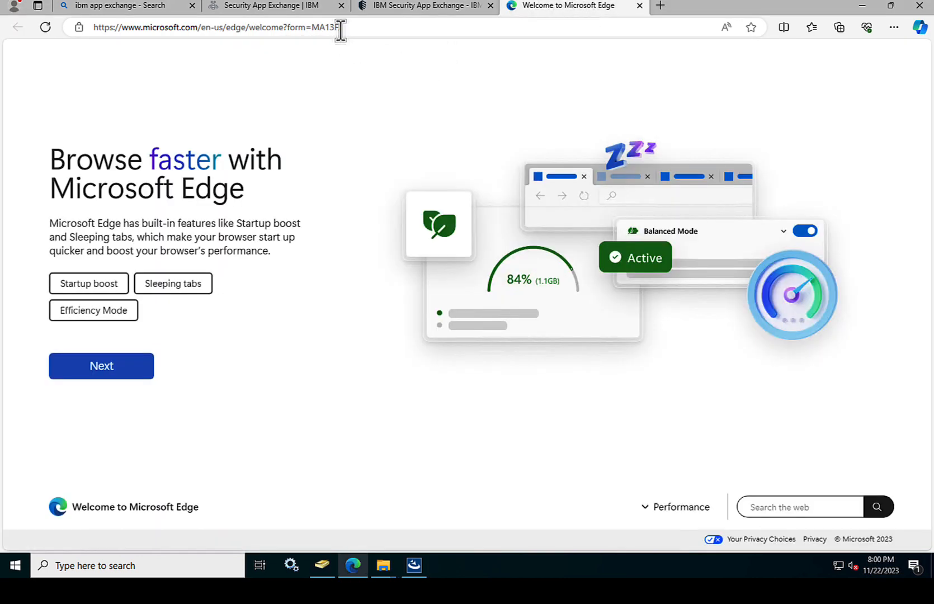
Step: Load the tenant's ice.ibmcloud.com sign-in page and choose Cloud Directory as the sign-in method
{"action": "left_click", "coordinate": [341, 28]}
{"action": "type", "text": "riley"}
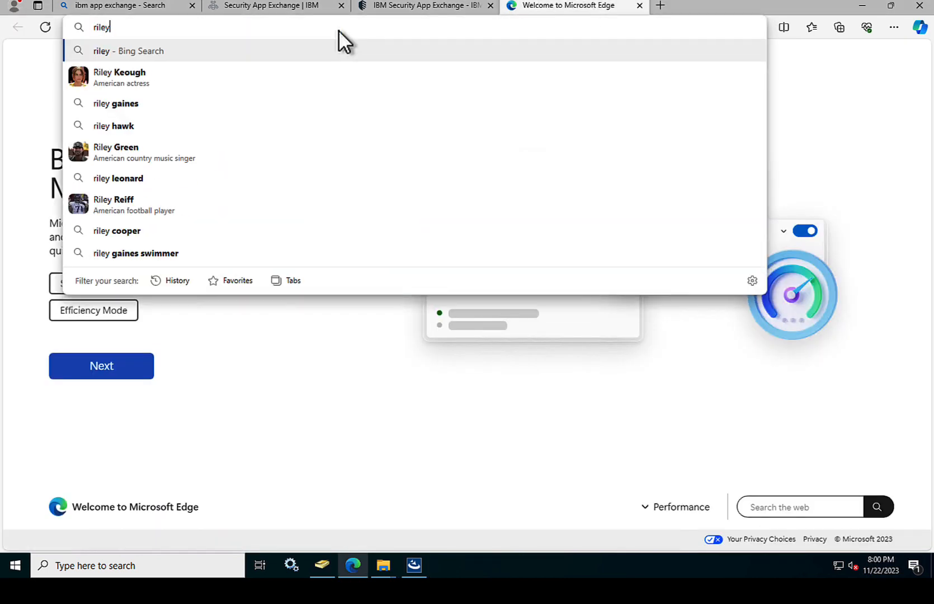
{"action": "type", "text": "demo"}
{"action": "type", "text": ".i"}
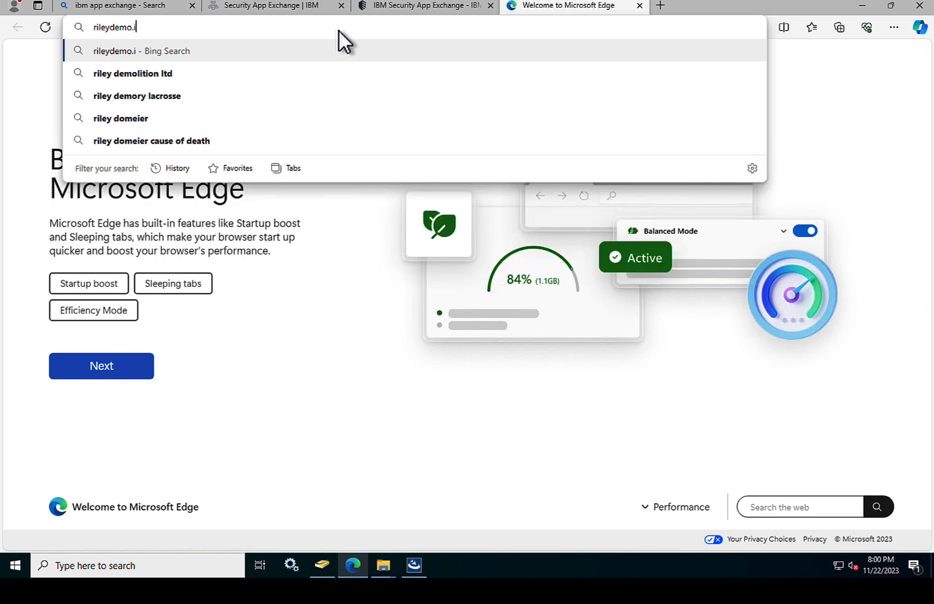
{"action": "type", "text": "ce.i"}
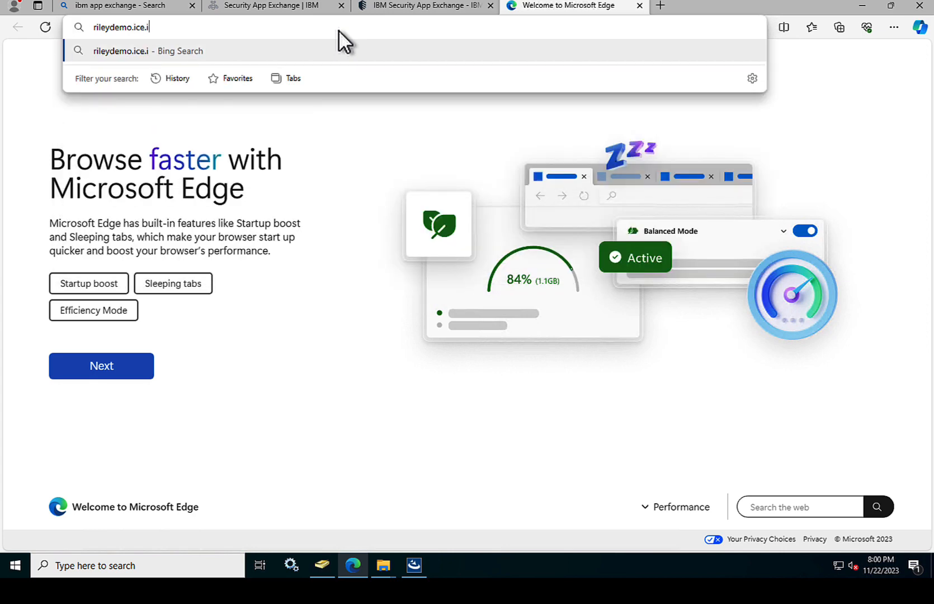
{"action": "type", "text": "bmcloud.com"}
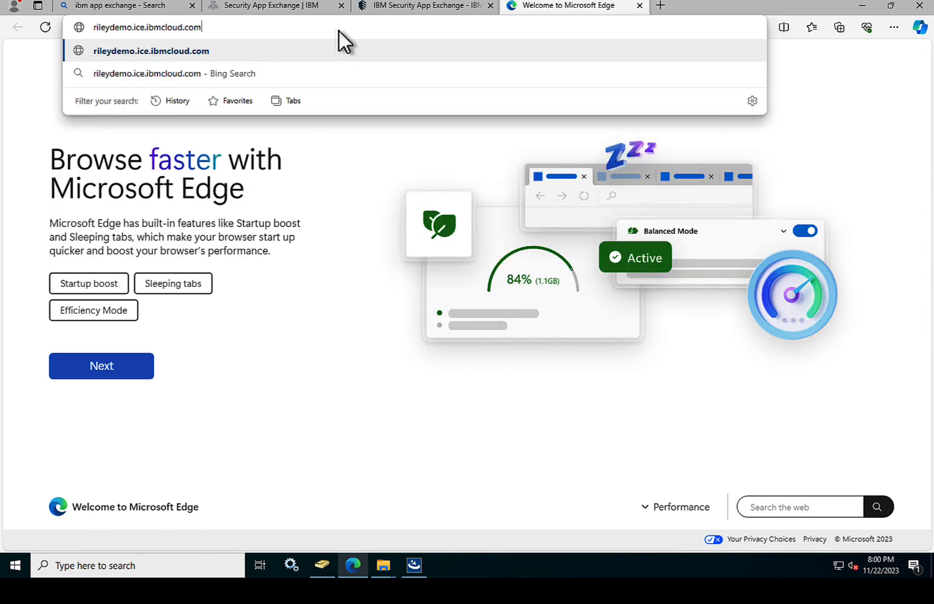
{"action": "key", "text": "Return"}
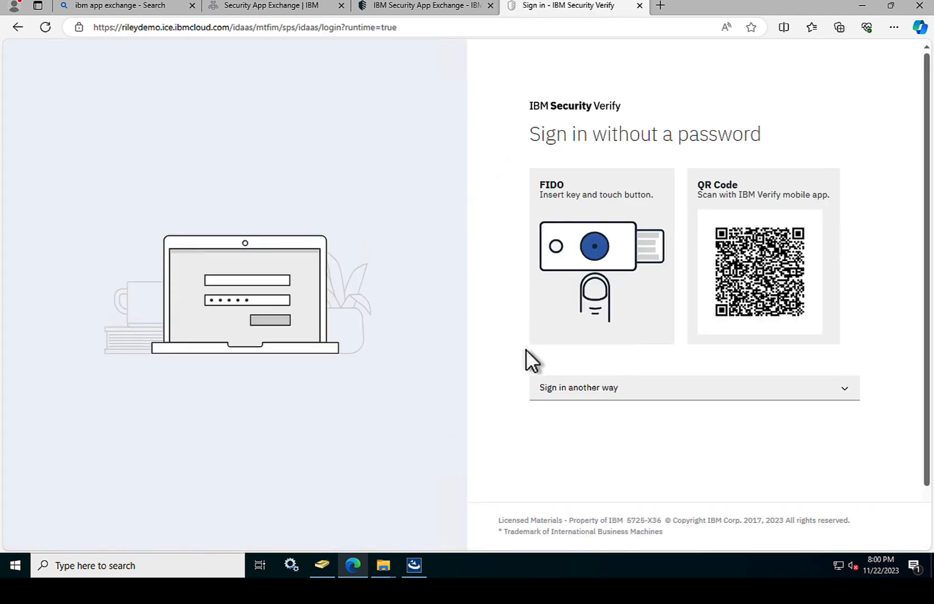
{"action": "left_click", "coordinate": [577, 395]}
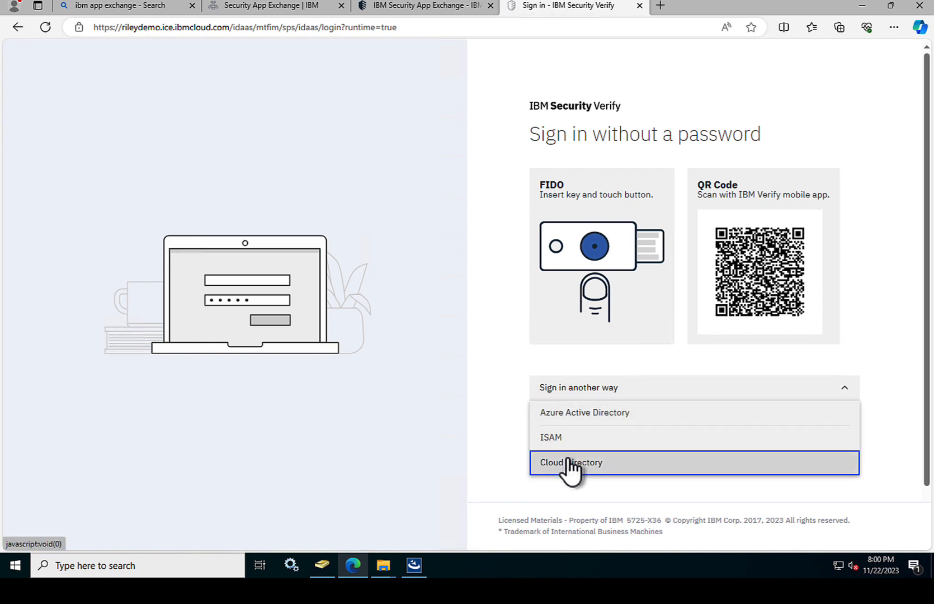
{"action": "left_click", "coordinate": [568, 460]}
Step: Sign in with the saved user name and password, then approve with a push notification
{"action": "left_click", "coordinate": [590, 198]}
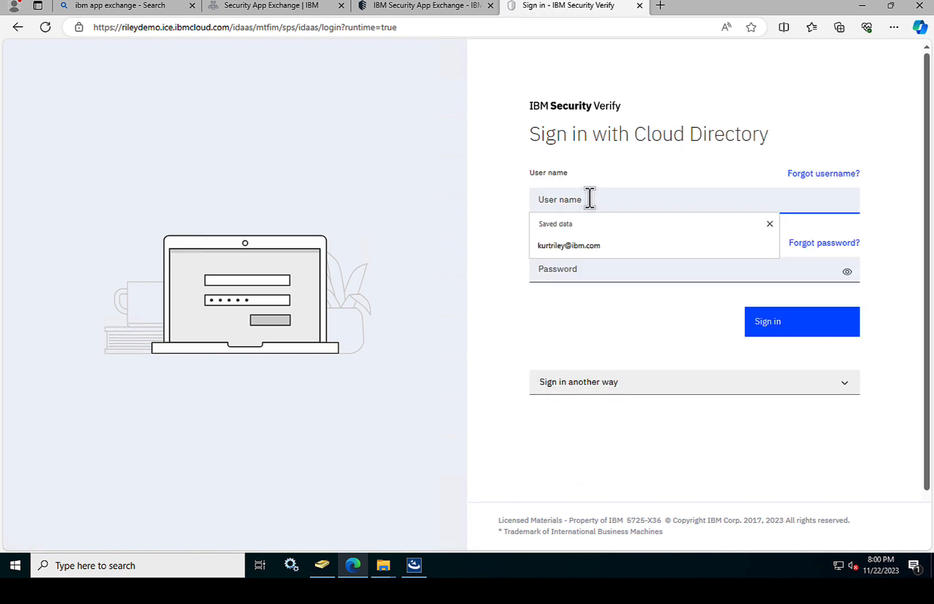
{"action": "left_click", "coordinate": [575, 242]}
{"action": "left_click", "coordinate": [572, 264]}
{"action": "type", "text": "*********"}
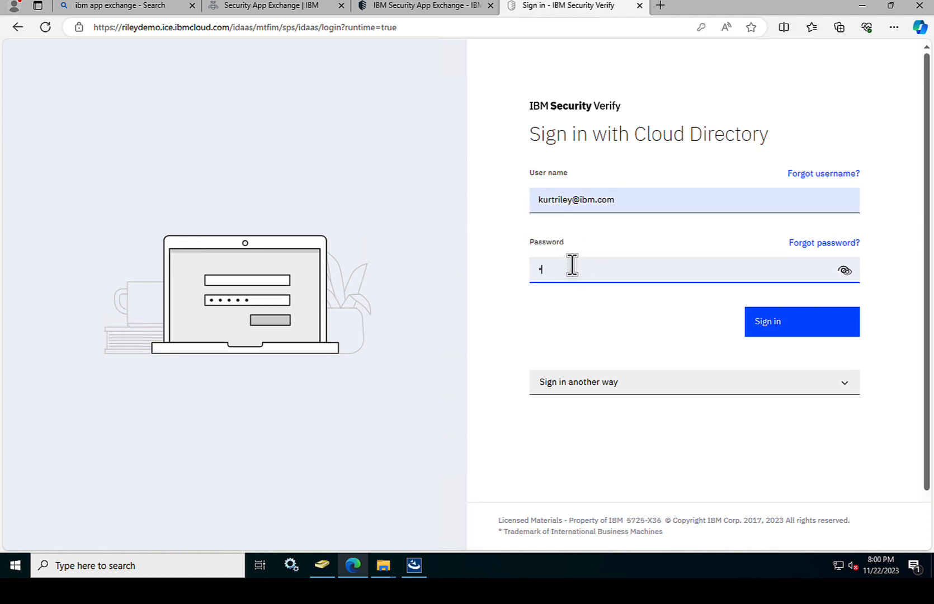
{"action": "left_click", "coordinate": [772, 328]}
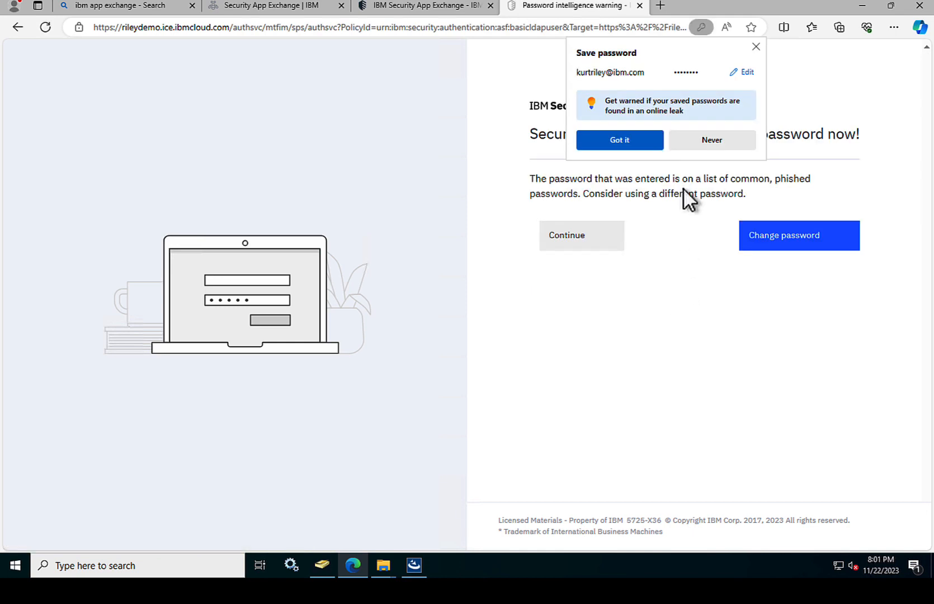
{"action": "left_click", "coordinate": [638, 134]}
{"action": "left_click", "coordinate": [579, 232]}
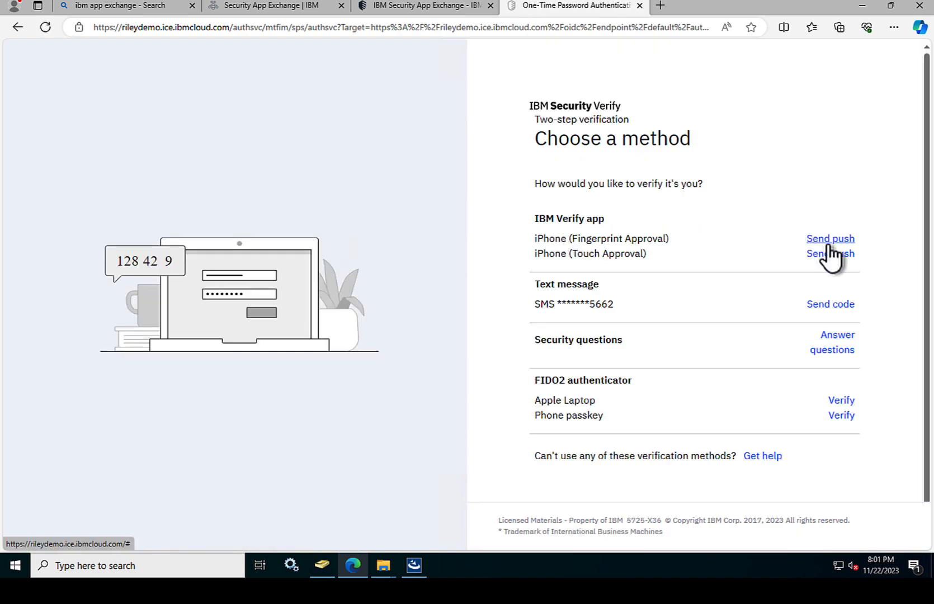
{"action": "left_click", "coordinate": [835, 239]}
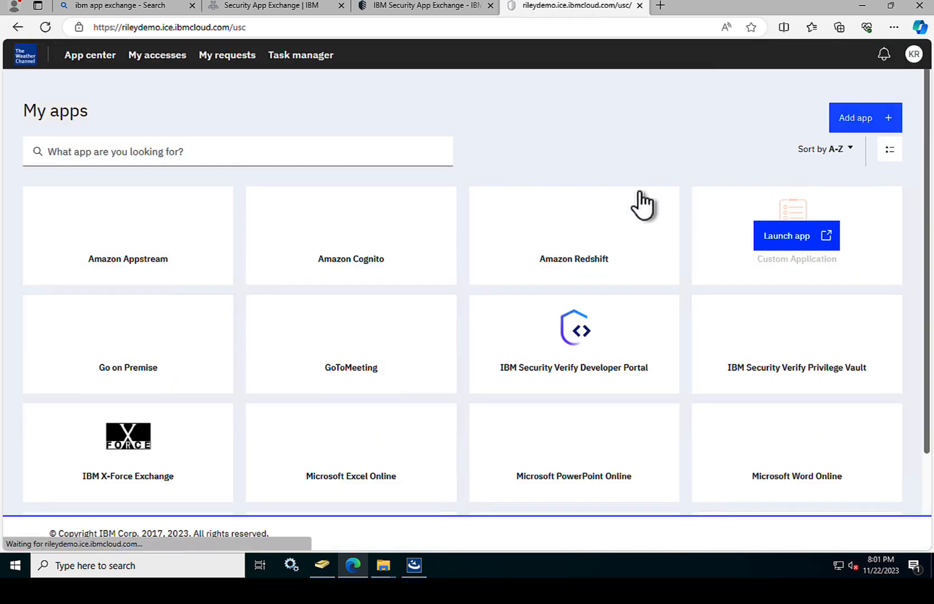
Step: Switch to the admin console and start a new agent configuration under Integrations > Identity agents
{"action": "left_click", "coordinate": [913, 56]}
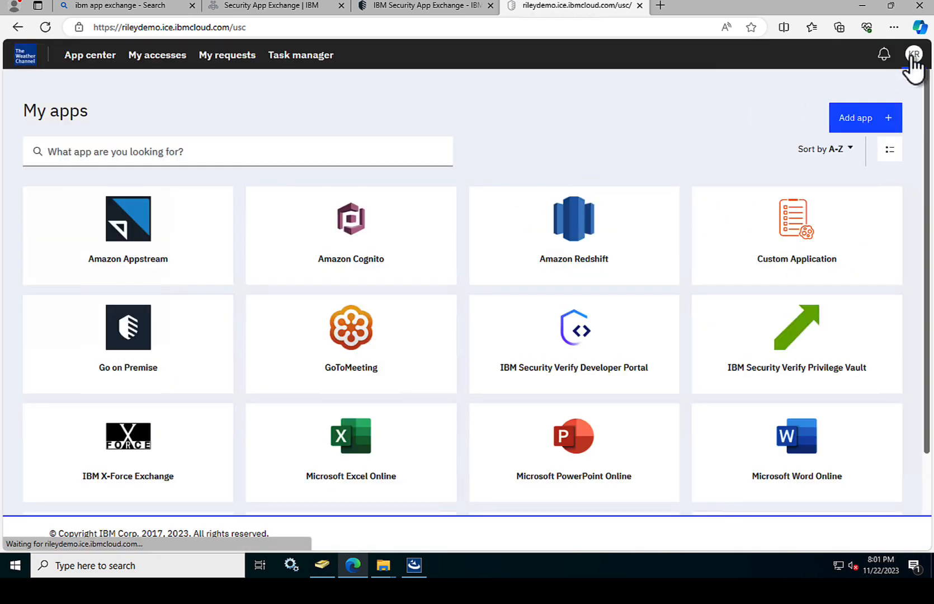
{"action": "left_click", "coordinate": [806, 152]}
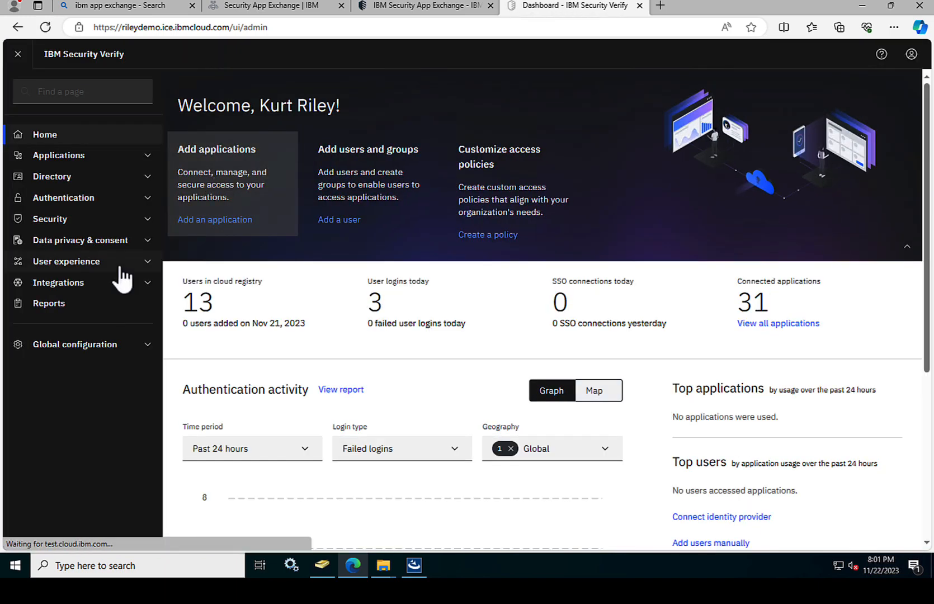
{"action": "left_click", "coordinate": [49, 284]}
{"action": "left_click", "coordinate": [74, 328]}
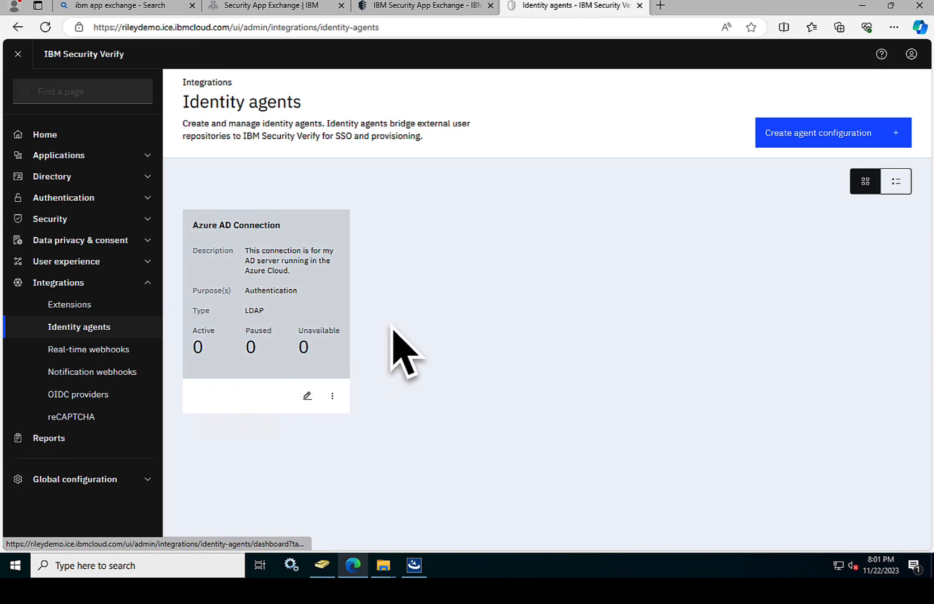
{"action": "left_click", "coordinate": [801, 135]}
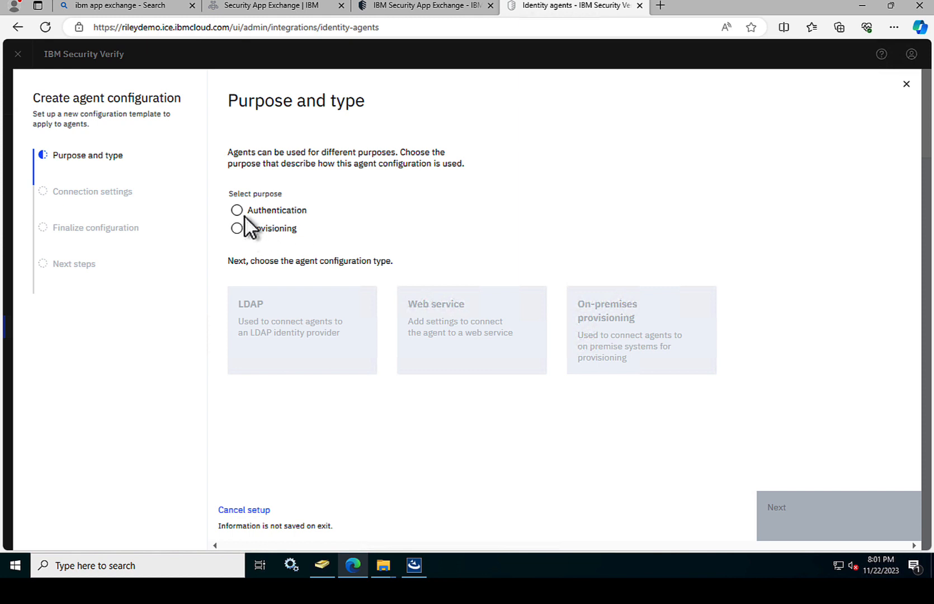
Step: Choose Authentication as the purpose, advance to Connection settings, and begin the External LDAP host URI with ldap://
{"action": "left_click", "coordinate": [237, 209]}
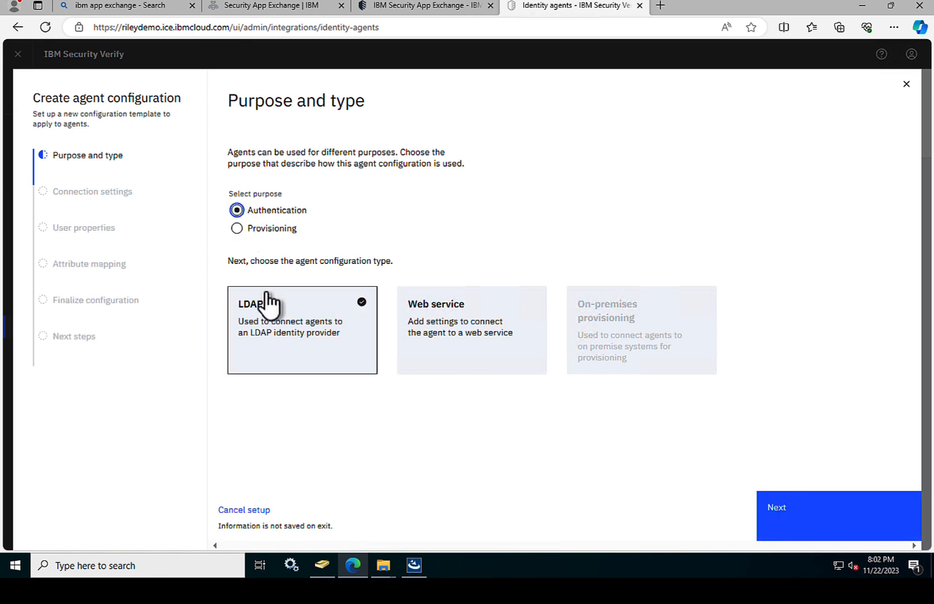
{"action": "left_click", "coordinate": [810, 517]}
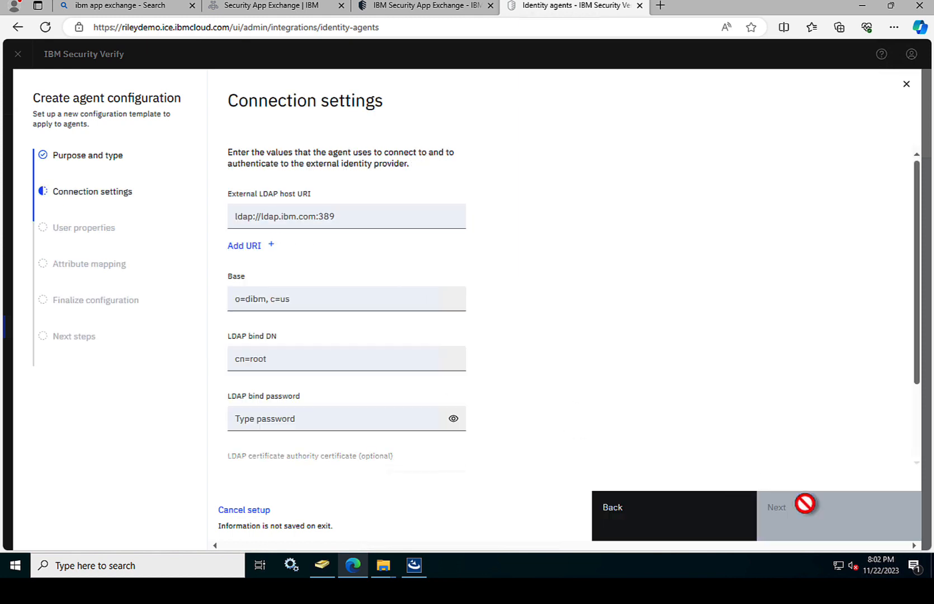
{"action": "left_click", "coordinate": [290, 216]}
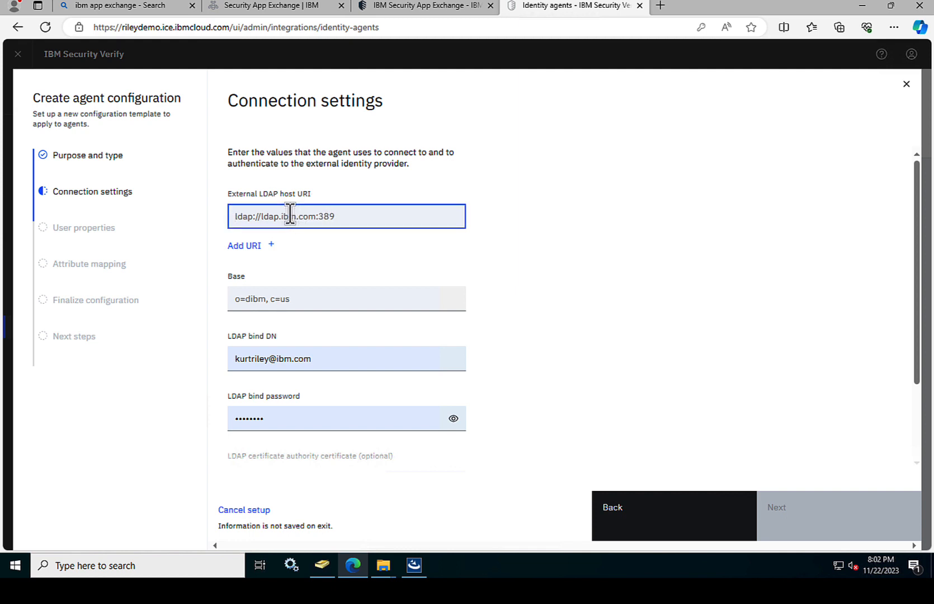
{"action": "scroll", "coordinate": [306, 218], "scroll_direction": "down", "scroll_amount": 1}
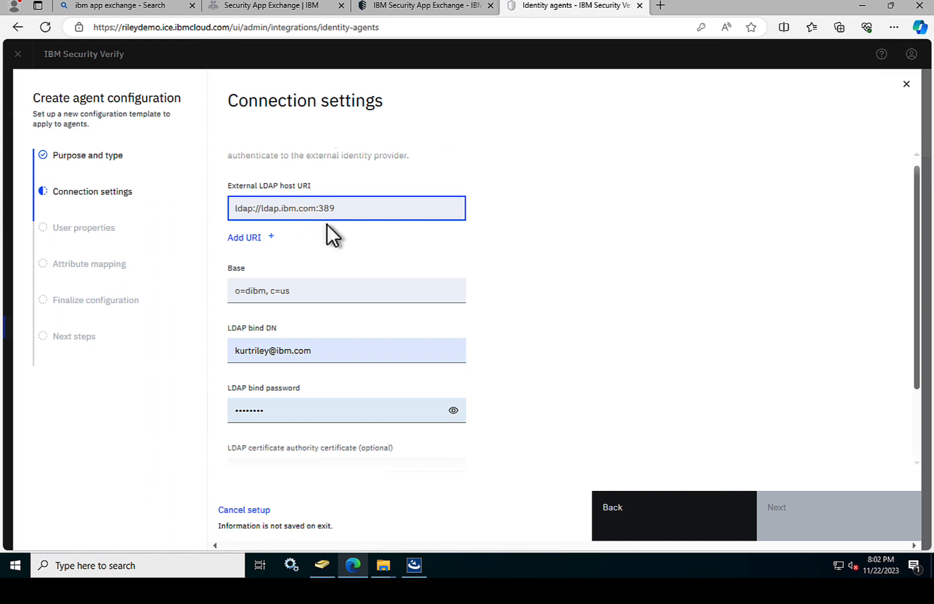
{"action": "type", "text": "ldap://"}
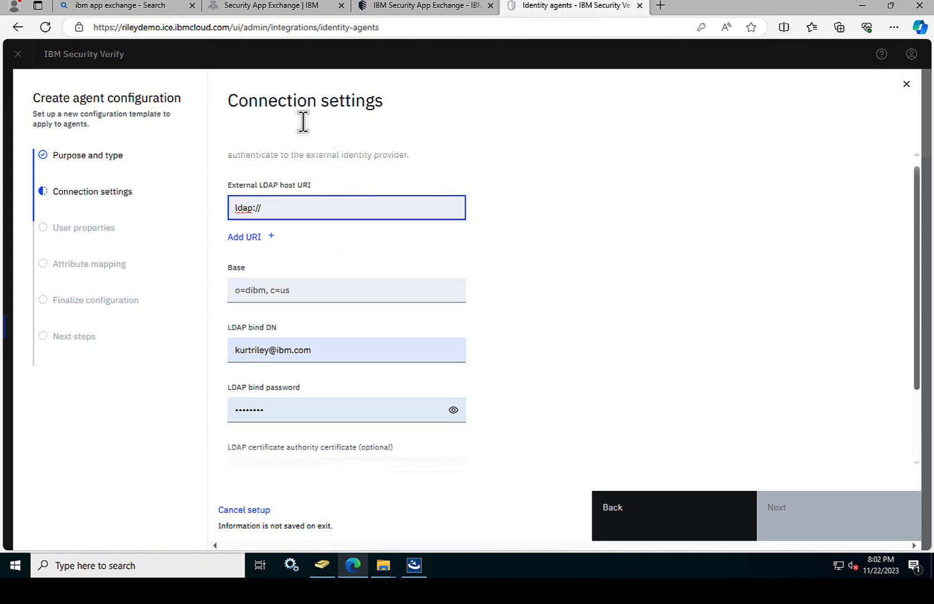
Step: Complete the External LDAP host URI as ldap://52.159.109.48:389 and restore the full-screen remote desktop
{"action": "mouse_move", "coordinate": [171, 1]}
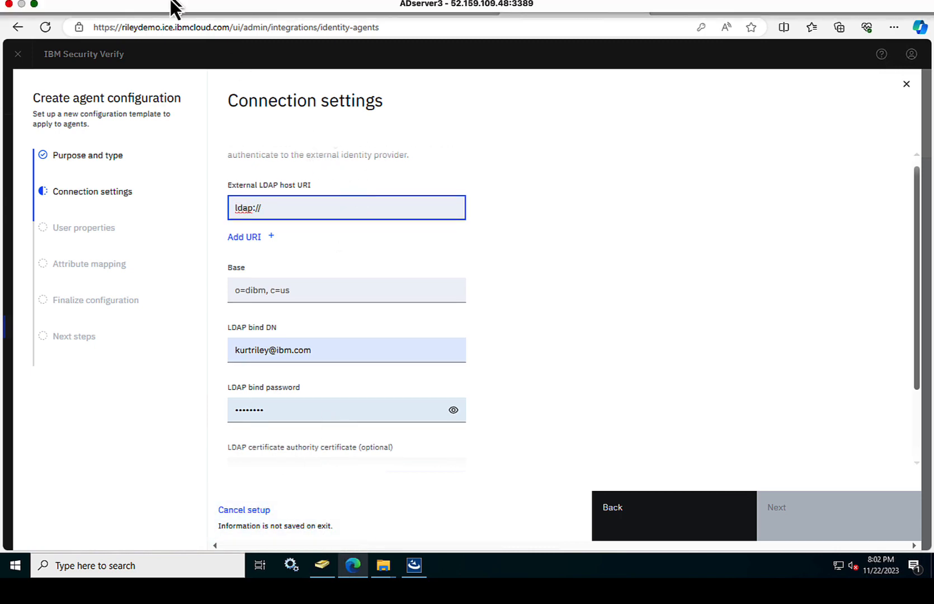
{"action": "left_click", "coordinate": [34, 4]}
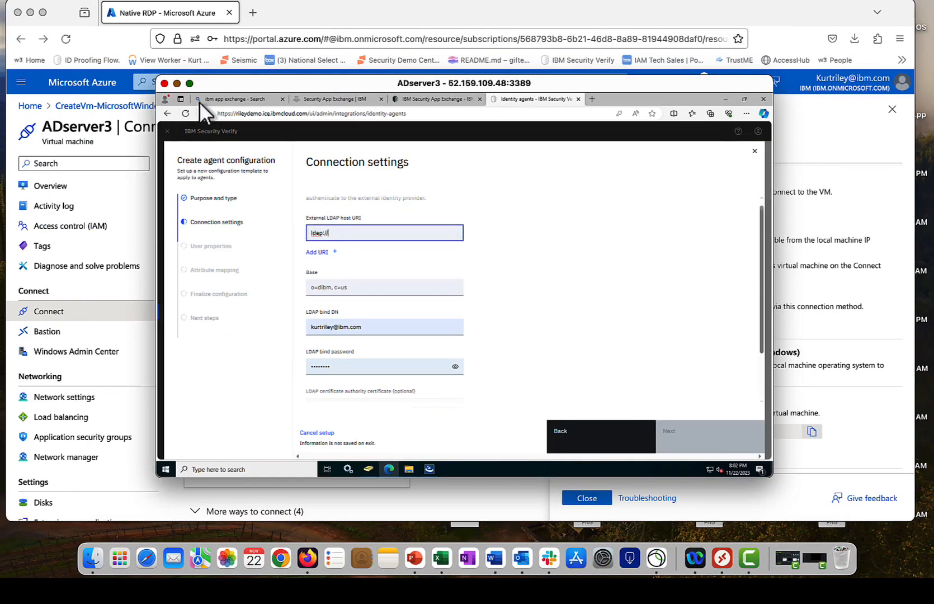
{"action": "left_click_drag", "start_coordinate": [246, 83], "coordinate": [235, 239]}
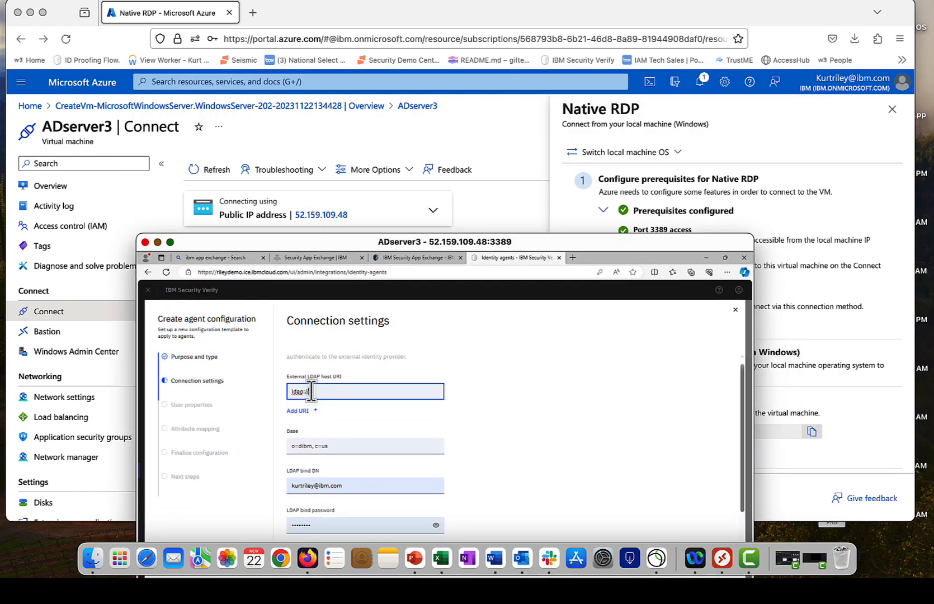
{"action": "type", "text": "5"}
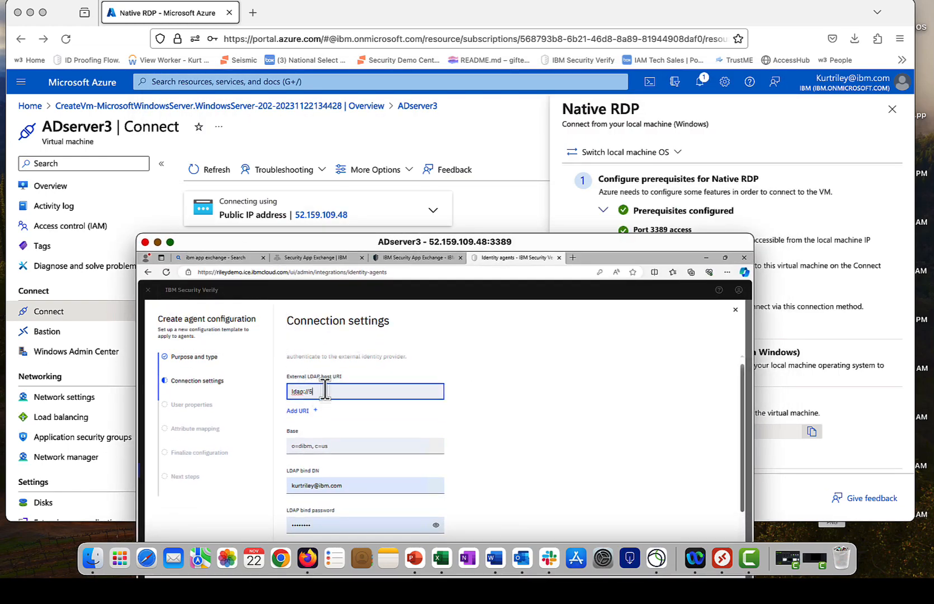
{"action": "type", "text": "2.159"}
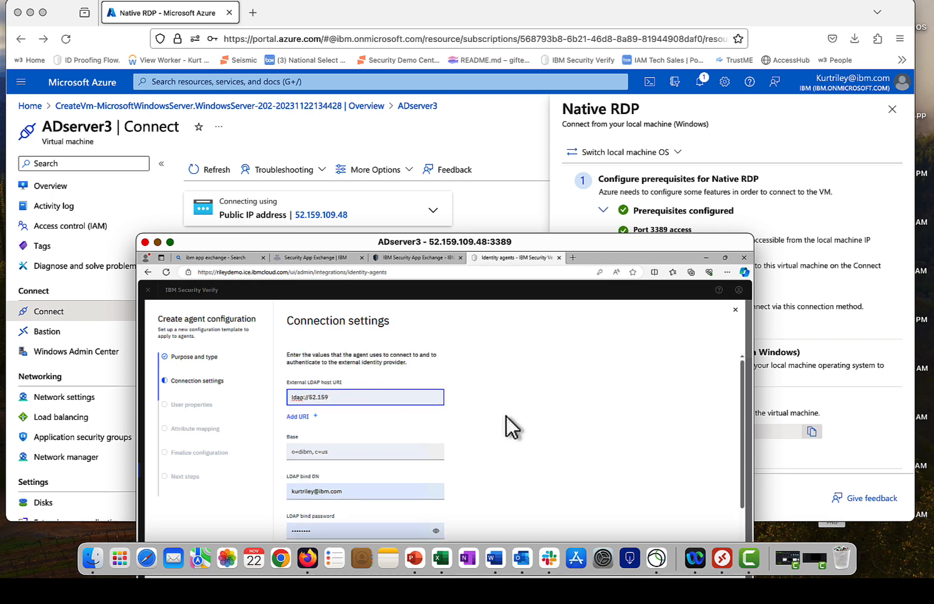
{"action": "type", "text": ".109.48:389"}
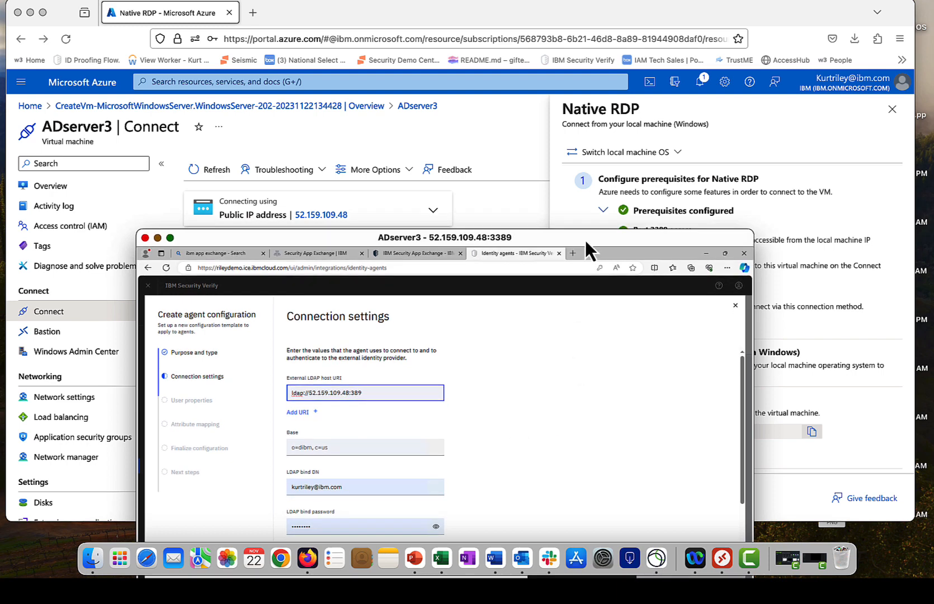
{"action": "left_click_drag", "start_coordinate": [585, 239], "coordinate": [605, 89]}
{"action": "left_click", "coordinate": [402, 274]}
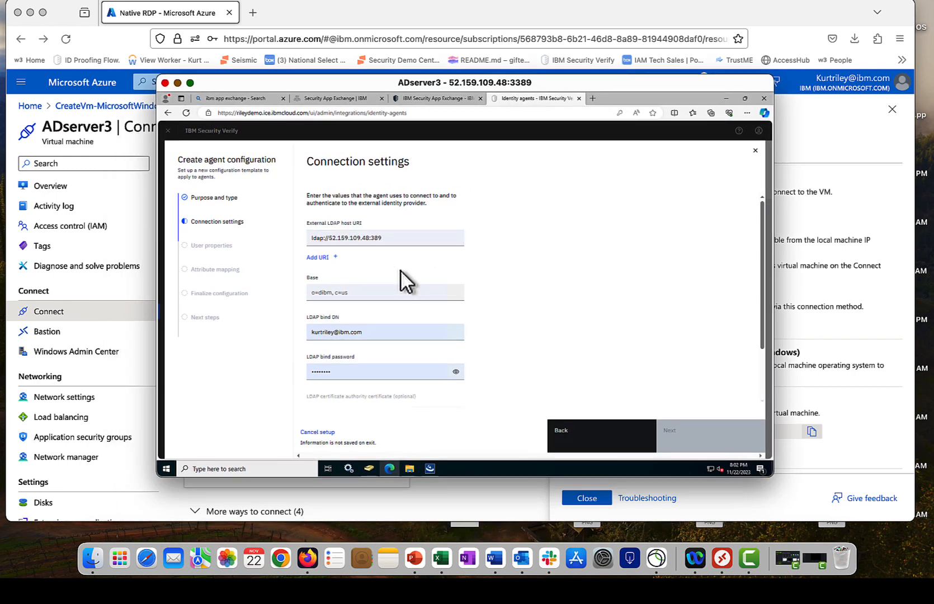
{"action": "scroll", "coordinate": [393, 267], "scroll_direction": "down", "scroll_amount": 2}
{"action": "left_click_drag", "start_coordinate": [548, 86], "coordinate": [548, 68]}
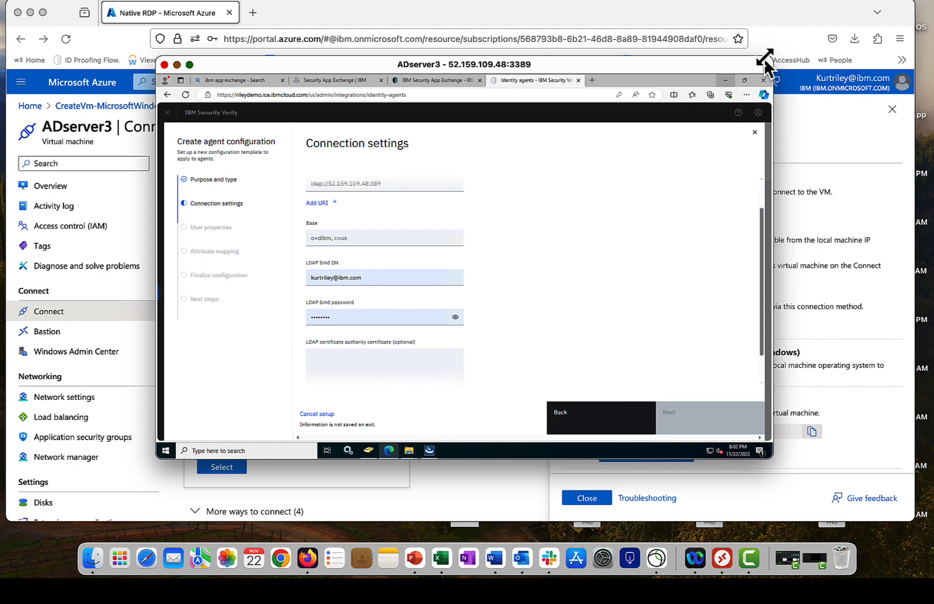
{"action": "left_click", "coordinate": [189, 64]}
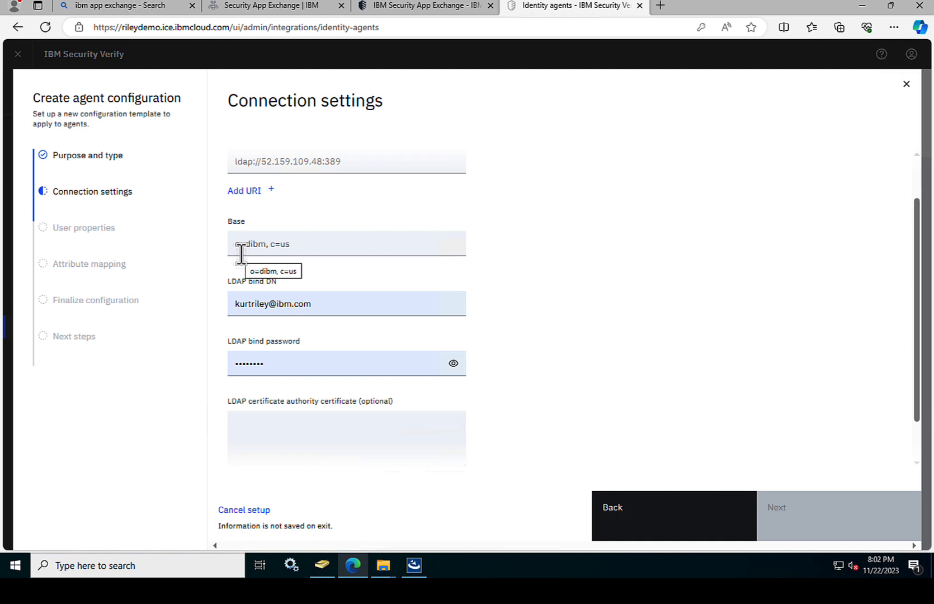
Step: Open Command Prompt and run dsquery user -name for the admin account
{"action": "left_click", "coordinate": [75, 566]}
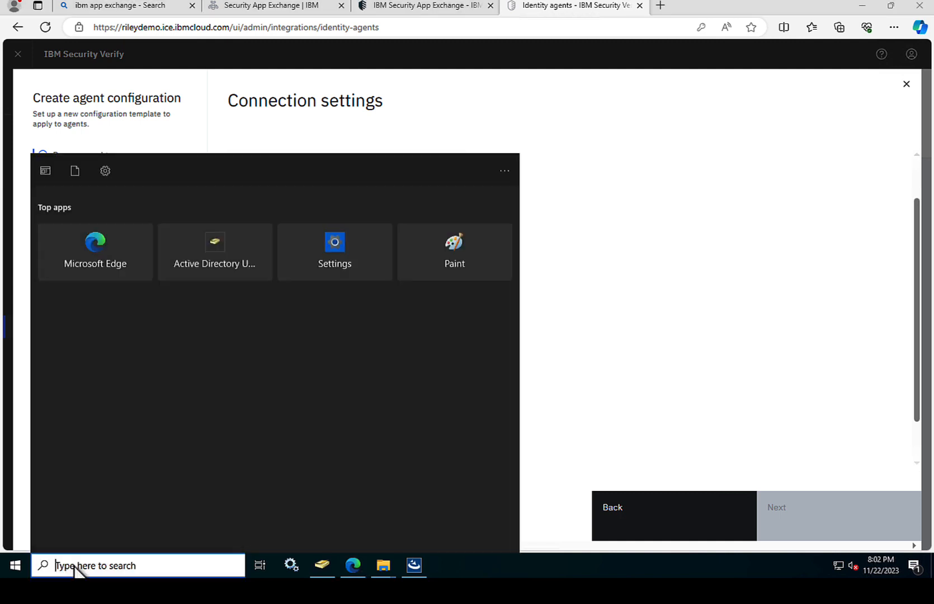
{"action": "type", "text": "cmd"}
{"action": "key", "text": "Return"}
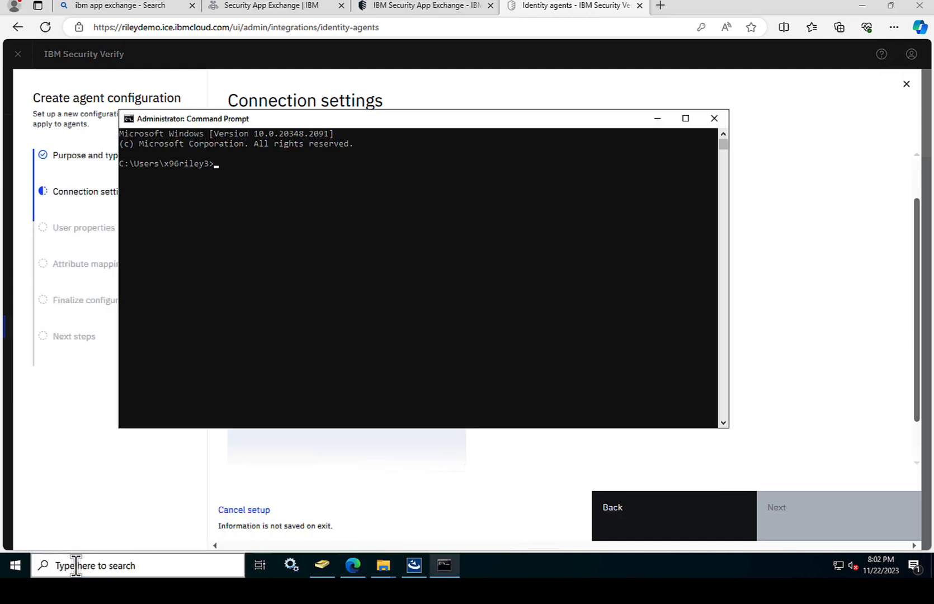
{"action": "left_click", "coordinate": [340, 282]}
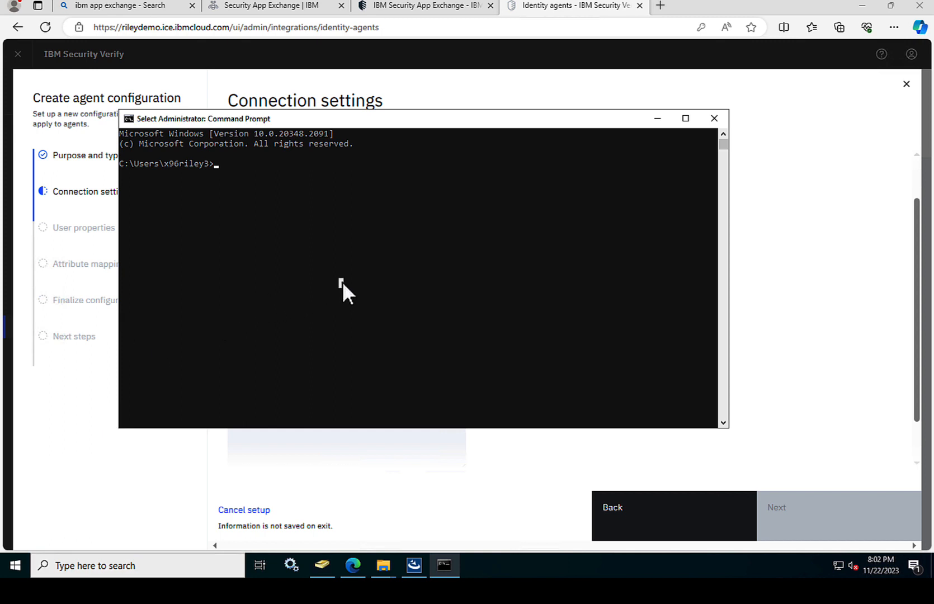
{"action": "type", "text": "dsqu"}
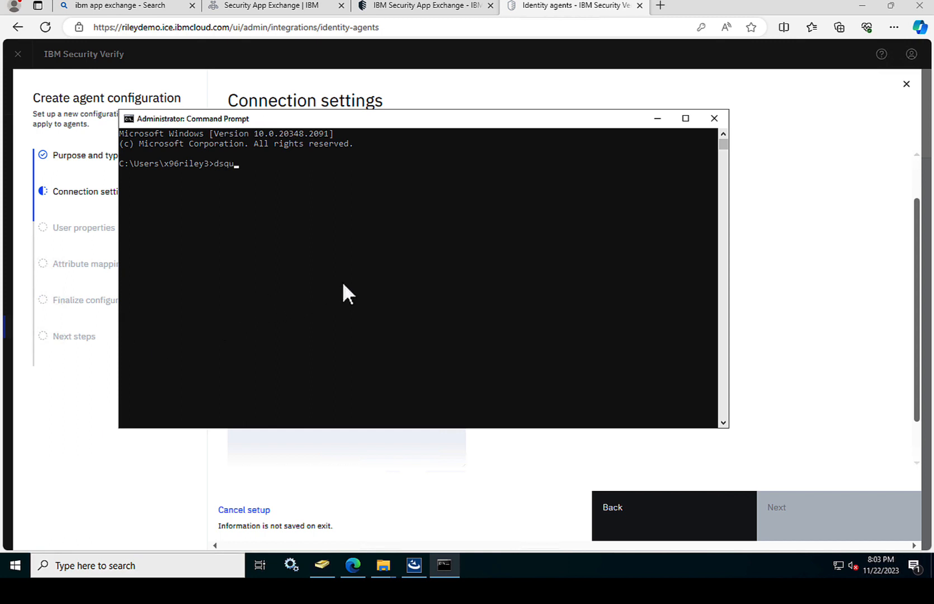
{"action": "type", "text": "ery user -name x96riley3"}
{"action": "key", "text": "Return"}
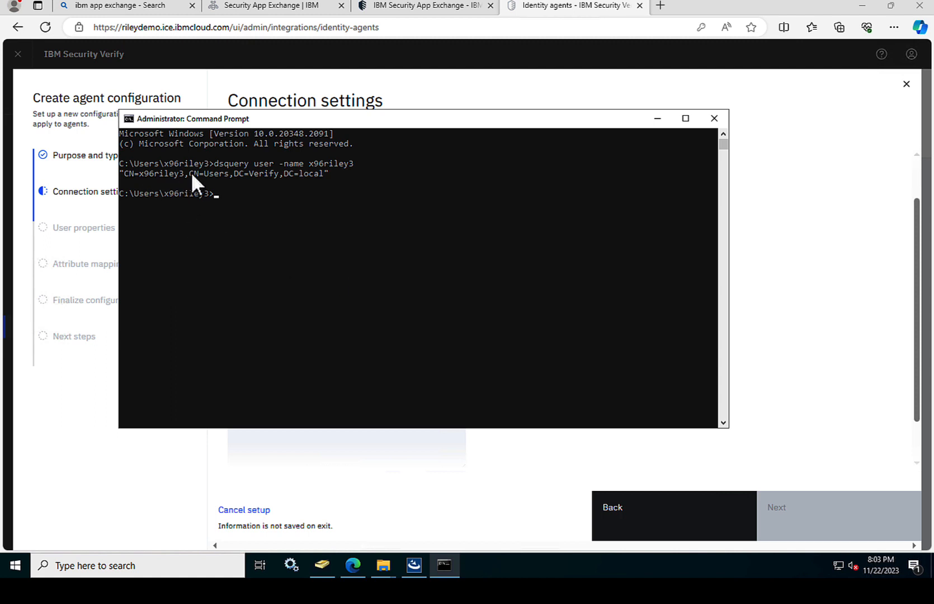
Step: Select the CN=Users,DC=Verify,DC=local part of the returned distinguished name for copying
{"action": "left_click_drag", "start_coordinate": [187, 172], "coordinate": [194, 172]}
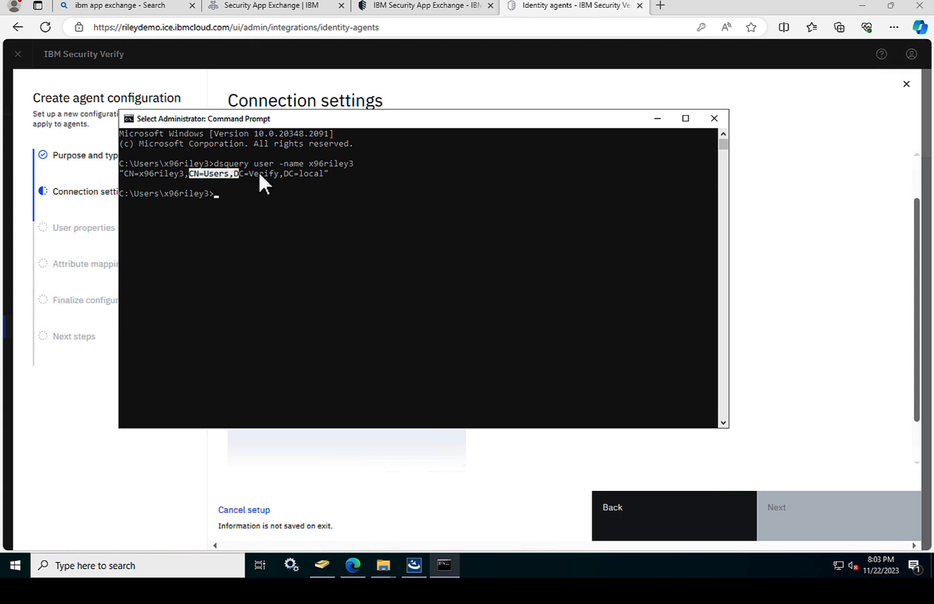
{"action": "right_click", "coordinate": [321, 174]}
{"action": "left_click", "coordinate": [321, 174]}
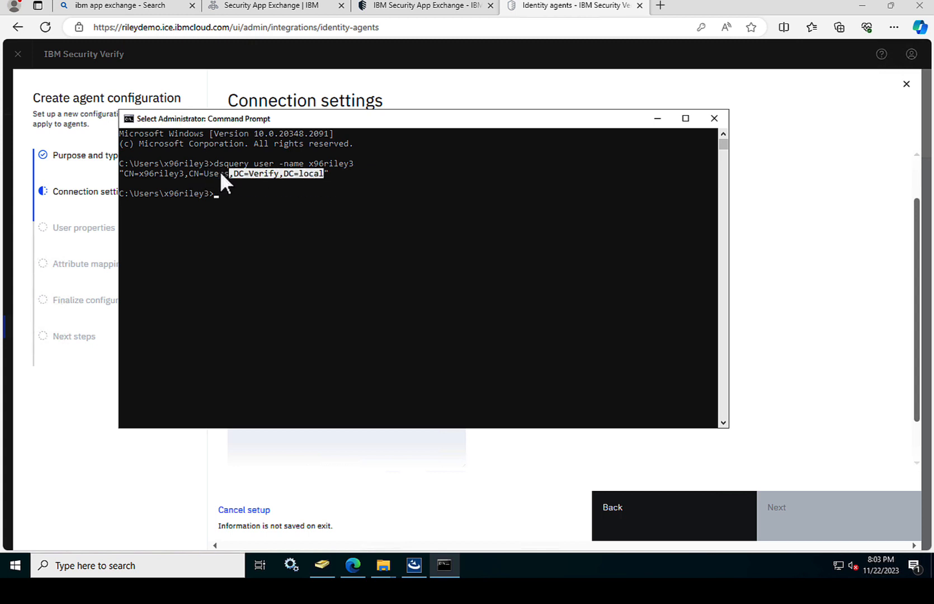
{"action": "right_click", "coordinate": [321, 121]}
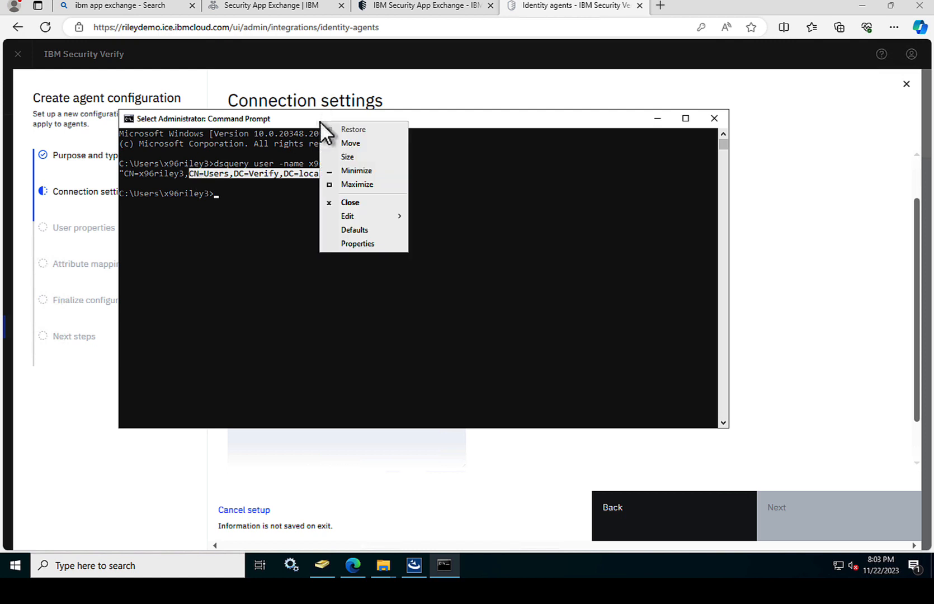
Step: Copy the domain path and paste CN=Users,DC=Verify,DC=local into the Base field
{"action": "mouse_move", "coordinate": [363, 216]}
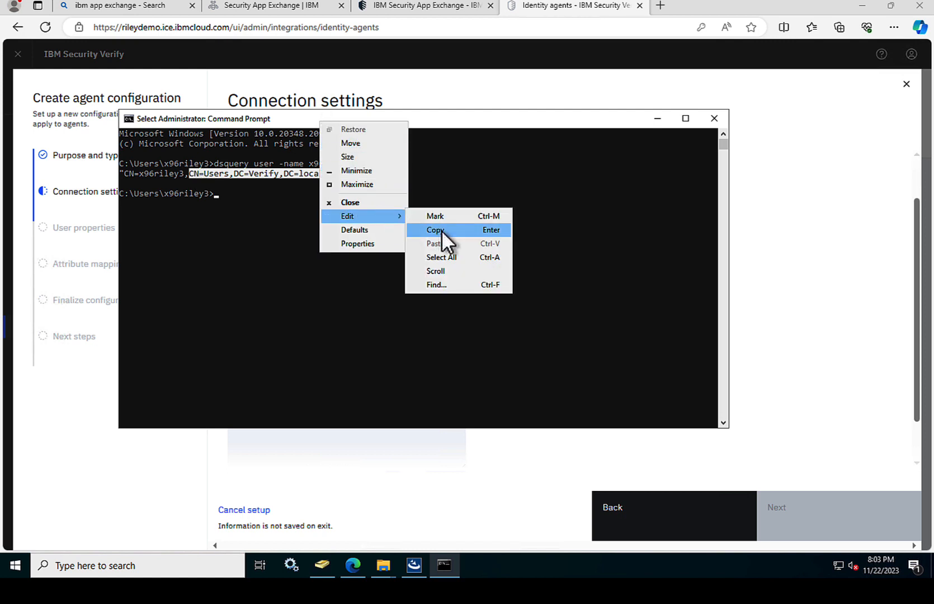
{"action": "left_click", "coordinate": [441, 230]}
{"action": "left_click", "coordinate": [769, 223]}
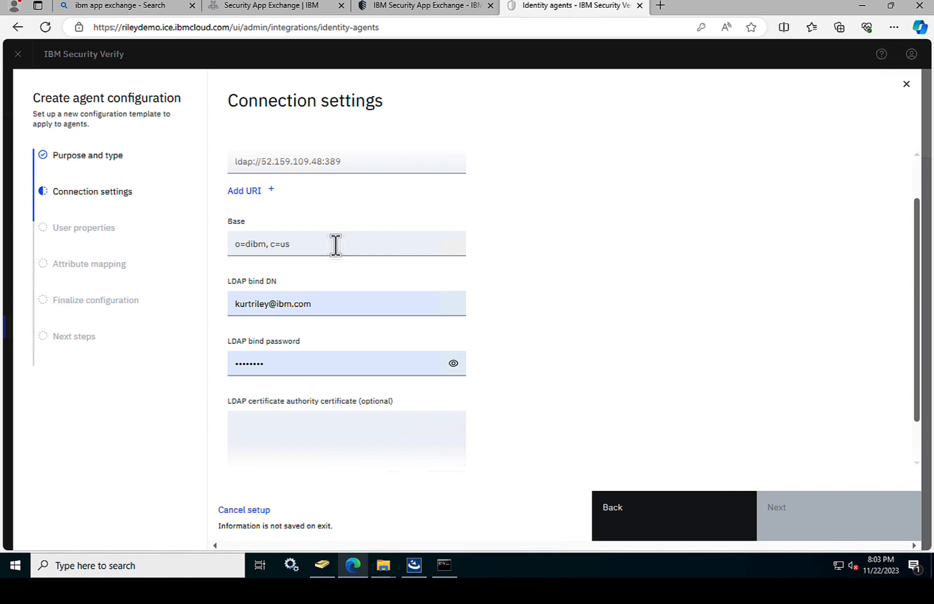
{"action": "left_click", "coordinate": [310, 245]}
{"action": "type", "text": "CN=Users,DC=Verify,DC=local"}
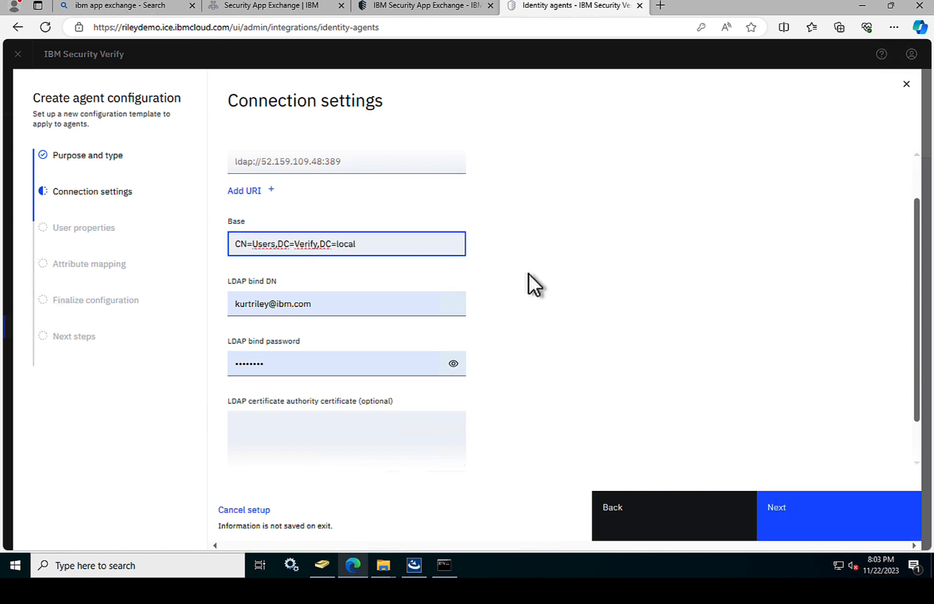
Step: Clear the existing LDAP bind DN and bind password, then bring up Active Directory Users and Computers
{"action": "scroll", "coordinate": [392, 267], "scroll_direction": "down", "scroll_amount": 1}
{"action": "left_click", "coordinate": [334, 254]}
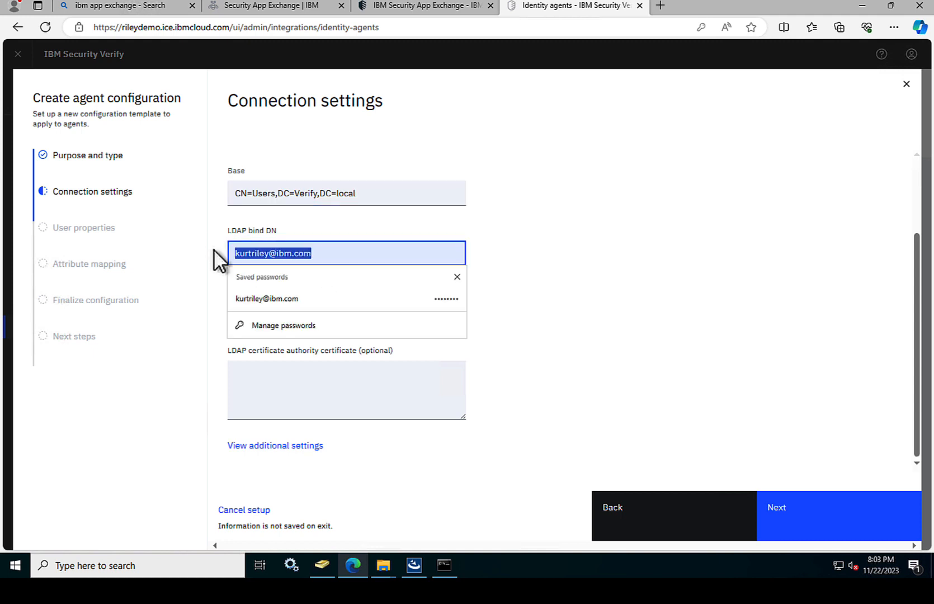
{"action": "key", "text": "BackSpace"}
{"action": "left_click", "coordinate": [609, 273]}
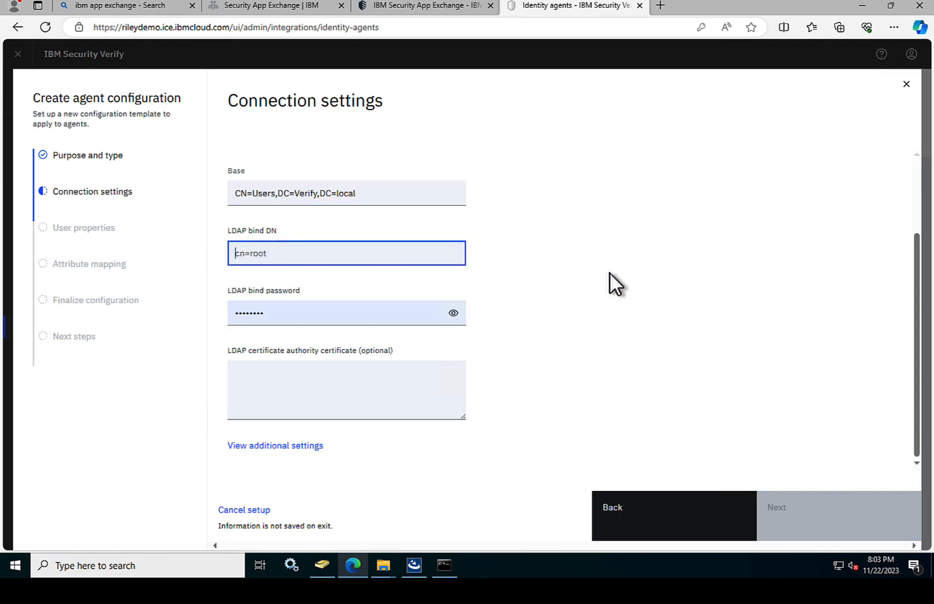
{"action": "left_click", "coordinate": [291, 327]}
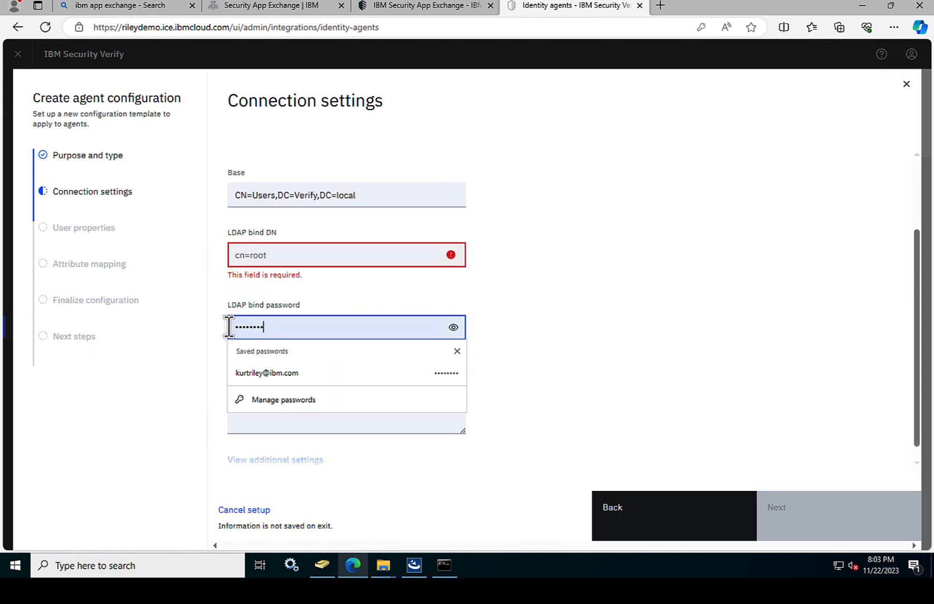
{"action": "key", "text": "BackSpace"}
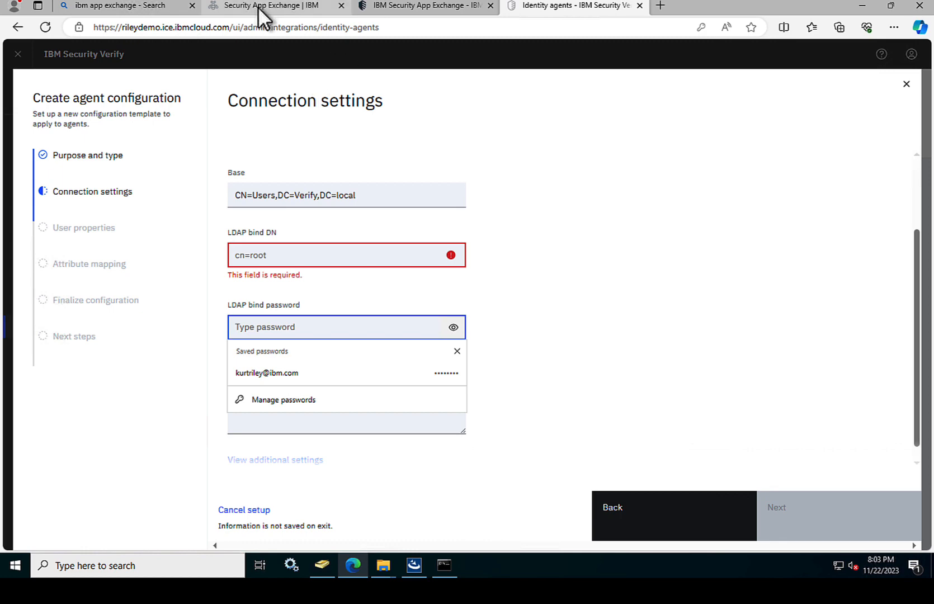
{"action": "left_click", "coordinate": [414, 565]}
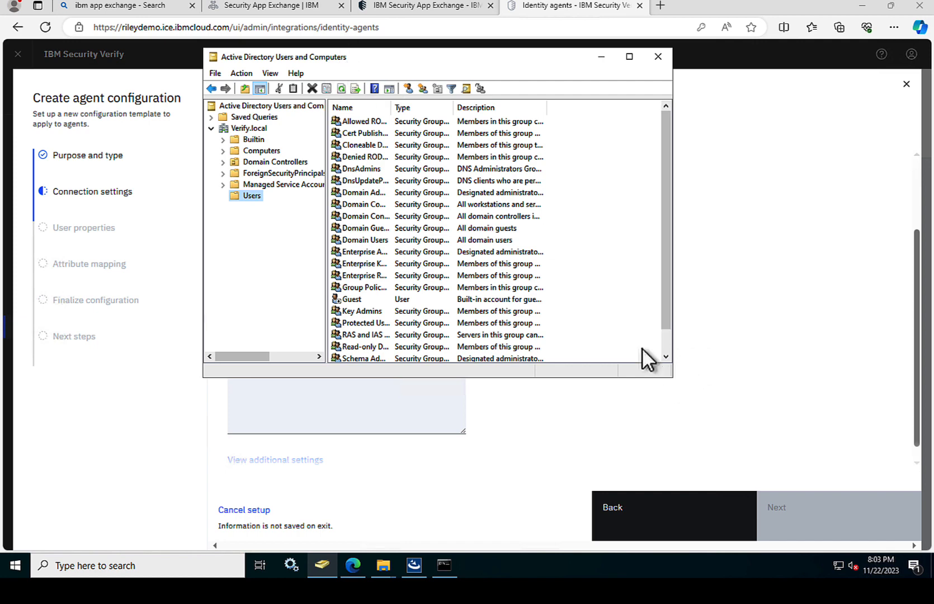
Step: Start a new user in Users with first name and logon name LDAPBIND
{"action": "left_click", "coordinate": [411, 87]}
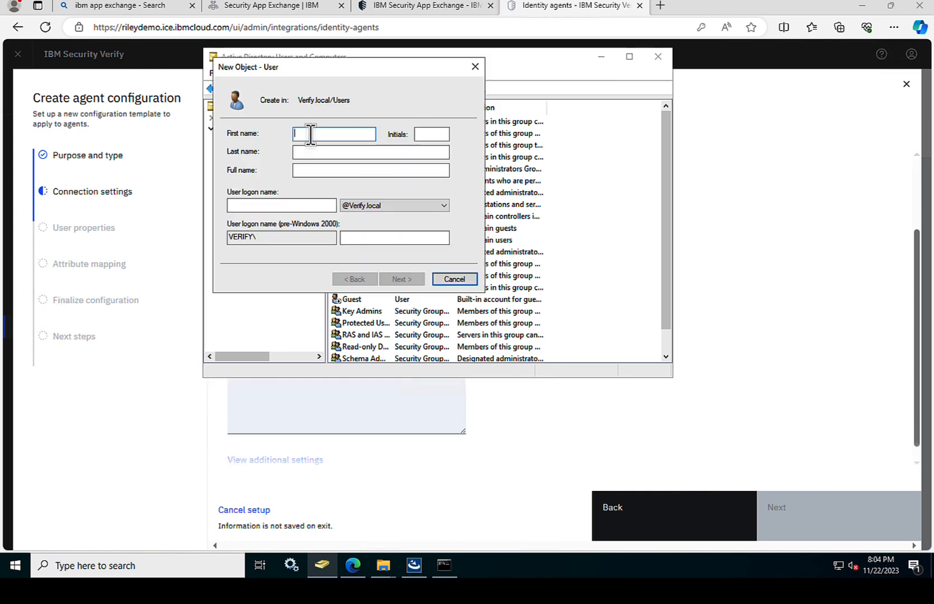
{"action": "type", "text": "LDAPB"}
{"action": "key", "text": "BackSpace"}
{"action": "key", "text": "BackSpace"}
{"action": "key", "text": "BackSpace"}
{"action": "type", "text": "IND"}
{"action": "key", "text": "BackSpace"}
{"action": "key", "text": "BackSpace"}
{"action": "key", "text": "BackSpace"}
{"action": "key", "text": "BackSpace"}
{"action": "type", "text": "PBIND"}
{"action": "left_click", "coordinate": [284, 205]}
{"action": "type", "text": "LDAP"}
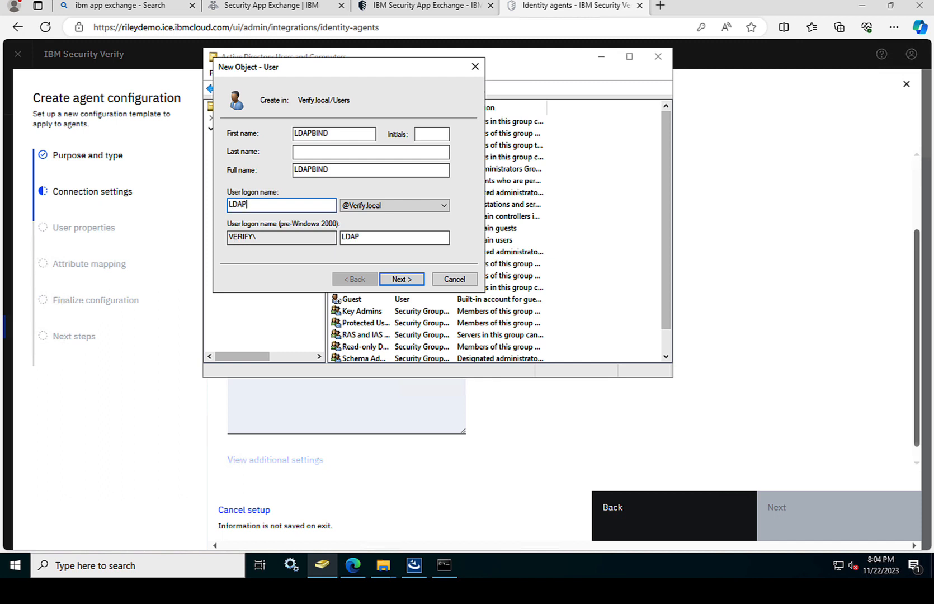
{"action": "type", "text": "BIND"}
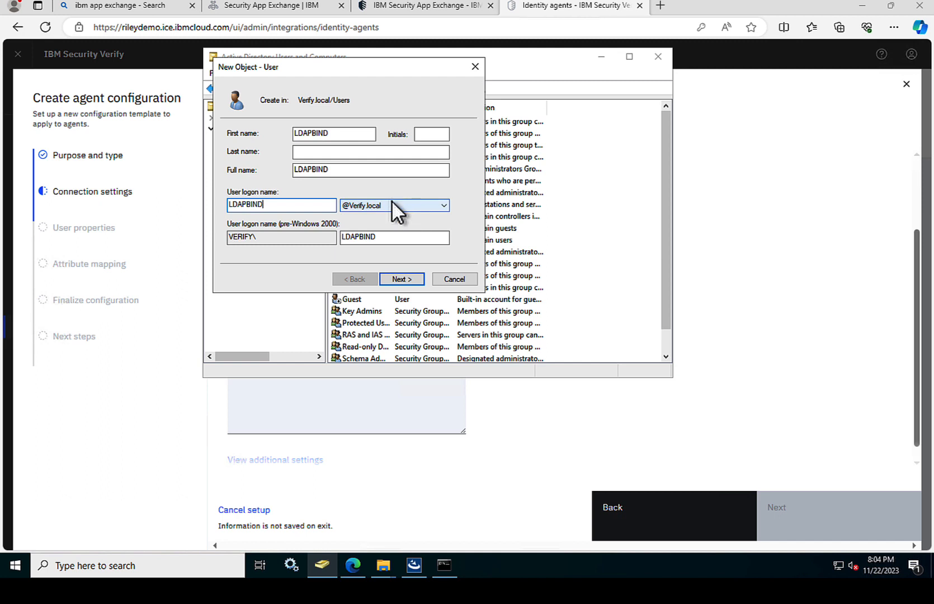
Step: Set and confirm the LDAPBIND password, untick 'must change password at next logon', and finish
{"action": "left_click", "coordinate": [398, 276]}
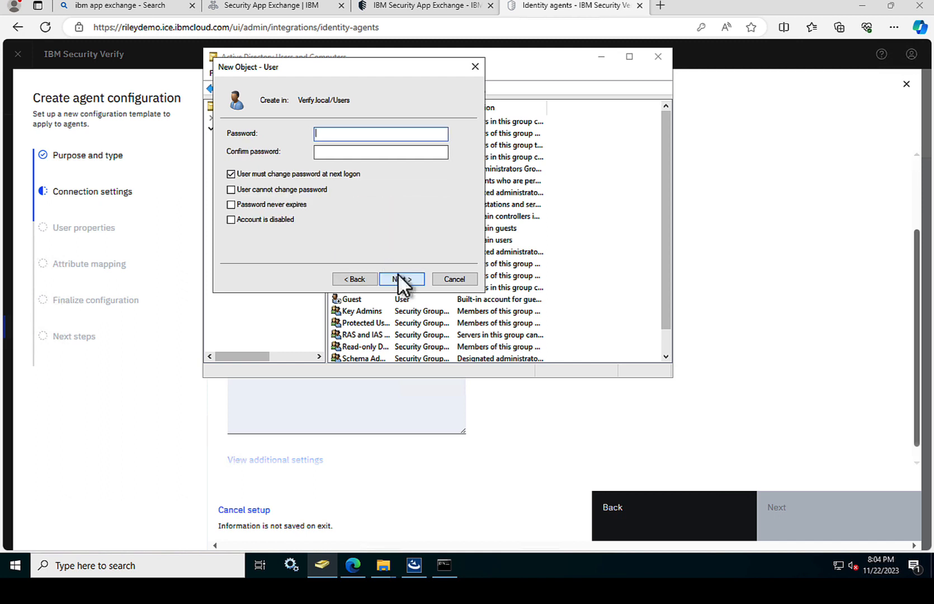
{"action": "type", "text": "••••••••"}
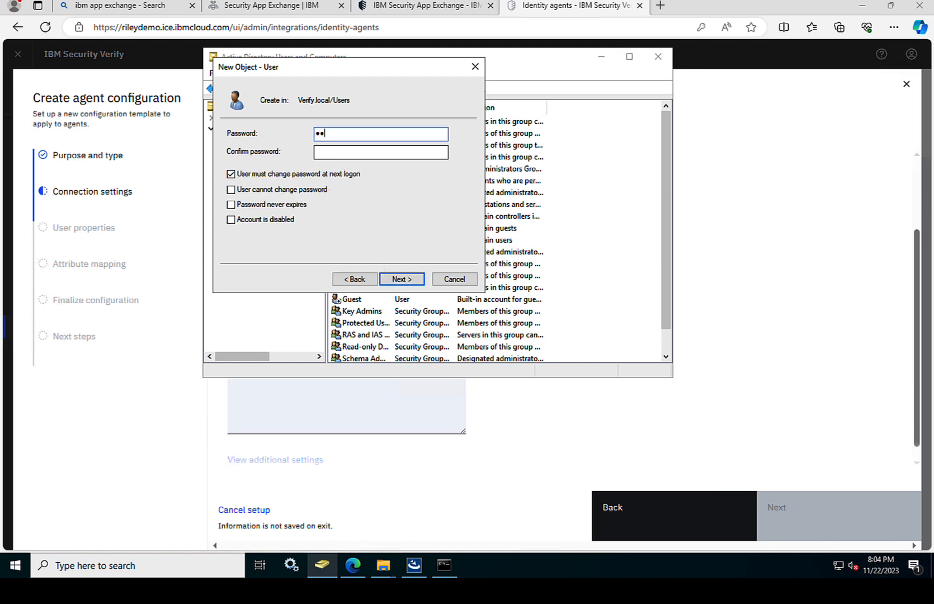
{"action": "left_click", "coordinate": [361, 151]}
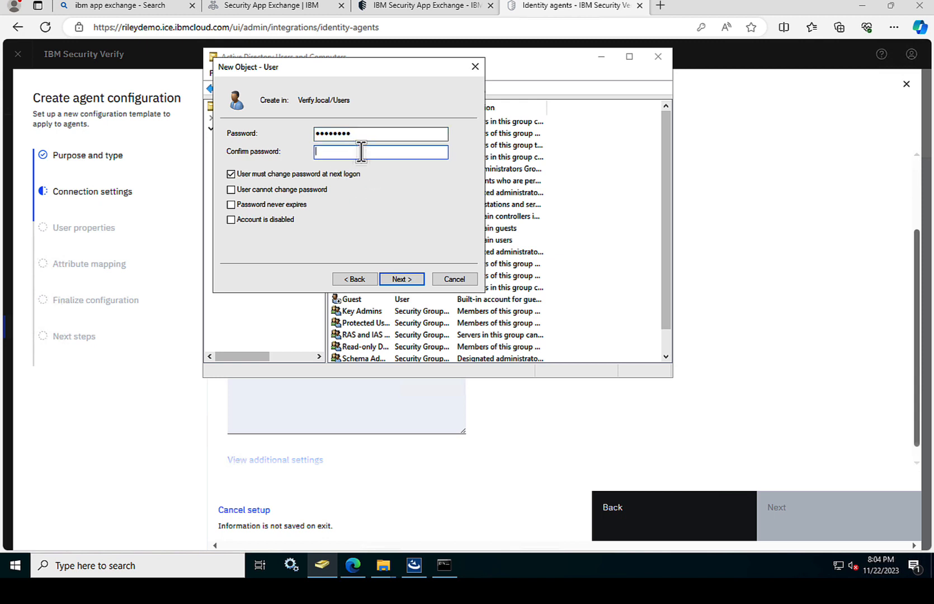
{"action": "type", "text": "••••••••"}
{"action": "left_click", "coordinate": [276, 172]}
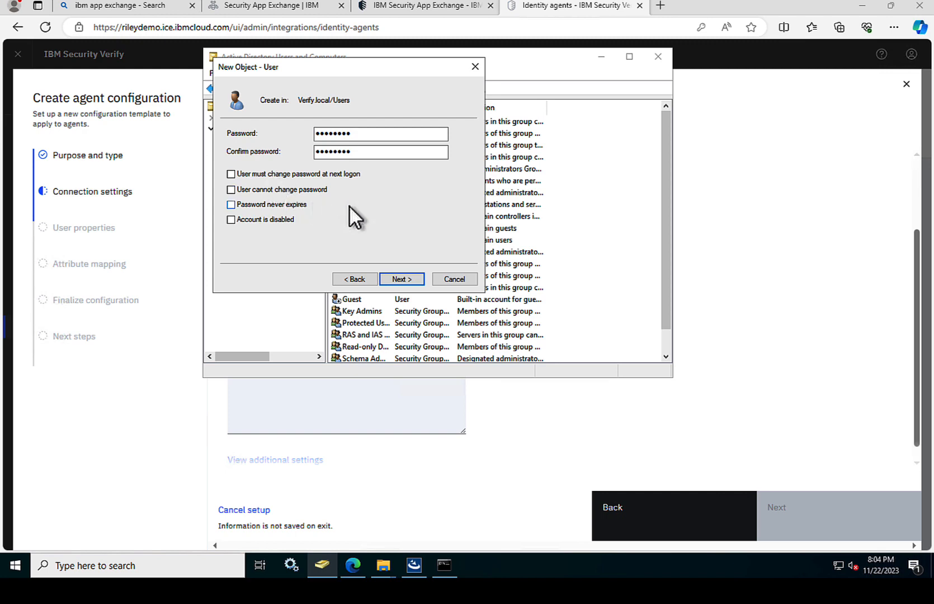
{"action": "left_click", "coordinate": [402, 279]}
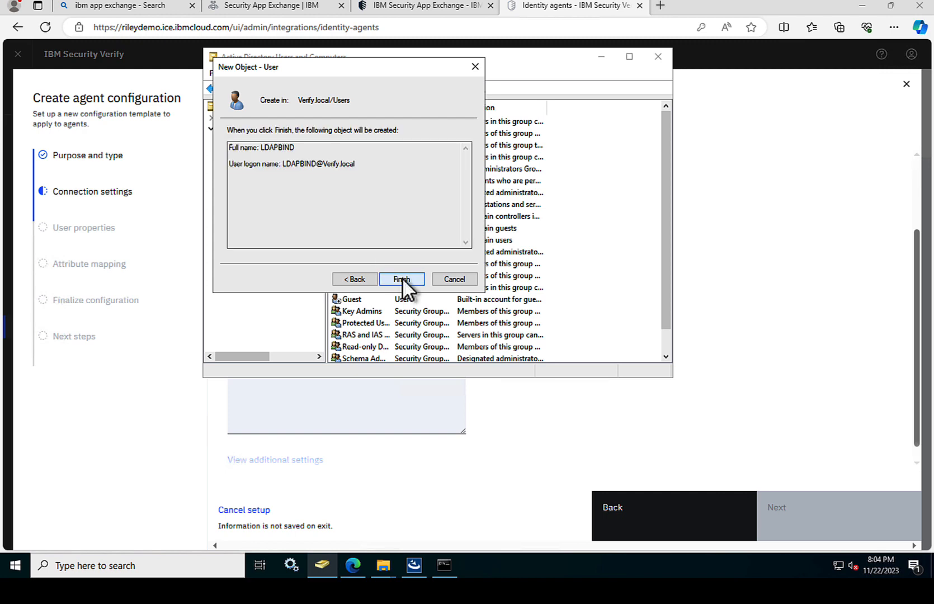
{"action": "left_click", "coordinate": [402, 279]}
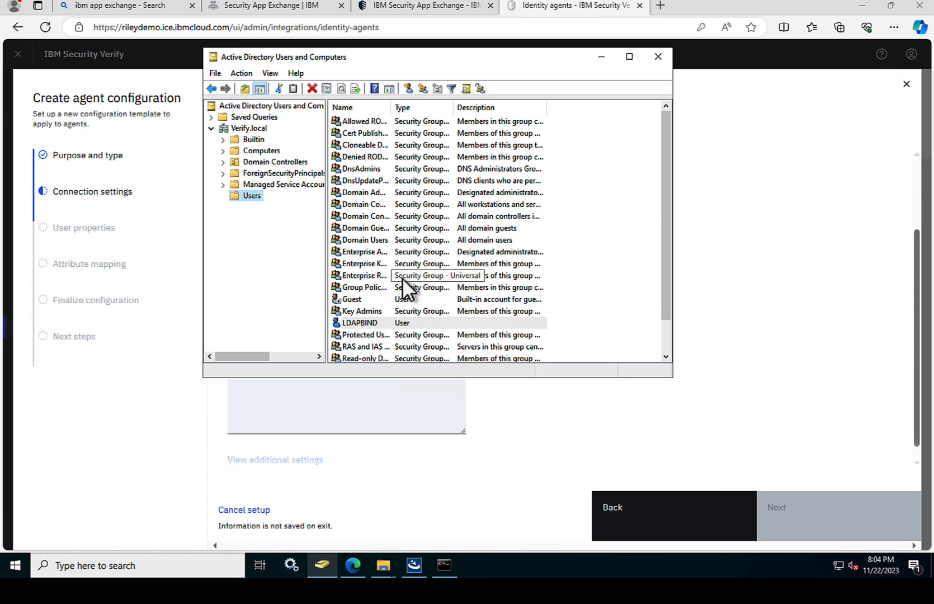
Step: Turn on View > Advanced Features in Active Directory Users and Computers
{"action": "left_click", "coordinate": [509, 402]}
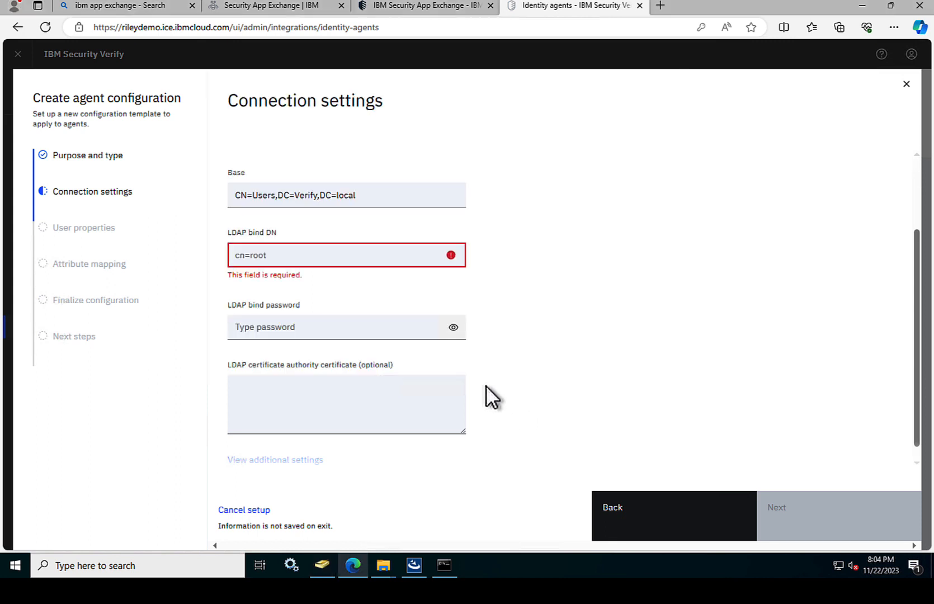
{"action": "left_click", "coordinate": [275, 253]}
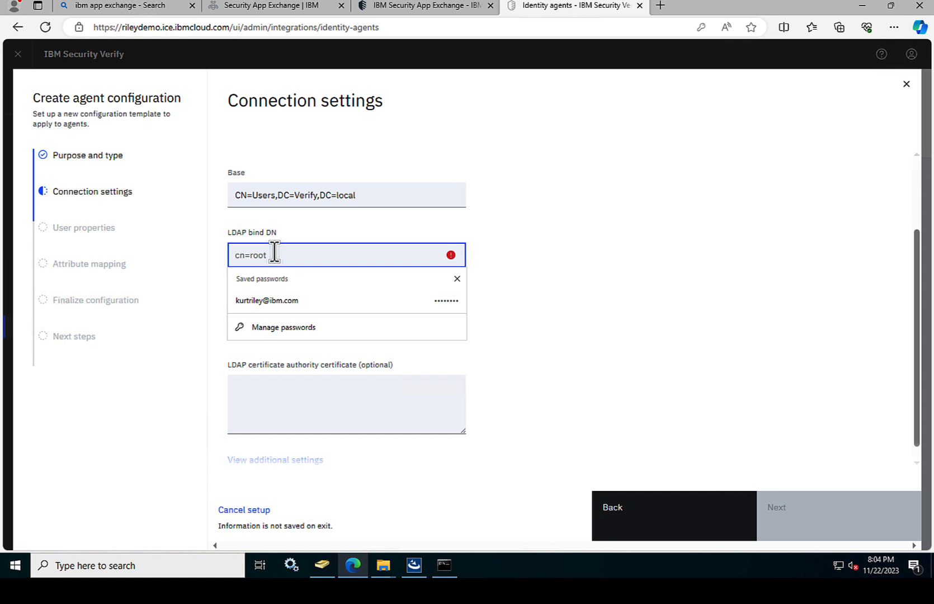
{"action": "left_click", "coordinate": [323, 568]}
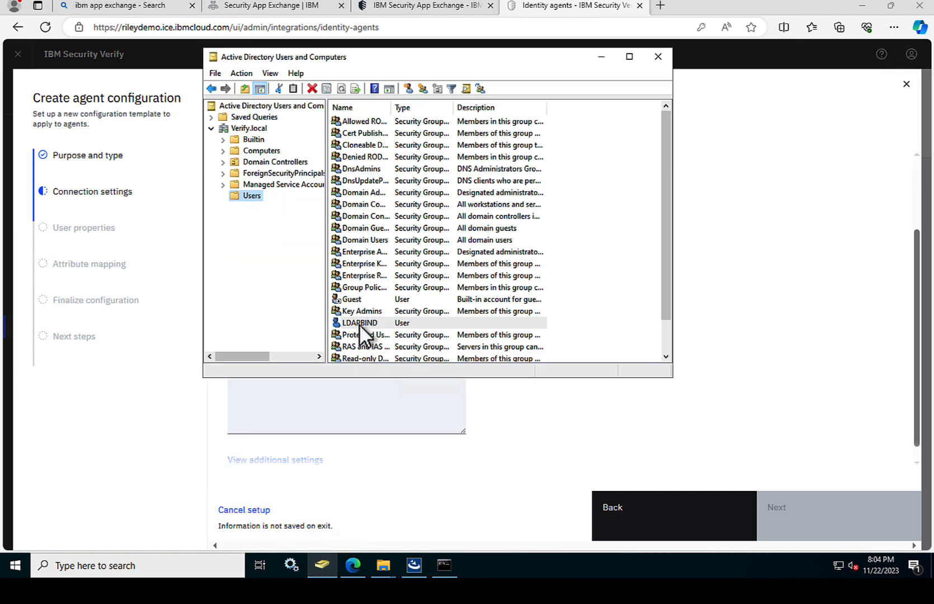
{"action": "left_click", "coordinate": [272, 73]}
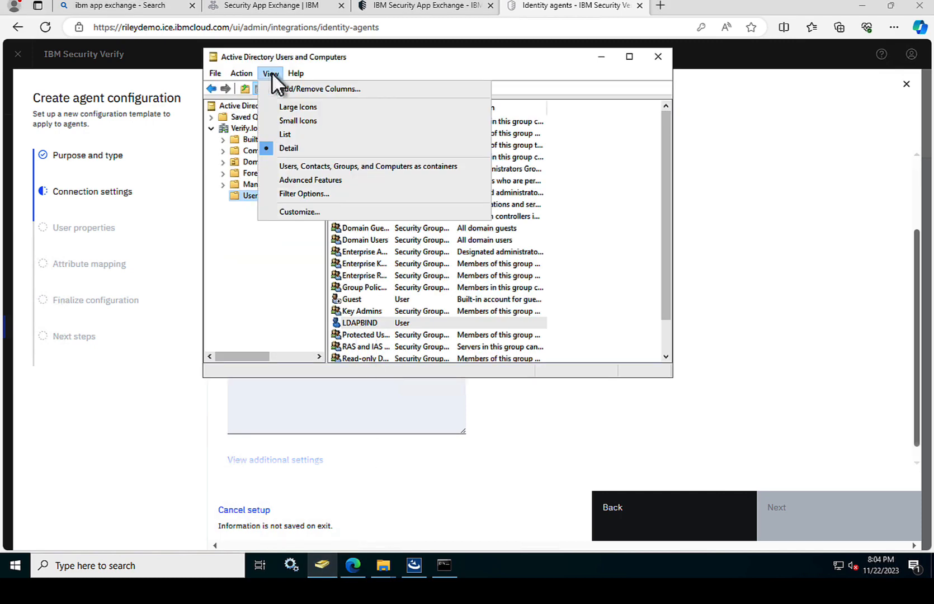
{"action": "left_click", "coordinate": [308, 179]}
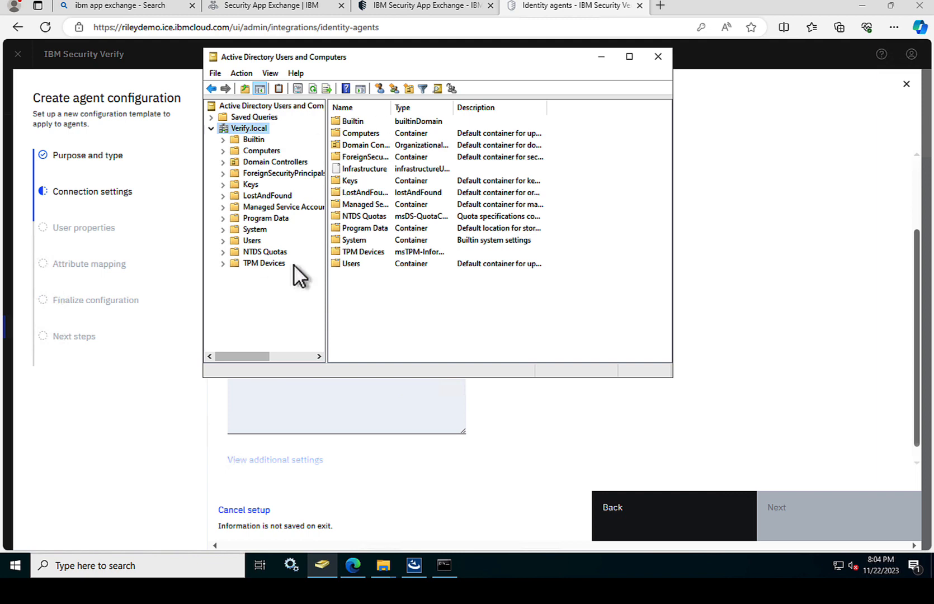
Step: In LDAPBIND's Attribute Editor, select distinguishedName CN=LDAPBIND,CN=Users,DC=Verify,DC=local
{"action": "left_click", "coordinate": [252, 241]}
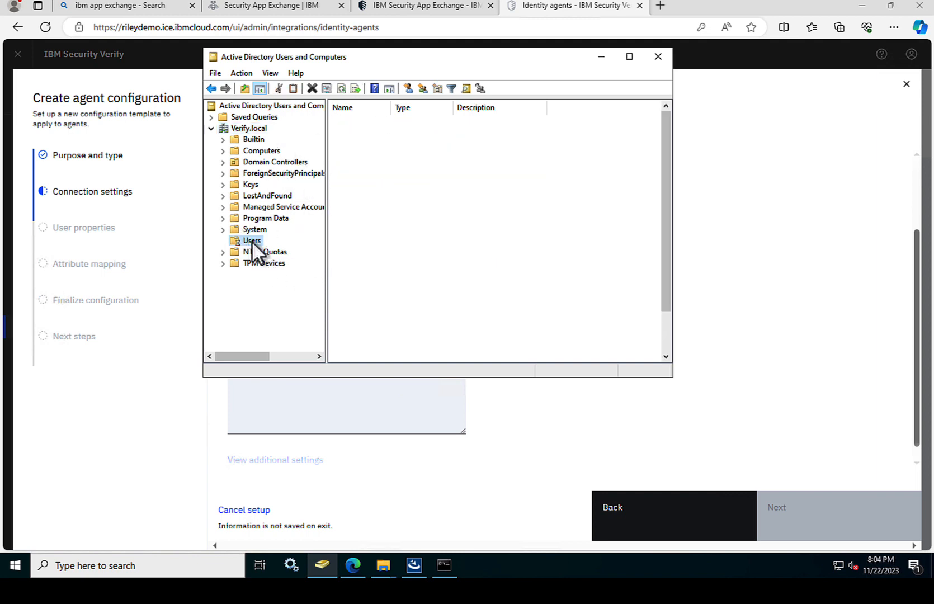
{"action": "left_click", "coordinate": [357, 333]}
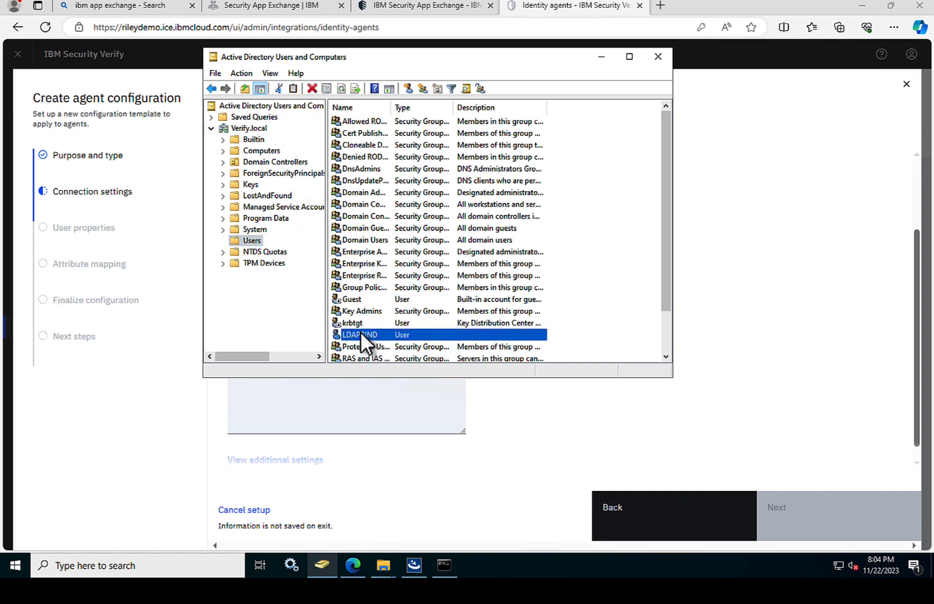
{"action": "right_click", "coordinate": [361, 332]}
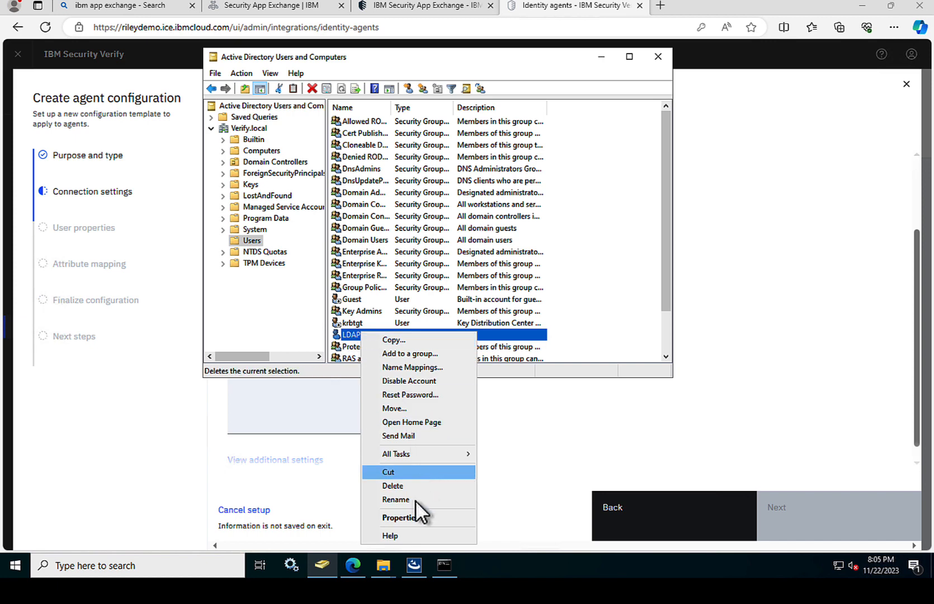
{"action": "left_click", "coordinate": [412, 517]}
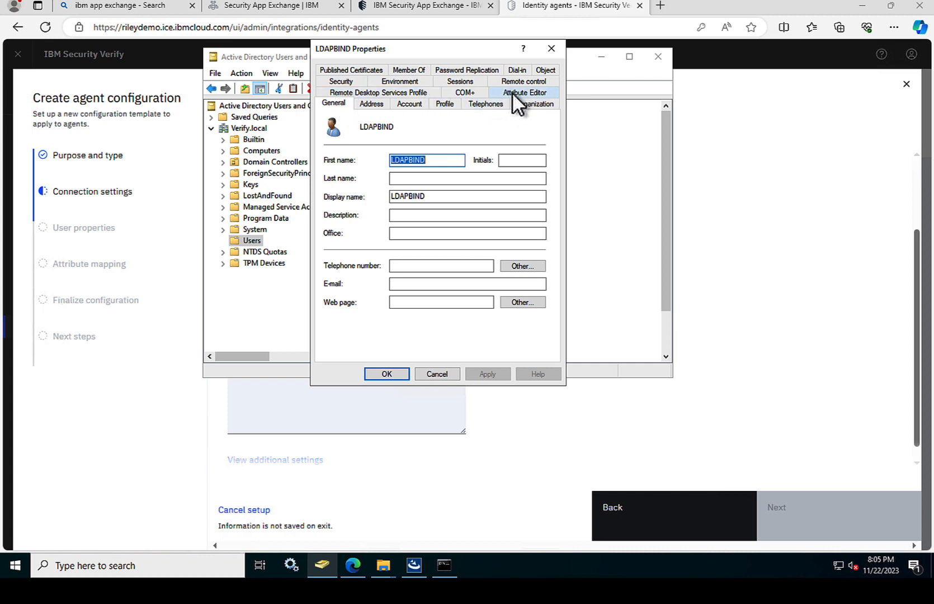
{"action": "left_click", "coordinate": [512, 92]}
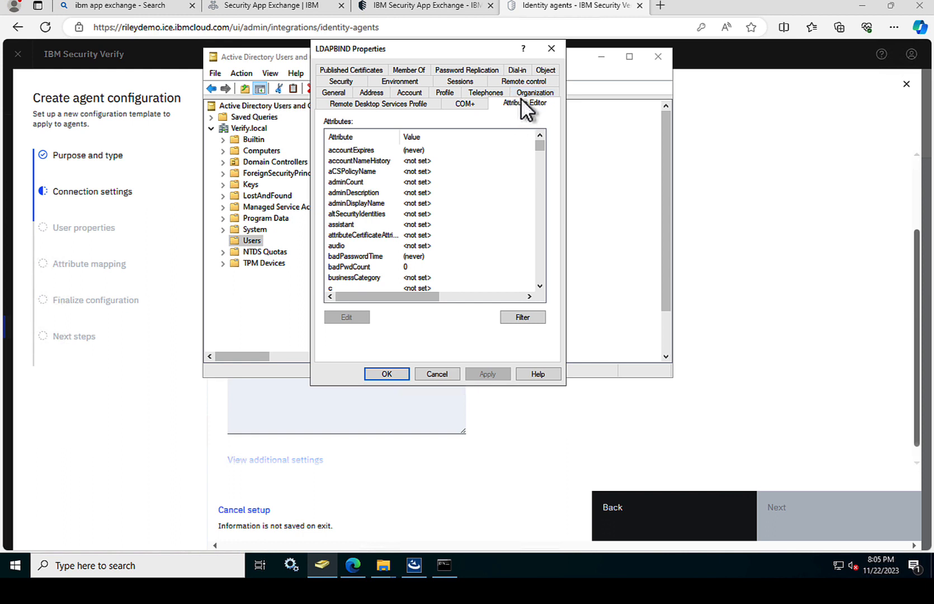
{"action": "left_click_drag", "start_coordinate": [539, 145], "coordinate": [539, 156]}
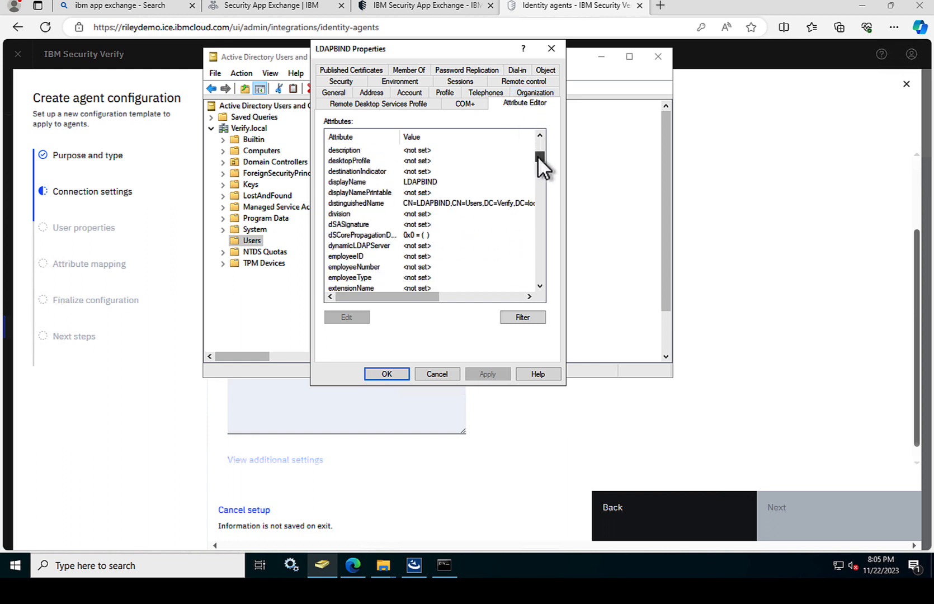
{"action": "left_click", "coordinate": [416, 205]}
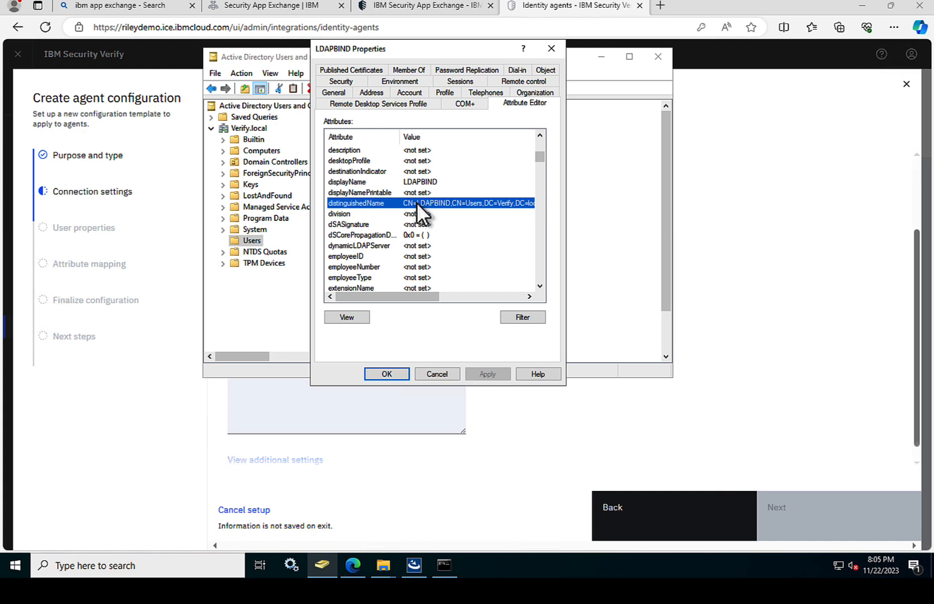
{"action": "left_click_drag", "start_coordinate": [418, 296], "coordinate": [448, 294]}
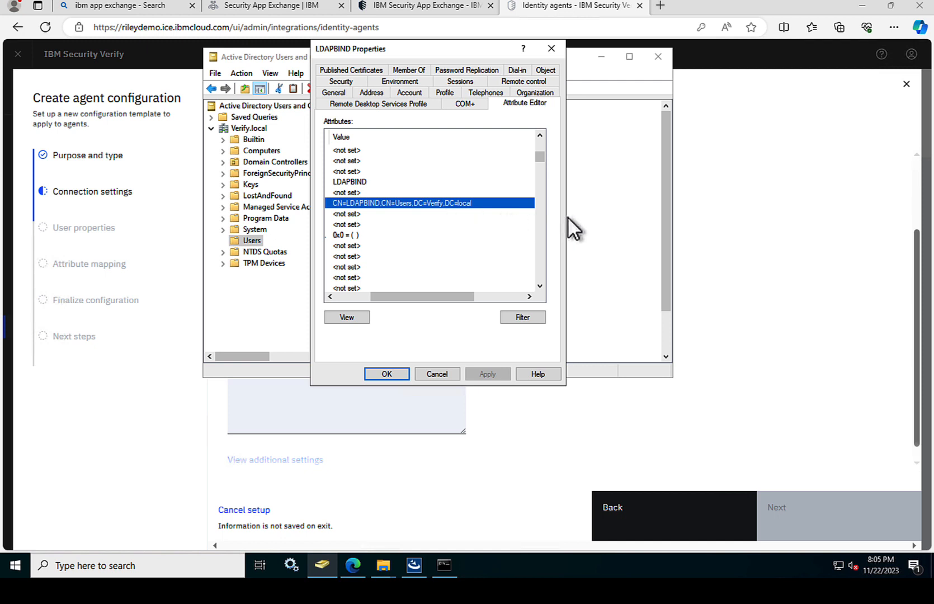
{"action": "left_click", "coordinate": [716, 222]}
Step: Enter CN=LDAPBIND,CN=users,DC=Verify,DC=local as the LDAP bind DN, checking it against LDAPBIND's properties
{"action": "left_click", "coordinate": [312, 257]}
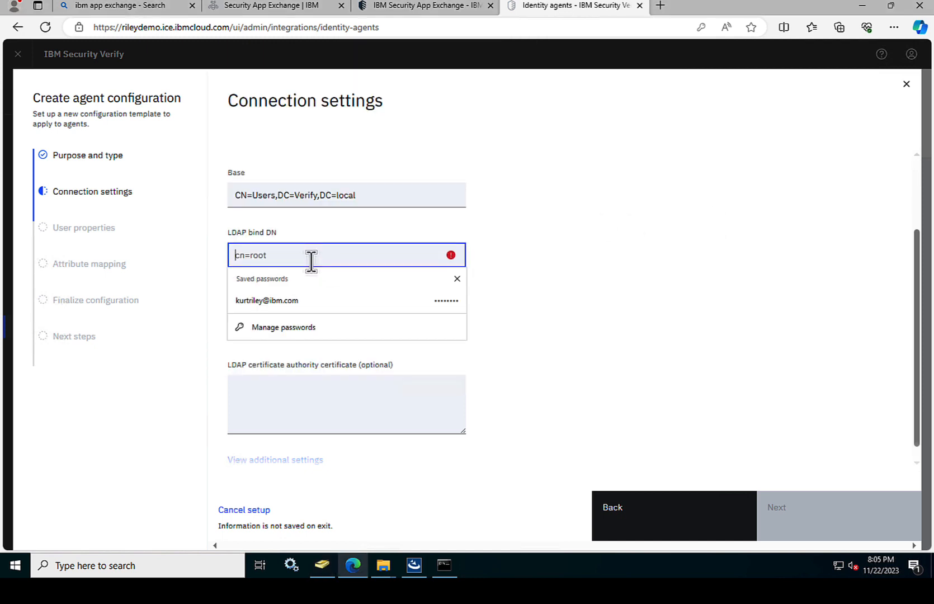
{"action": "type", "text": "cn=LD"}
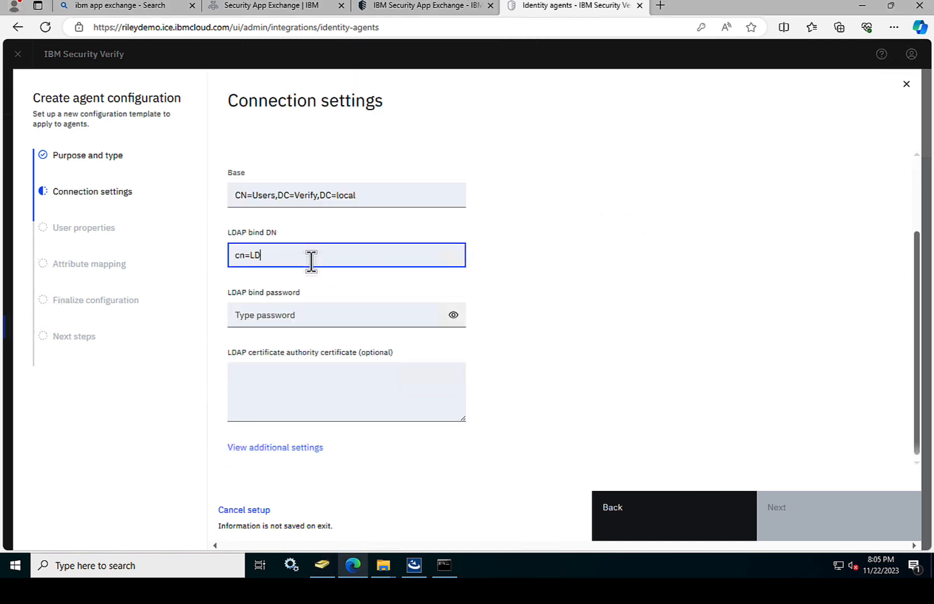
{"action": "type", "text": "APBIND,"}
{"action": "left_click", "coordinate": [327, 562]}
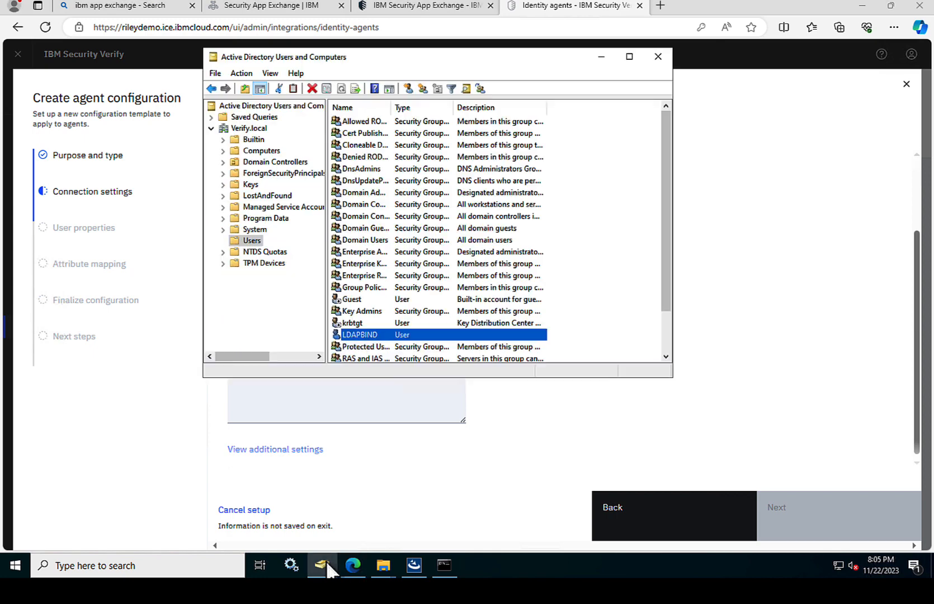
{"action": "right_click", "coordinate": [421, 334]}
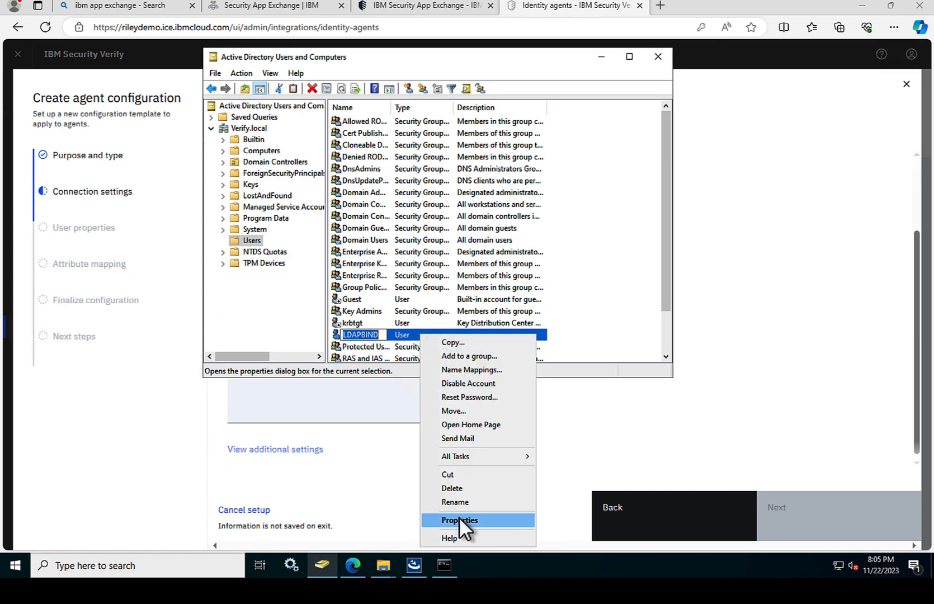
{"action": "left_click", "coordinate": [459, 519]}
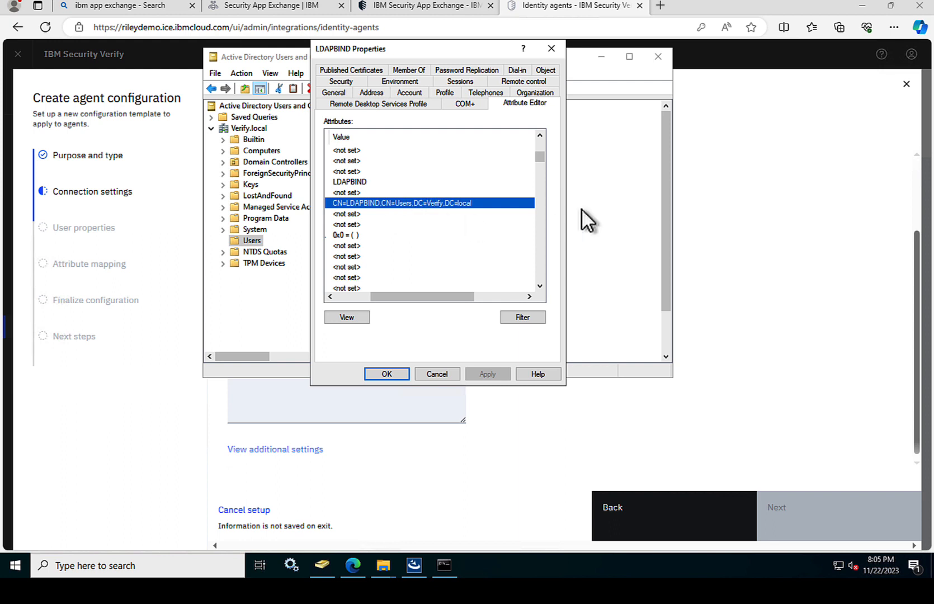
{"action": "left_click", "coordinate": [717, 210]}
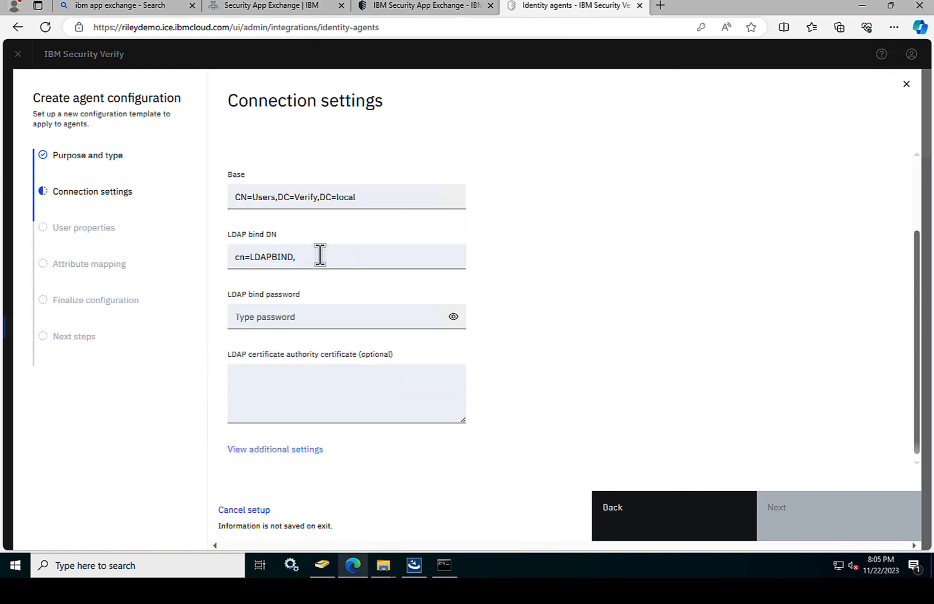
{"action": "left_click", "coordinate": [245, 257]}
{"action": "double_click", "coordinate": [219, 256]}
{"action": "type", "text": "CN=LDAPBIND,"}
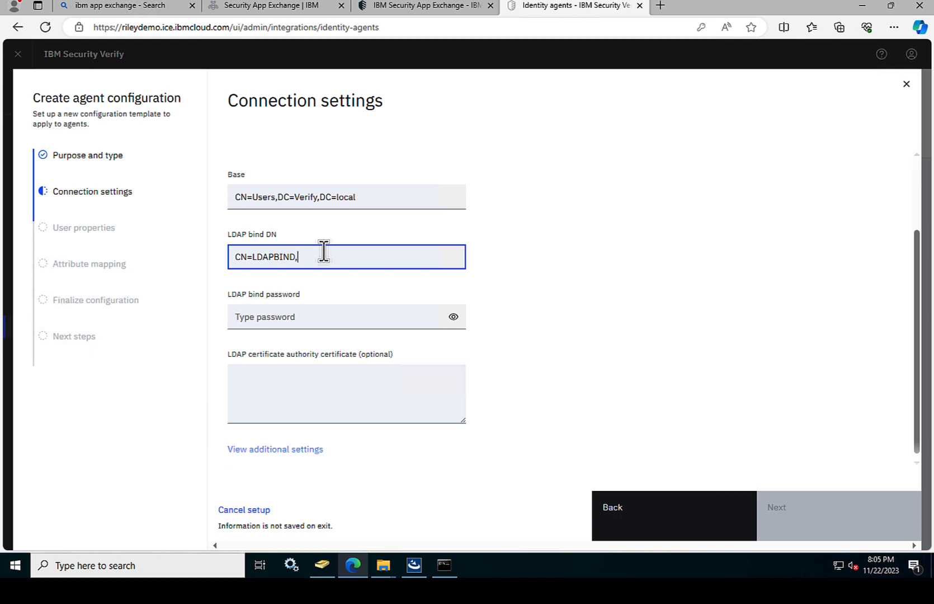
{"action": "type", "text": "CN=users,DC=Verify,DC="}
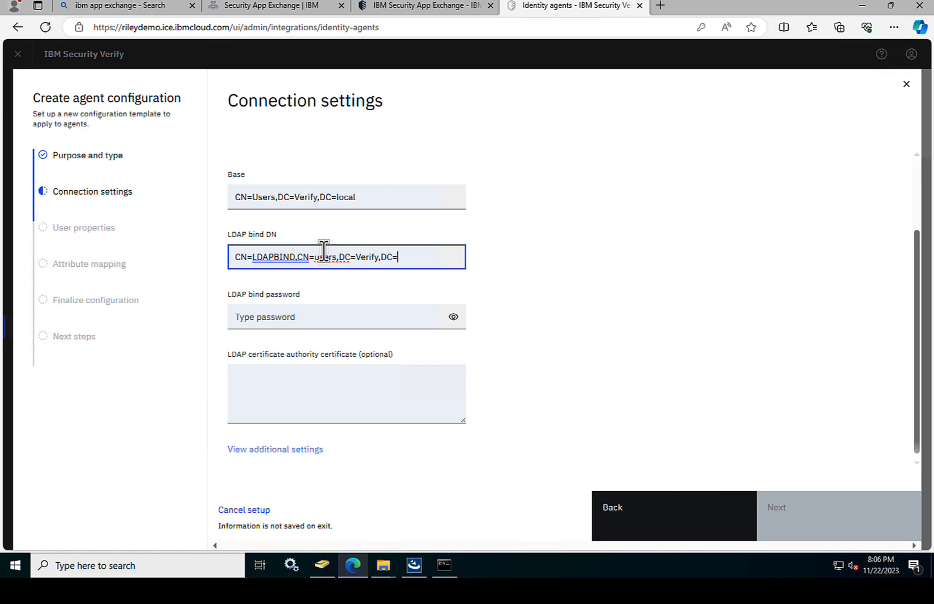
{"action": "type", "text": "local"}
Step: Reopen the LDAPBIND user's Properties in Active Directory Users and Computers
{"action": "left_click", "coordinate": [303, 566]}
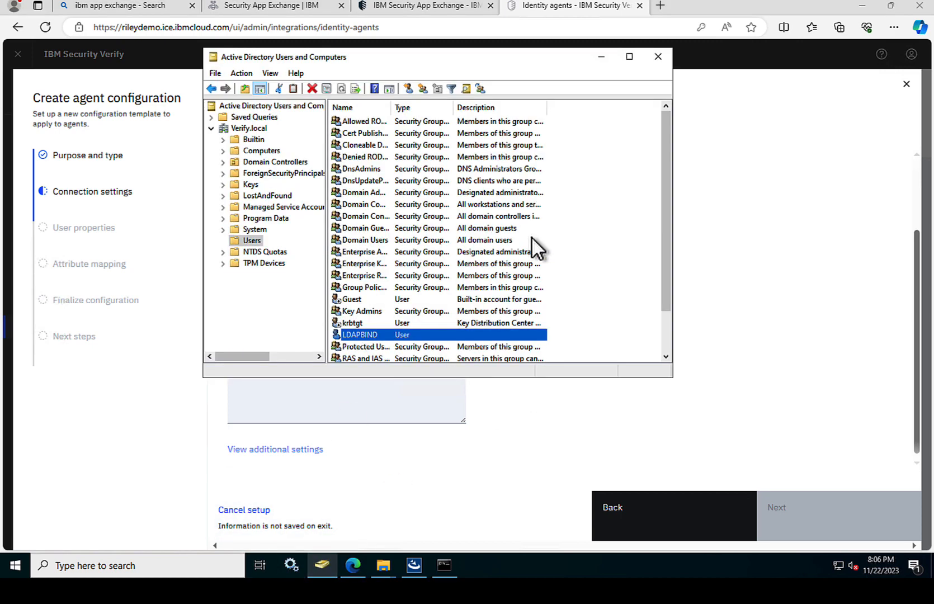
{"action": "right_click", "coordinate": [415, 334]}
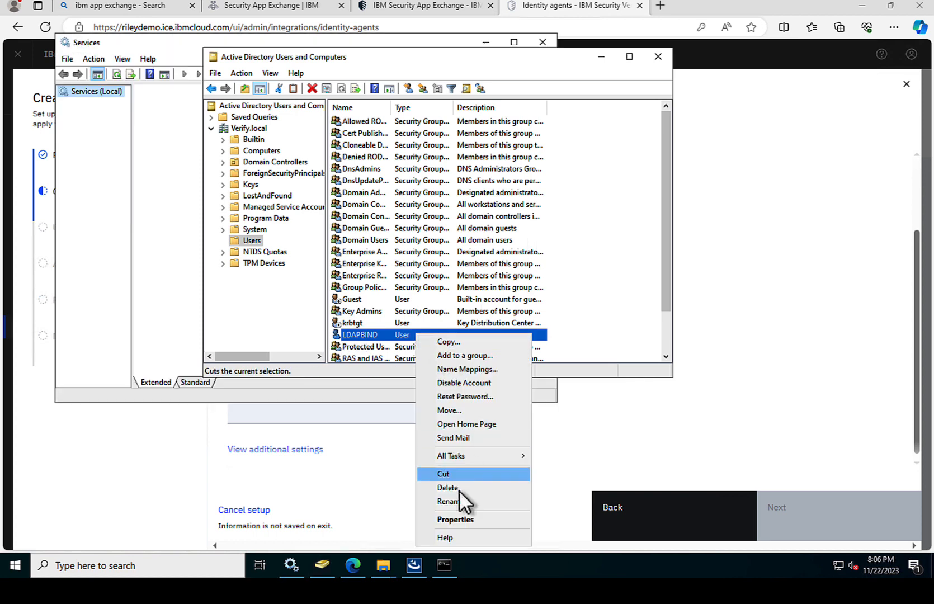
{"action": "left_click", "coordinate": [453, 514]}
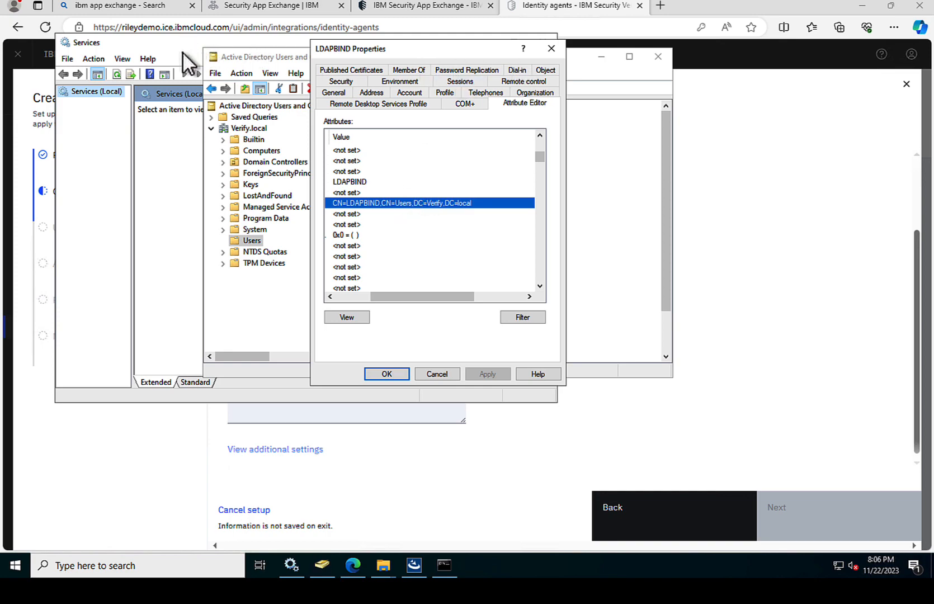
Step: Arrange the windows so LDAPBIND's Properties sit beside the Connection settings form
{"action": "left_click_drag", "start_coordinate": [182, 47], "coordinate": [296, 523]}
{"action": "left_click_drag", "start_coordinate": [352, 48], "coordinate": [503, 64]}
{"action": "left_click", "coordinate": [431, 57]}
{"action": "left_click_drag", "start_coordinate": [435, 60], "coordinate": [619, 56]}
{"action": "left_click", "coordinate": [619, 62]}
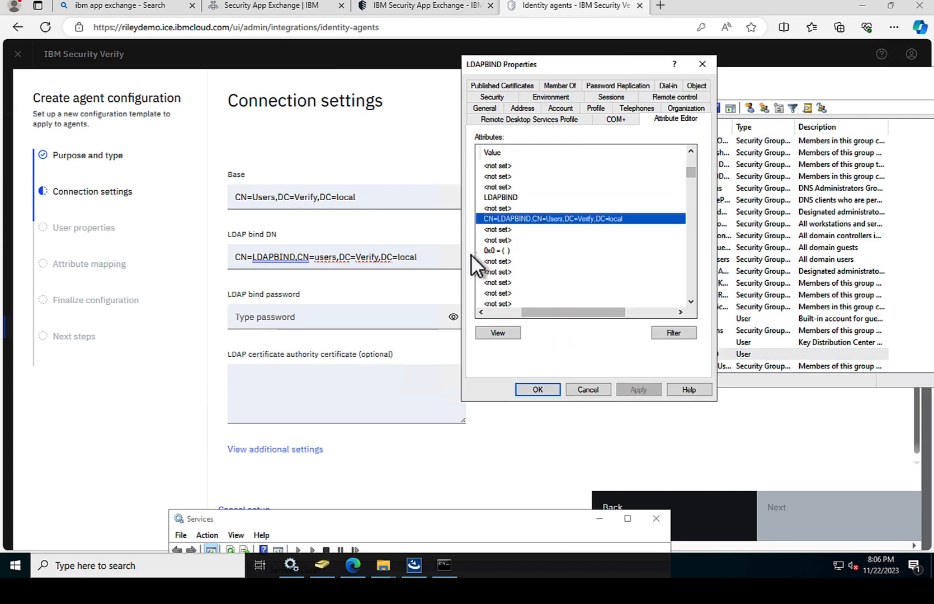
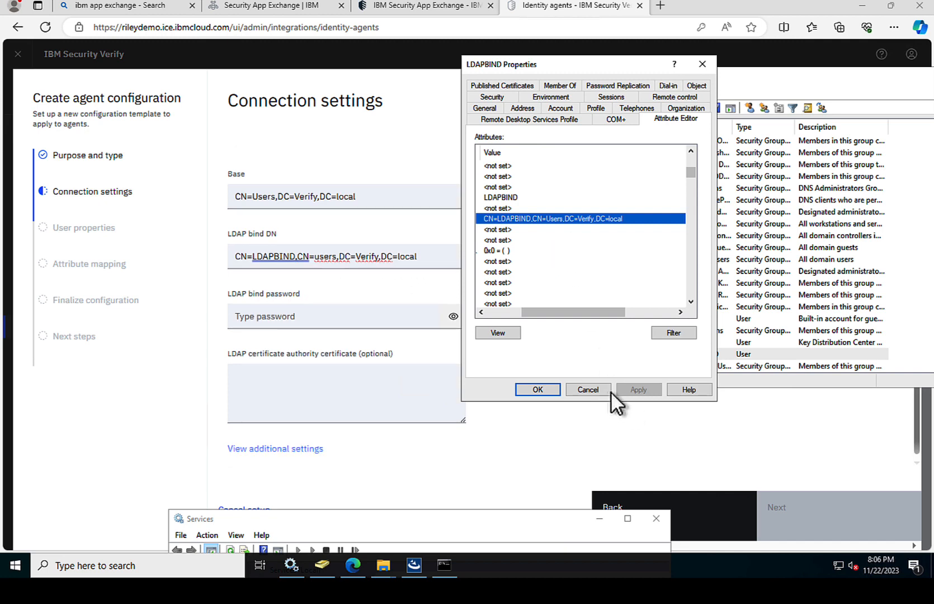
Step: Close LDAPBIND's Properties and enter the bind account's password as the LDAP bind password
{"action": "left_click", "coordinate": [588, 389]}
{"action": "left_click", "coordinate": [319, 316]}
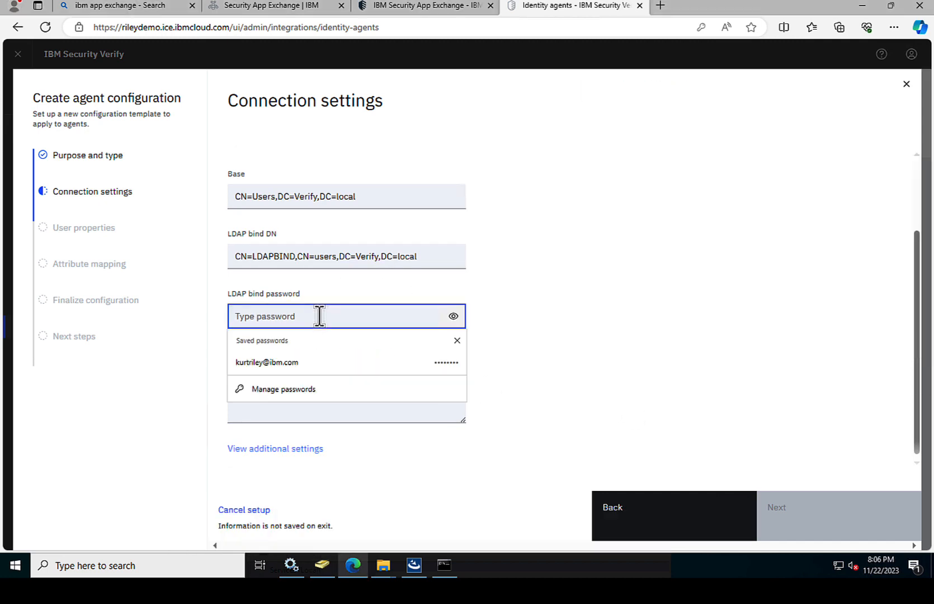
{"action": "type", "text": "********"}
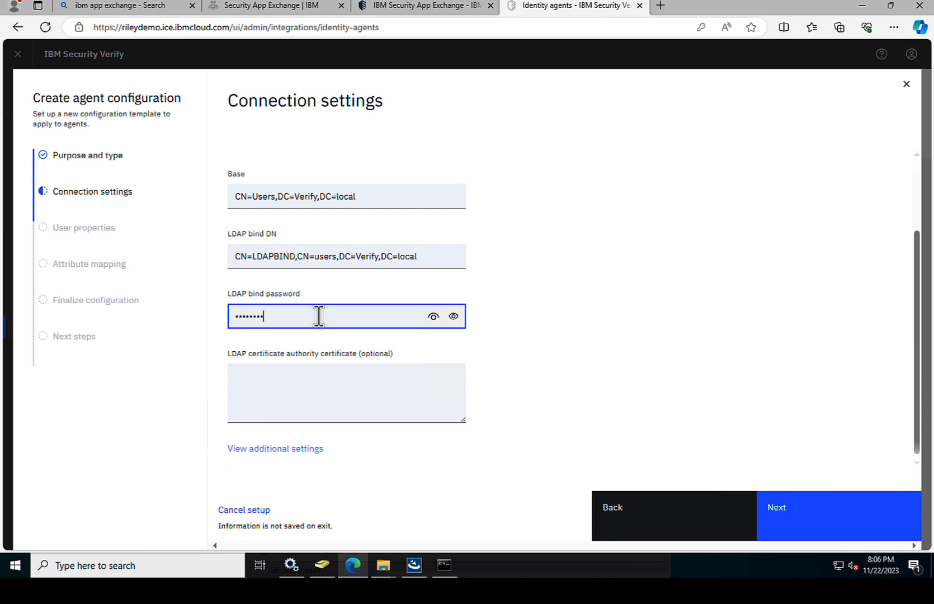
{"action": "scroll", "coordinate": [491, 342], "scroll_direction": "down", "scroll_amount": 1}
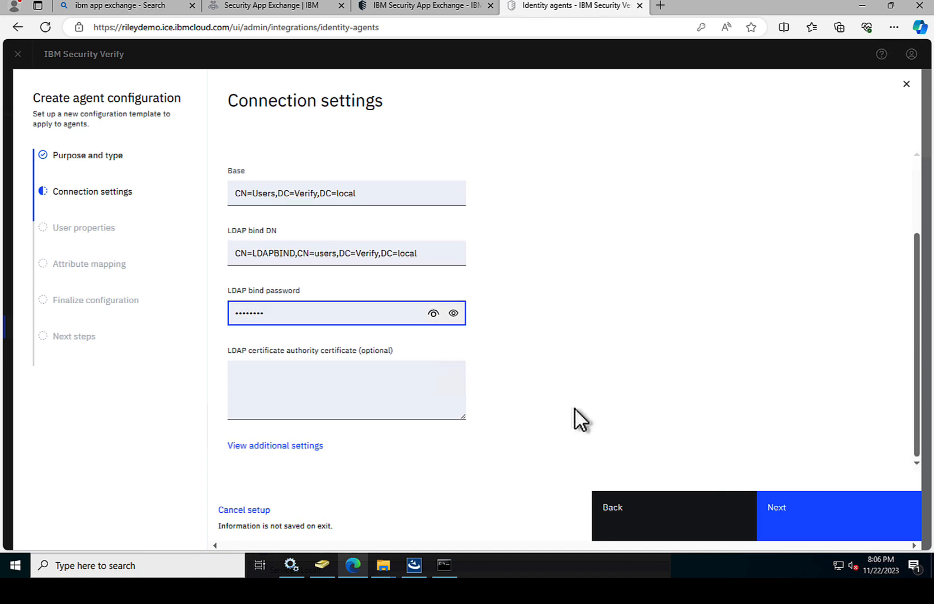
Step: Leave Connection settings, dismiss Edge's save-password prompt, and review the default User properties attributes
{"action": "left_click", "coordinate": [789, 528]}
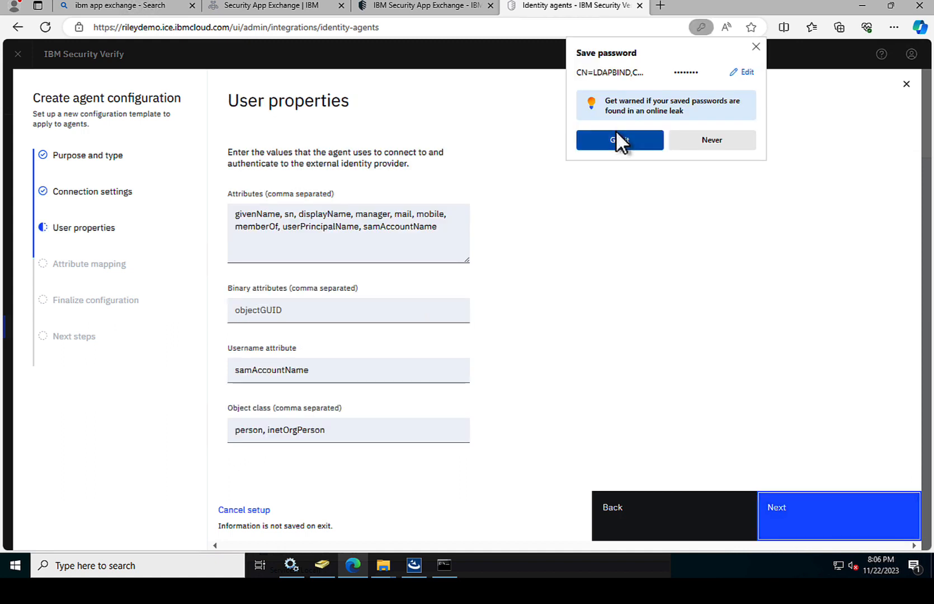
{"action": "left_click", "coordinate": [617, 139]}
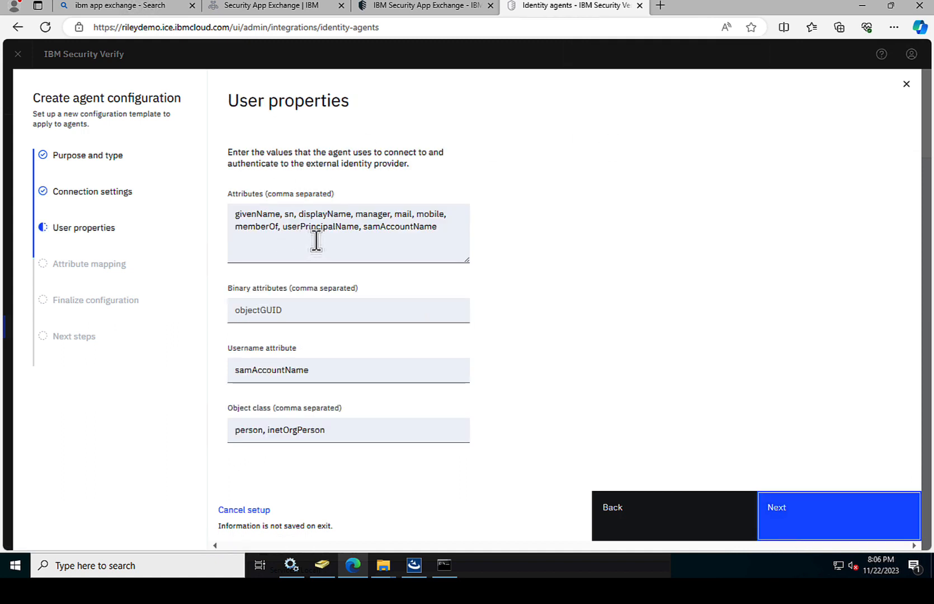
{"action": "left_click_drag", "start_coordinate": [262, 220], "coordinate": [476, 233]}
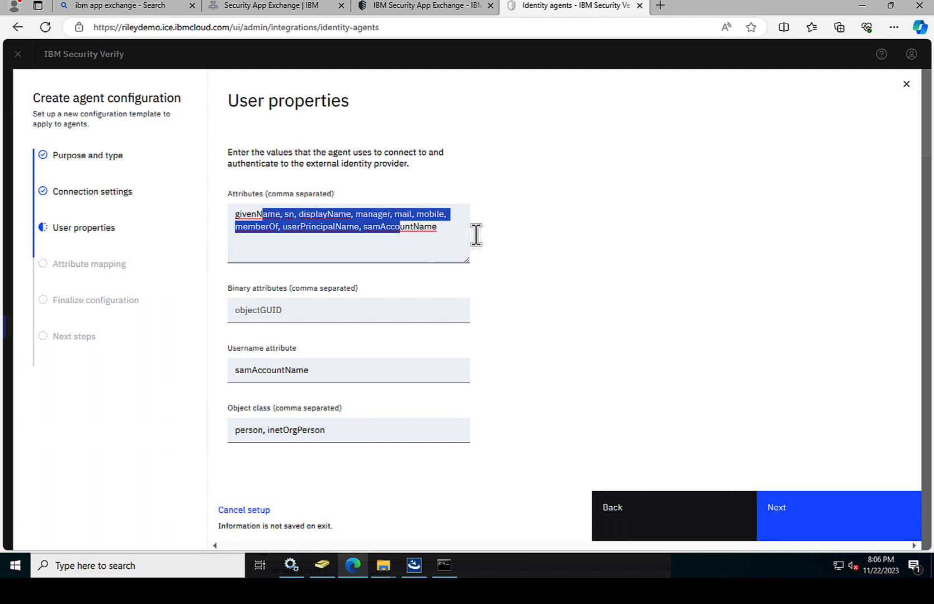
{"action": "left_click", "coordinate": [492, 224]}
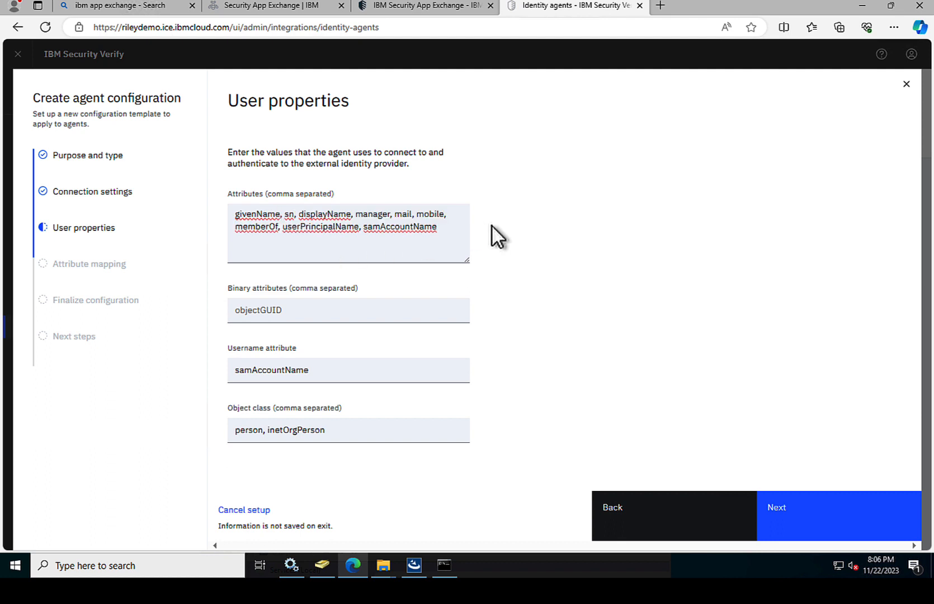
{"action": "left_click", "coordinate": [790, 515]}
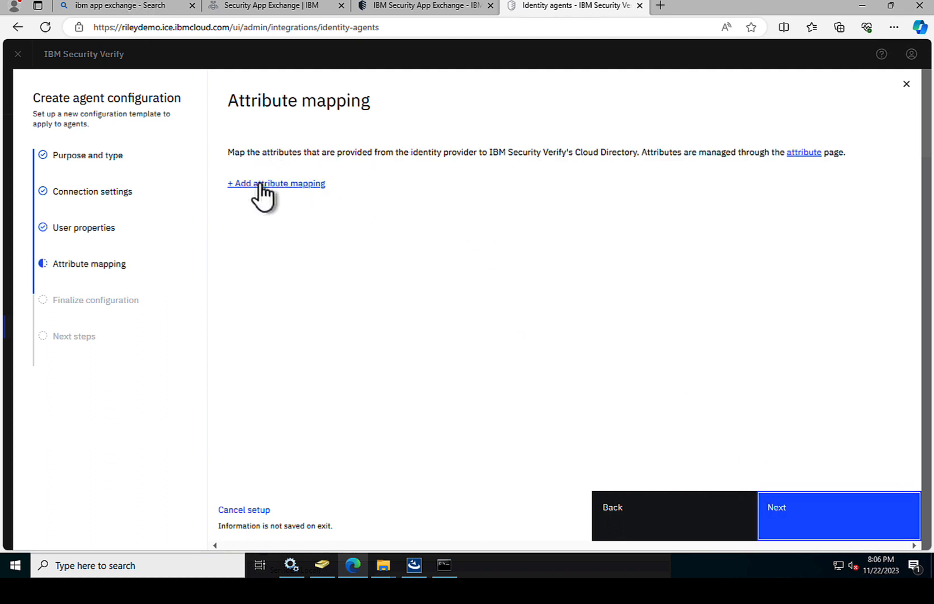
Step: Add an attribute mapping from displayName to display_name
{"action": "left_click", "coordinate": [259, 184]}
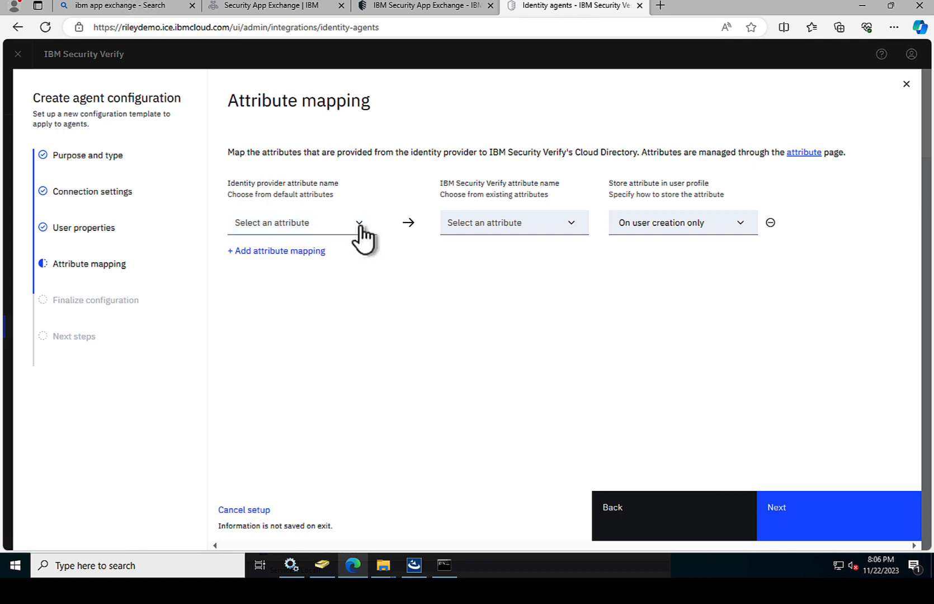
{"action": "left_click", "coordinate": [363, 227]}
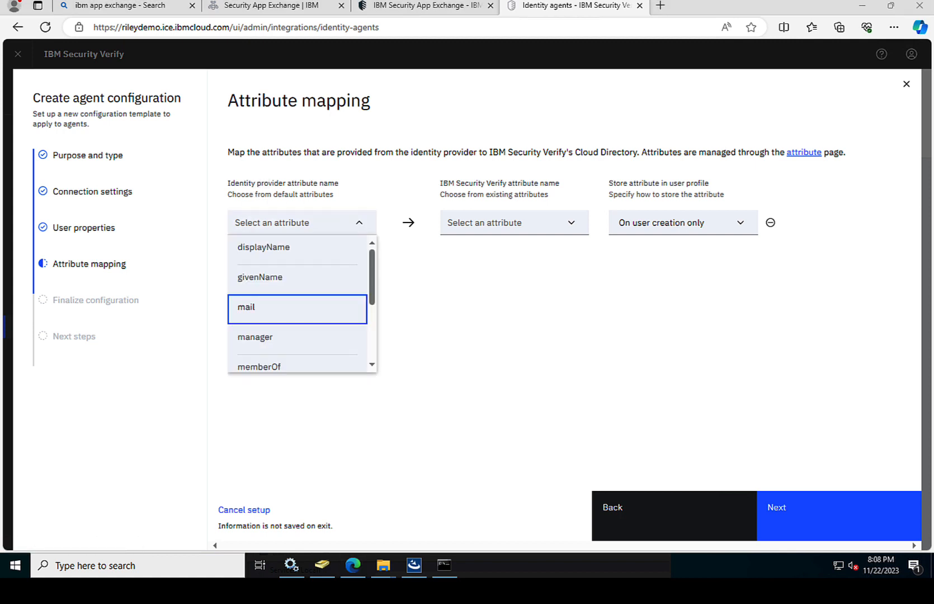
{"action": "left_click", "coordinate": [375, 192]}
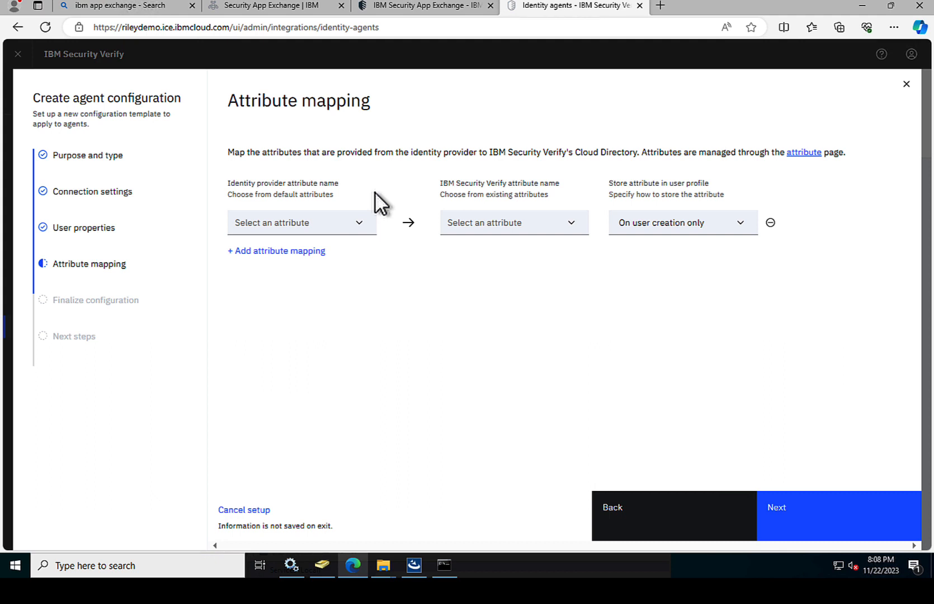
{"action": "left_click", "coordinate": [361, 226]}
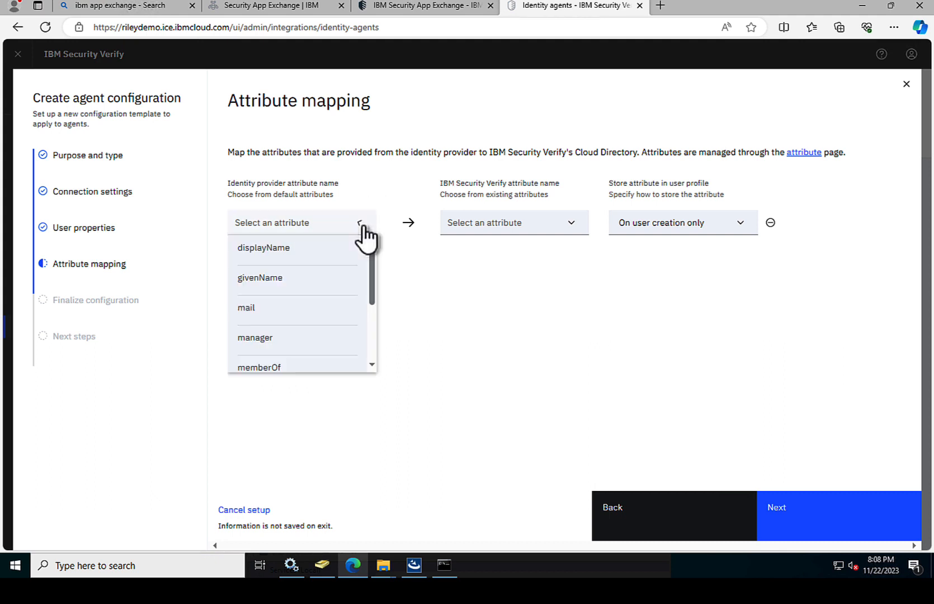
{"action": "left_click", "coordinate": [327, 247]}
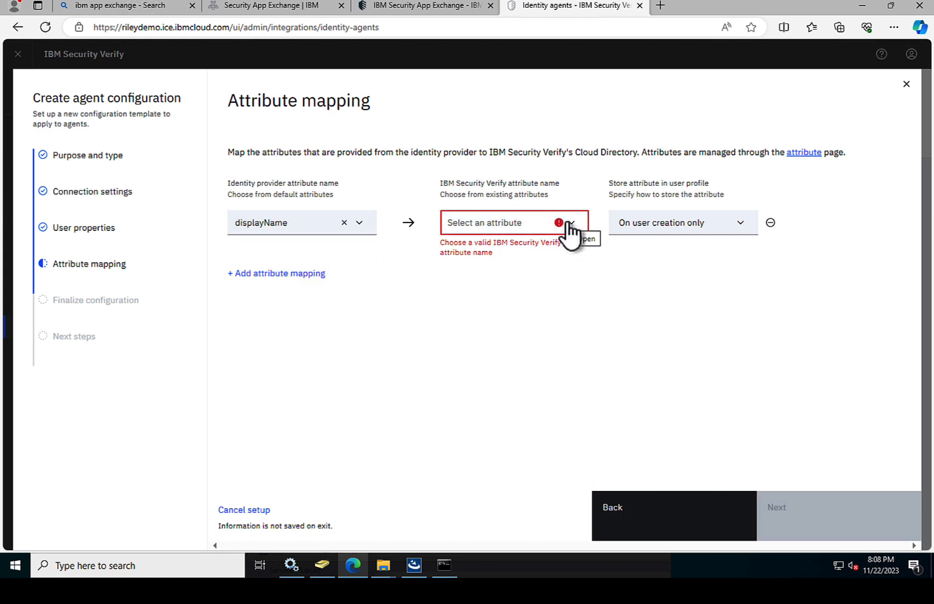
{"action": "left_click", "coordinate": [568, 232]}
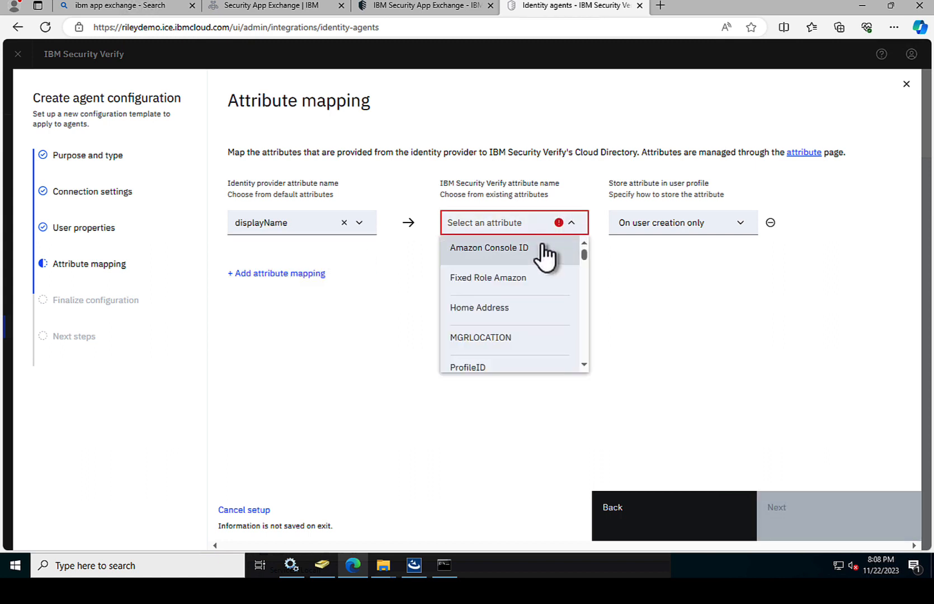
{"action": "left_click", "coordinate": [502, 212]}
{"action": "type", "text": "di"}
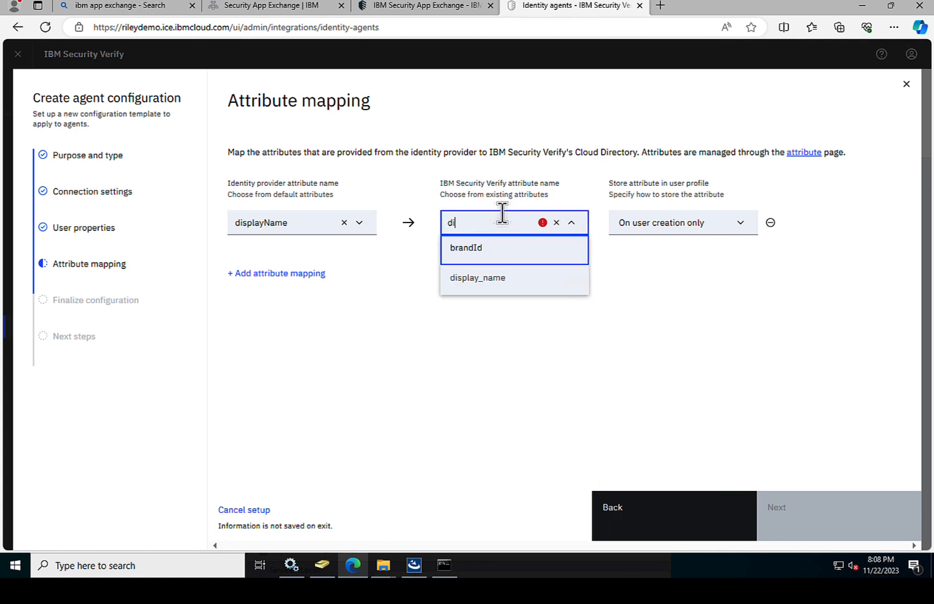
{"action": "left_click", "coordinate": [480, 277]}
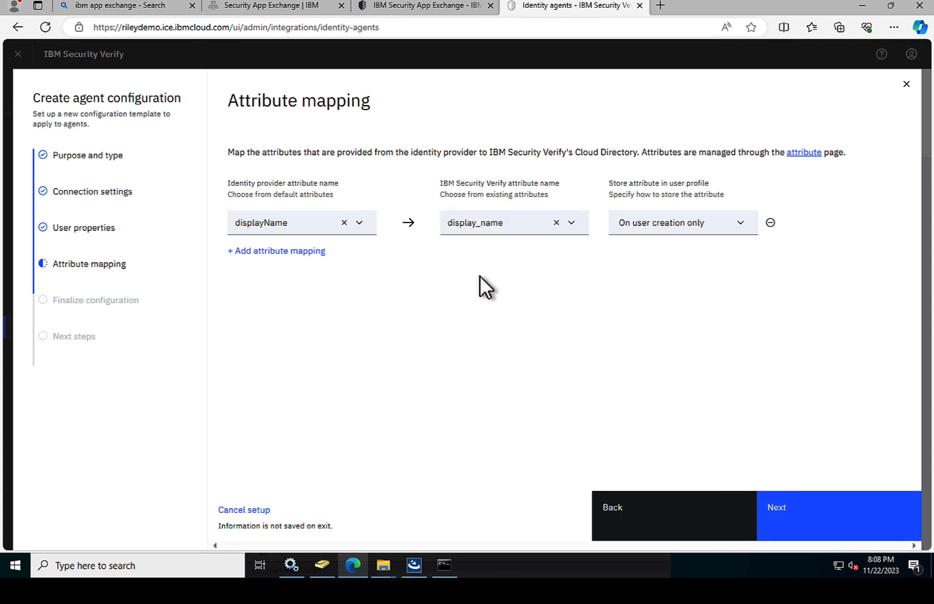
Step: Add a second mapping from mail to email
{"action": "left_click", "coordinate": [303, 252]}
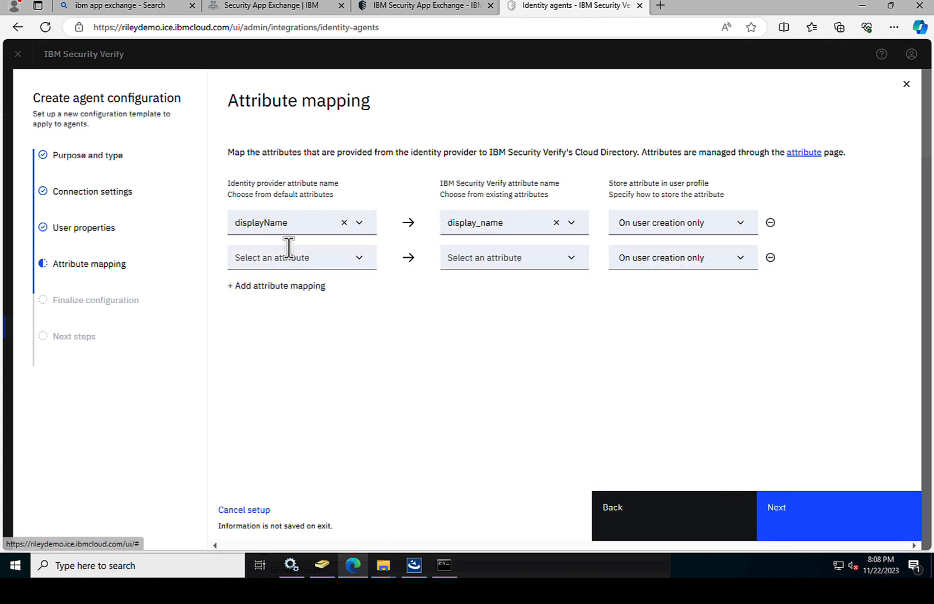
{"action": "left_click", "coordinate": [359, 259]}
{"action": "left_click", "coordinate": [291, 312]}
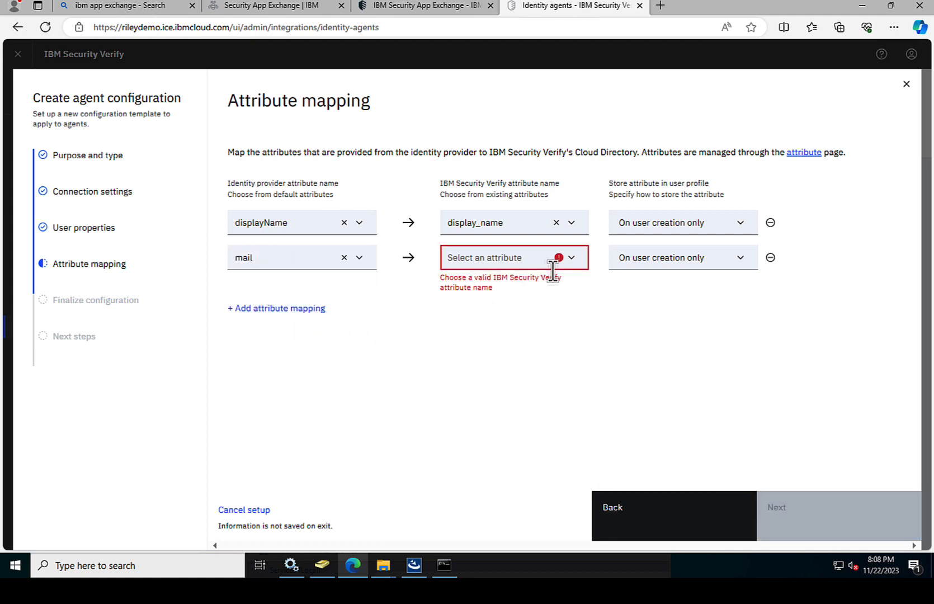
{"action": "left_click", "coordinate": [571, 263]}
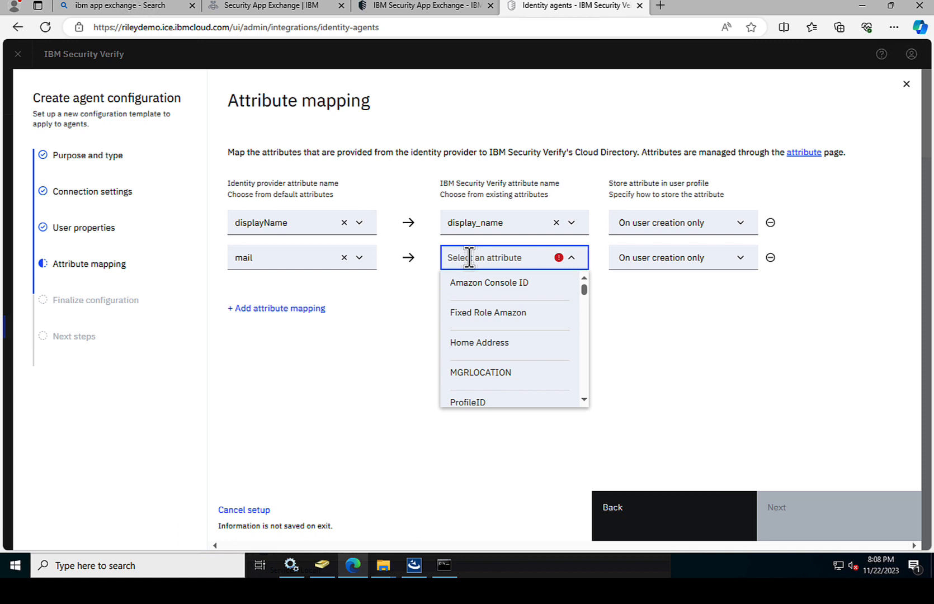
{"action": "type", "text": "ma"}
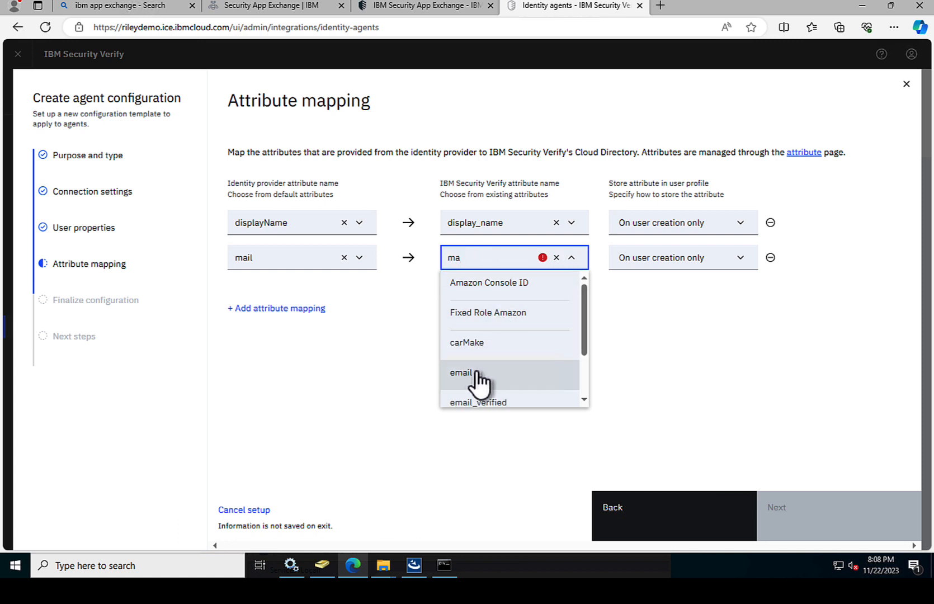
{"action": "left_click", "coordinate": [462, 372]}
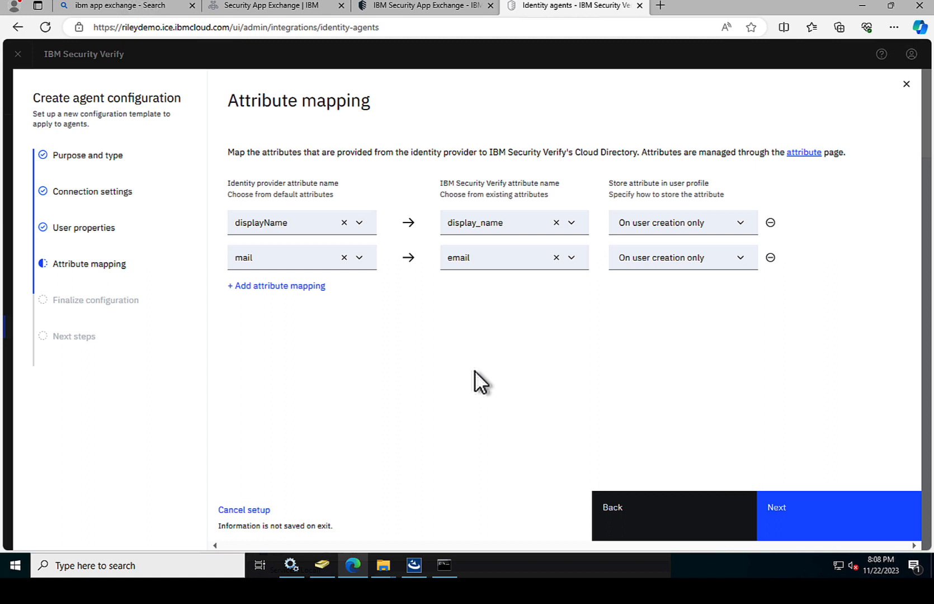
Step: Add a third attribute mapping from mobile to mobile_number
{"action": "left_click", "coordinate": [270, 286]}
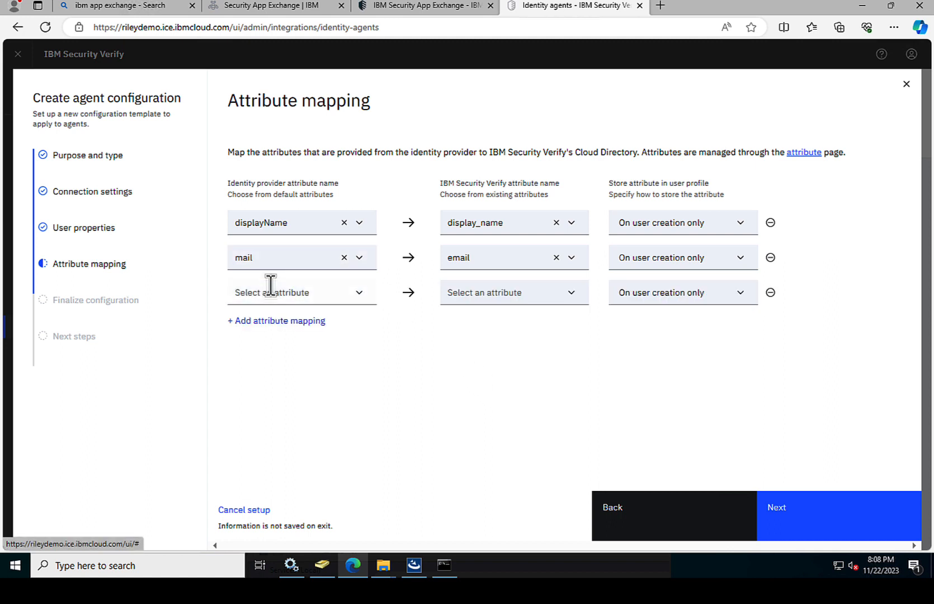
{"action": "left_click", "coordinate": [356, 297]}
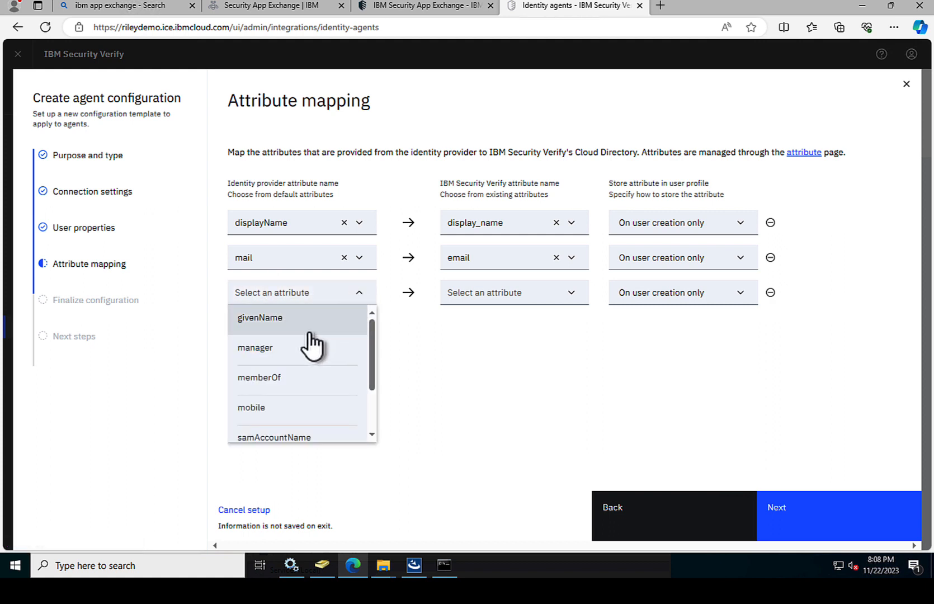
{"action": "left_click", "coordinate": [300, 291]}
{"action": "type", "text": "mob"}
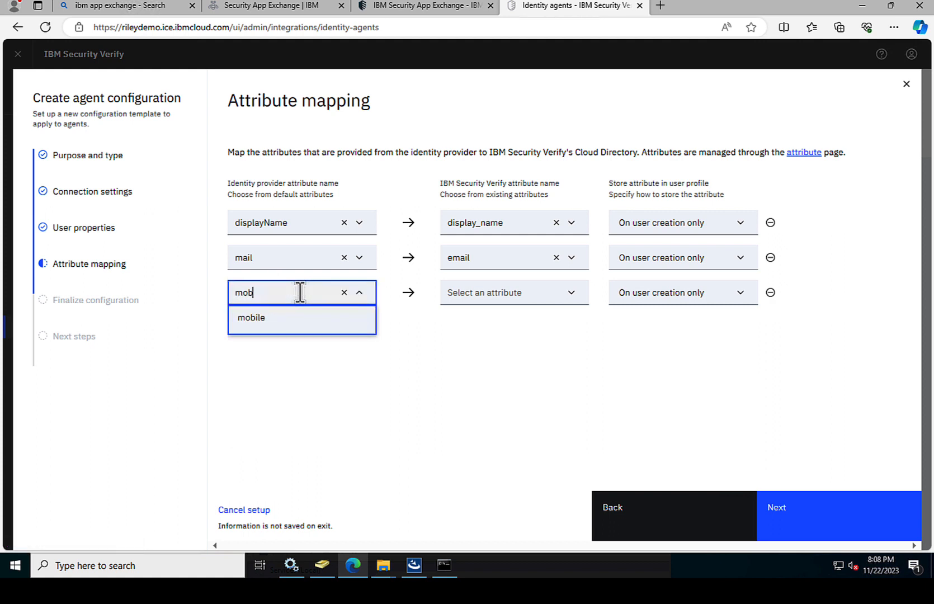
{"action": "left_click", "coordinate": [271, 318]}
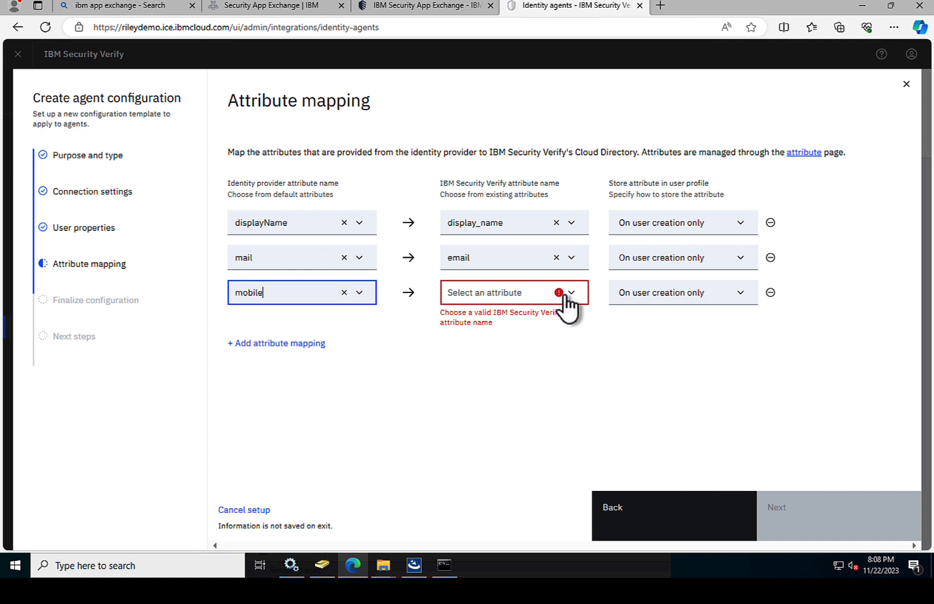
{"action": "left_click", "coordinate": [515, 289]}
{"action": "type", "text": "m"}
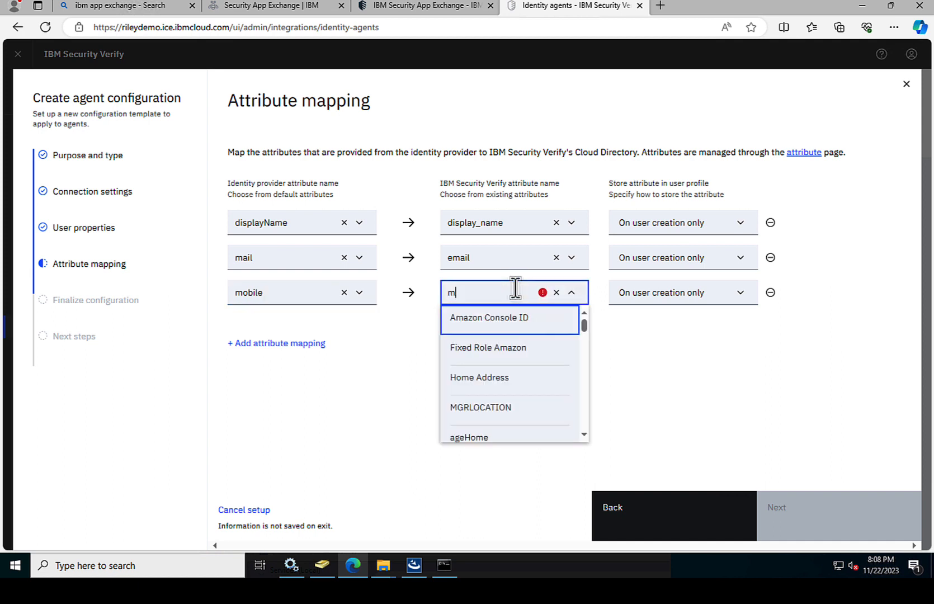
{"action": "type", "text": "ob"}
{"action": "left_click", "coordinate": [494, 321]}
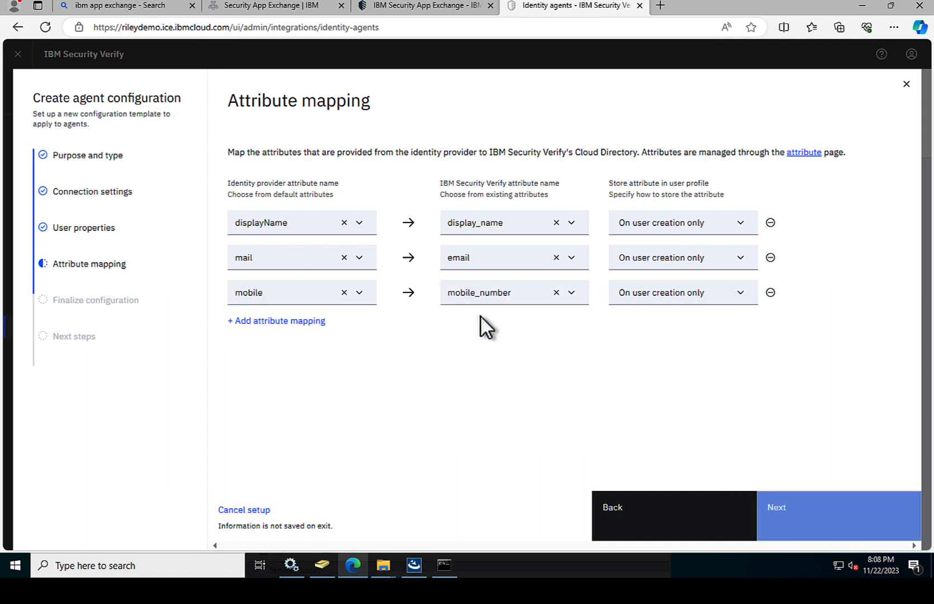
Step: Add a fourth mapping from givenName to given_name
{"action": "left_click", "coordinate": [285, 323]}
{"action": "left_click", "coordinate": [309, 327]}
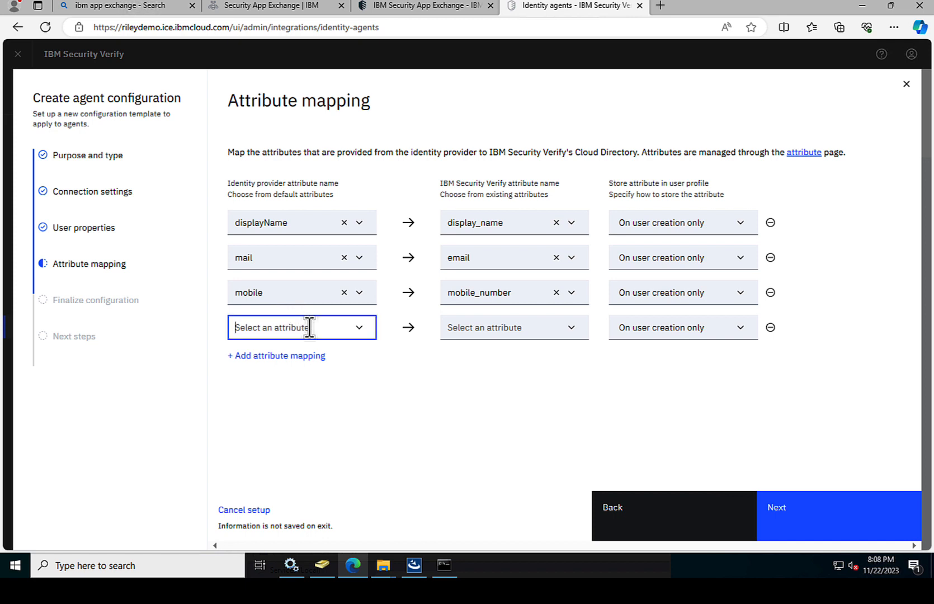
{"action": "type", "text": "giv"}
{"action": "left_click", "coordinate": [269, 355]}
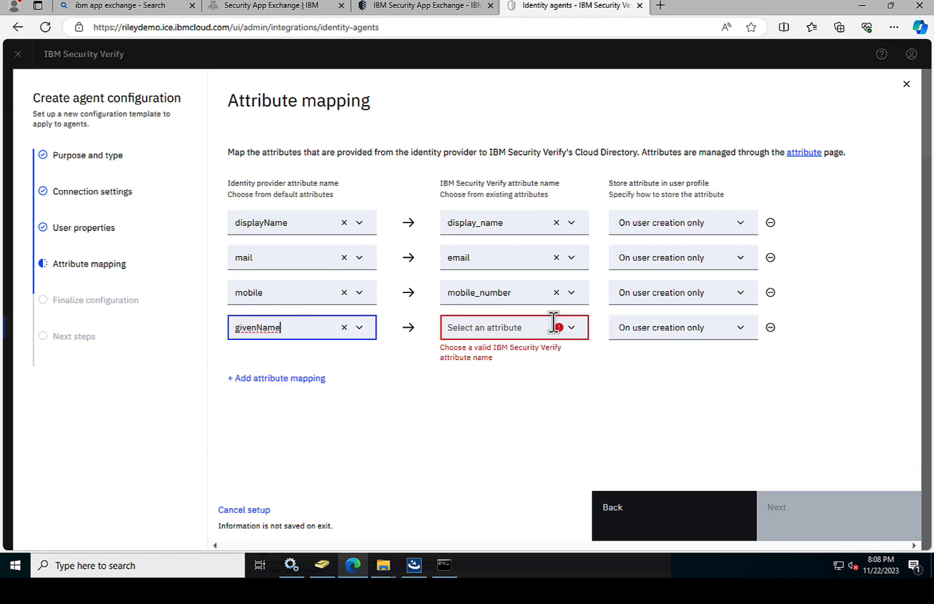
{"action": "left_click", "coordinate": [567, 331]}
{"action": "left_click", "coordinate": [569, 334]}
{"action": "left_click", "coordinate": [516, 327]}
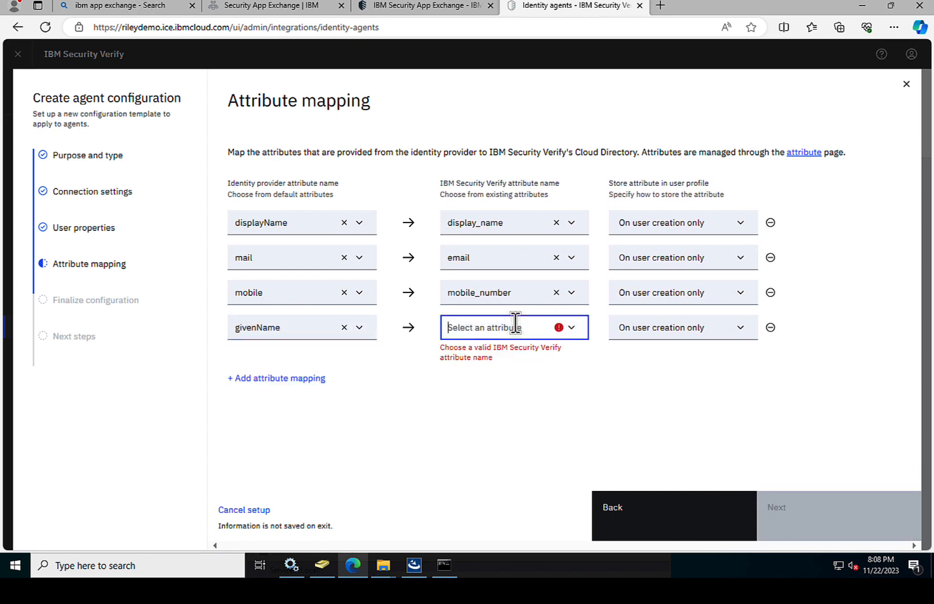
{"action": "type", "text": "gi"}
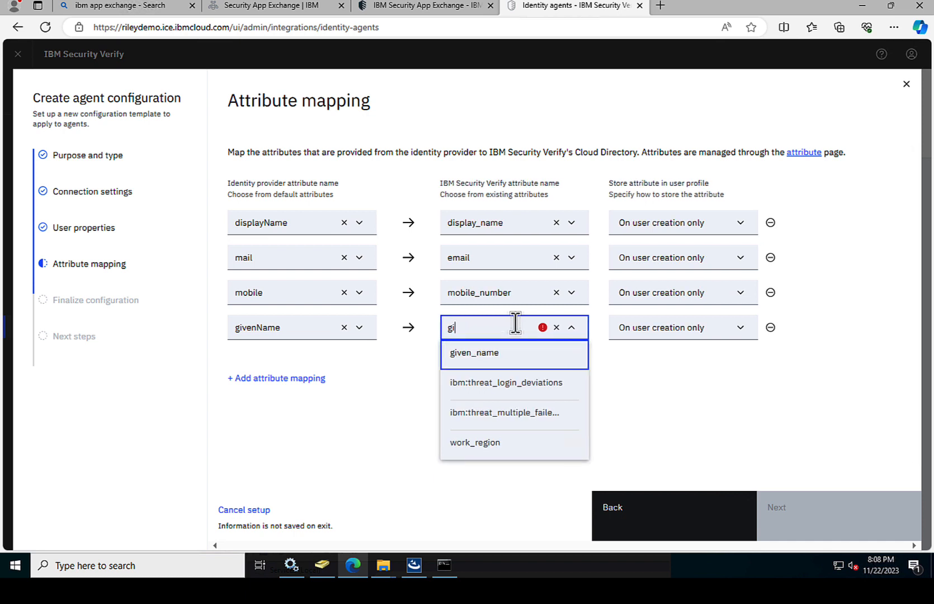
{"action": "left_click", "coordinate": [486, 354]}
Step: Add a fifth mapping from sn to family_name
{"action": "left_click", "coordinate": [290, 377]}
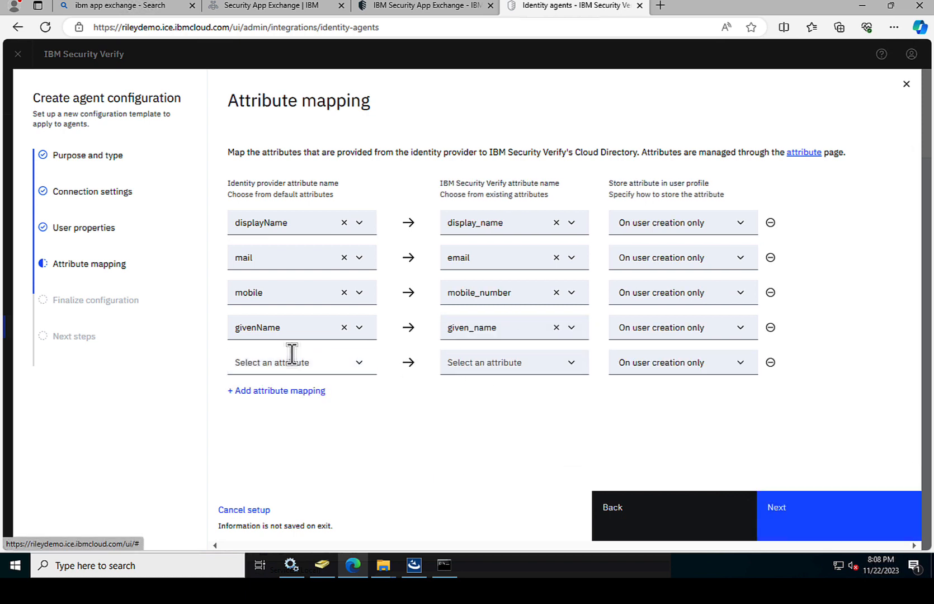
{"action": "left_click", "coordinate": [281, 361]}
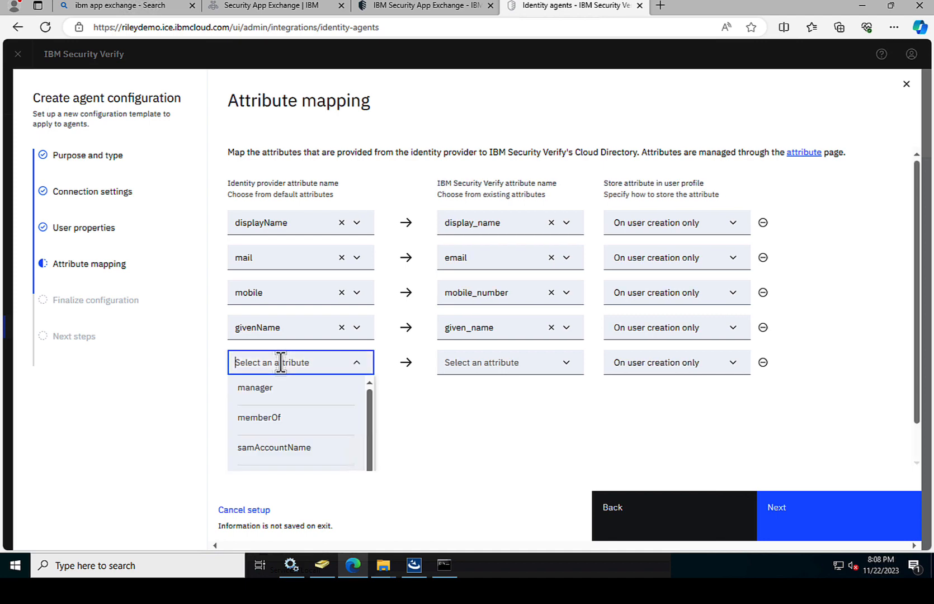
{"action": "type", "text": "sn"}
{"action": "left_click", "coordinate": [286, 388]}
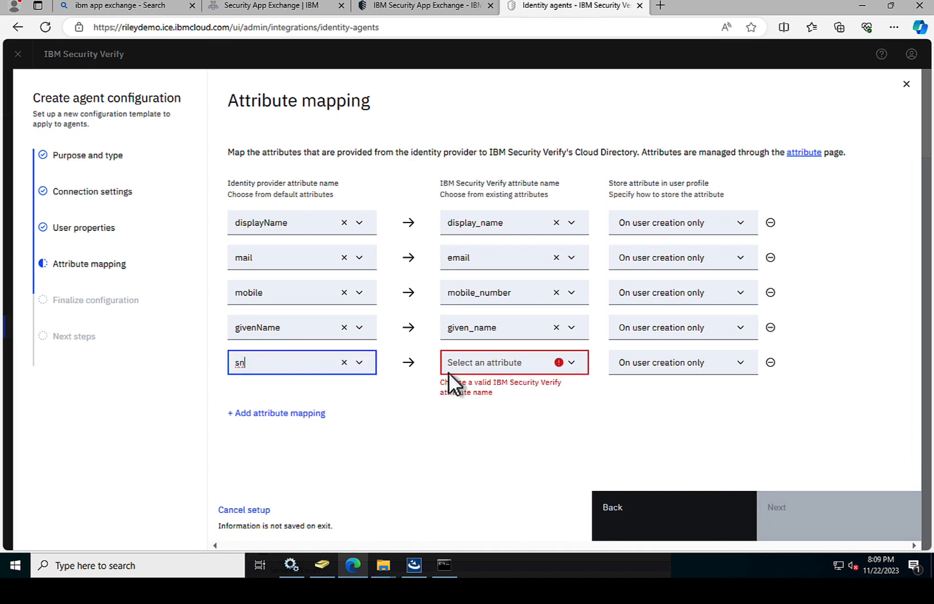
{"action": "left_click", "coordinate": [476, 362]}
{"action": "type", "text": "fam"}
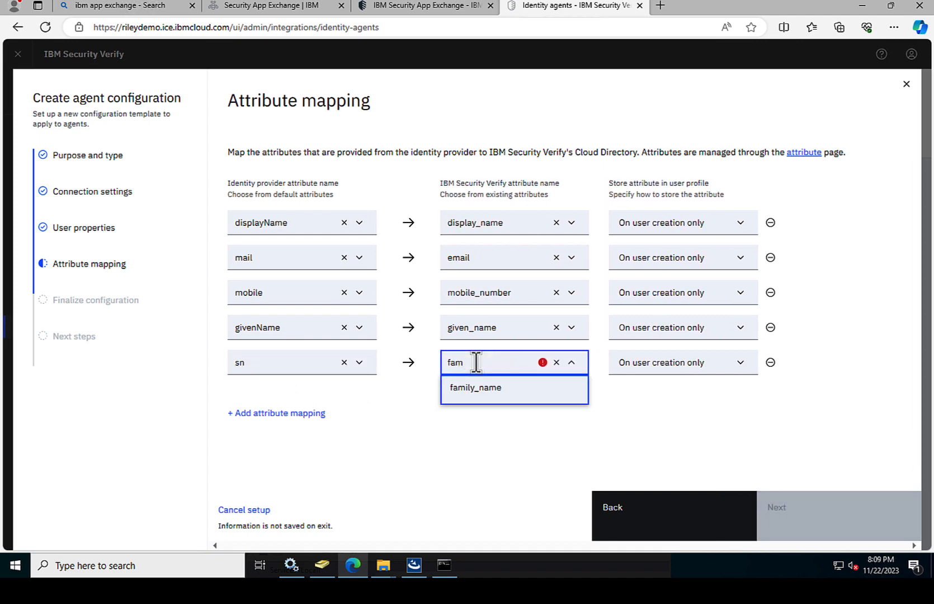
{"action": "left_click", "coordinate": [476, 388]}
Step: Map samAccountName to username and advance to Finalize configuration
{"action": "left_click", "coordinate": [276, 413]}
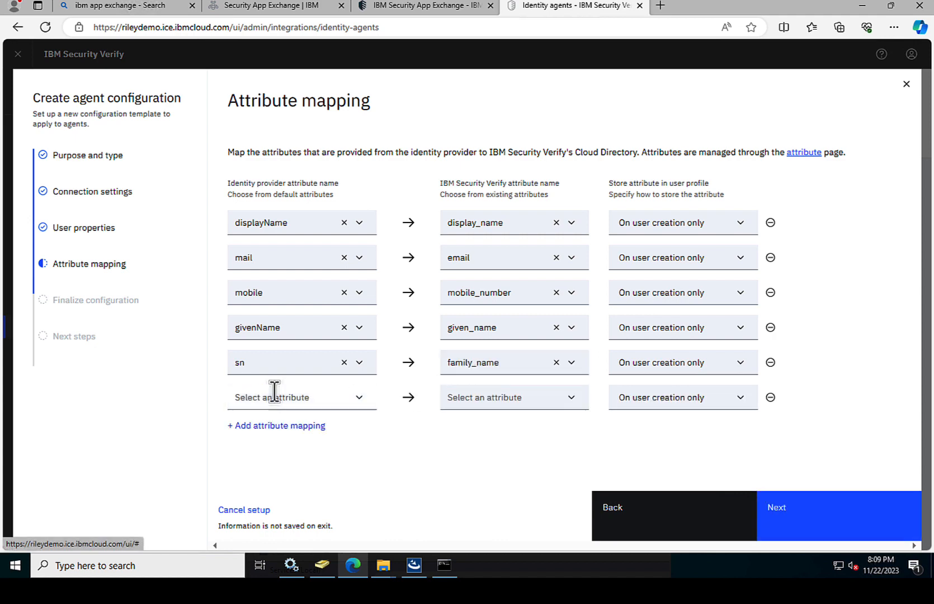
{"action": "left_click", "coordinate": [270, 396]}
{"action": "type", "text": "sam"}
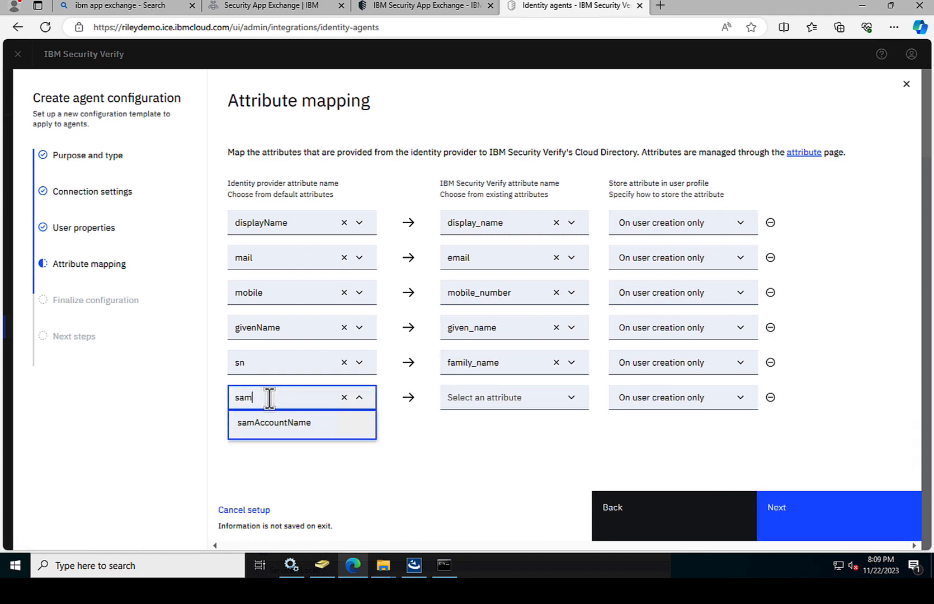
{"action": "left_click", "coordinate": [279, 424]}
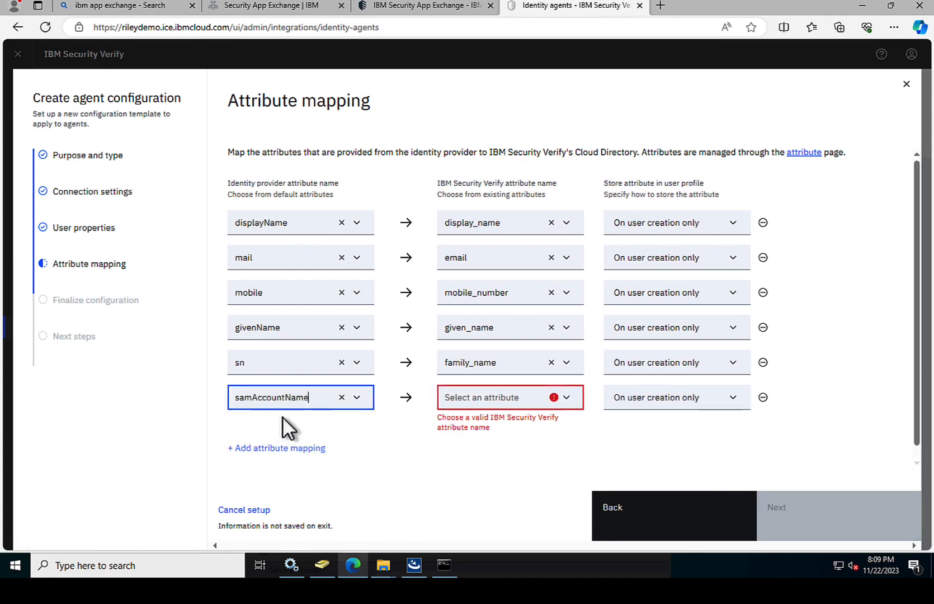
{"action": "left_click", "coordinate": [502, 396]}
{"action": "type", "text": "user"}
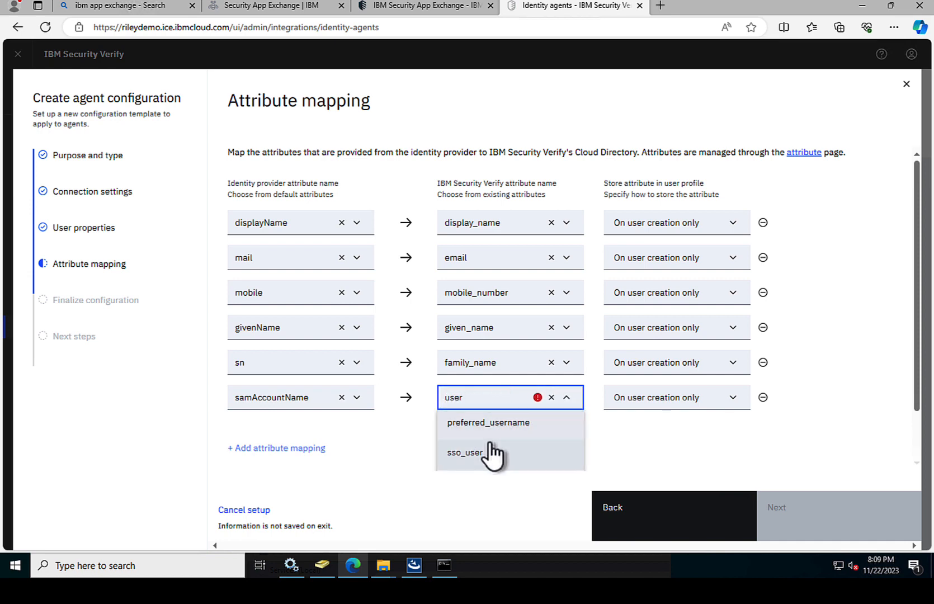
{"action": "scroll", "coordinate": [492, 425], "scroll_direction": "down", "scroll_amount": 1}
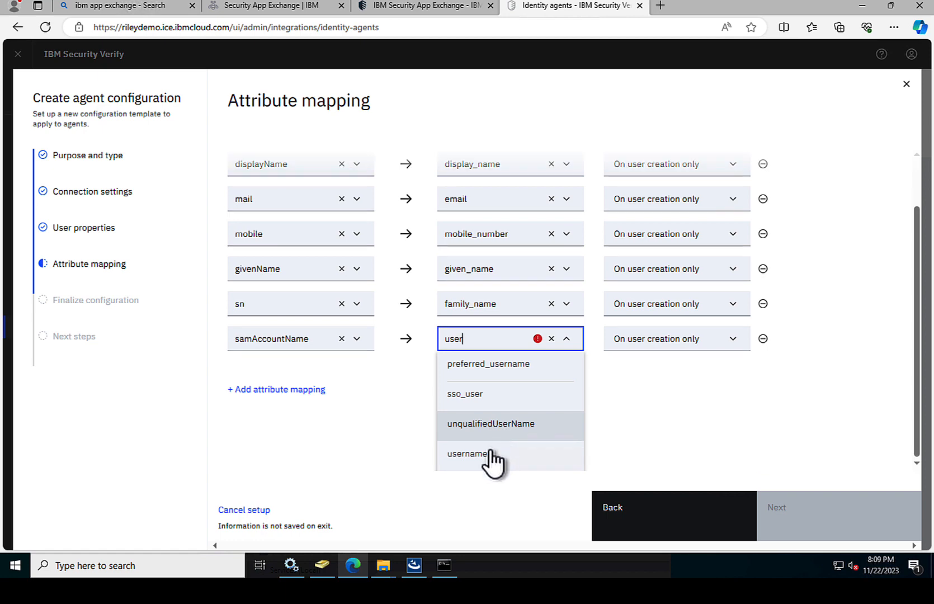
{"action": "left_click", "coordinate": [487, 454]}
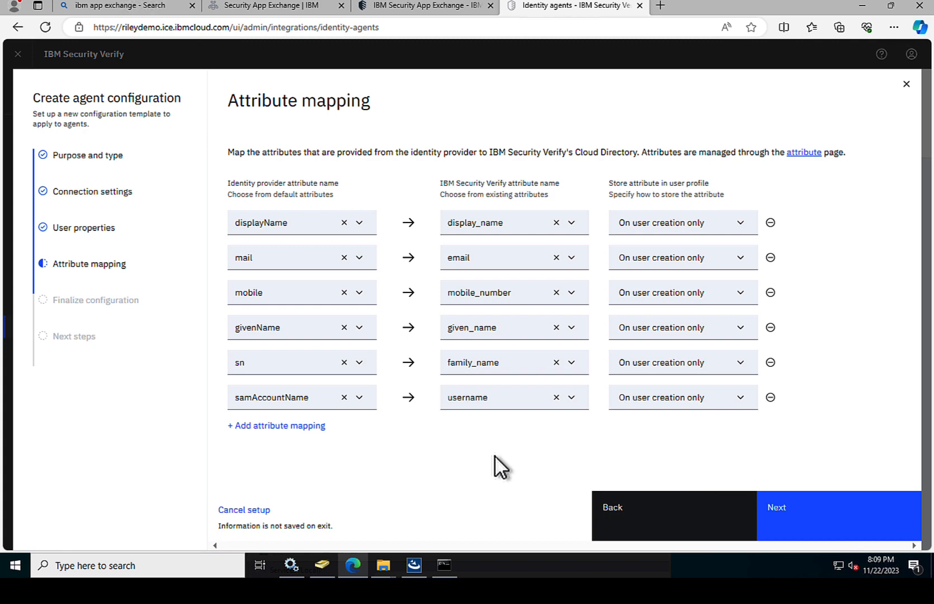
{"action": "left_click", "coordinate": [820, 515]}
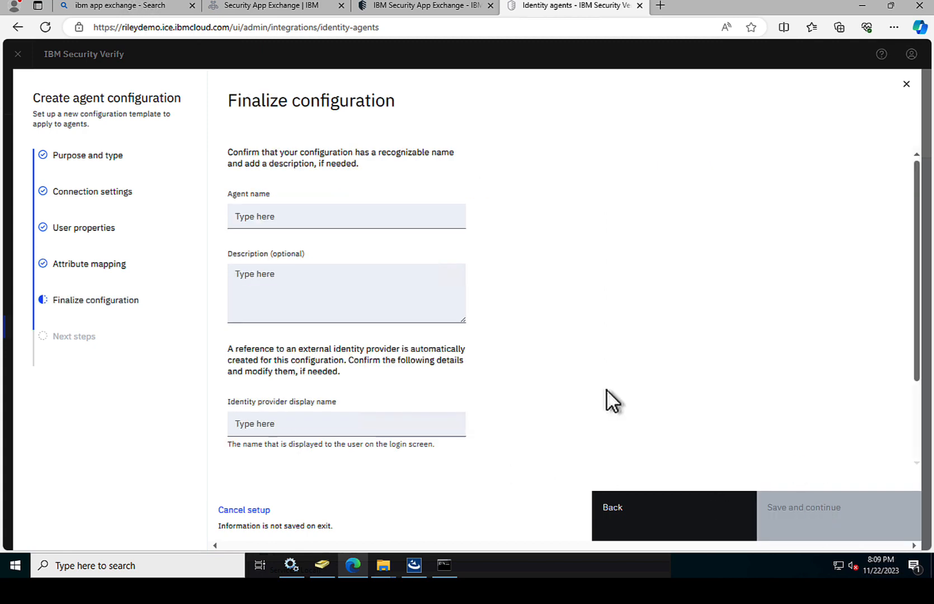
Step: Name the agent and set the identity provider display name to 'Active Directory #2 Login'
{"action": "left_click", "coordinate": [291, 213]}
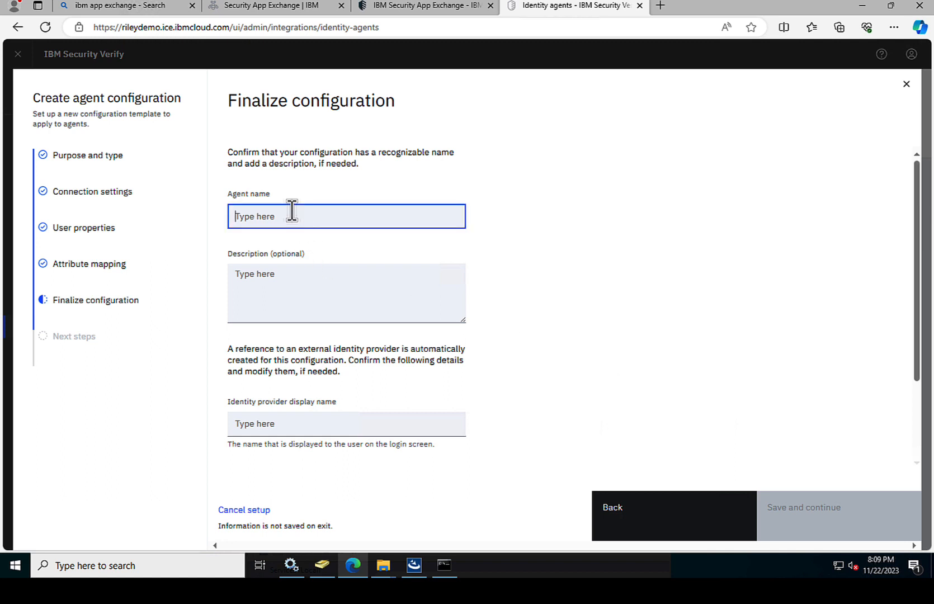
{"action": "type", "text": "AD"}
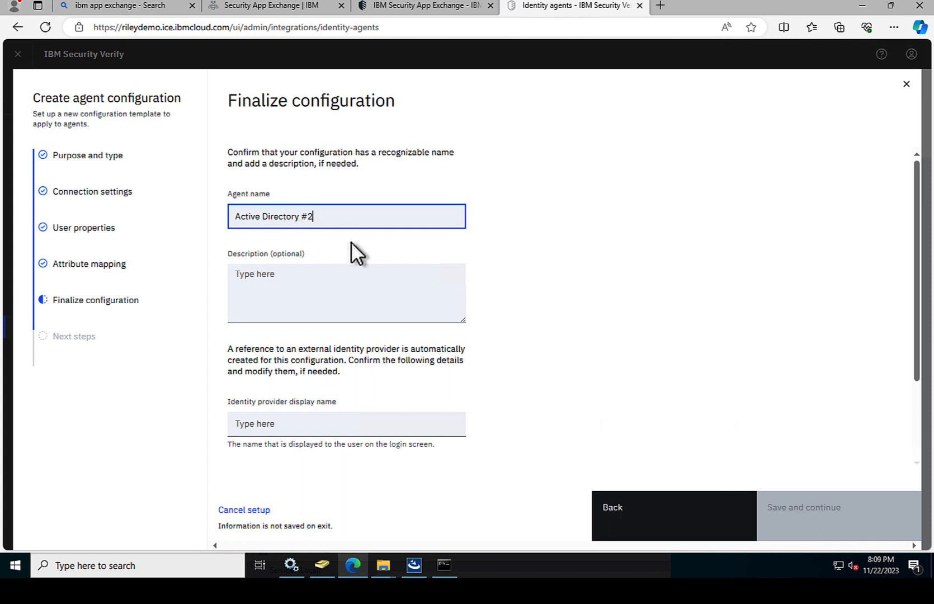
{"action": "scroll", "coordinate": [351, 247], "scroll_direction": "down", "scroll_amount": 1}
{"action": "scroll", "coordinate": [282, 388], "scroll_direction": "down", "scroll_amount": 1}
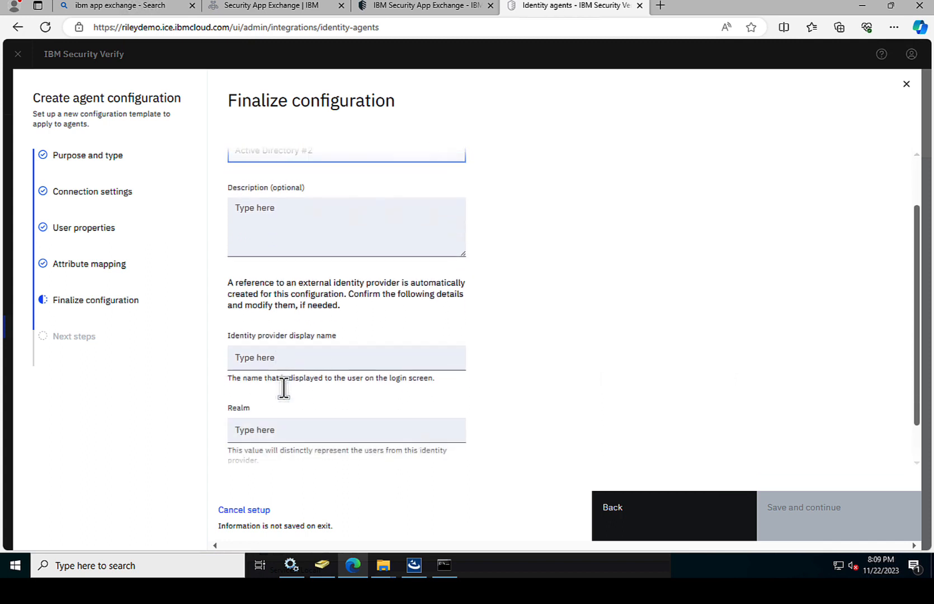
{"action": "left_click", "coordinate": [273, 356]}
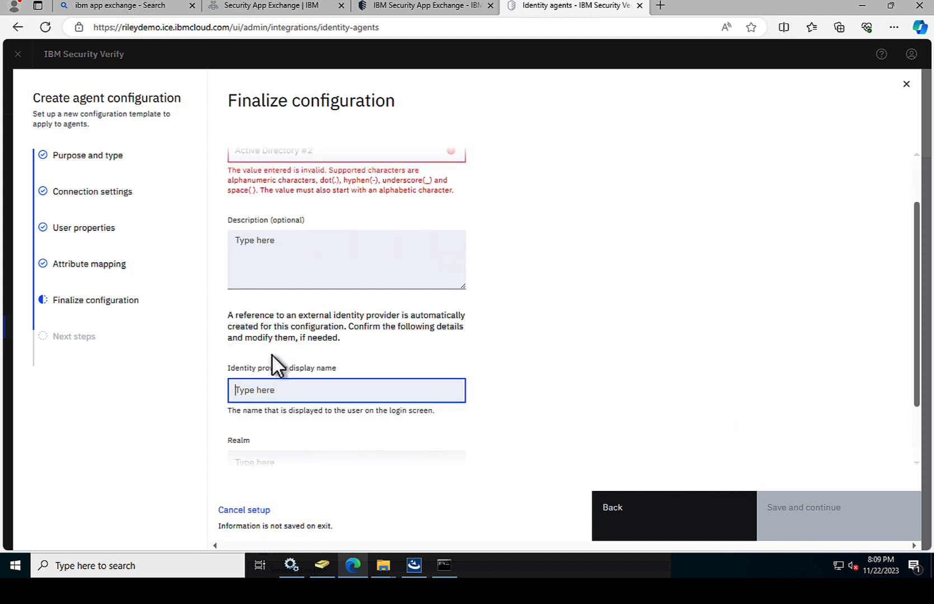
{"action": "type", "text": "Active Directory #2 Login"}
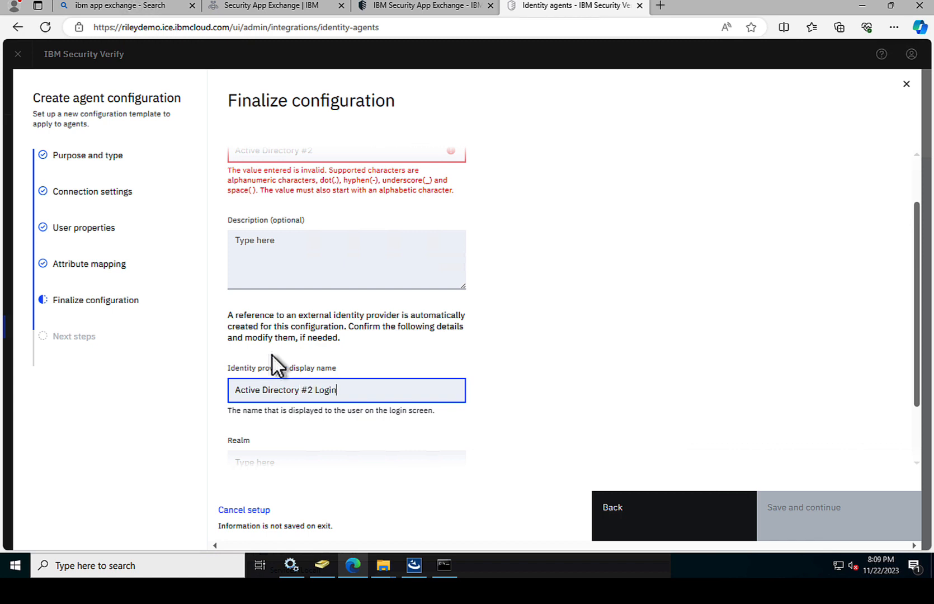
Step: Remove the invalid '#' from the agent name and display name, giving 'Active Directory 2 Login'
{"action": "scroll", "coordinate": [448, 341], "scroll_direction": "up", "scroll_amount": 1}
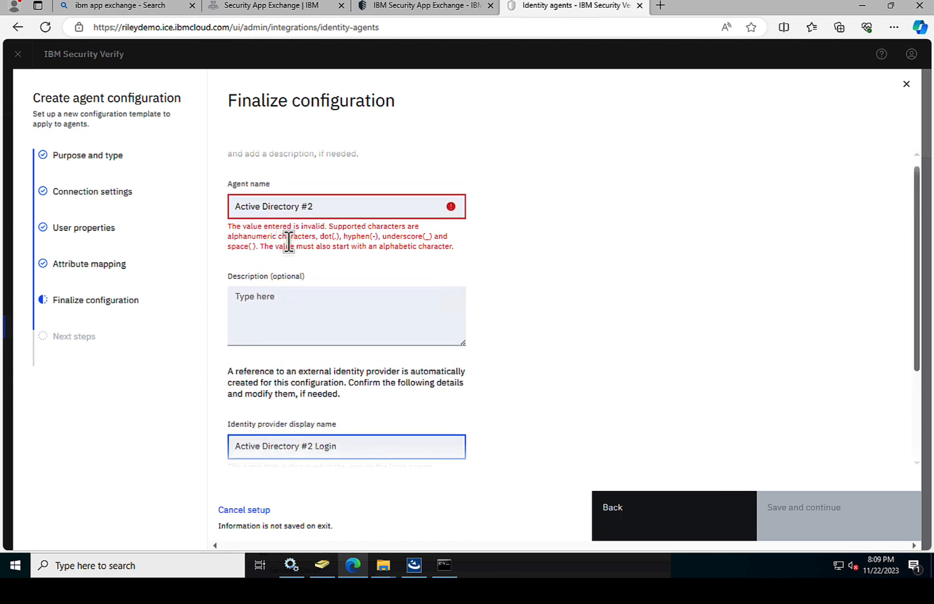
{"action": "left_click", "coordinate": [308, 206]}
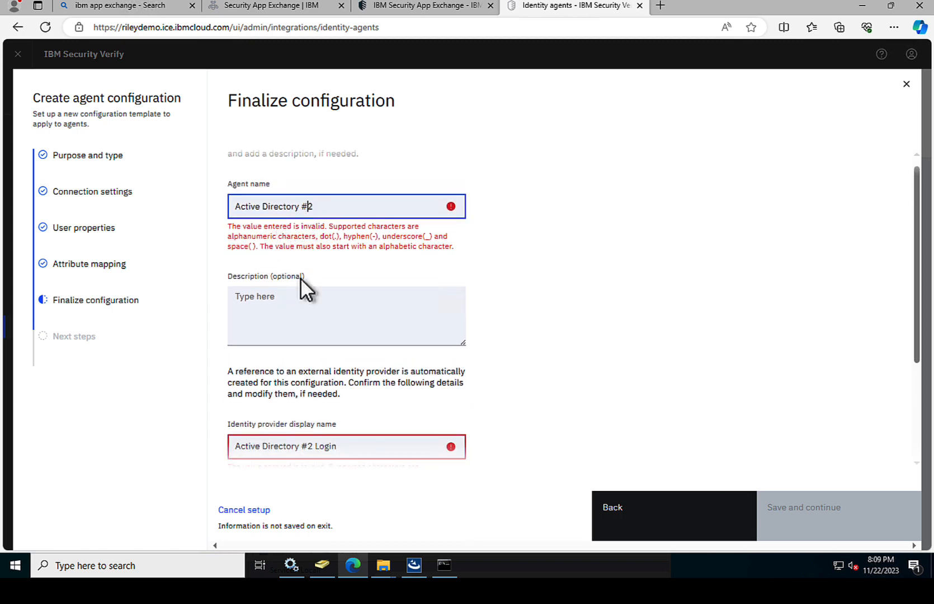
{"action": "key", "text": "BackSpace"}
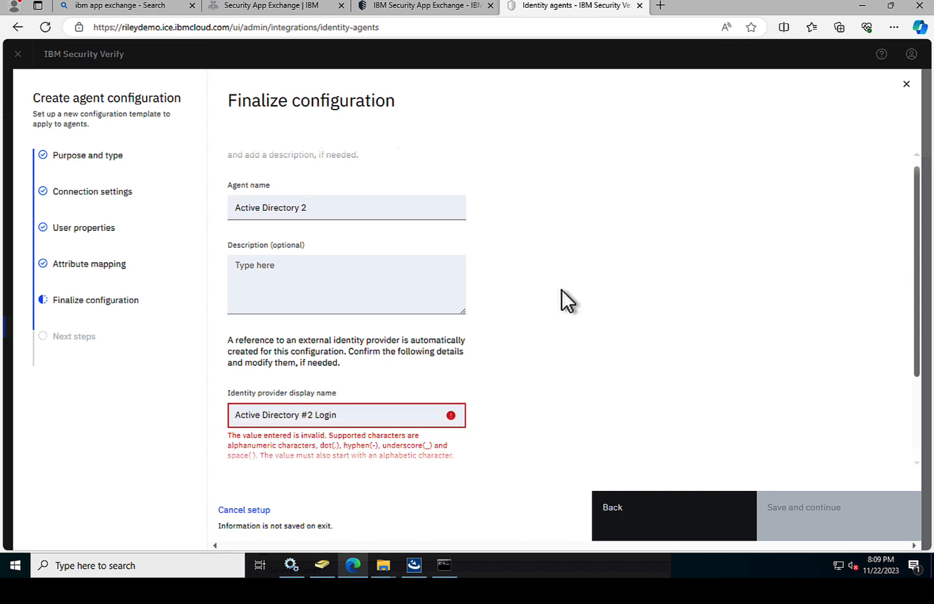
{"action": "left_click", "coordinate": [302, 414]}
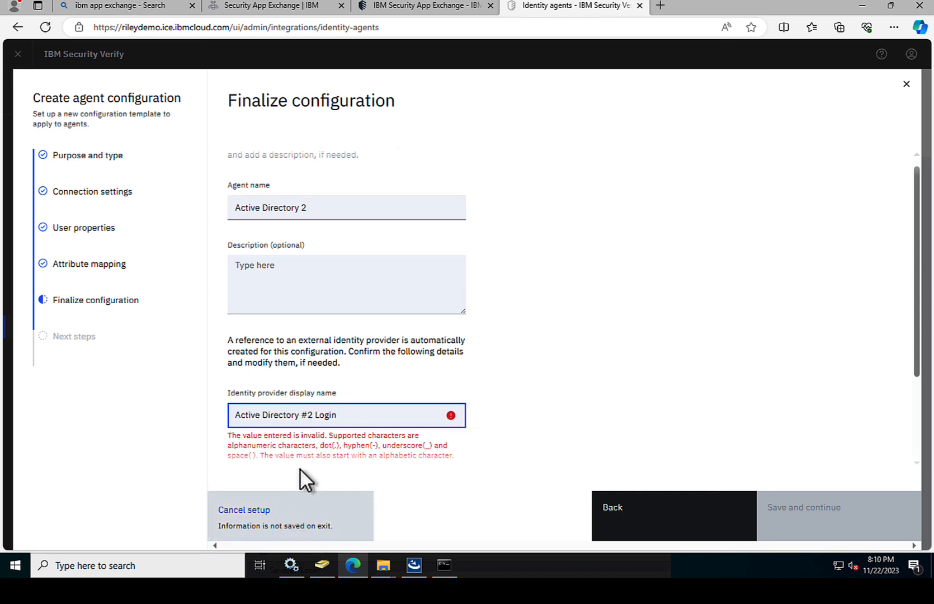
{"action": "left_click", "coordinate": [309, 420]}
{"action": "key", "text": "BackSpace"}
{"action": "left_click", "coordinate": [574, 414]}
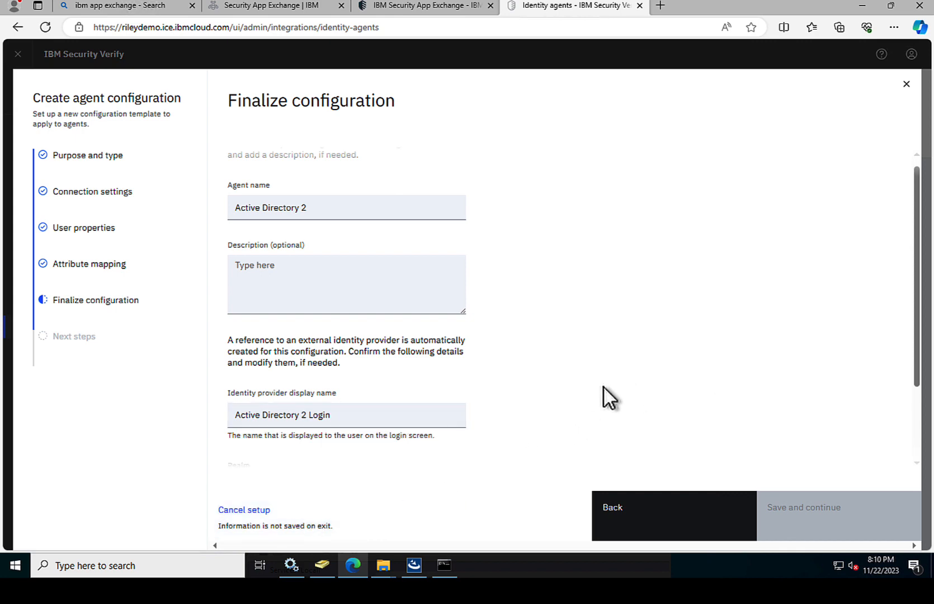
Step: Set the agent's realm to Verify
{"action": "scroll", "coordinate": [548, 387], "scroll_direction": "down", "scroll_amount": 2}
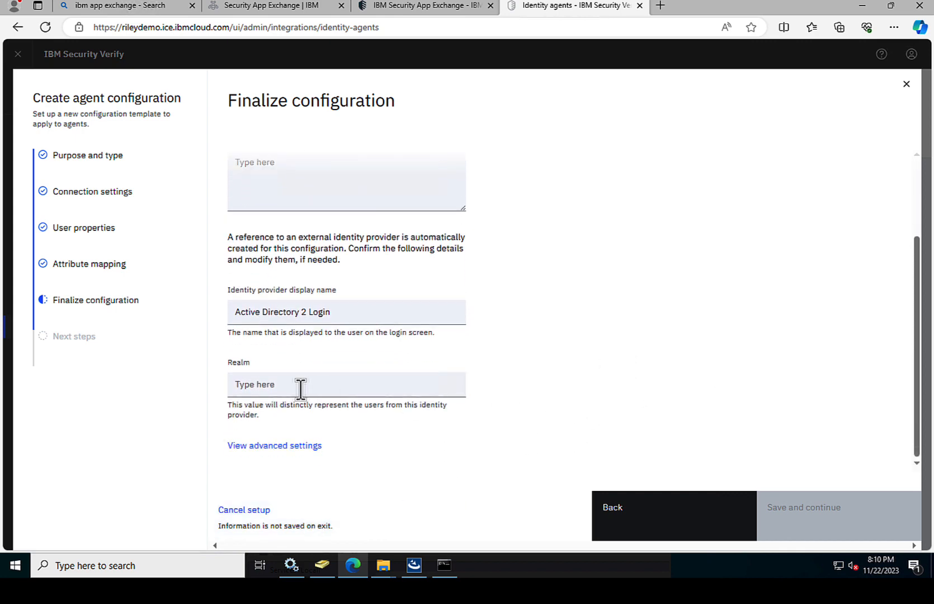
{"action": "left_click", "coordinate": [300, 388]}
{"action": "type", "text": "Ver"}
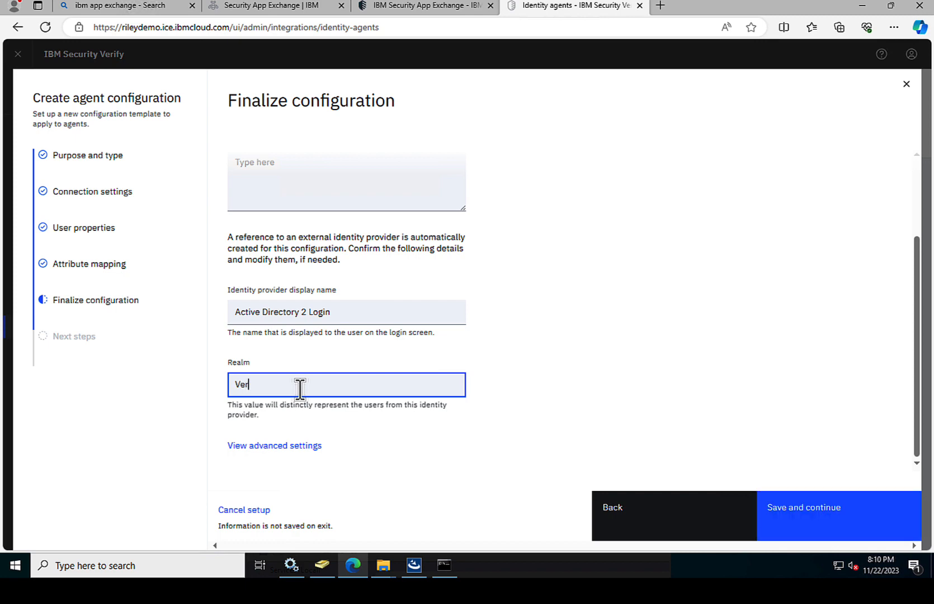
{"action": "type", "text": "ify"}
{"action": "left_click", "coordinate": [512, 358]}
Step: Save the Active Directory 2 configuration and copy its client ID into the Bridge installer
{"action": "left_click", "coordinate": [806, 516]}
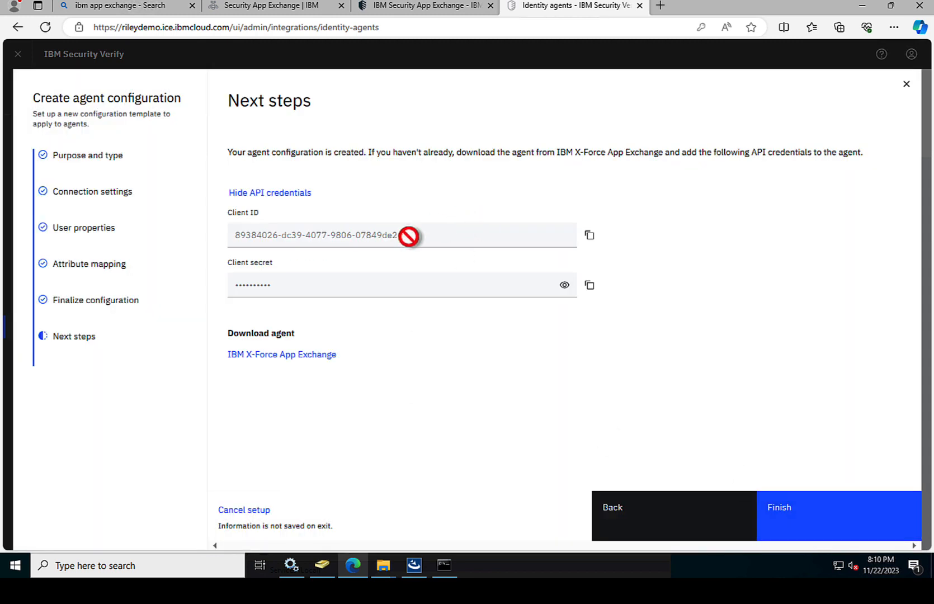
{"action": "left_click", "coordinate": [590, 236]}
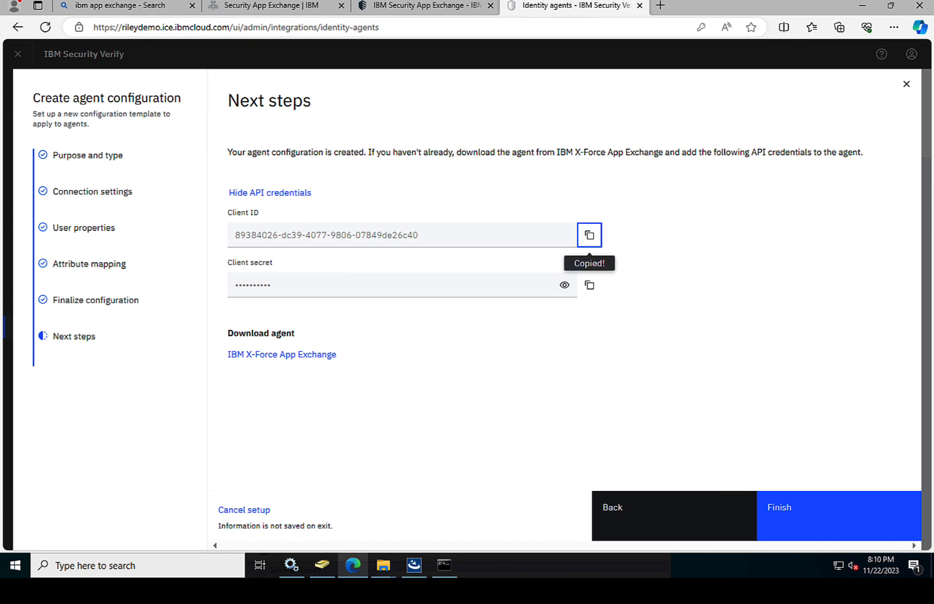
{"action": "left_click", "coordinate": [415, 567]}
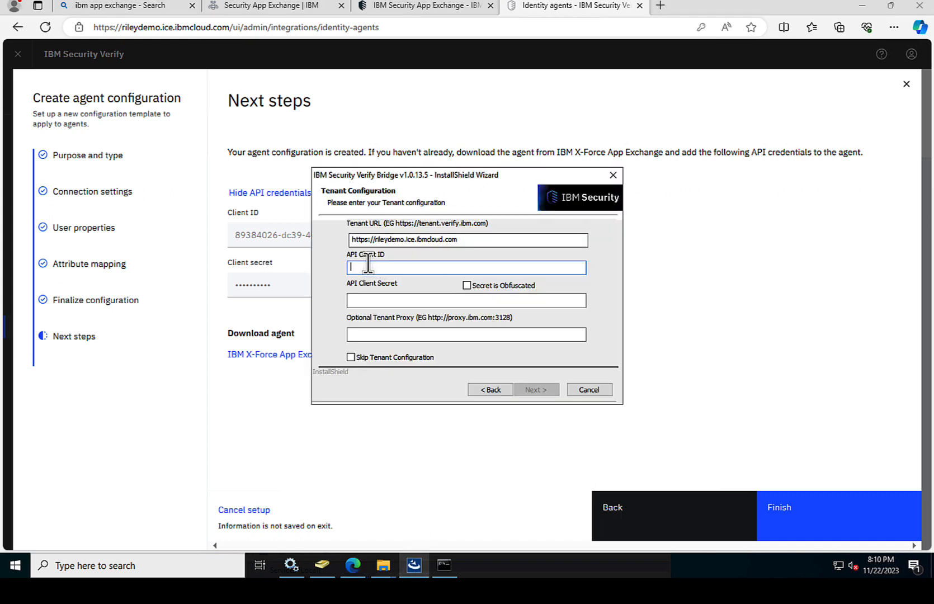
Step: Paste the agent's client ID and client secret into the Bridge installer's tenant configuration
{"action": "key", "text": "ctrl+v"}
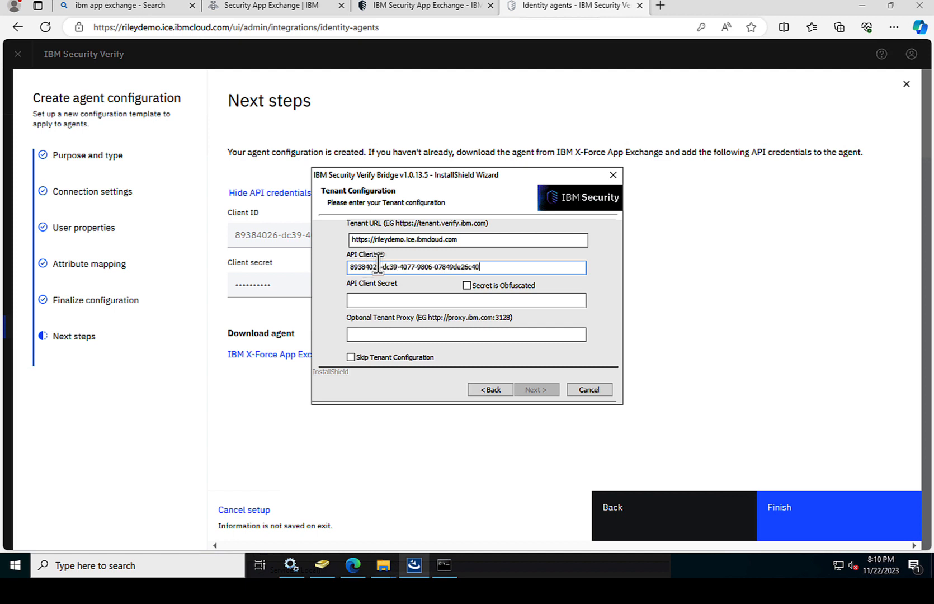
{"action": "left_click", "coordinate": [710, 265]}
{"action": "left_click", "coordinate": [589, 287]}
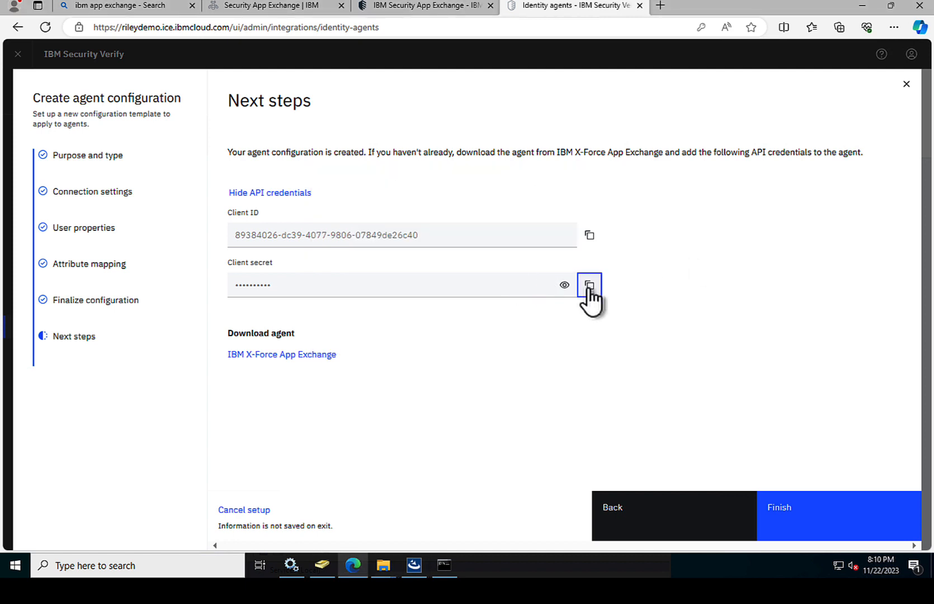
{"action": "left_click", "coordinate": [414, 567]}
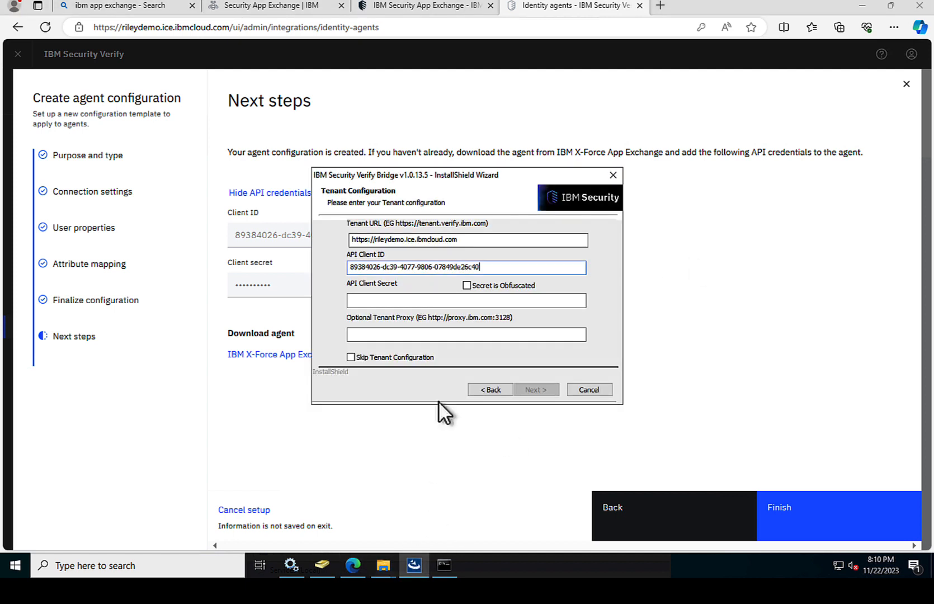
{"action": "left_click", "coordinate": [364, 299]}
{"action": "key", "text": "ctrl+v"}
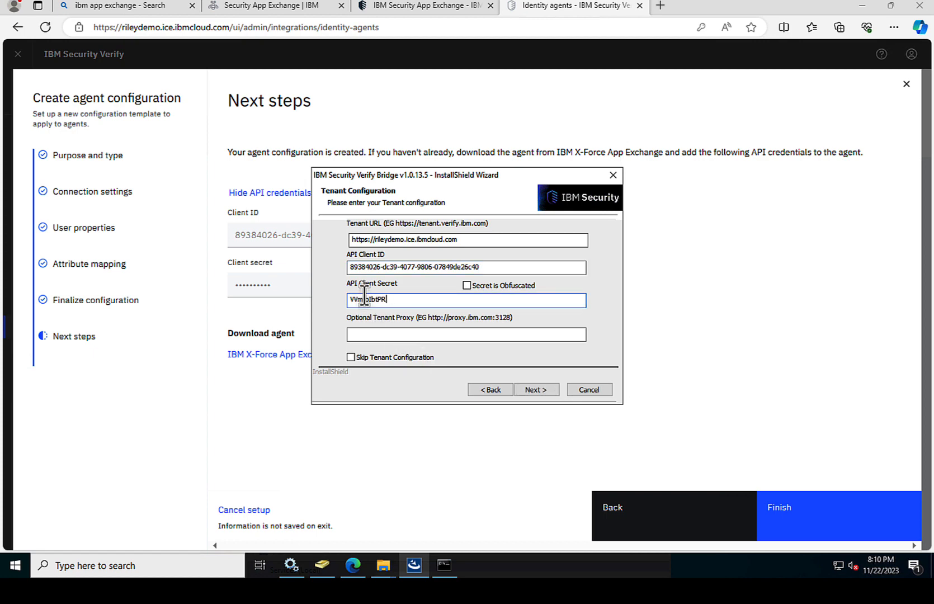
Step: Run the Bridge installation with default tracing settings and close the finished wizard
{"action": "left_click", "coordinate": [537, 390]}
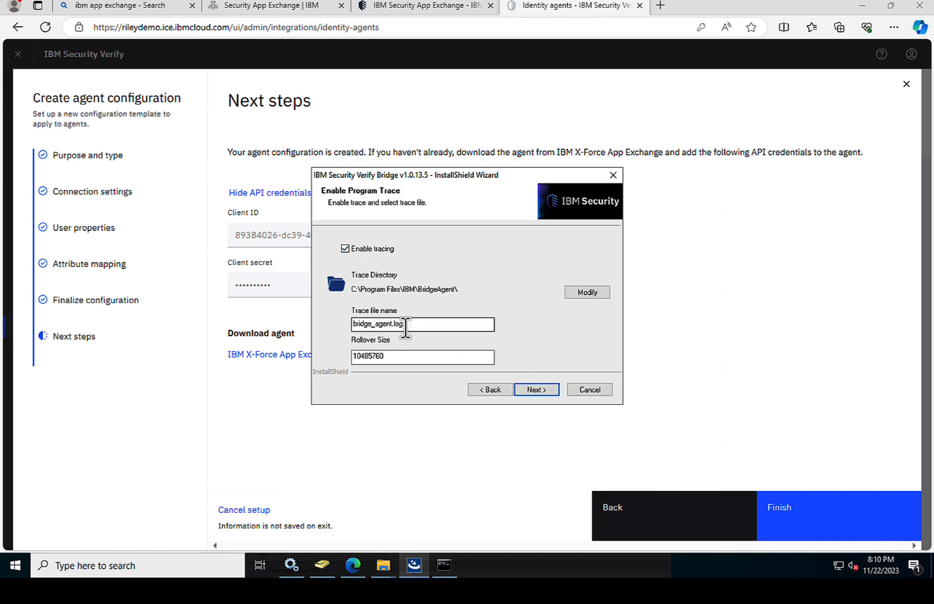
{"action": "left_click", "coordinate": [536, 390]}
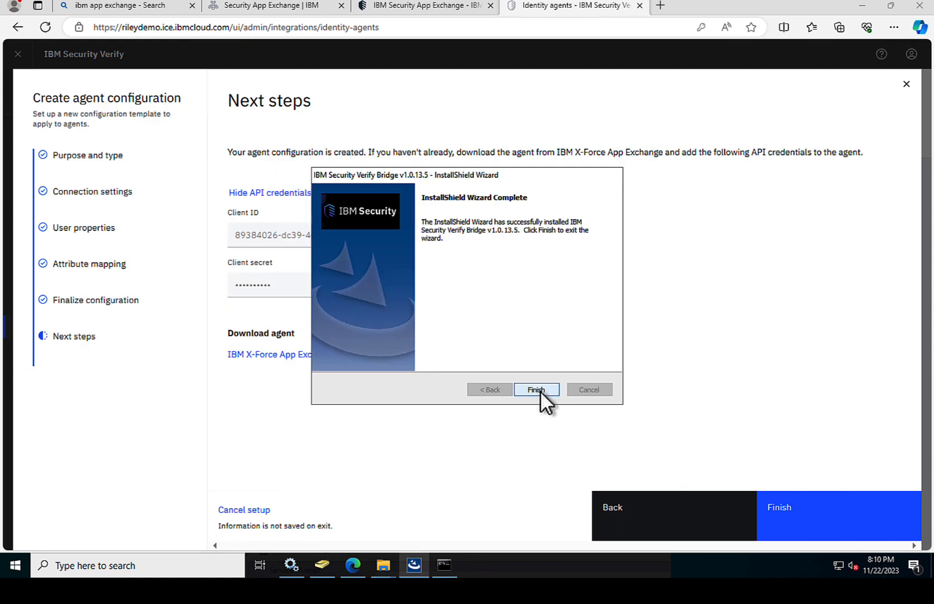
{"action": "left_click", "coordinate": [539, 390]}
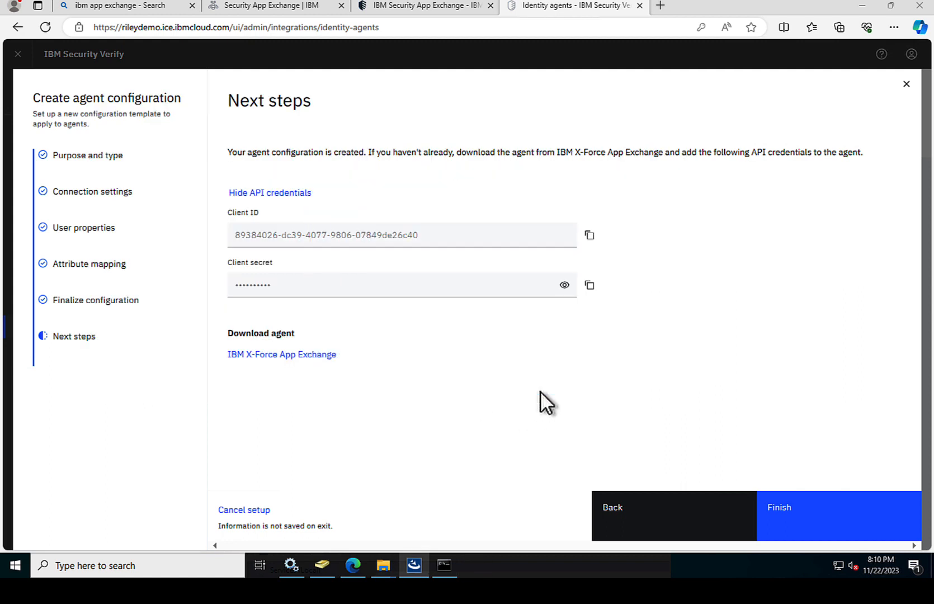
Step: Finish the Active Directory 2 agent setup and bring up the Windows Services console
{"action": "left_click", "coordinate": [789, 505]}
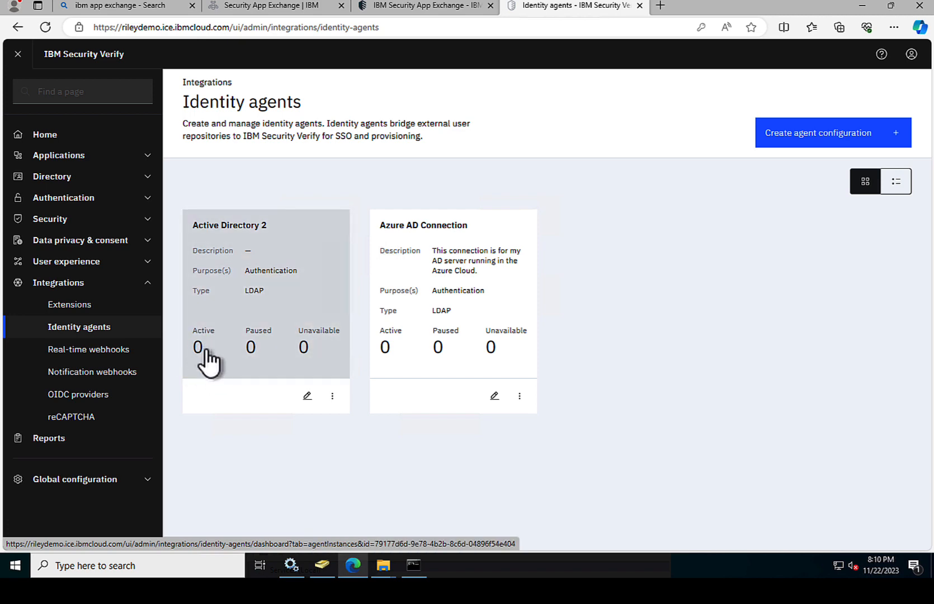
{"action": "left_click", "coordinate": [291, 567]}
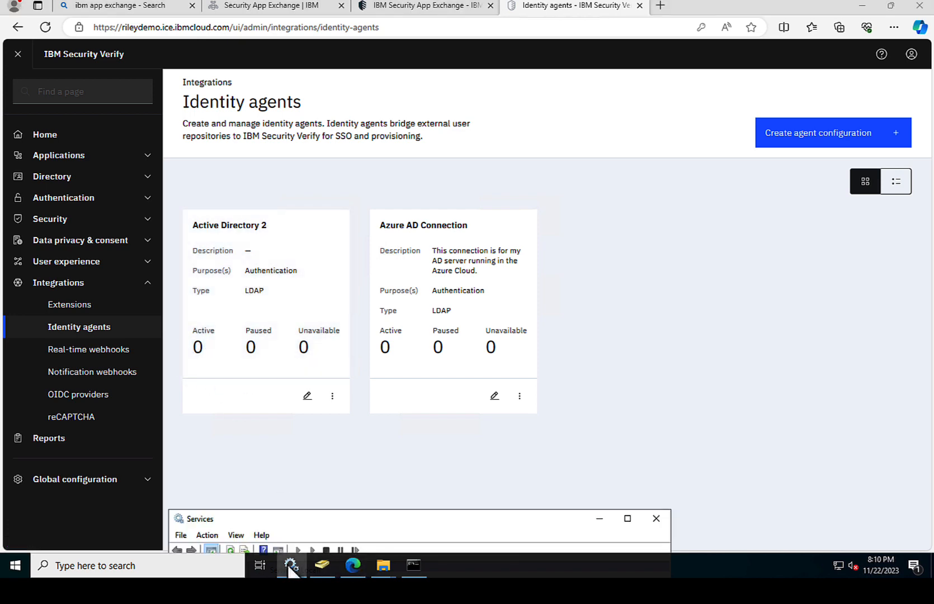
Step: Widen the Services window, confirm the Bridge service is running, and reload Identity agents
{"action": "left_click_drag", "start_coordinate": [286, 512], "coordinate": [351, 73]}
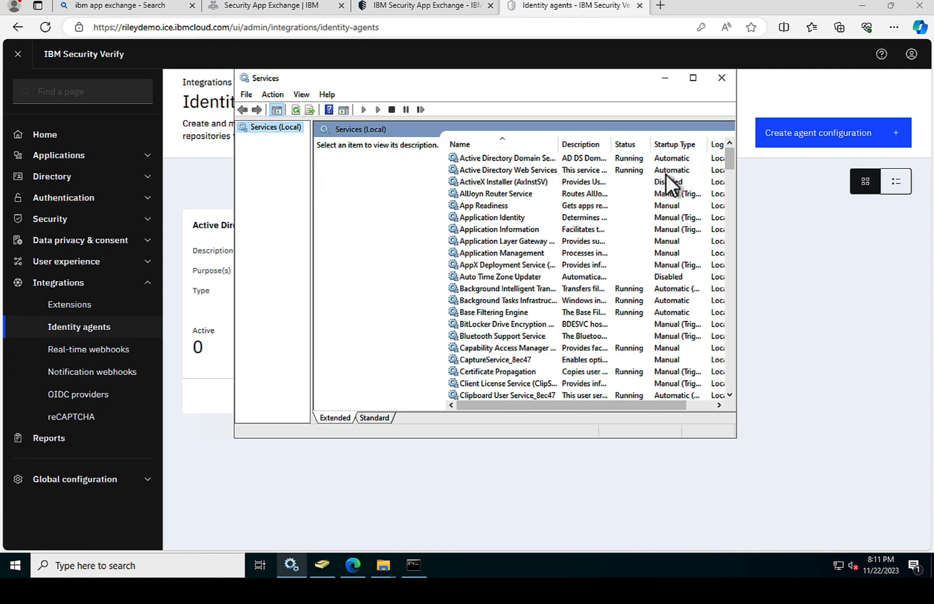
{"action": "left_click_drag", "start_coordinate": [727, 155], "coordinate": [721, 242]}
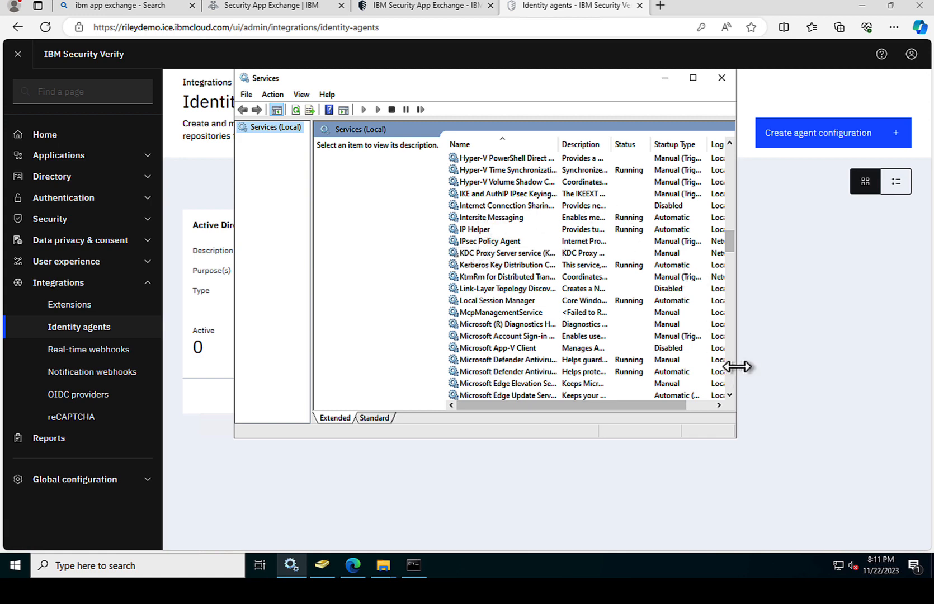
{"action": "left_click_drag", "start_coordinate": [737, 366], "coordinate": [821, 366]}
{"action": "left_click_drag", "start_coordinate": [559, 144], "coordinate": [626, 144]}
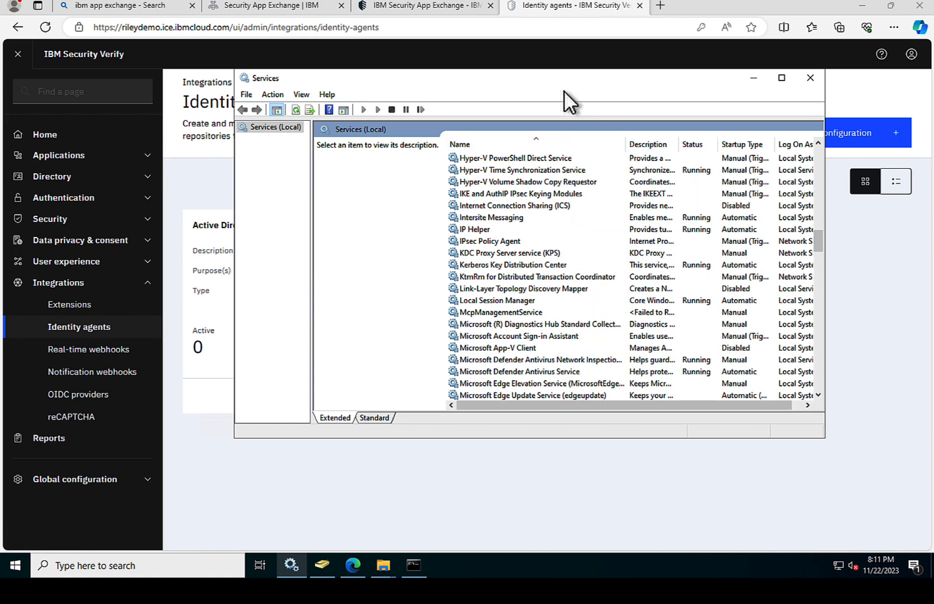
{"action": "left_click", "coordinate": [479, 241]}
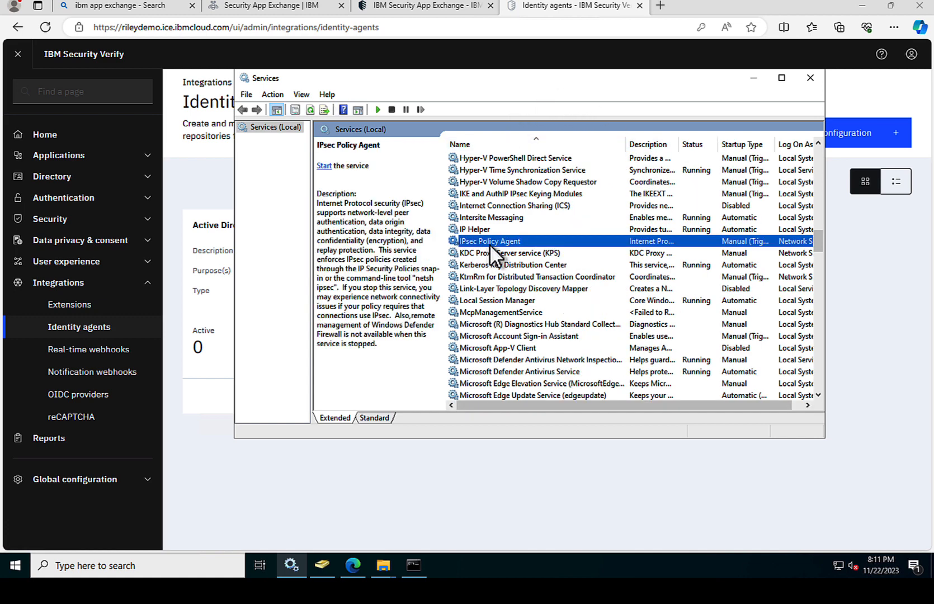
{"action": "left_click", "coordinate": [810, 78]}
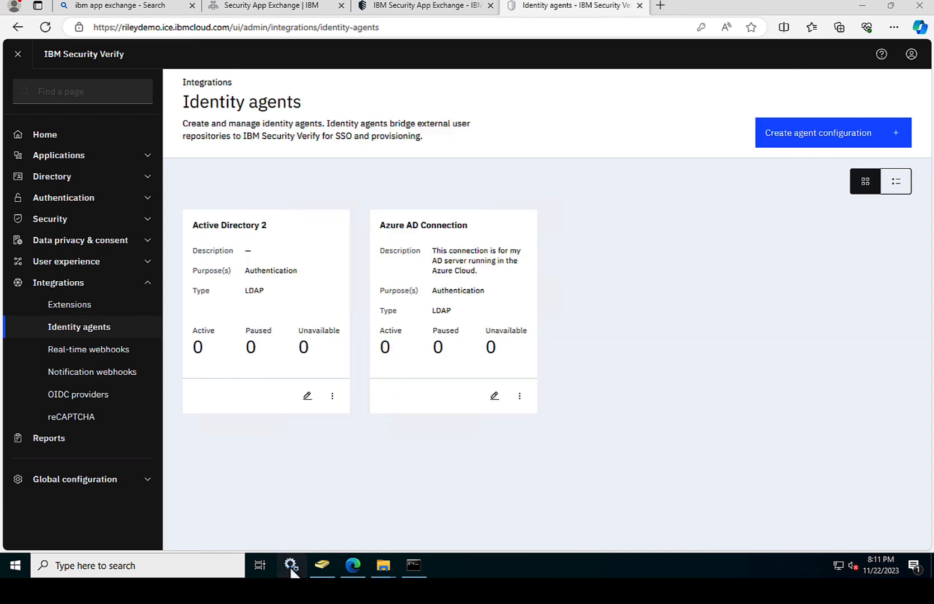
{"action": "left_click", "coordinate": [291, 566]}
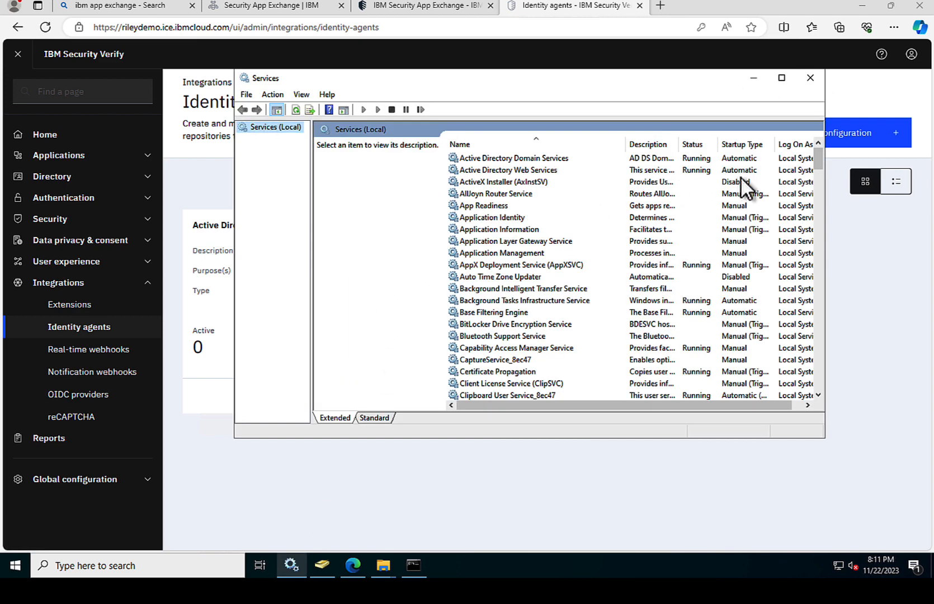
{"action": "left_click_drag", "start_coordinate": [816, 151], "coordinate": [807, 224]}
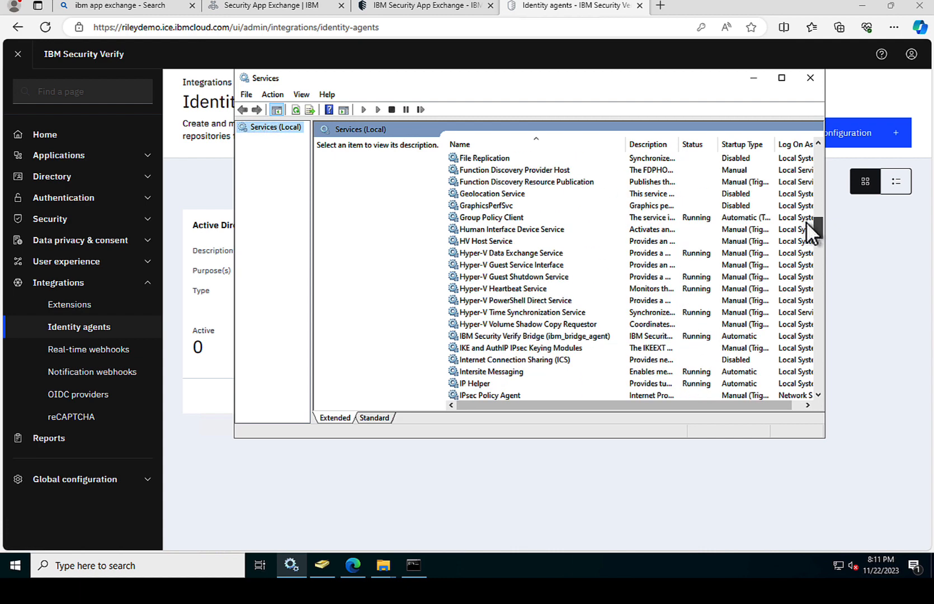
{"action": "left_click", "coordinate": [534, 336]}
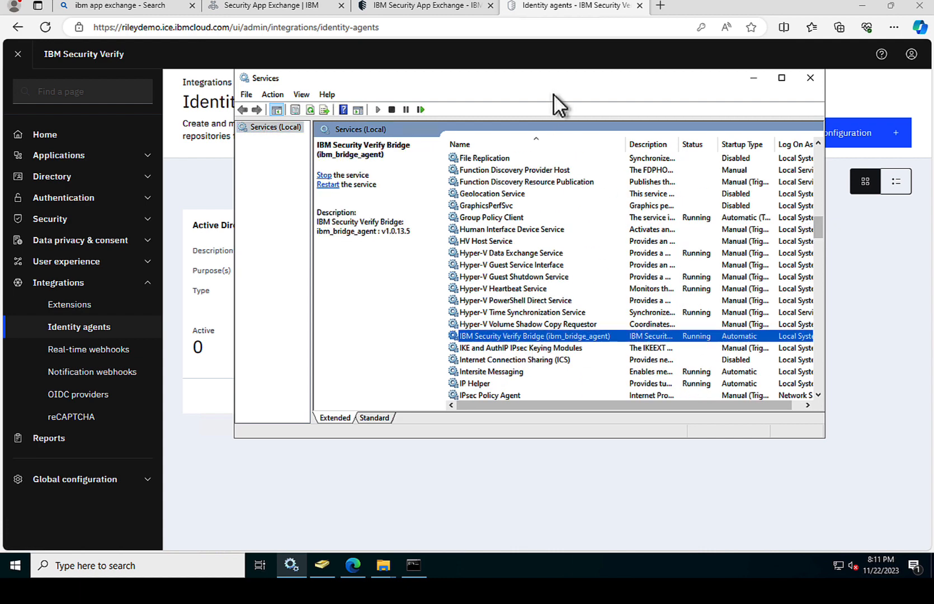
{"action": "left_click_drag", "start_coordinate": [492, 86], "coordinate": [480, 388]}
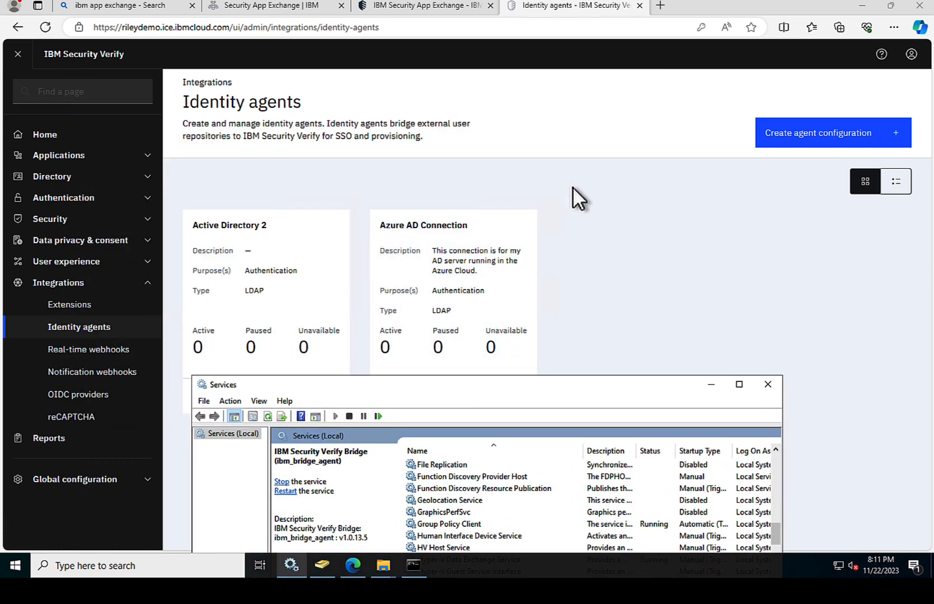
{"action": "left_click", "coordinate": [572, 187]}
{"action": "left_click", "coordinate": [46, 26]}
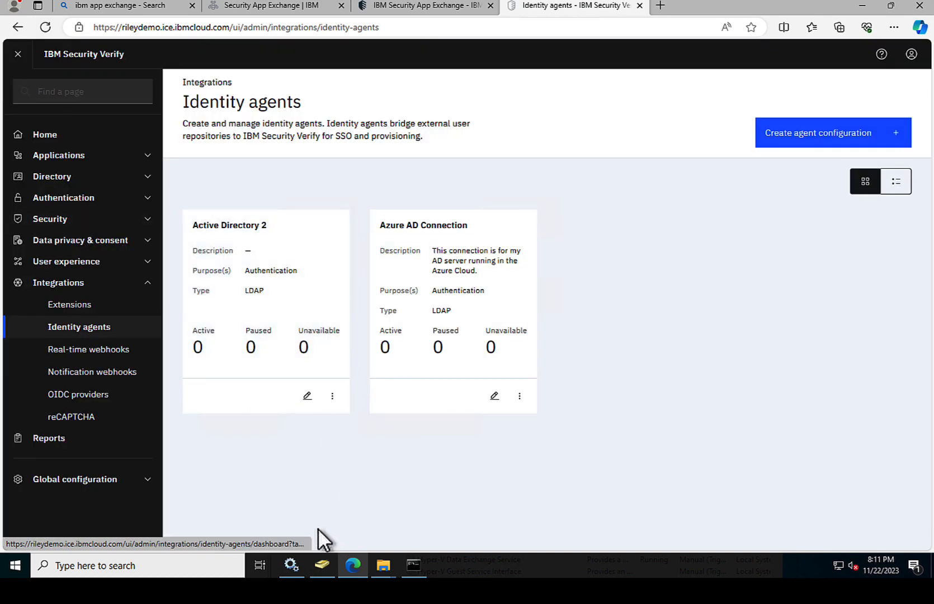
Step: Restart the IBM Security Verify Bridge service and return to the Verify page
{"action": "left_click", "coordinate": [292, 562]}
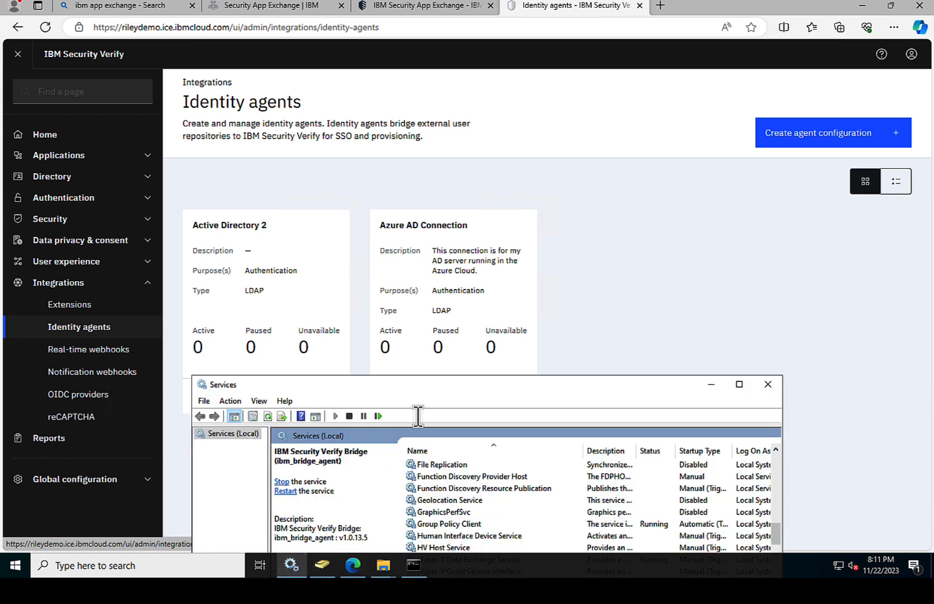
{"action": "left_click_drag", "start_coordinate": [429, 391], "coordinate": [444, 296]}
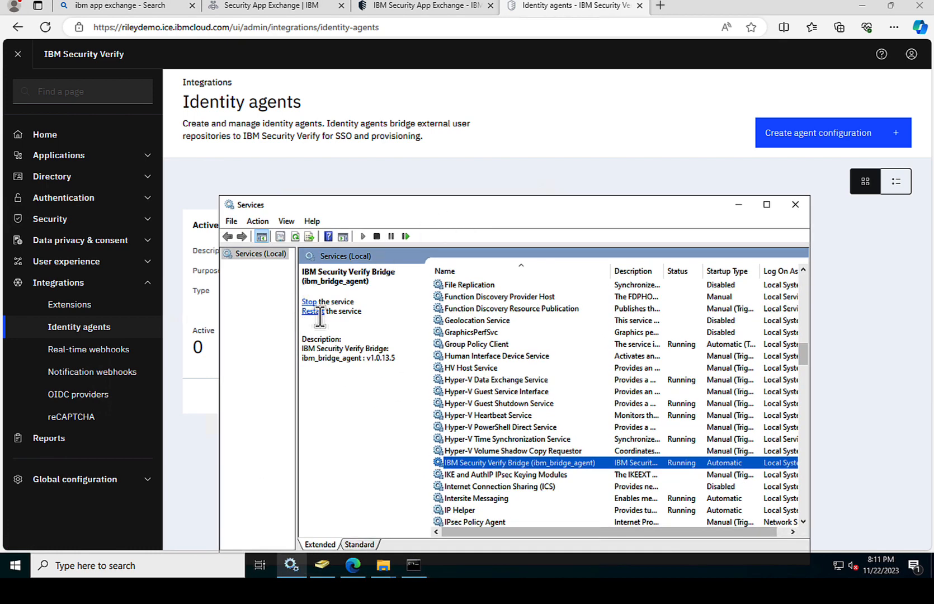
{"action": "left_click", "coordinate": [317, 311]}
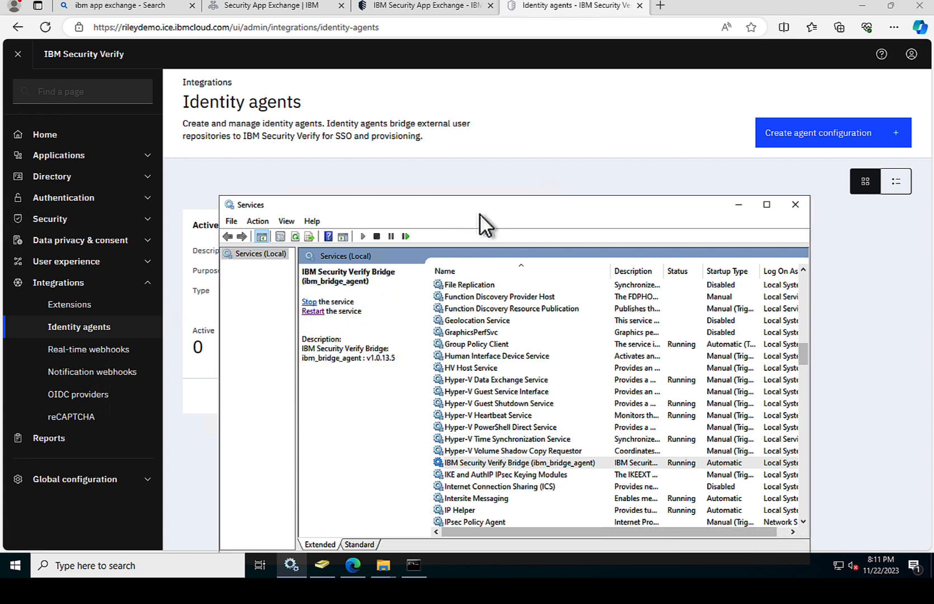
{"action": "left_click_drag", "start_coordinate": [483, 213], "coordinate": [508, 124]}
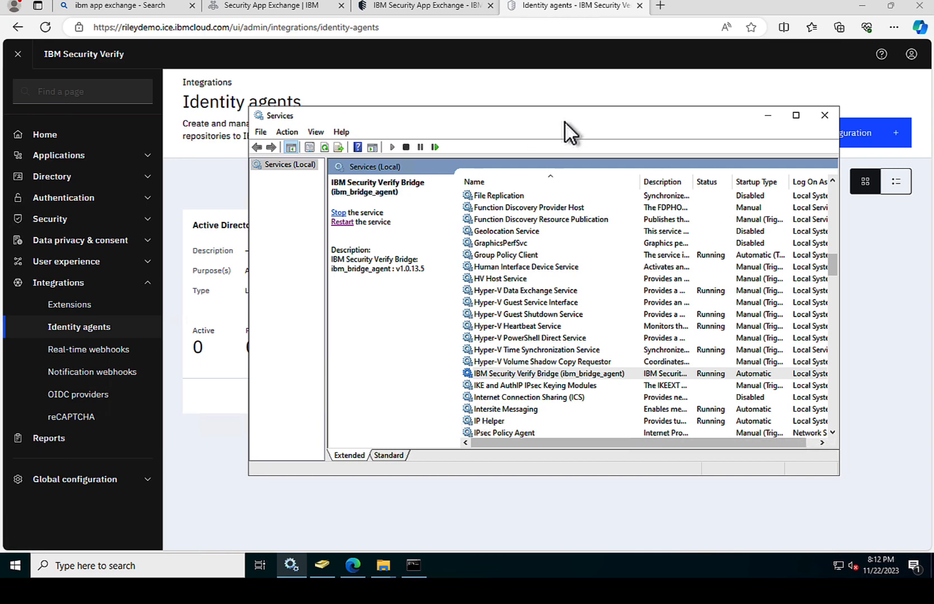
{"action": "left_click", "coordinate": [514, 79]}
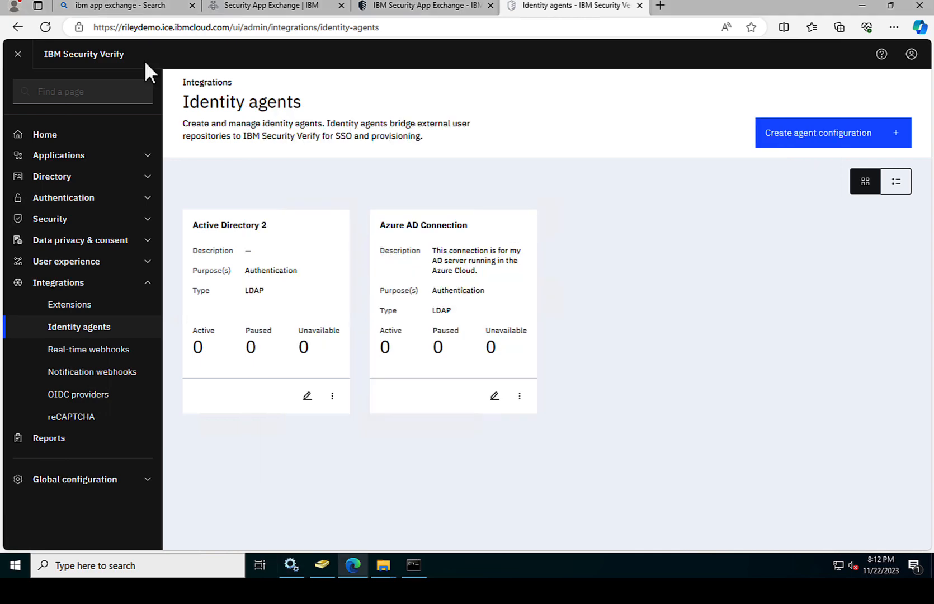
Step: Reload Identity agents to recheck Active Directory 2's active agent count
{"action": "left_click", "coordinate": [47, 28]}
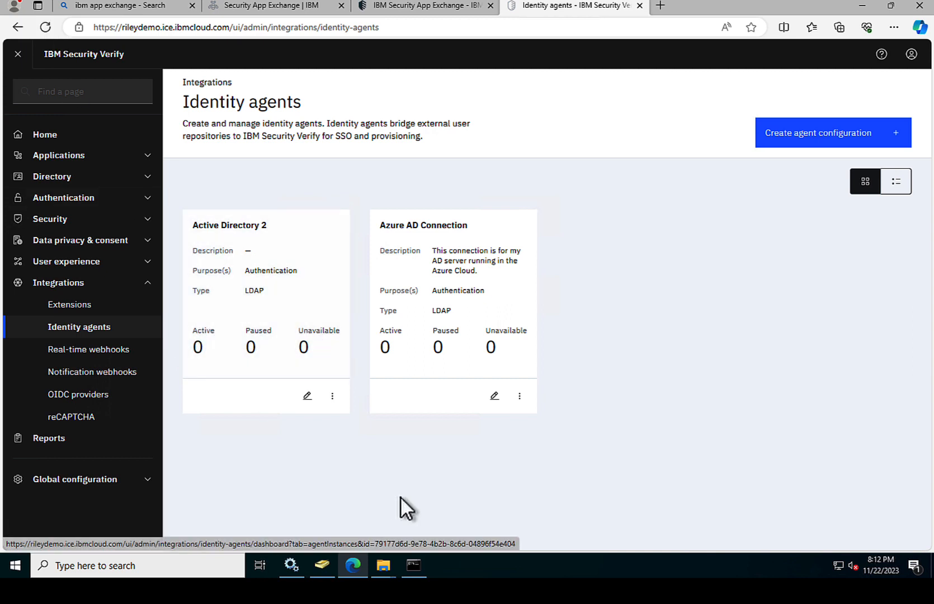
Step: Browse to C:\Program Files\IBM\BridgeAgent and open the bridge_agent log in Notepad
{"action": "mouse_move", "coordinate": [389, 567]}
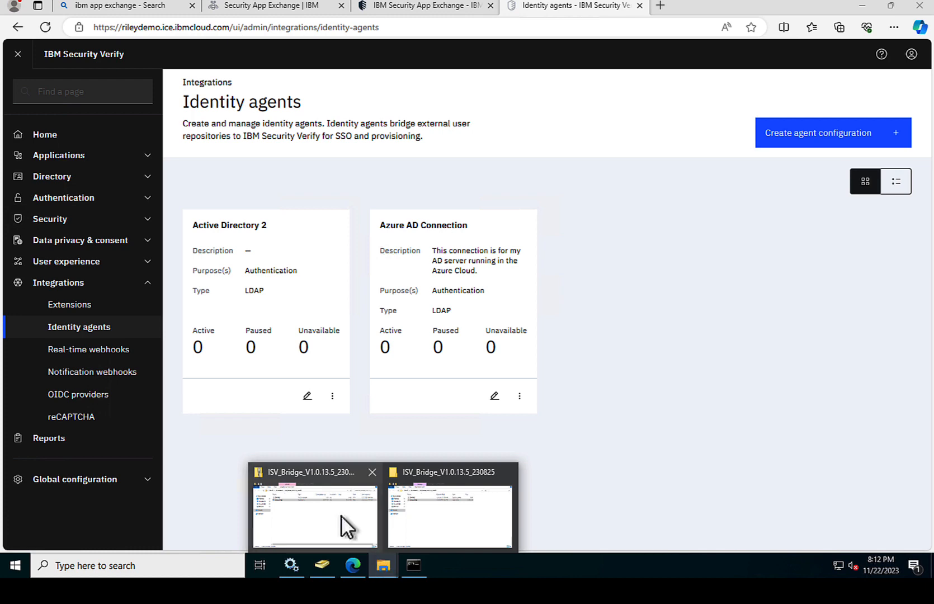
{"action": "left_click", "coordinate": [342, 516]}
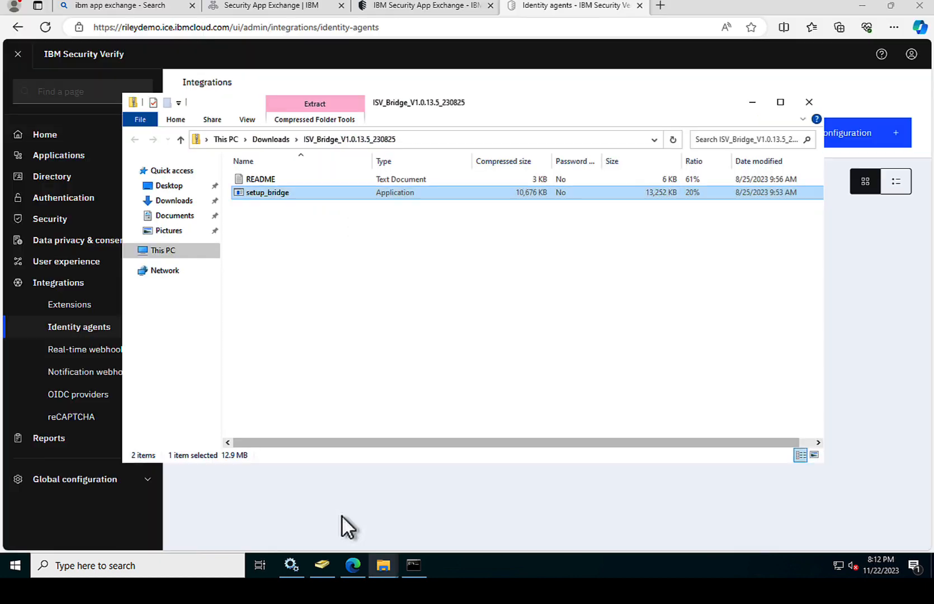
{"action": "left_click", "coordinate": [165, 253]}
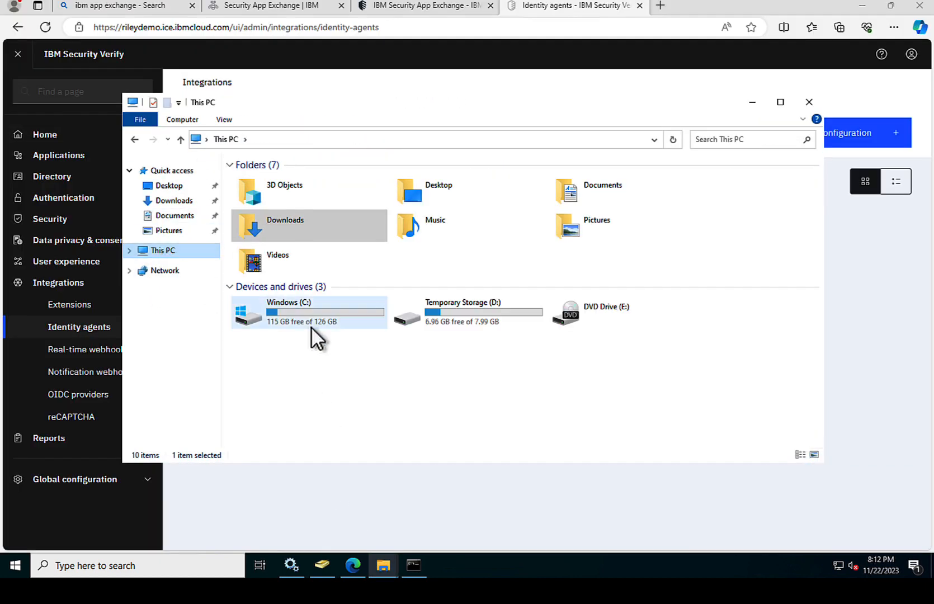
{"action": "left_click", "coordinate": [310, 312]}
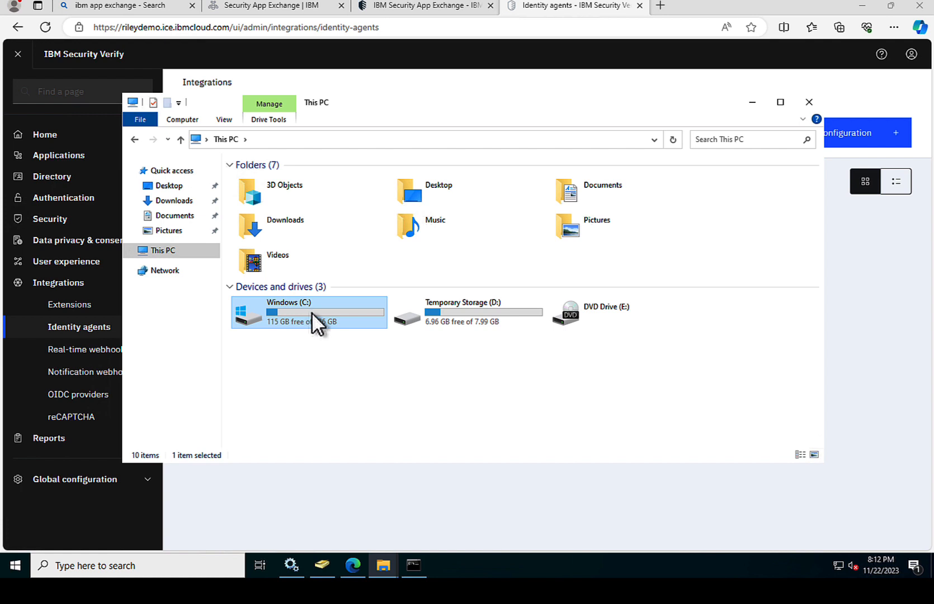
{"action": "double_click", "coordinate": [311, 312]}
{"action": "double_click", "coordinate": [279, 205]}
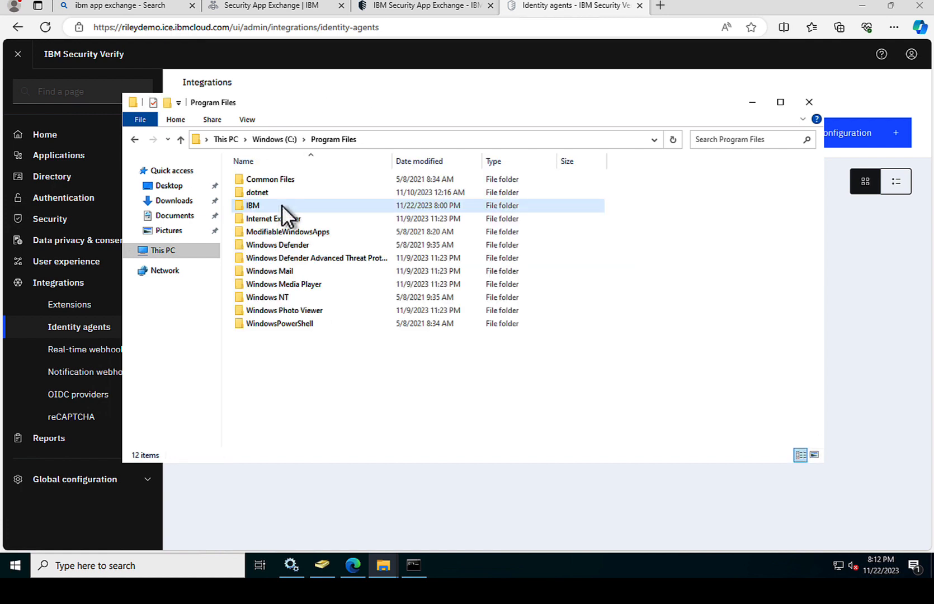
{"action": "double_click", "coordinate": [258, 202]}
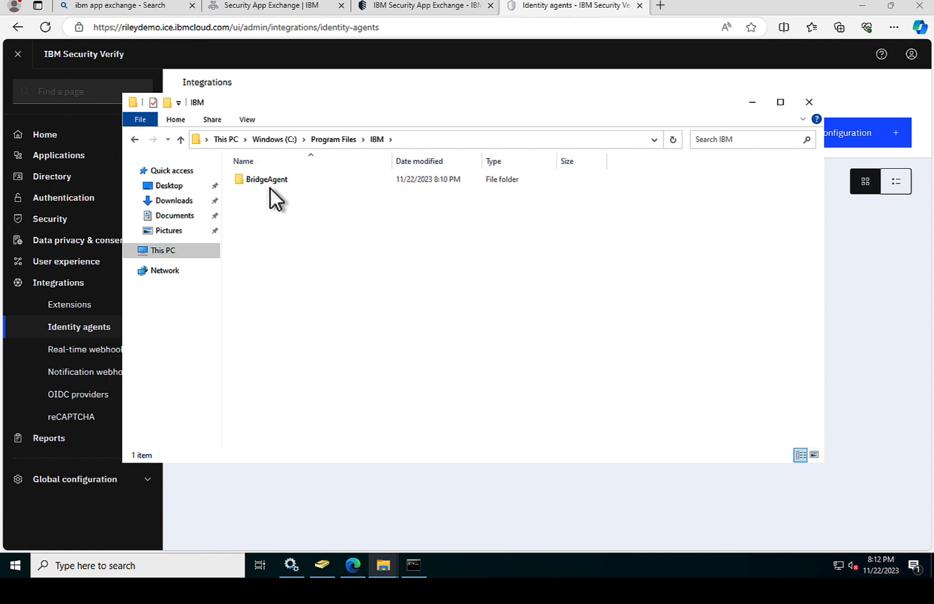
{"action": "double_click", "coordinate": [269, 180]}
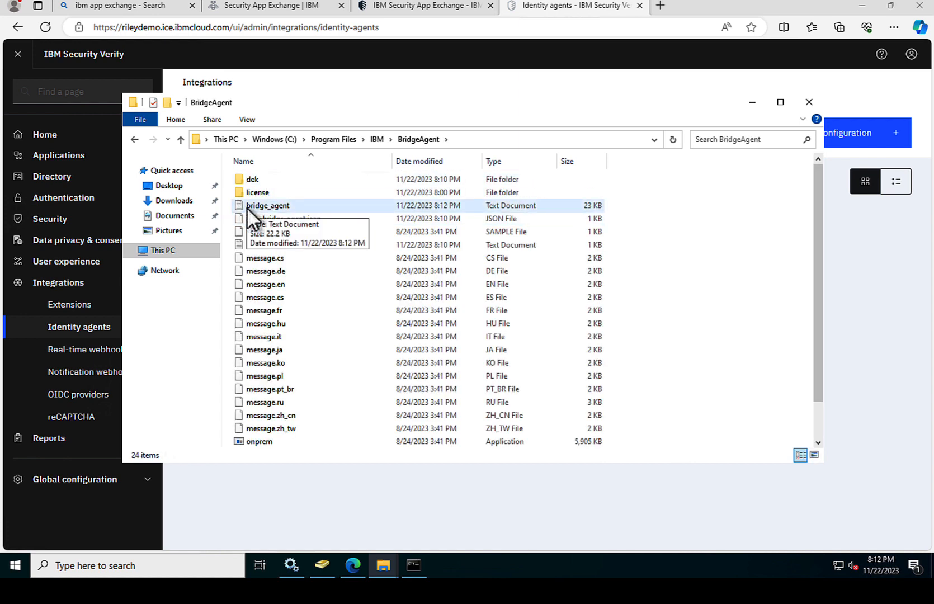
{"action": "double_click", "coordinate": [249, 206]}
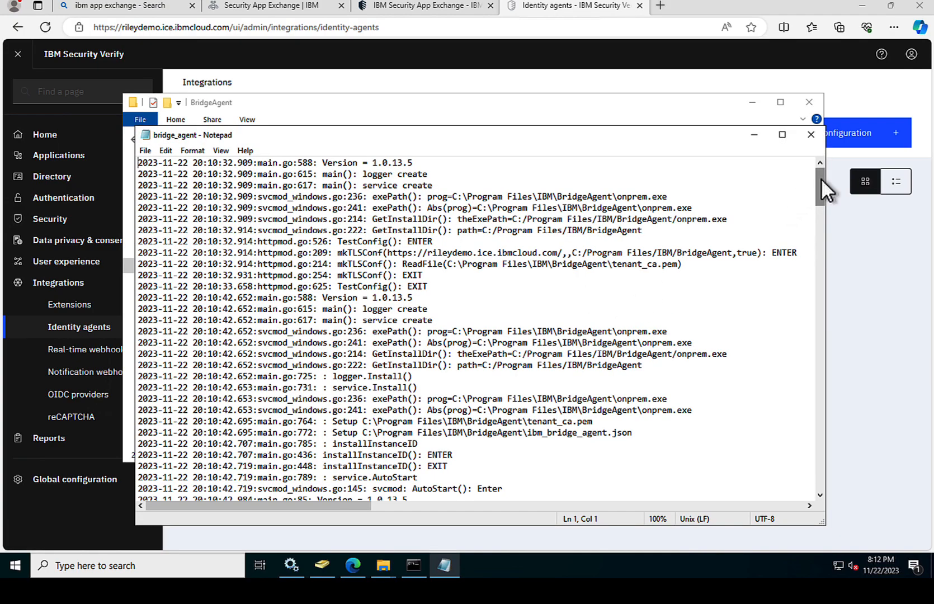
Step: Jump to the end of the bridge_agent log and highlight the Network Error to ldap://52.159.109.48:389
{"action": "left_click_drag", "start_coordinate": [820, 184], "coordinate": [828, 493]}
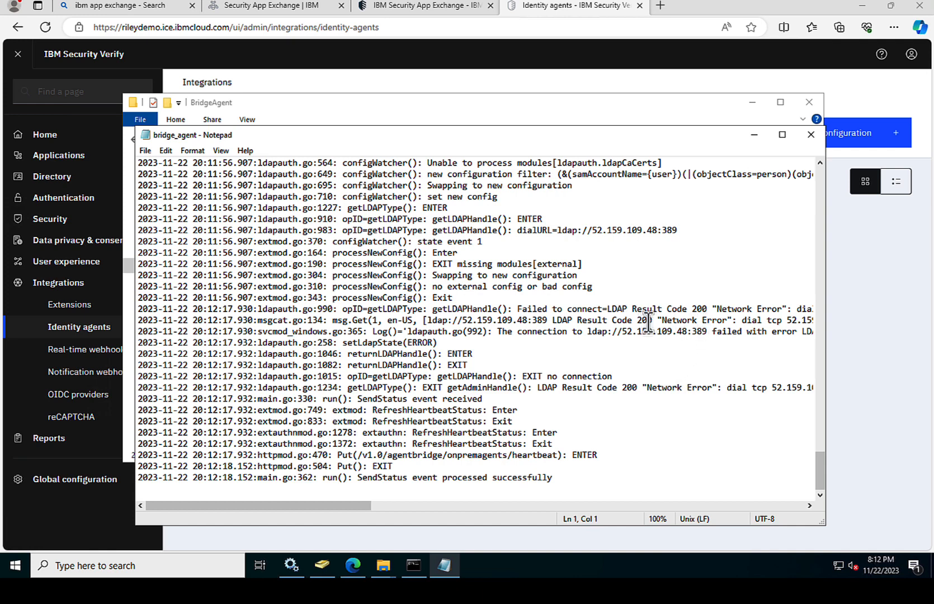
{"action": "left_click_drag", "start_coordinate": [654, 322], "coordinate": [710, 321]}
{"action": "left_click_drag", "start_coordinate": [609, 320], "coordinate": [646, 319]}
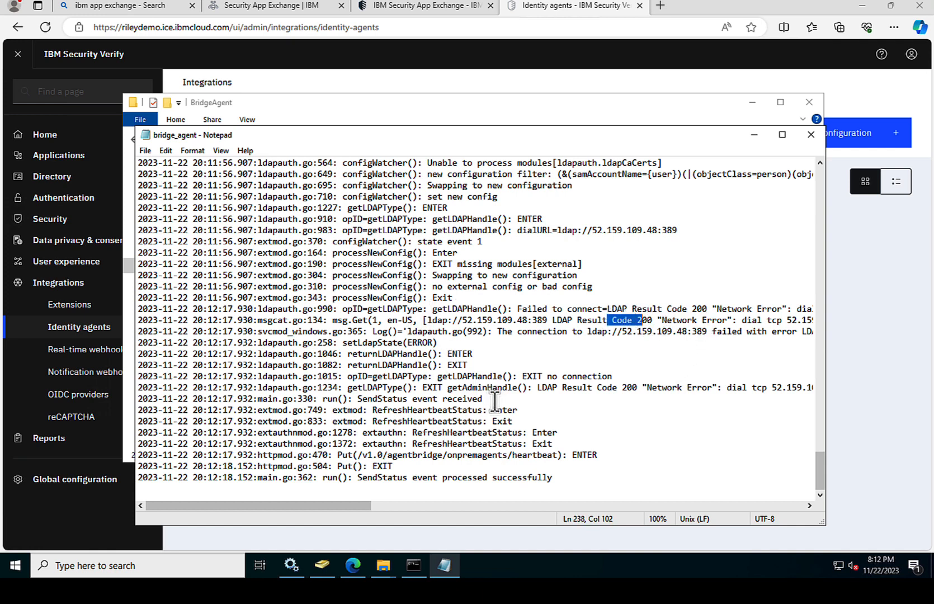
{"action": "left_click_drag", "start_coordinate": [426, 320], "coordinate": [555, 316]}
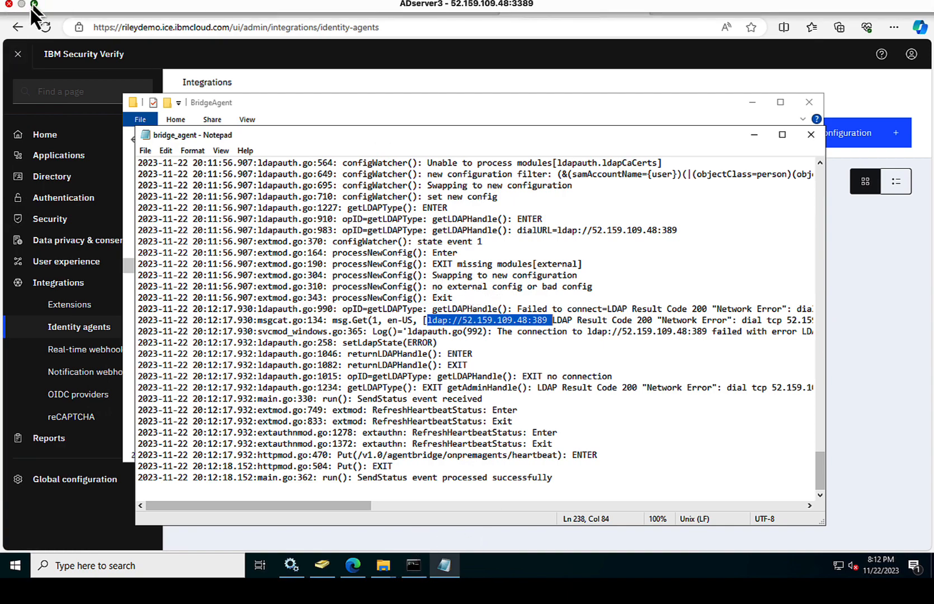
{"action": "left_click", "coordinate": [32, 4]}
Step: Close the Native RDP panel and open ADserver3's network settings in the Azure portal
{"action": "left_click", "coordinate": [343, 15]}
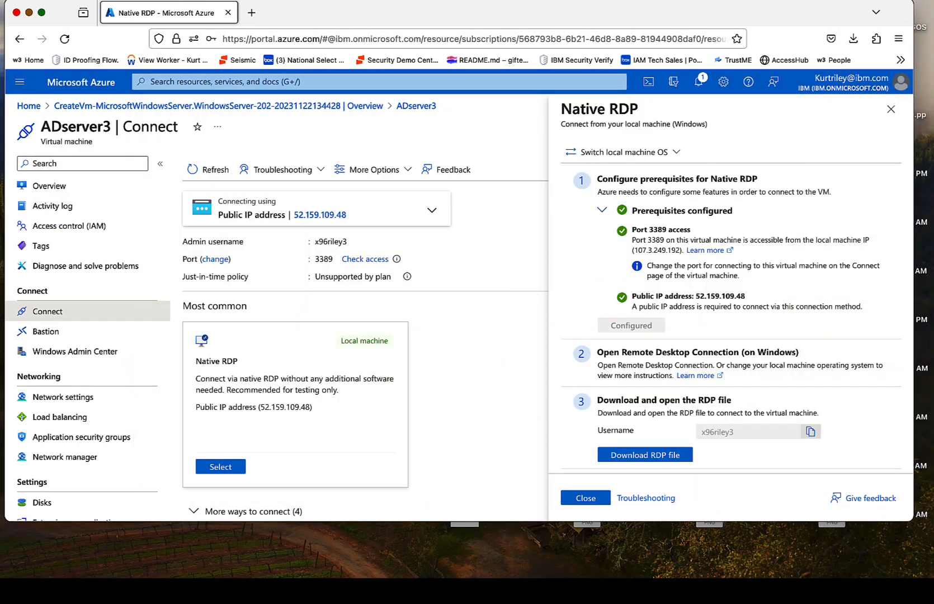
{"action": "left_click", "coordinate": [586, 498]}
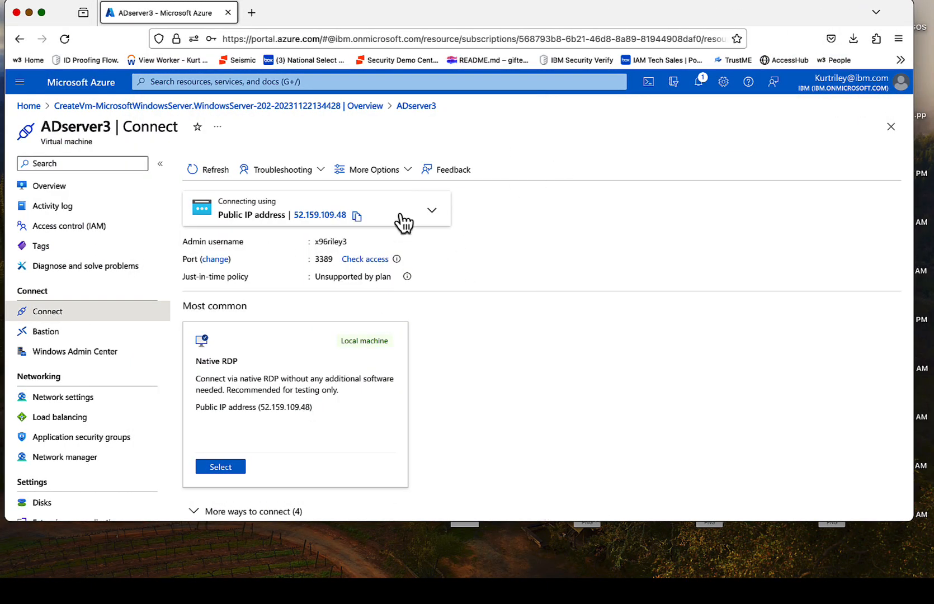
{"action": "left_click", "coordinate": [60, 398]}
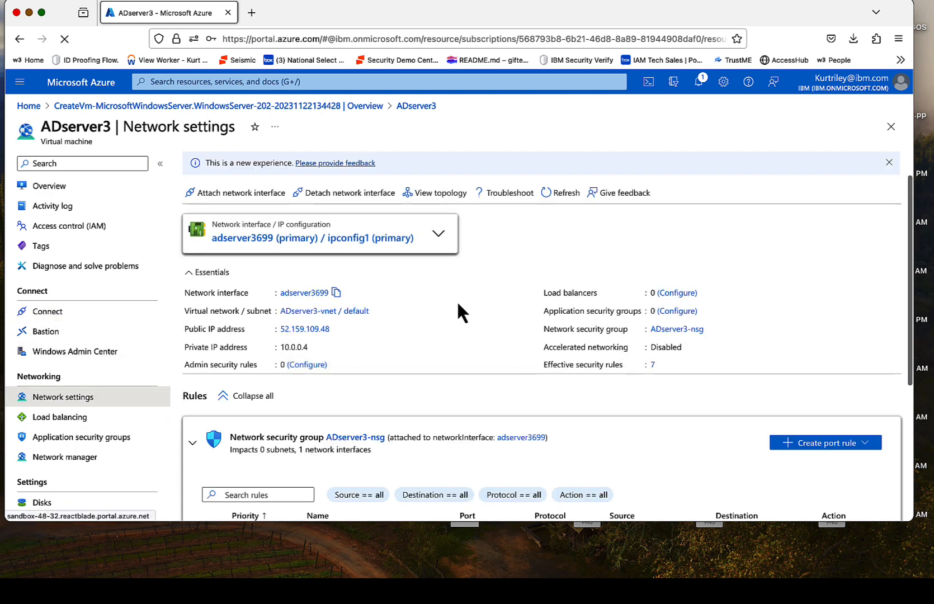
{"action": "scroll", "coordinate": [459, 313], "scroll_direction": "down", "scroll_amount": 5}
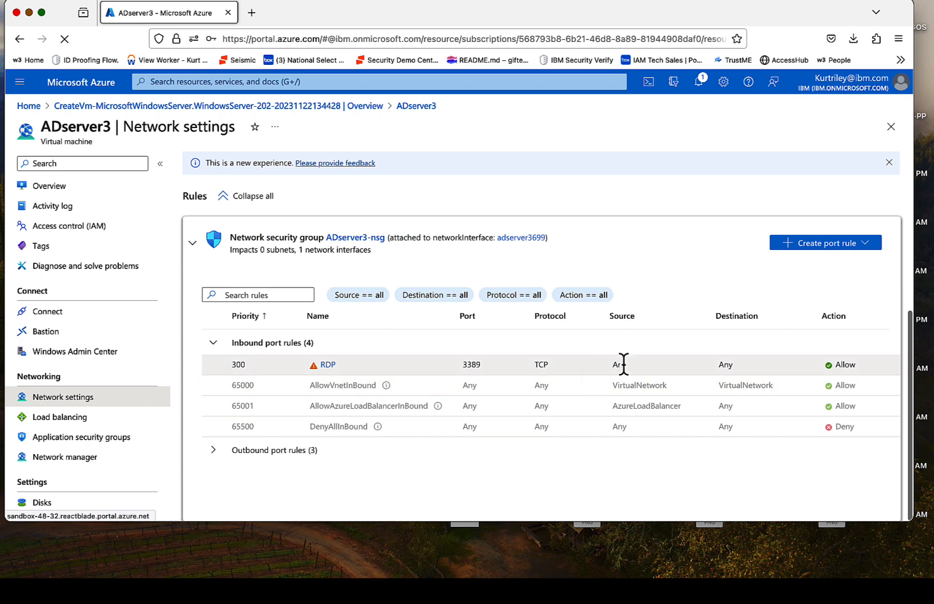
Step: Add inbound rule AllowAnyCustom389Inbound at priority 310, allowing port 389 from any source
{"action": "left_click", "coordinate": [812, 244]}
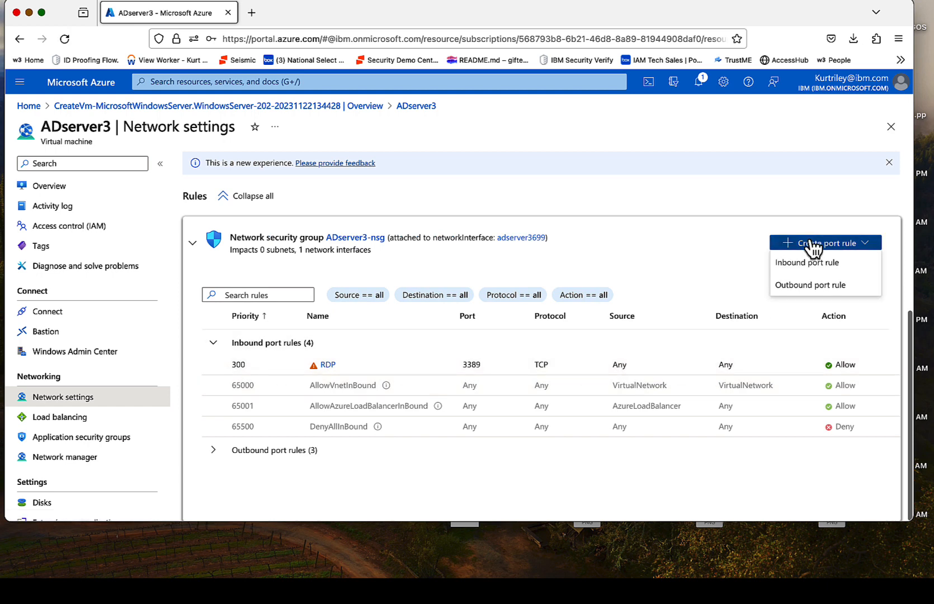
{"action": "left_click", "coordinate": [811, 262]}
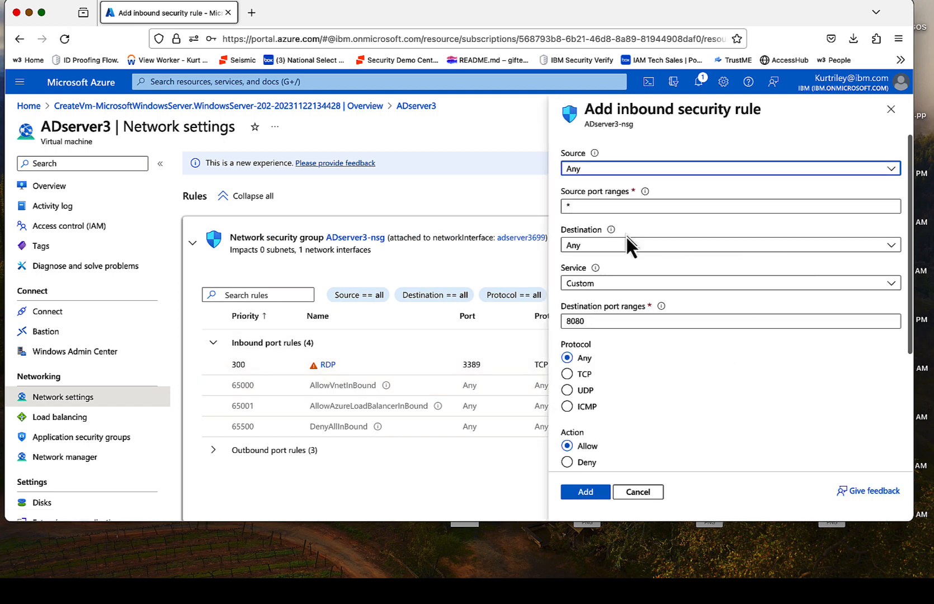
{"action": "scroll", "coordinate": [627, 237], "scroll_direction": "down", "scroll_amount": 3}
{"action": "left_click_drag", "start_coordinate": [605, 242], "coordinate": [525, 234]}
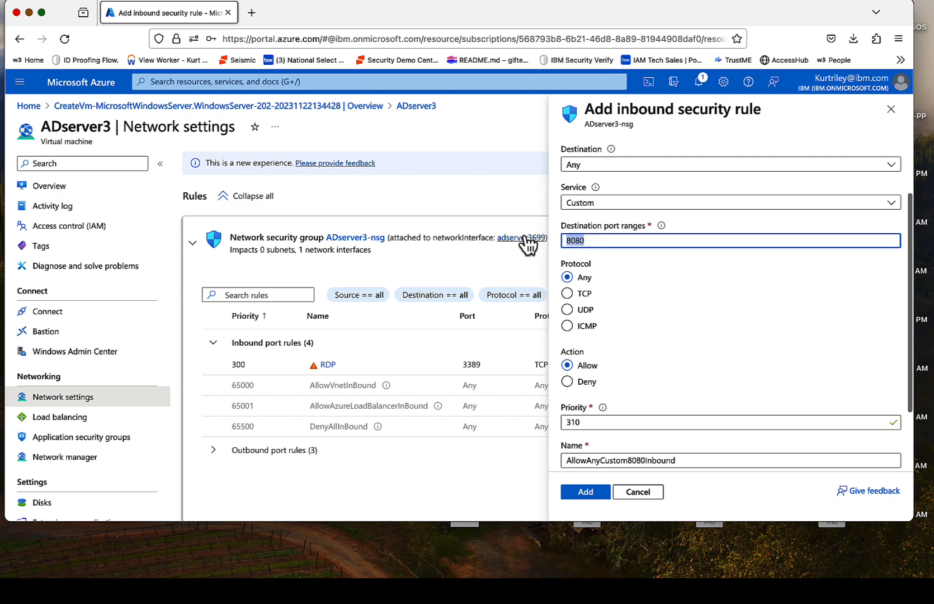
{"action": "type", "text": "389"}
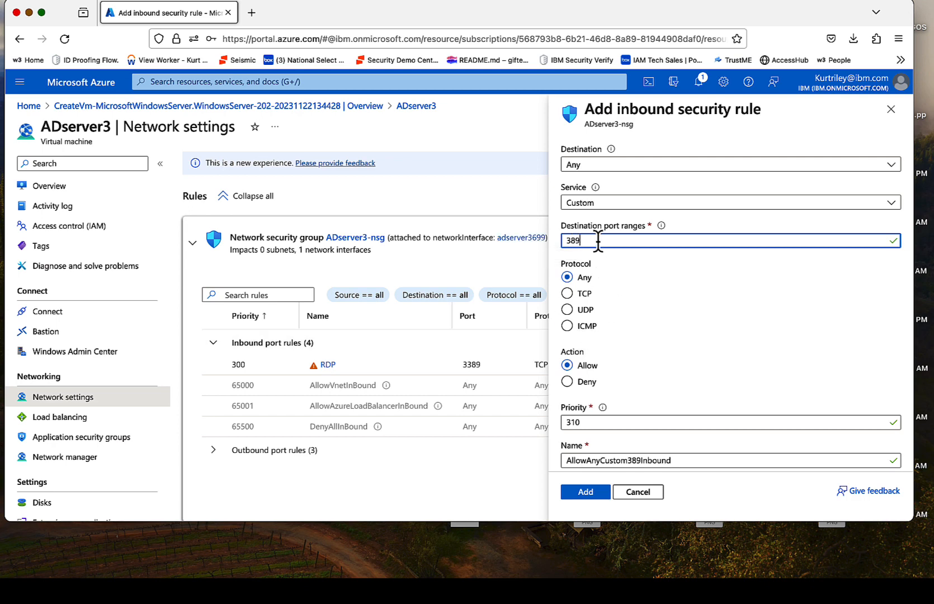
{"action": "scroll", "coordinate": [610, 224], "scroll_direction": "up", "scroll_amount": 2}
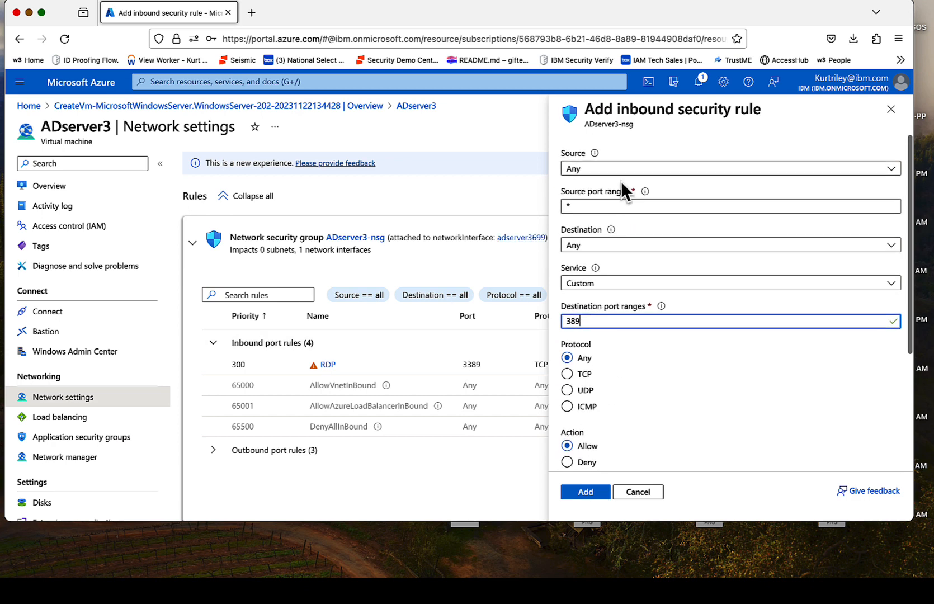
{"action": "scroll", "coordinate": [641, 255], "scroll_direction": "down", "scroll_amount": 4}
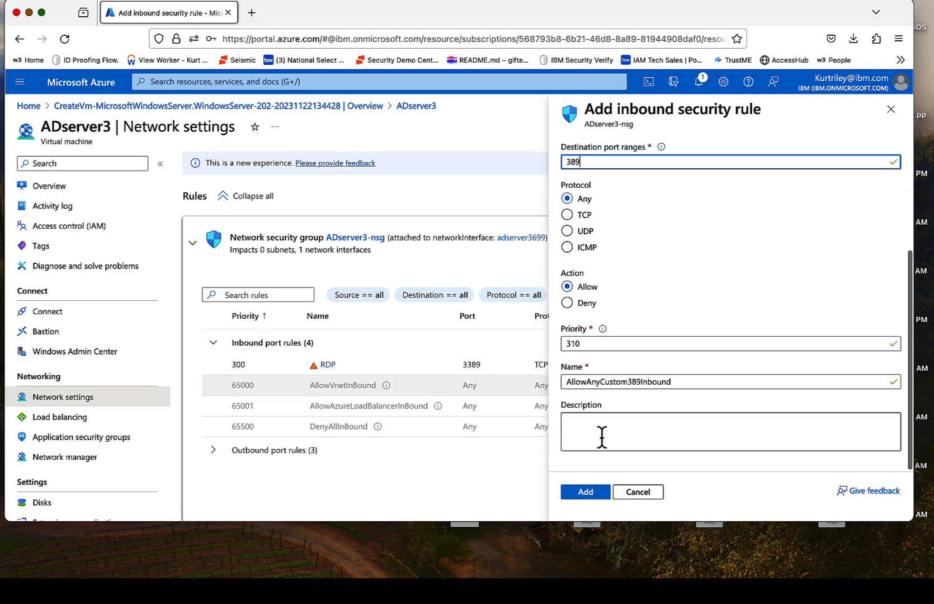
{"action": "left_click", "coordinate": [593, 502]}
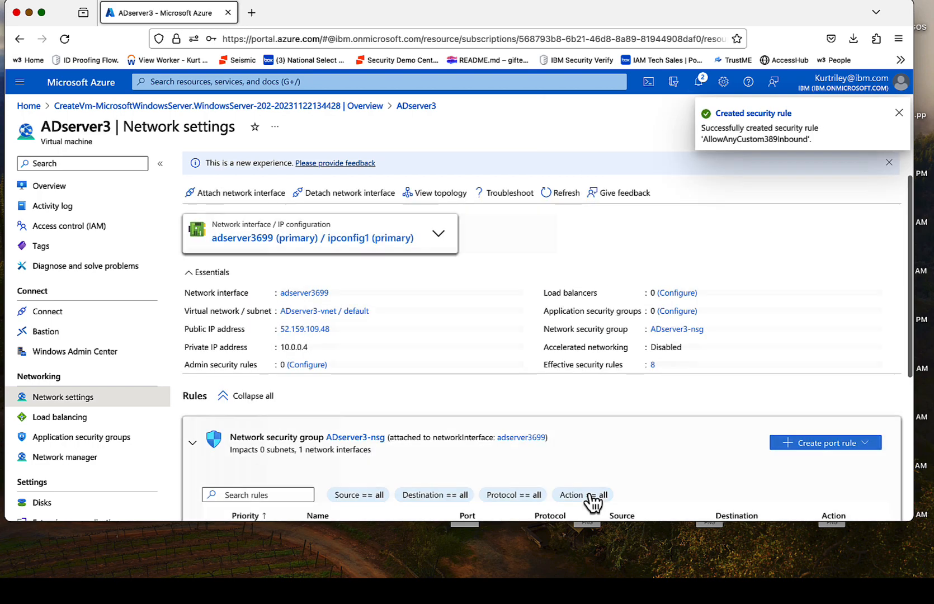
{"action": "scroll", "coordinate": [470, 330], "scroll_direction": "down", "scroll_amount": 2}
{"action": "scroll", "coordinate": [470, 330], "scroll_direction": "down", "scroll_amount": 3}
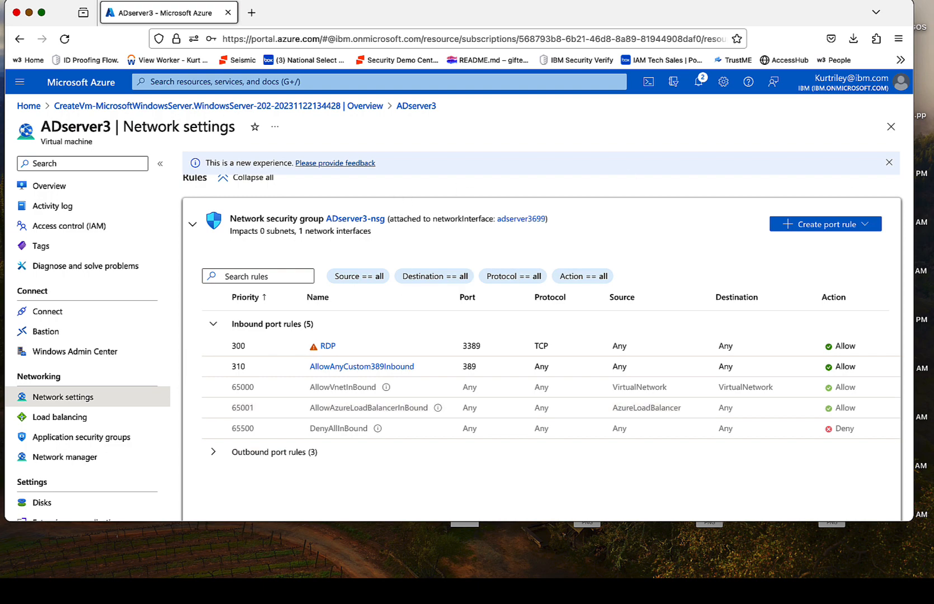
{"action": "left_click", "coordinate": [851, 38]}
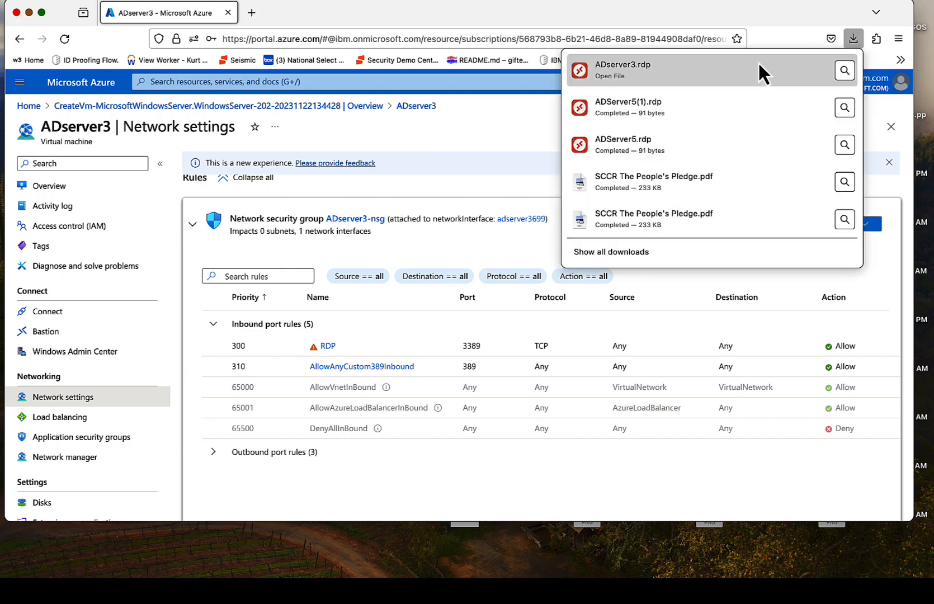
Step: Reconnect to ADserver3 by RDP and restart the IBM Security Verify Bridge service in Services
{"action": "left_click", "coordinate": [755, 70]}
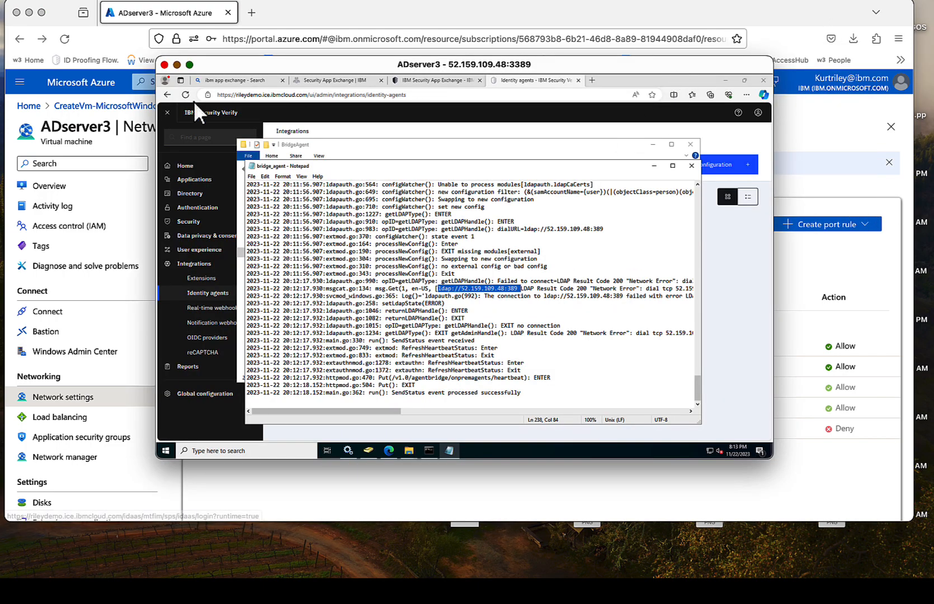
{"action": "left_click", "coordinate": [189, 65]}
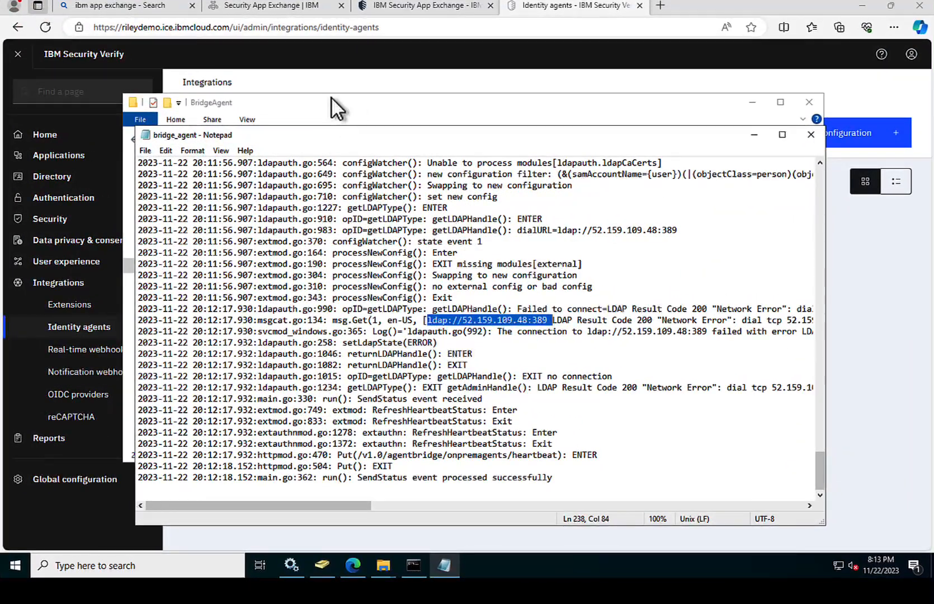
{"action": "left_click", "coordinate": [336, 81]}
{"action": "left_click", "coordinate": [45, 30]}
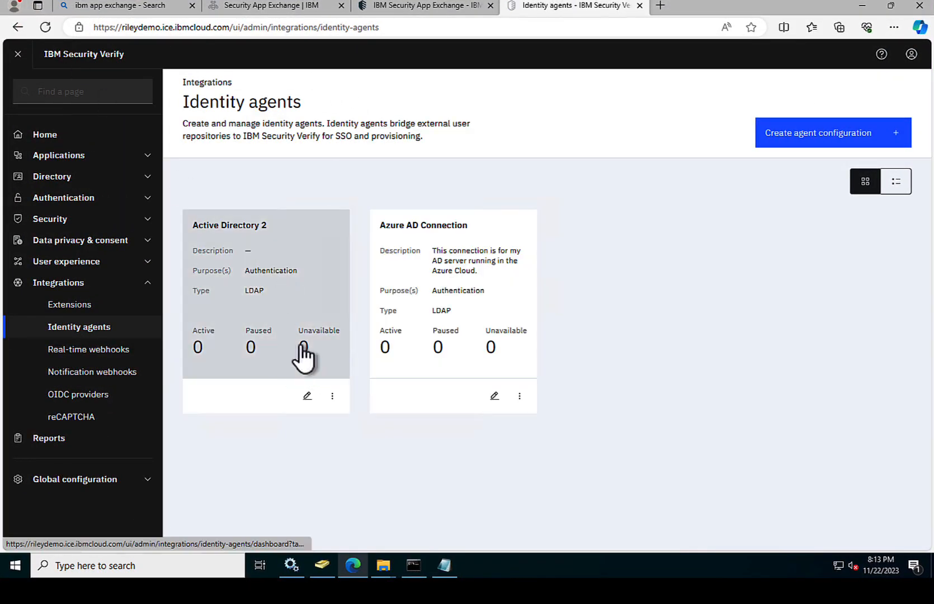
{"action": "left_click", "coordinate": [301, 568]}
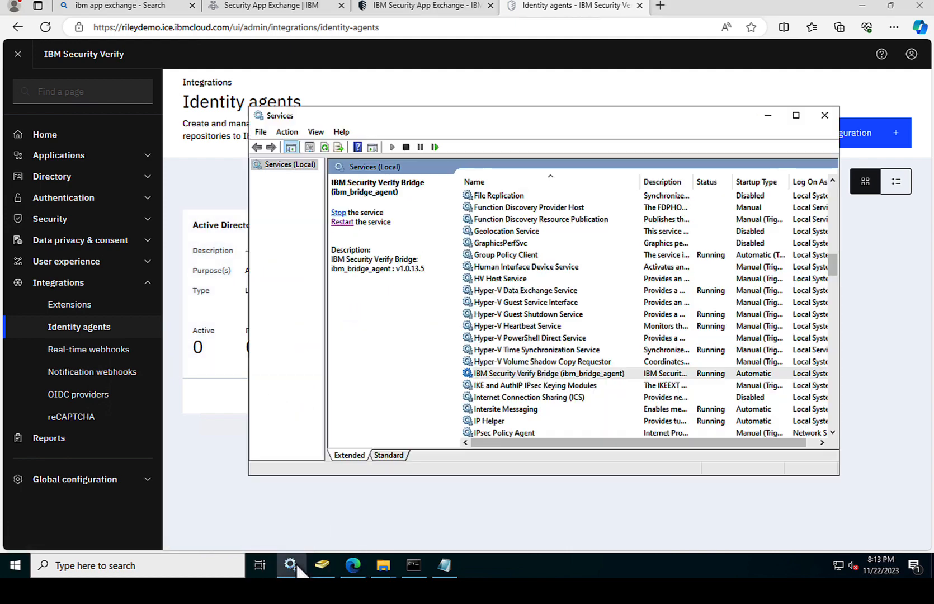
{"action": "left_click", "coordinate": [342, 222]}
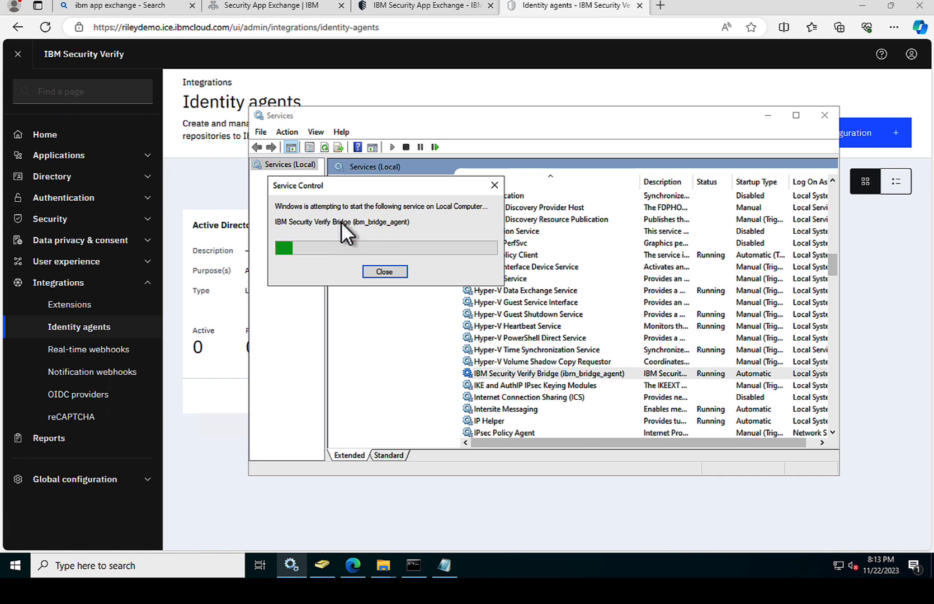
{"action": "left_click", "coordinate": [225, 186]}
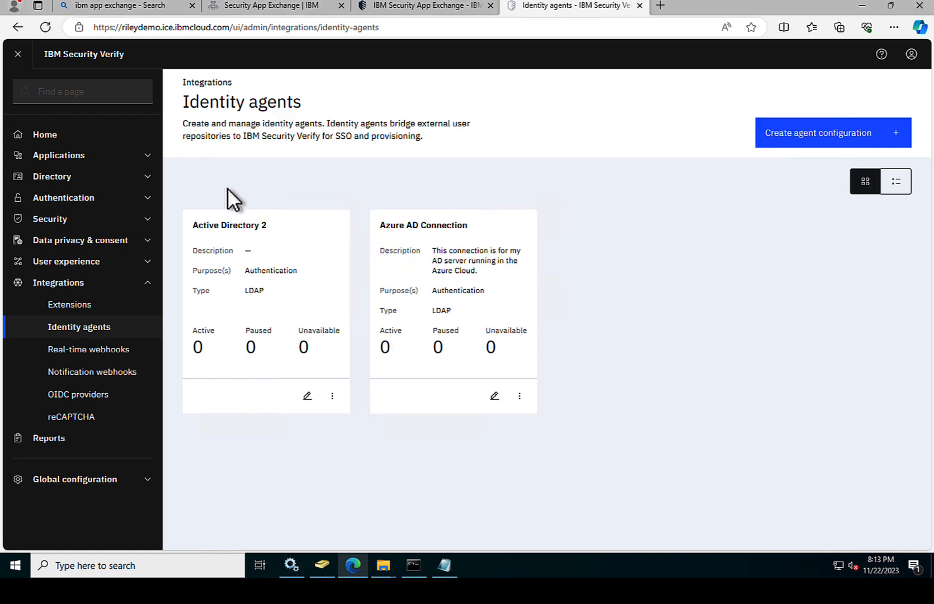
Step: Refresh the Identity agents page to confirm Active Directory 2 shows 1 active agent
{"action": "left_click", "coordinate": [47, 26]}
{"action": "left_click", "coordinate": [914, 55]}
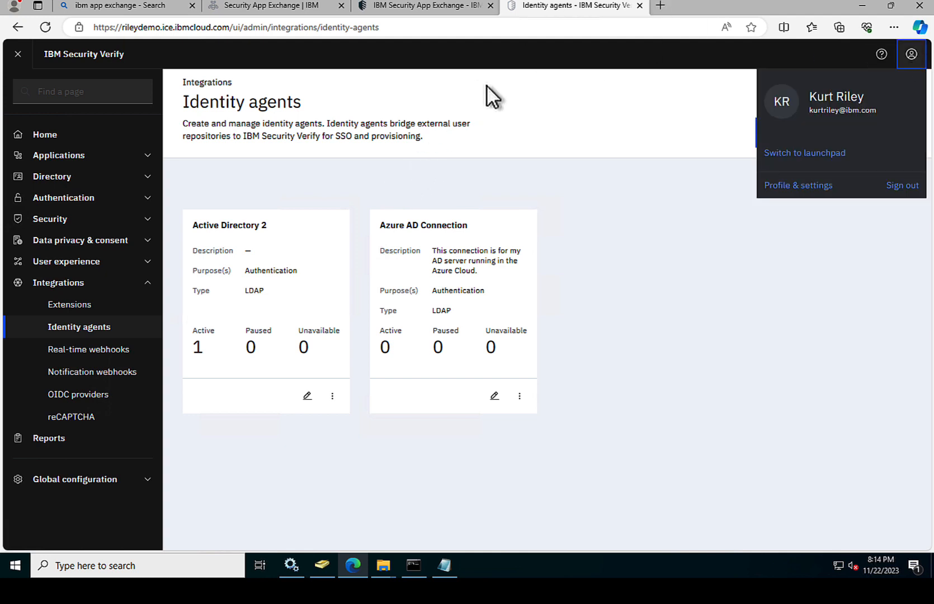
{"action": "left_click", "coordinate": [503, 95]}
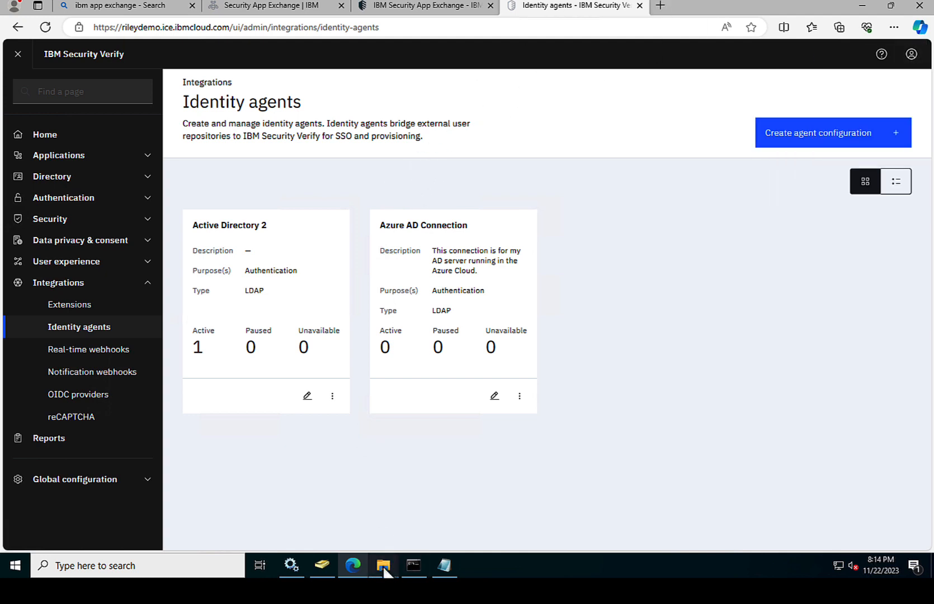
Step: Add a user to Verify.local's Users with first, last and logon names and a password
{"action": "left_click", "coordinate": [322, 565]}
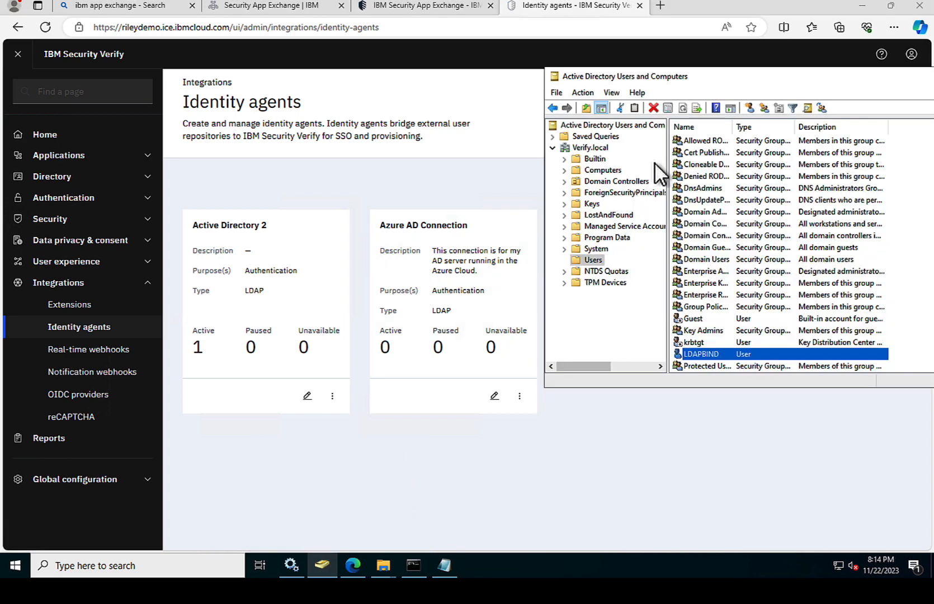
{"action": "left_click_drag", "start_coordinate": [755, 74], "coordinate": [457, 98]}
{"action": "left_click", "coordinate": [451, 134]}
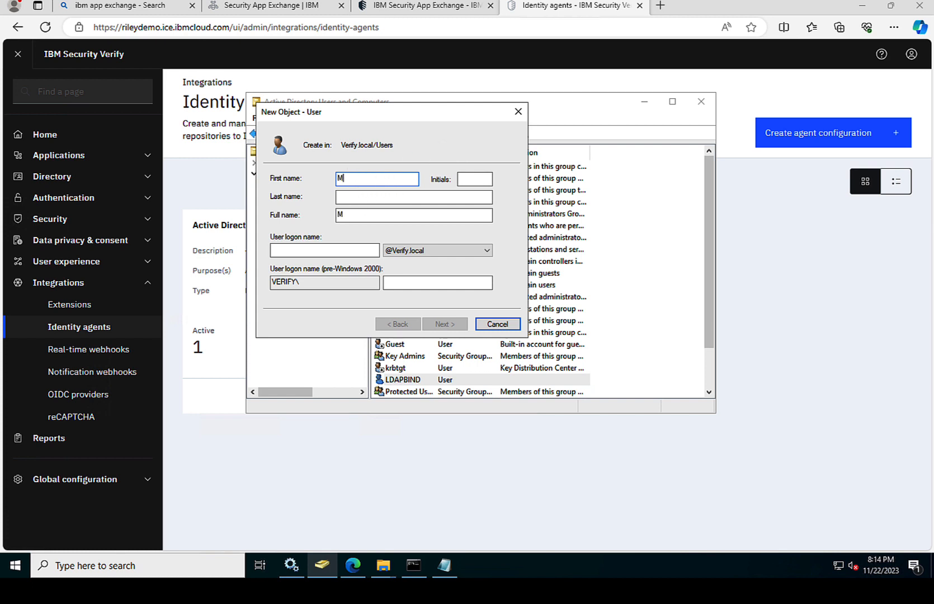
{"action": "left_click", "coordinate": [357, 198]}
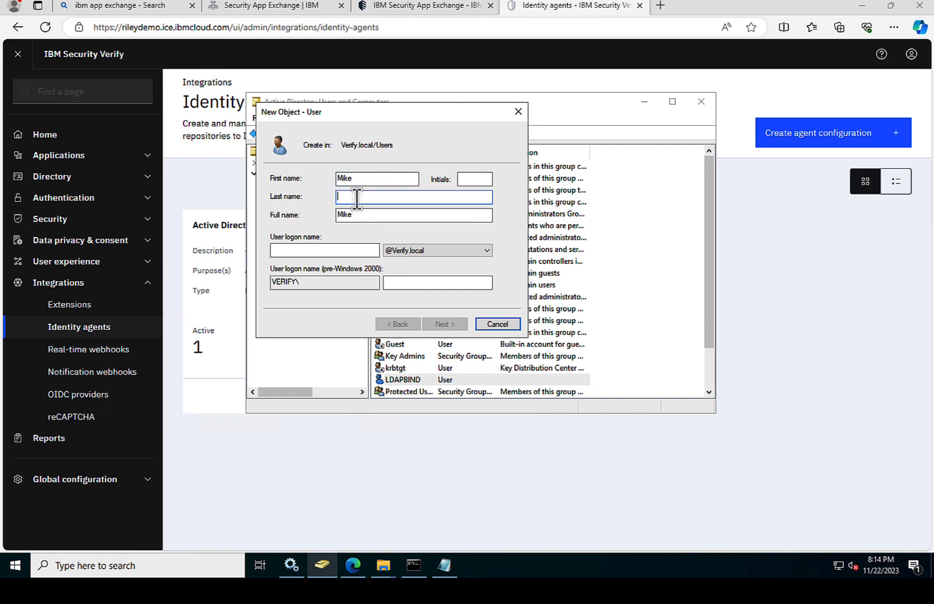
{"action": "left_click", "coordinate": [312, 250]}
{"action": "type", "text": "Msmith"}
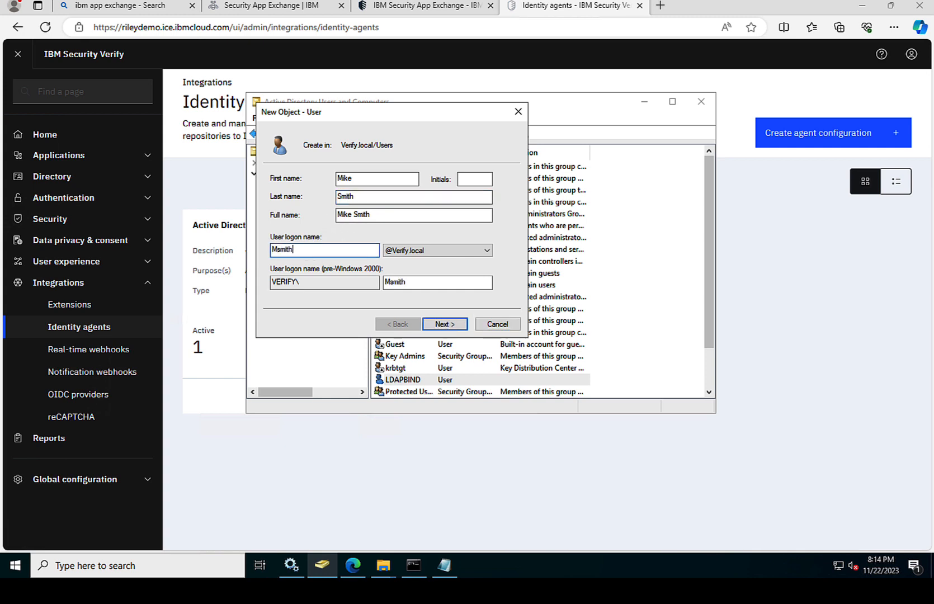
{"action": "left_click", "coordinate": [446, 324]}
{"action": "type", "text": "••"}
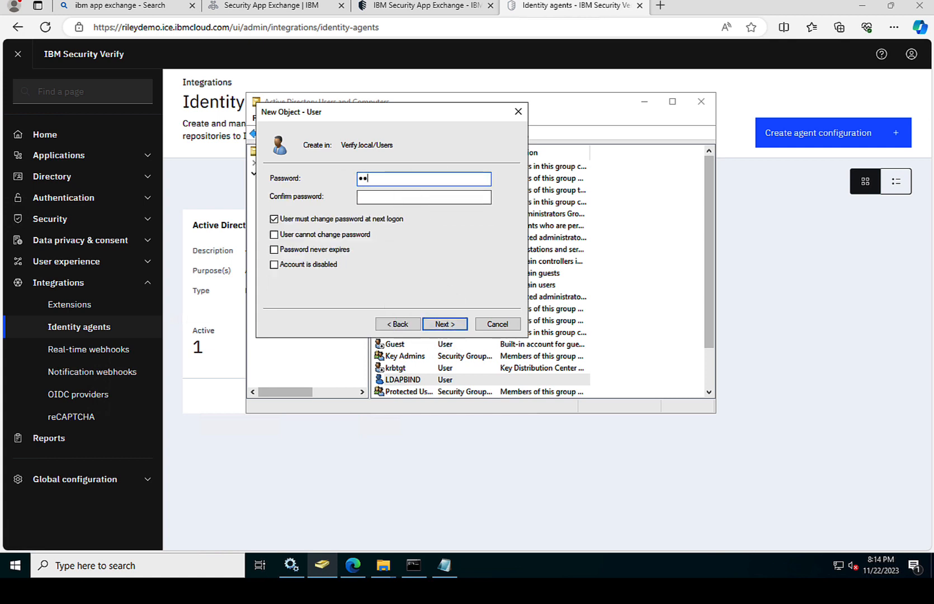
{"action": "left_click", "coordinate": [407, 198]}
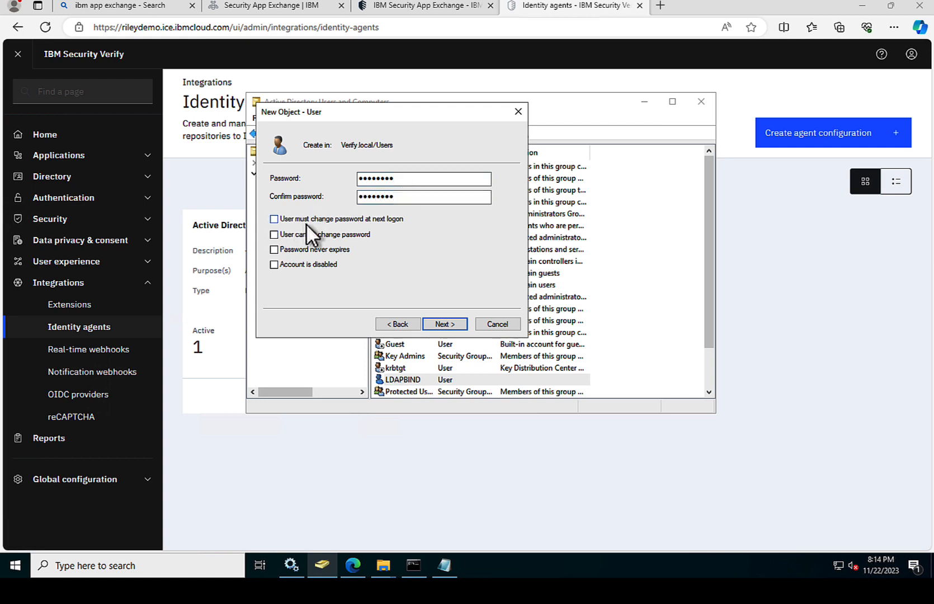
{"action": "left_click", "coordinate": [442, 324]}
{"action": "left_click", "coordinate": [442, 323]}
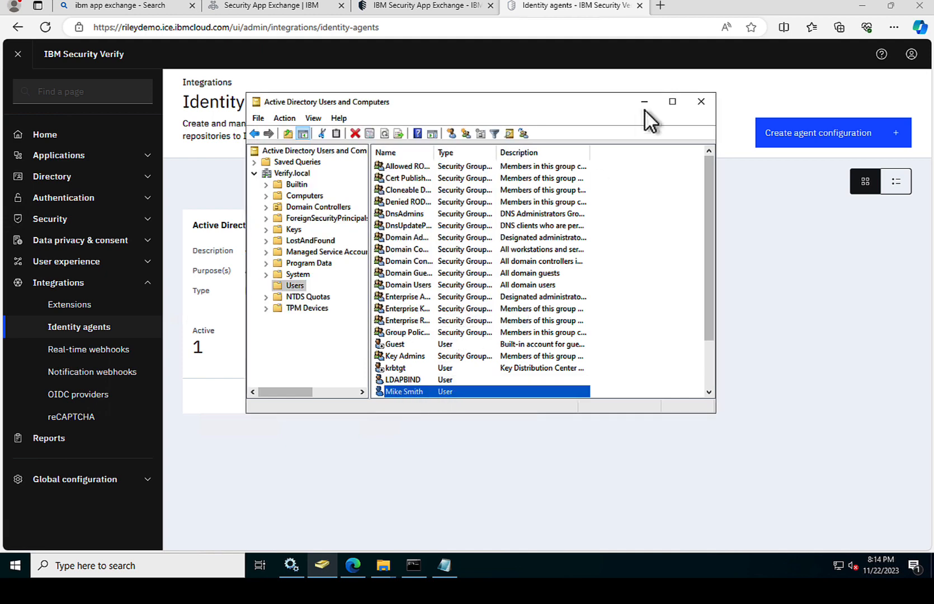
Step: Sign out of the admin console and choose Active Directory 2 Login among the other sign-in options
{"action": "left_click", "coordinate": [767, 79]}
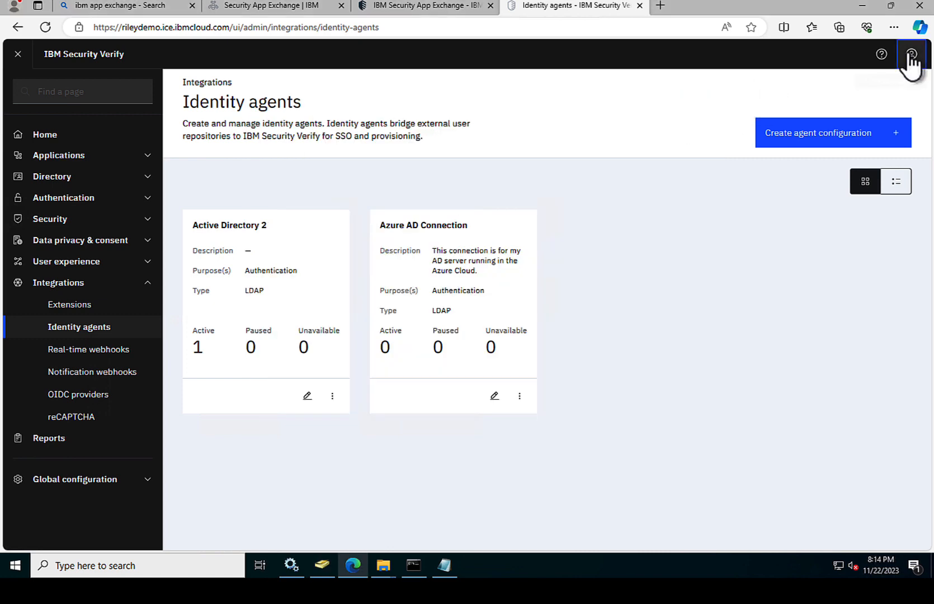
{"action": "left_click", "coordinate": [912, 54]}
{"action": "left_click", "coordinate": [903, 186]}
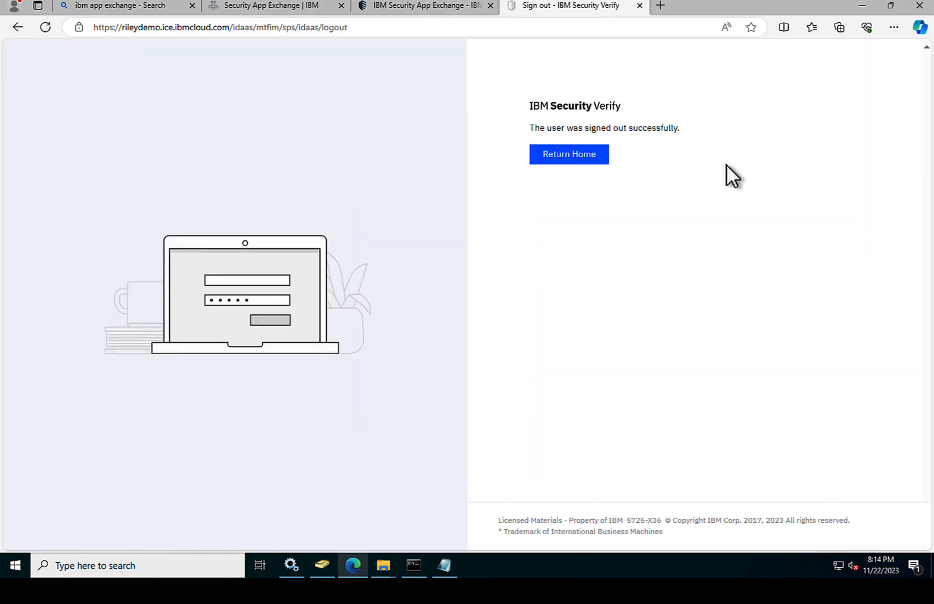
{"action": "left_click", "coordinate": [577, 160]}
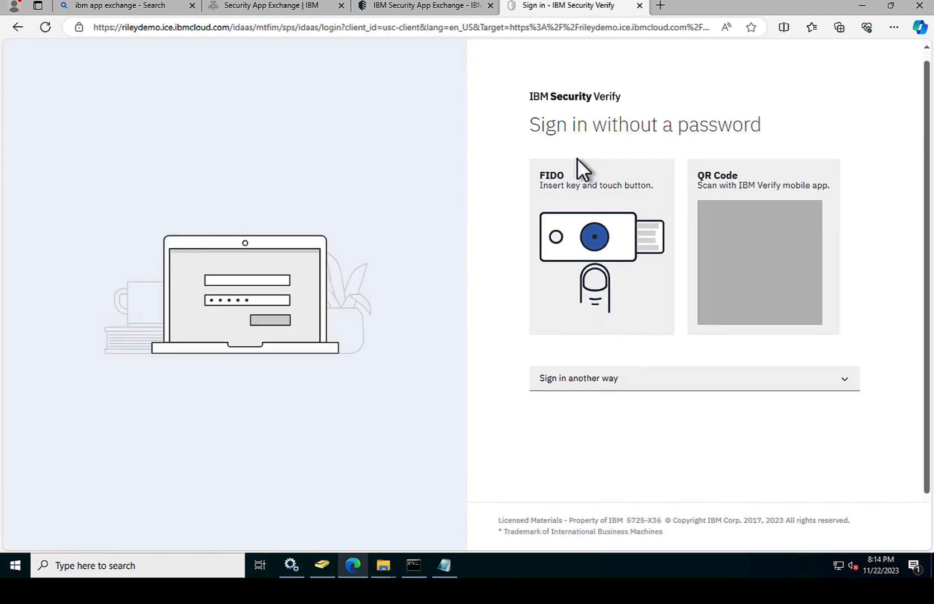
{"action": "left_click", "coordinate": [638, 374]}
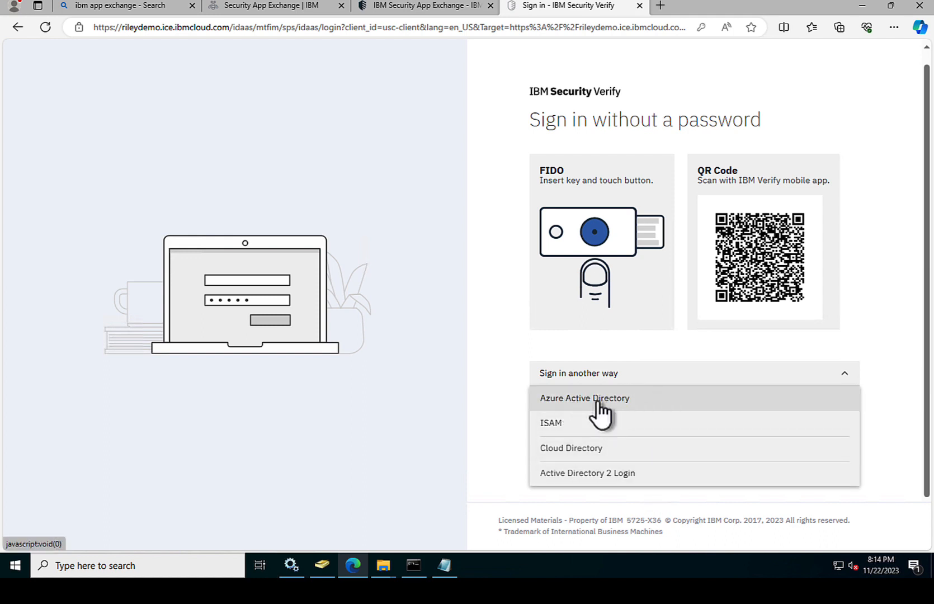
{"action": "left_click", "coordinate": [581, 480]}
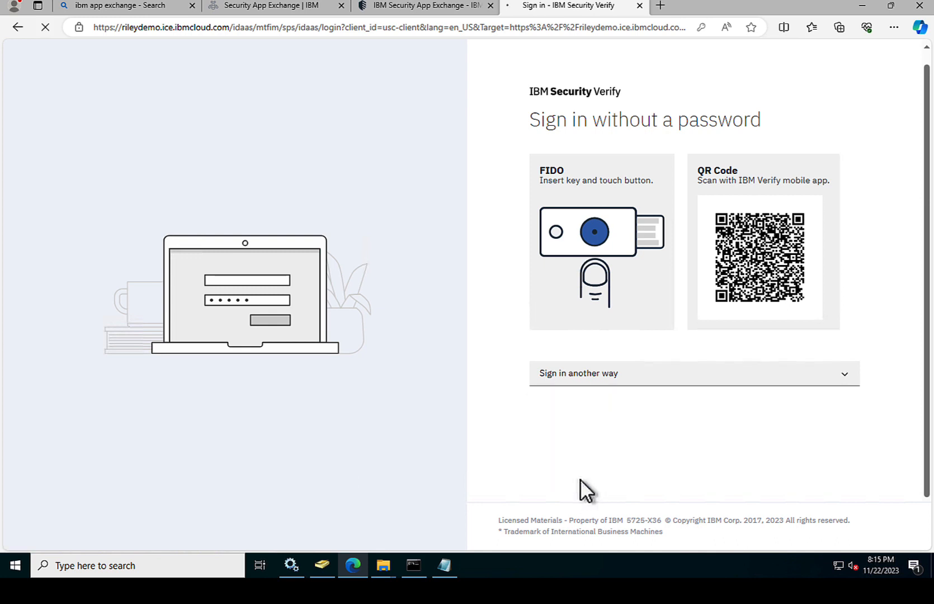
{"action": "left_click", "coordinate": [557, 195]}
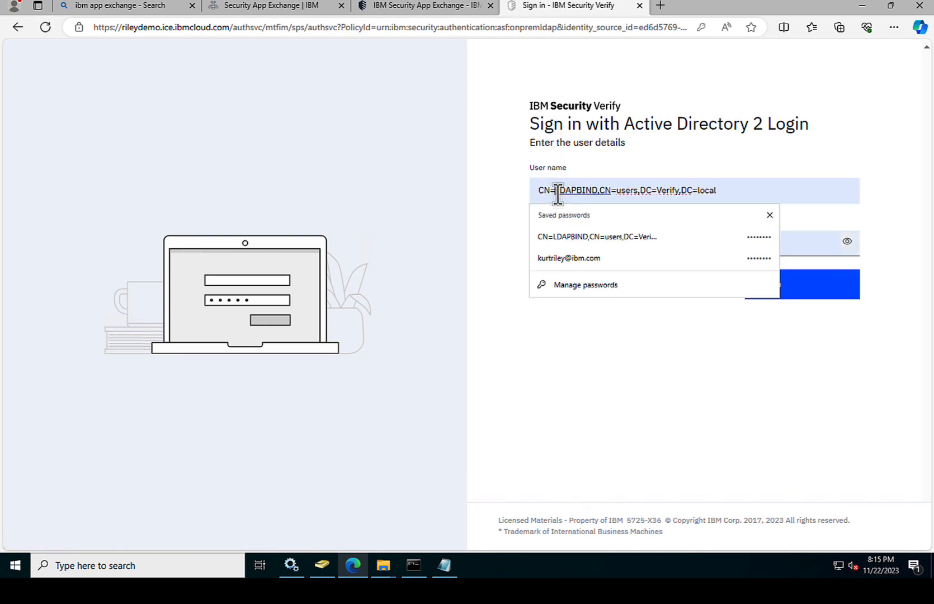
Step: Sign in through Active Directory 2 Login with the new user's logon name and password
{"action": "left_click_drag", "start_coordinate": [735, 194], "coordinate": [487, 182]}
{"action": "type", "text": "m"}
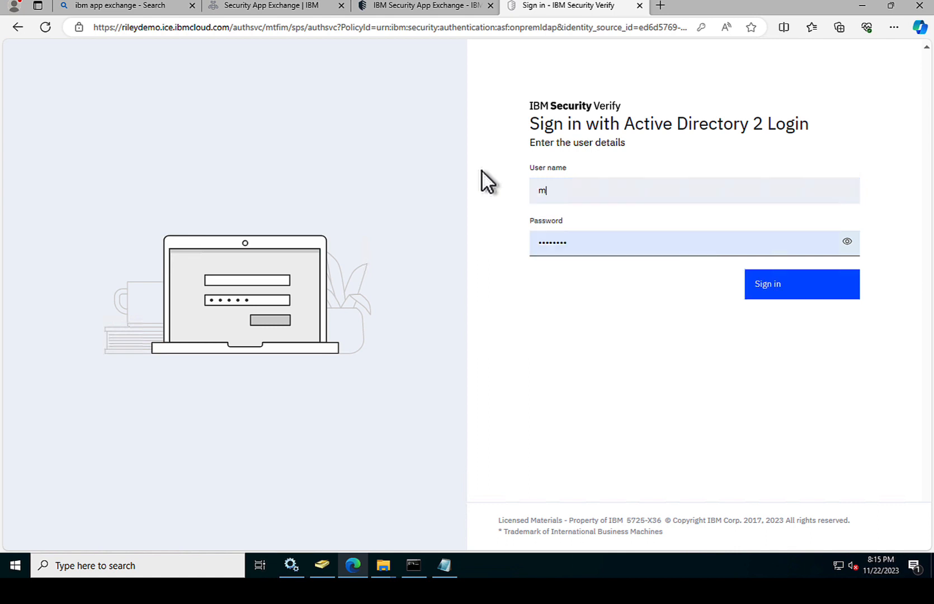
{"action": "type", "text": "smith"}
{"action": "key", "text": "Tab"}
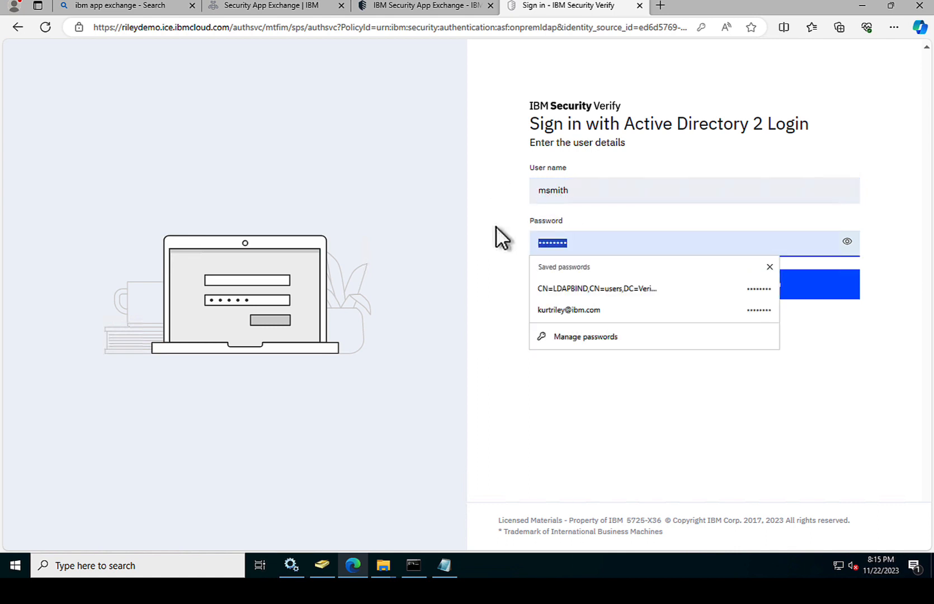
{"action": "type", "text": "••••••••"}
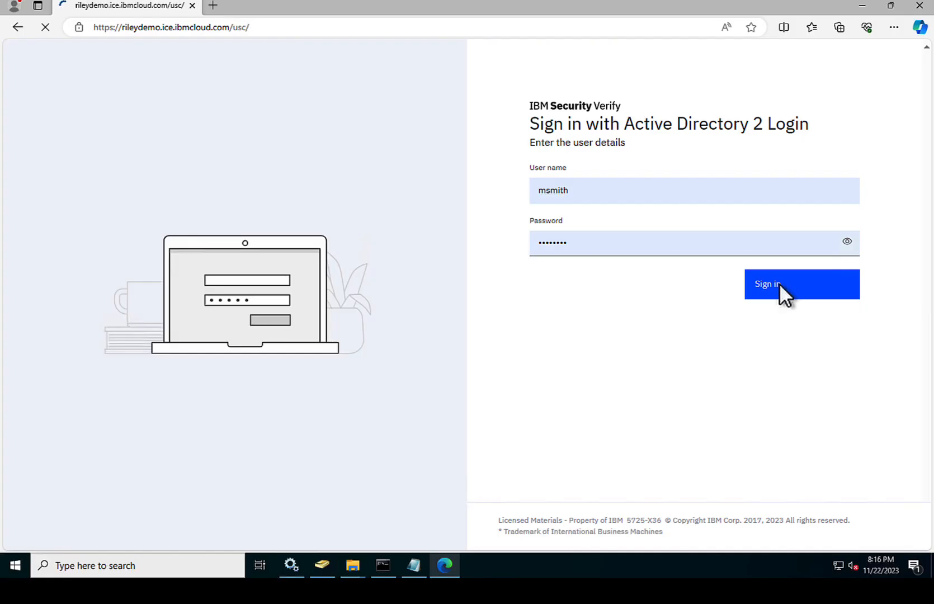
{"action": "left_click", "coordinate": [779, 284]}
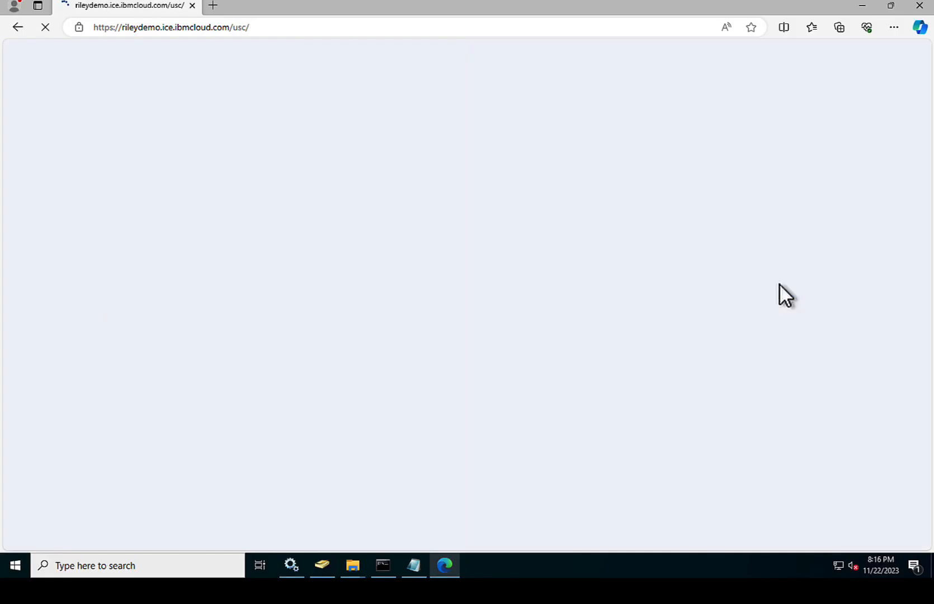